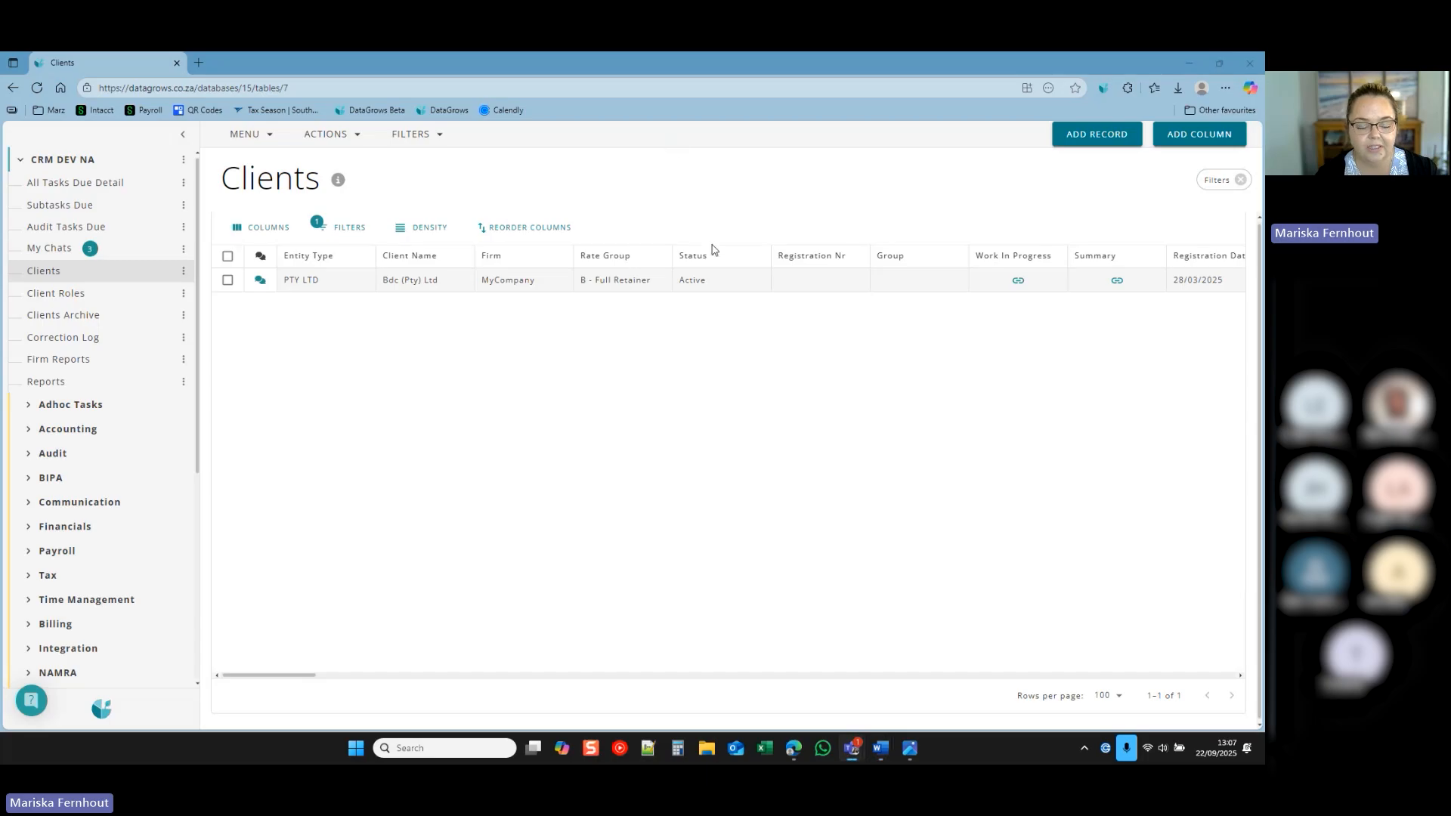
Clear the active filter on the Clients table and review the contact, tax number, accounting and payroll columns.
scroll(129, 373, down, 5)
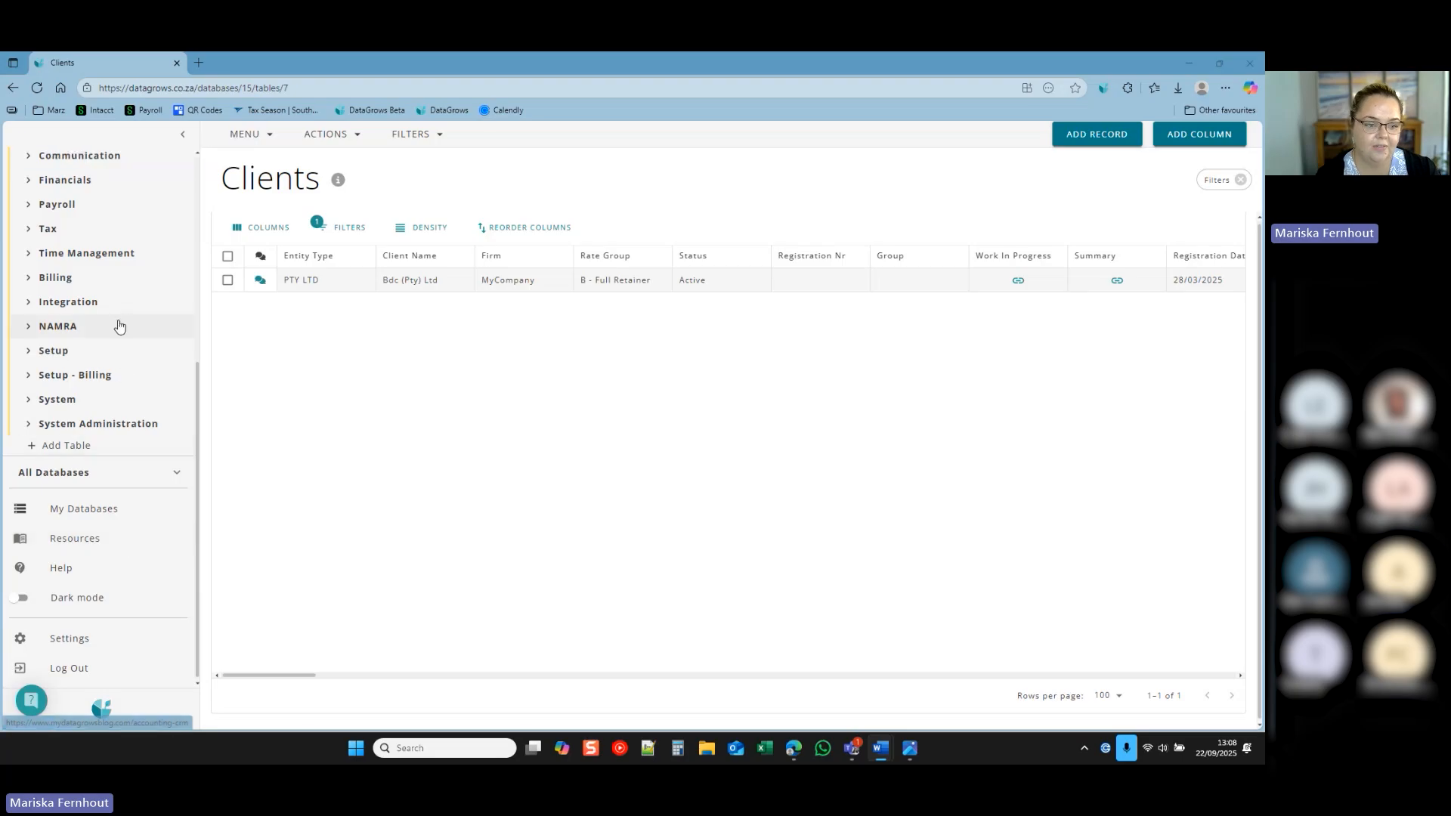
scroll(114, 342, up, 2)
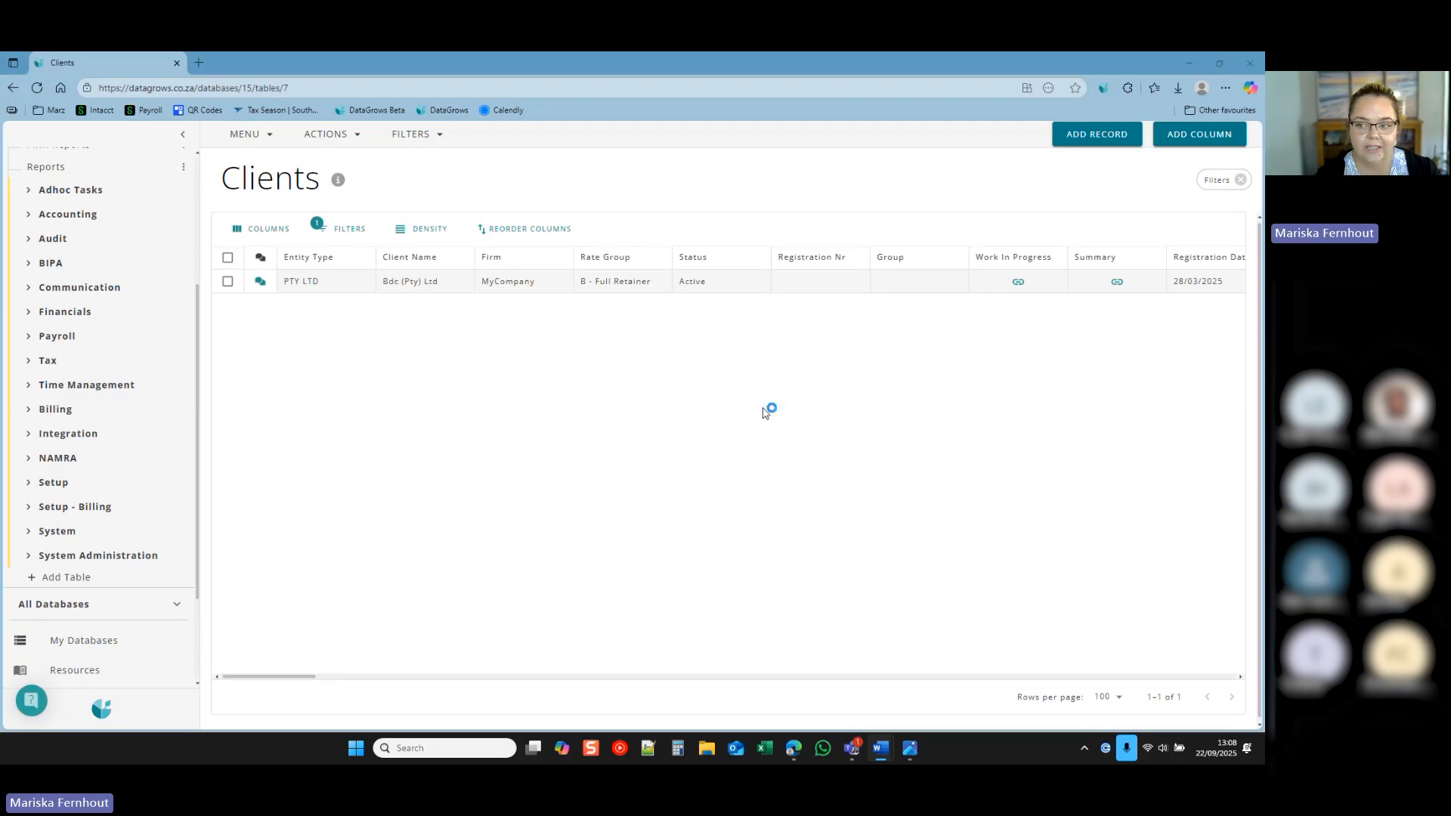
click(1241, 180)
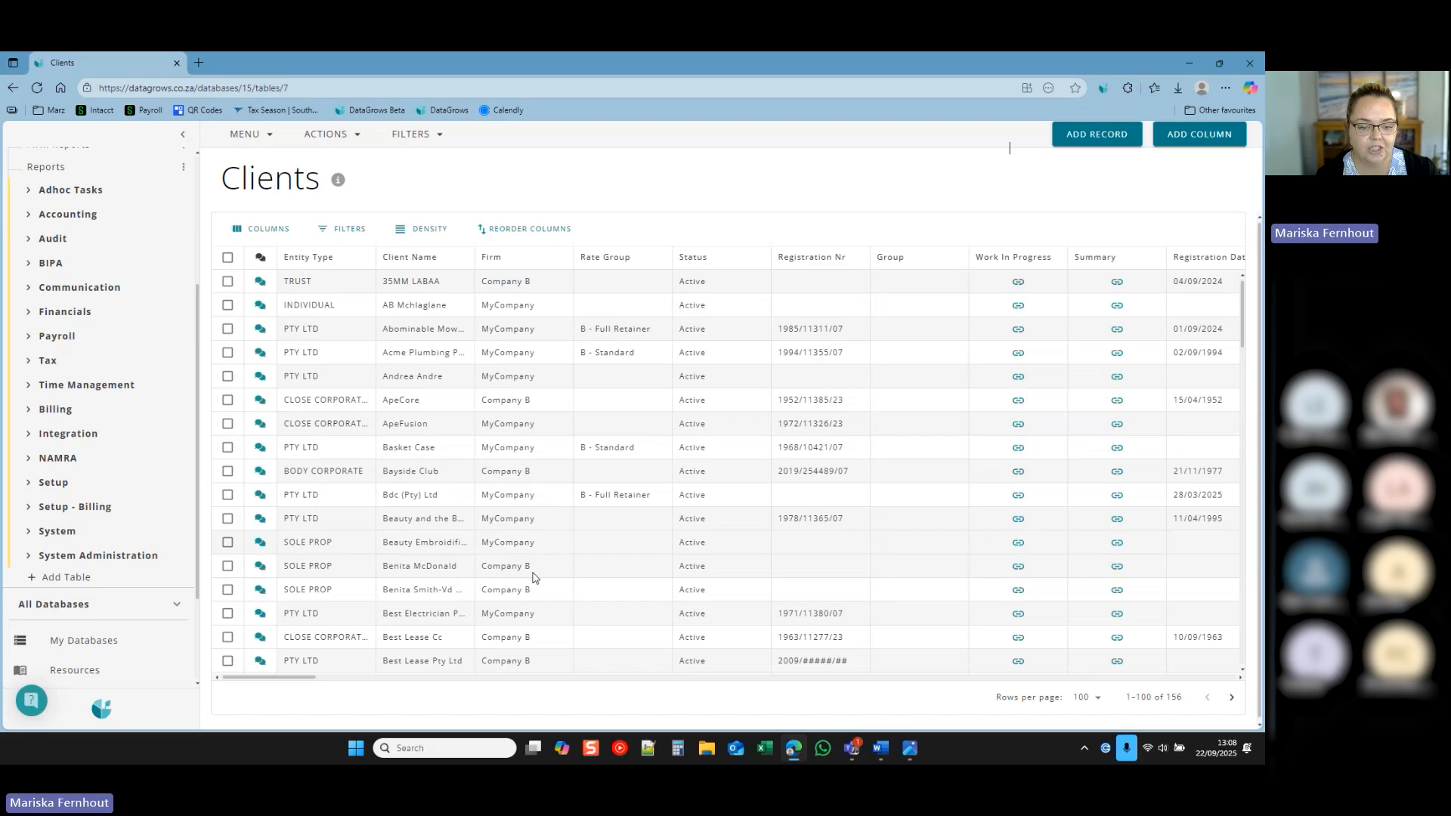
drag(275, 677, 393, 682)
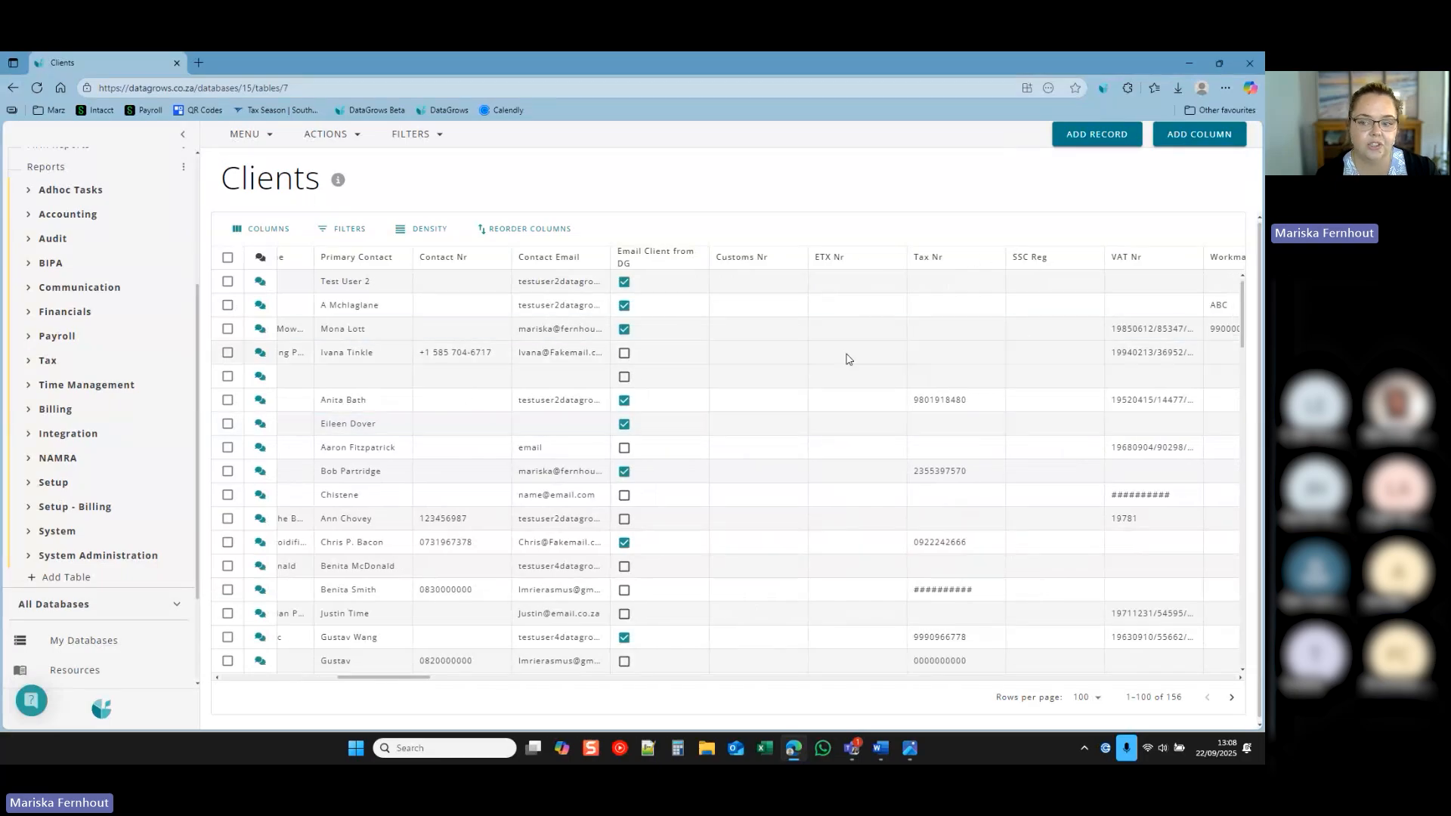
drag(392, 677, 495, 690)
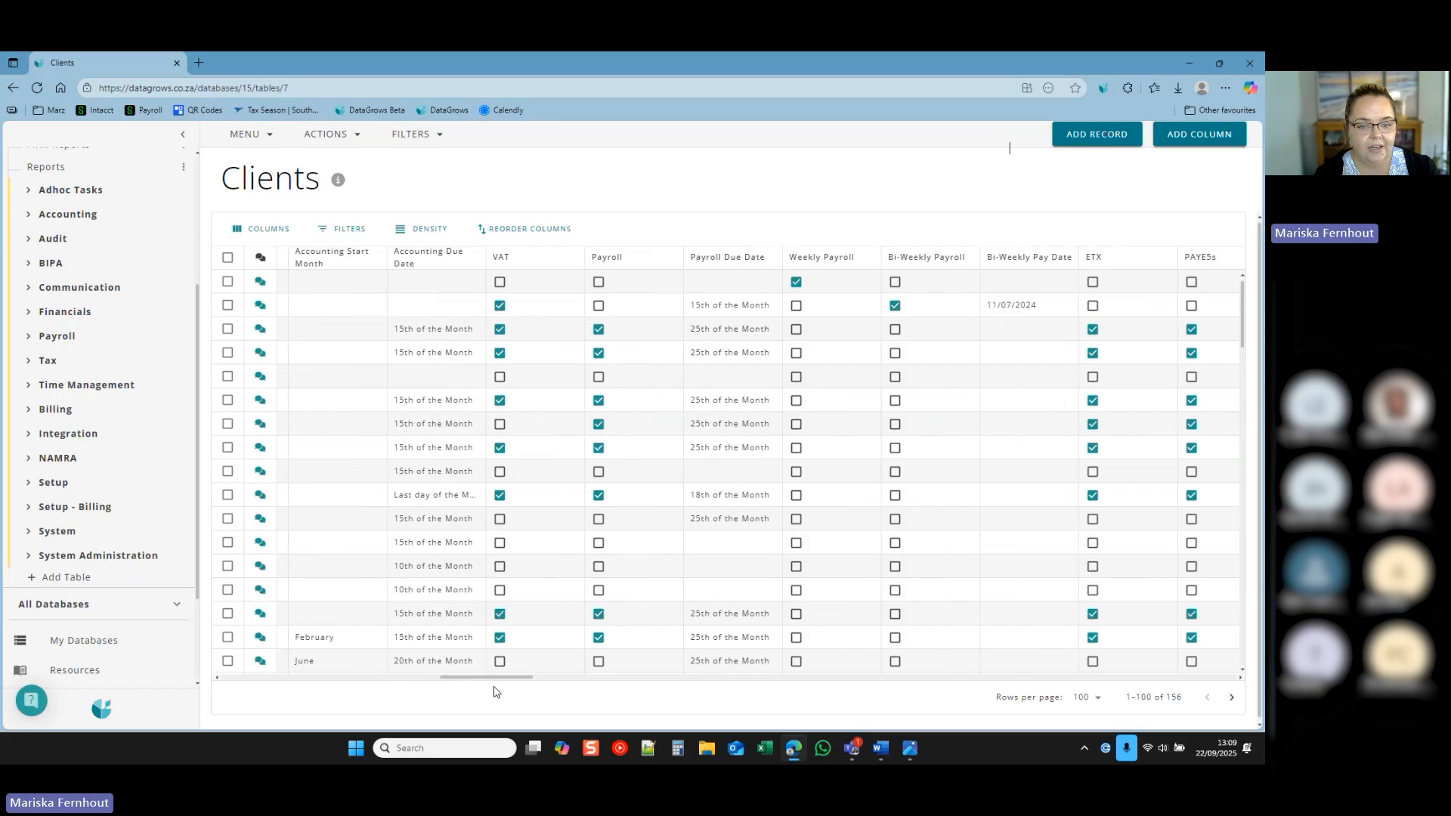
click(589, 573)
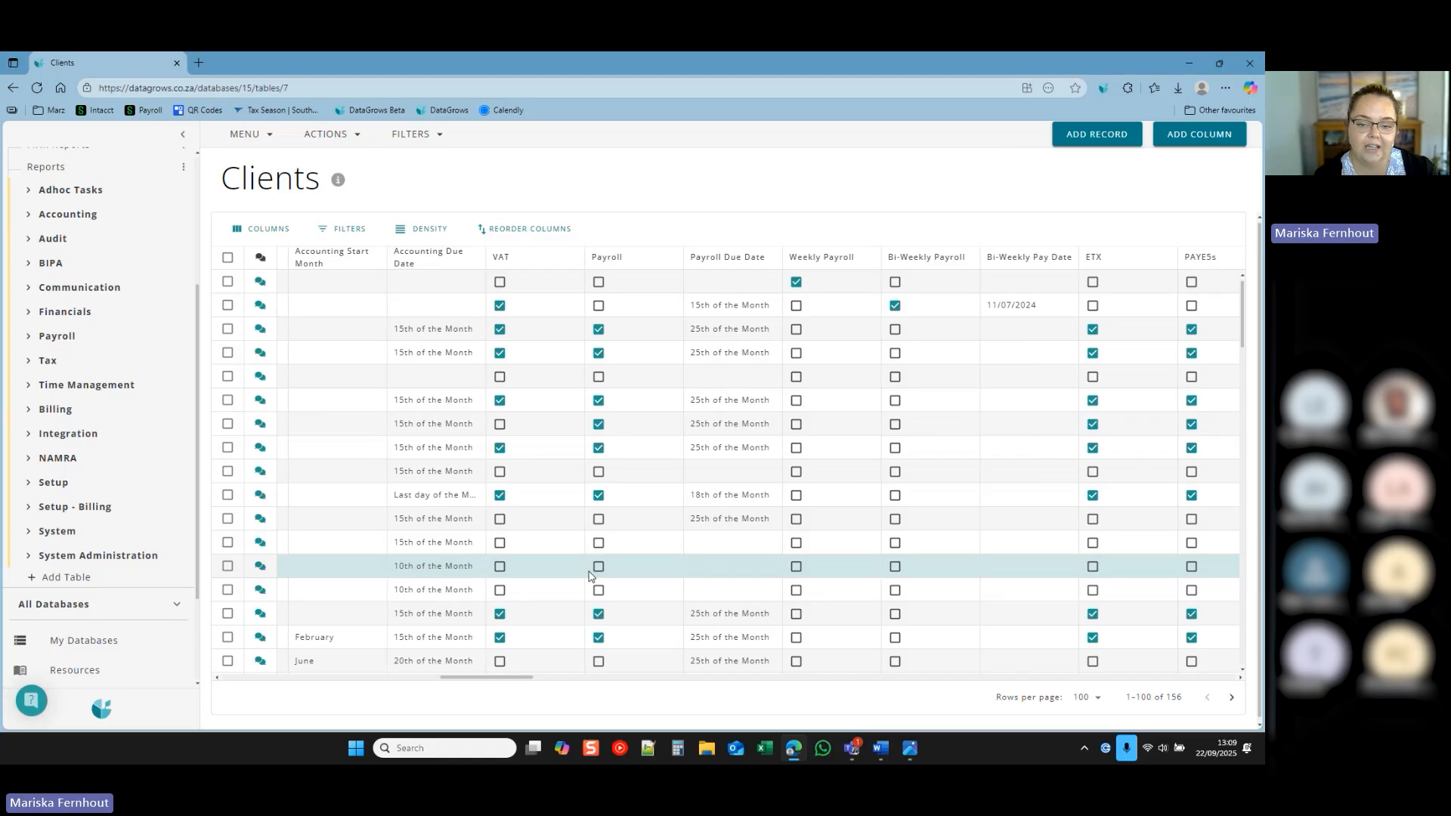
click(589, 574)
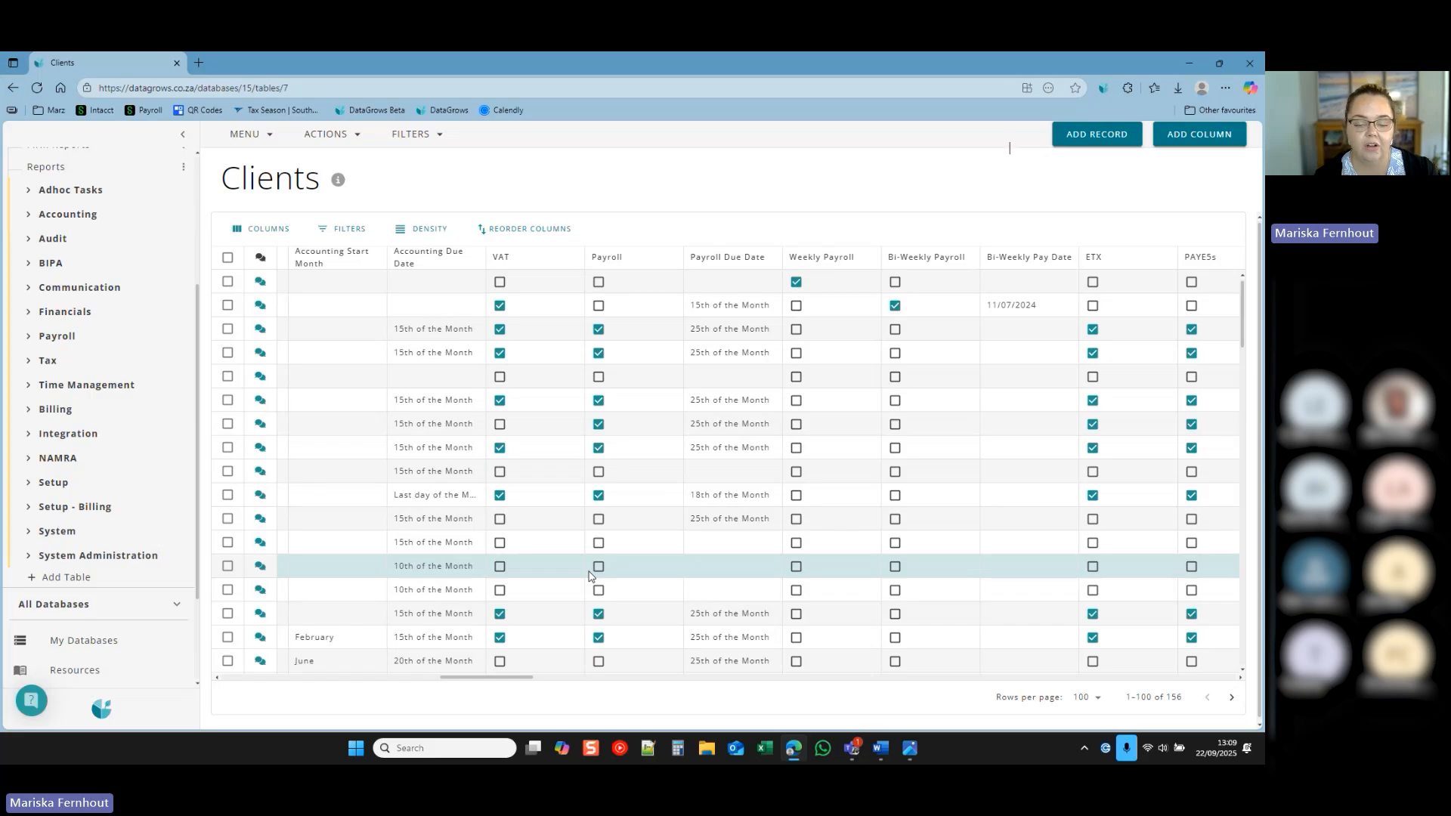
click(590, 576)
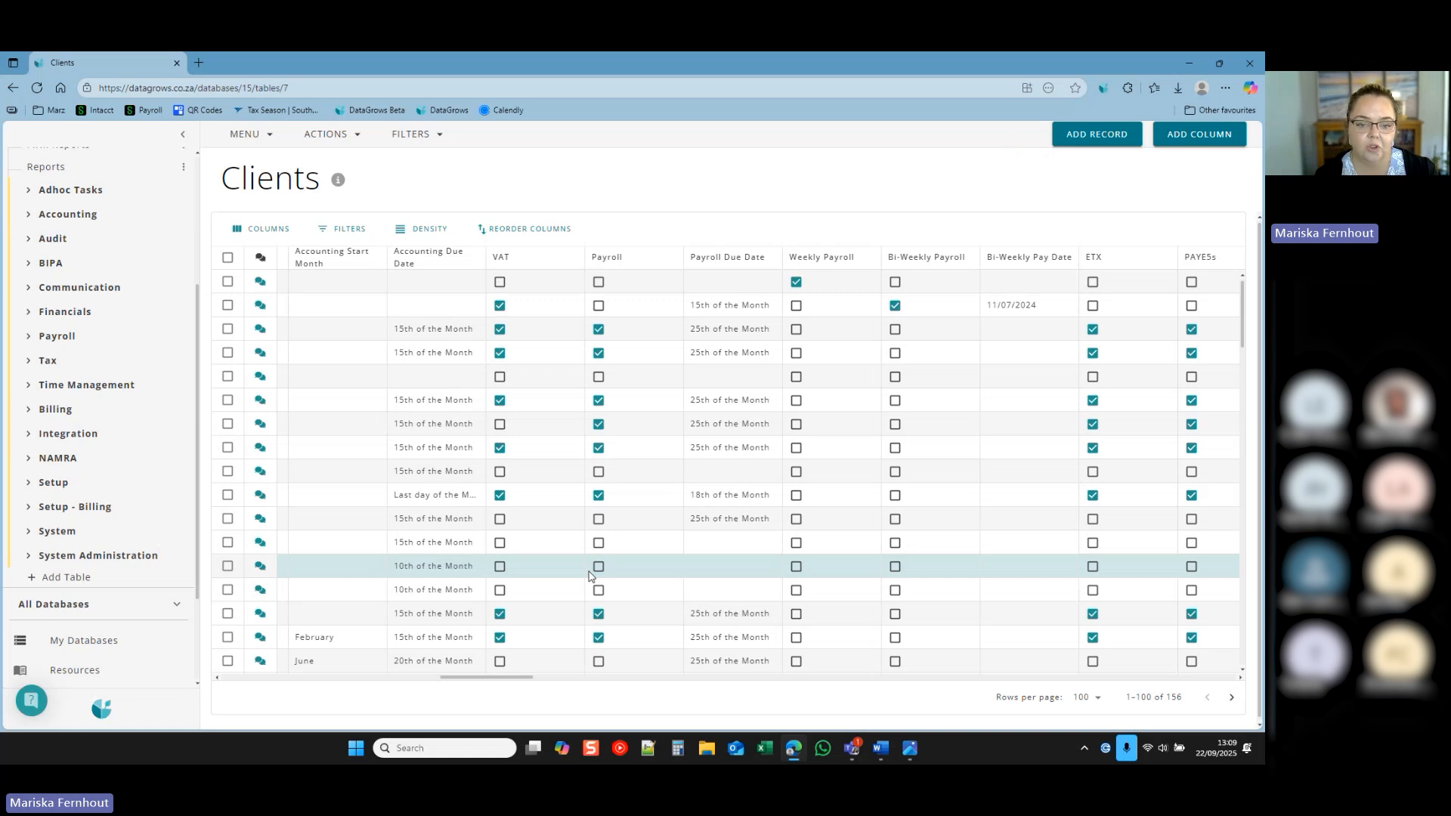
click(590, 576)
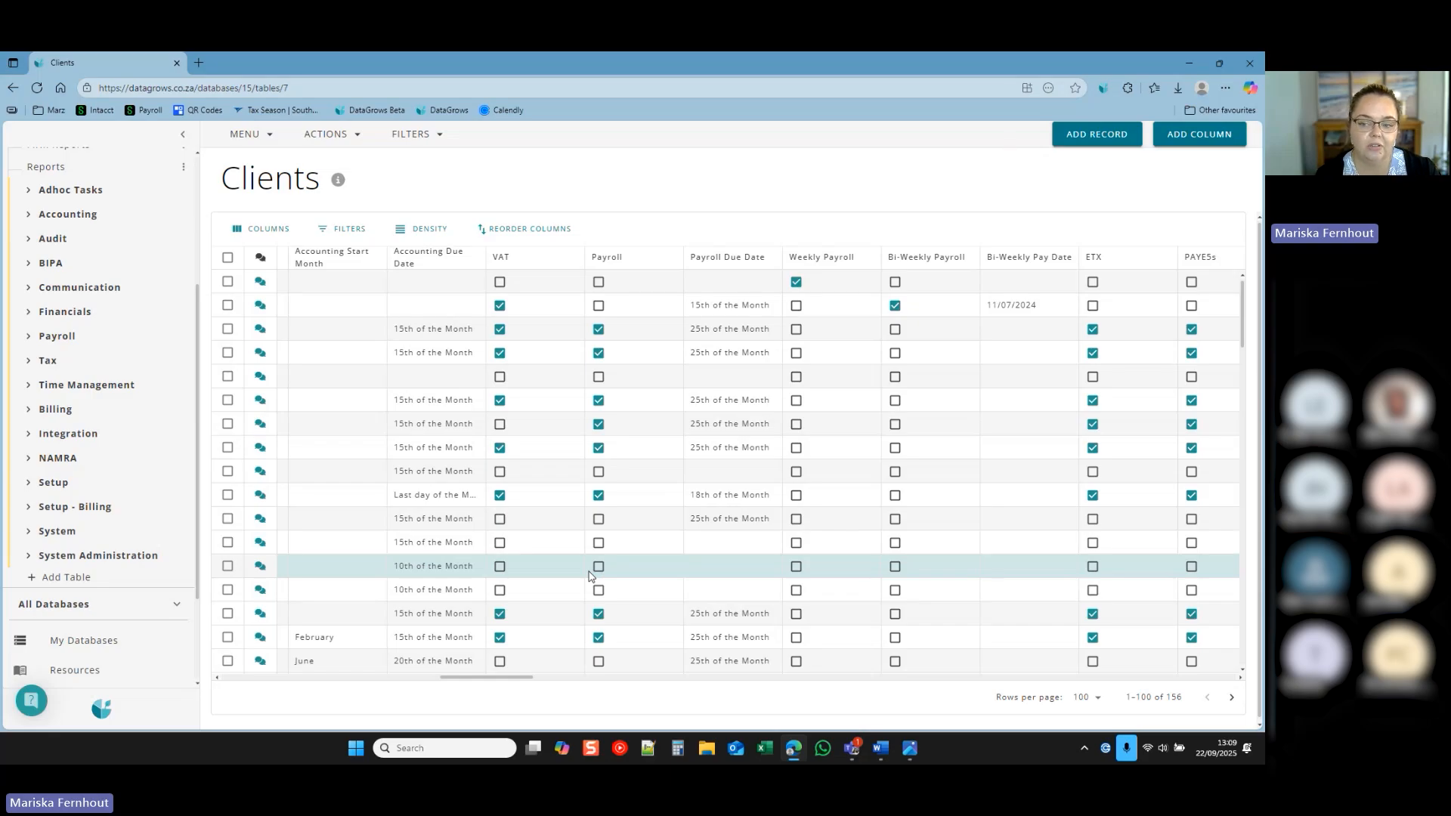
click(590, 576)
click(589, 576)
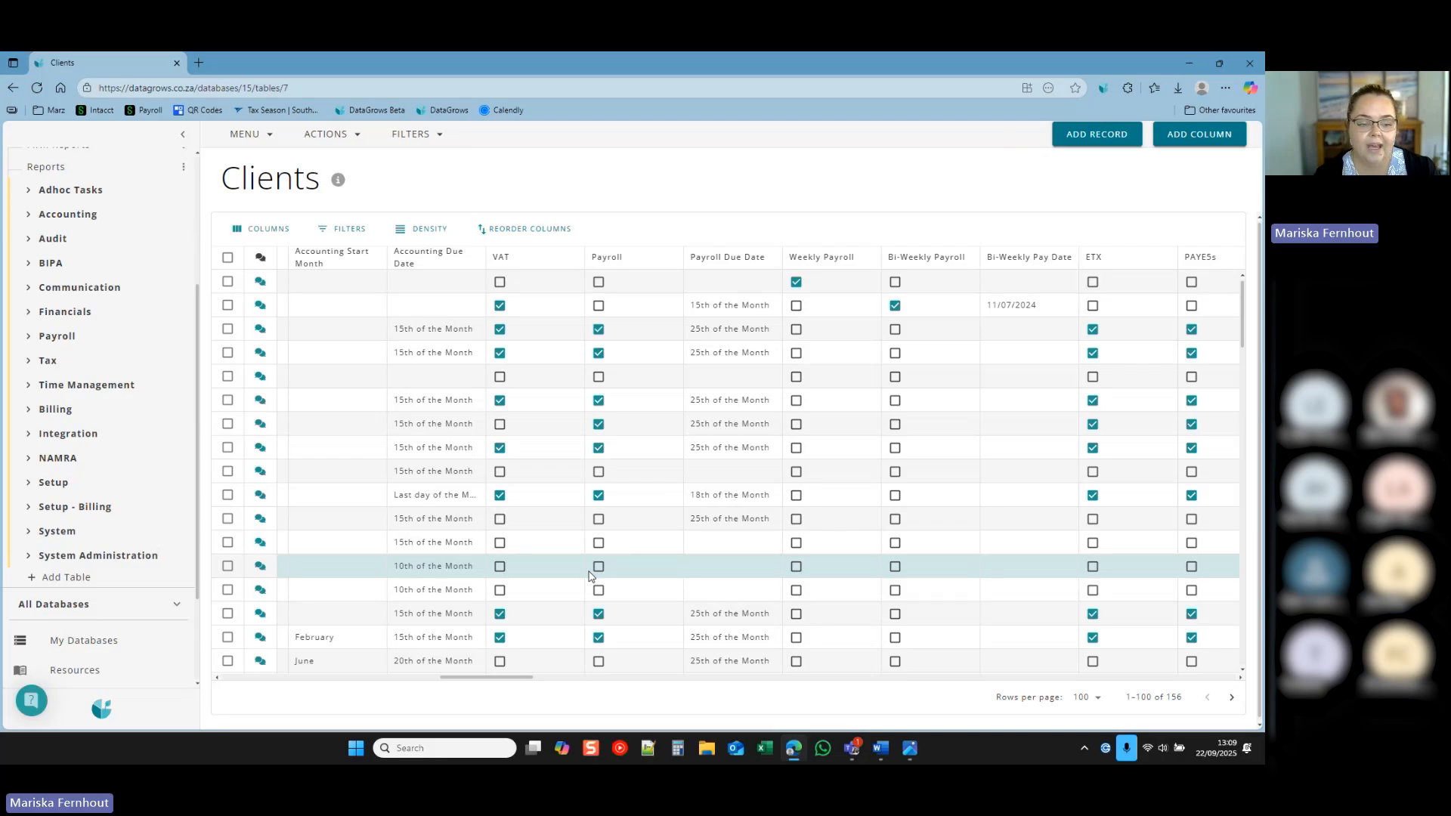
click(590, 574)
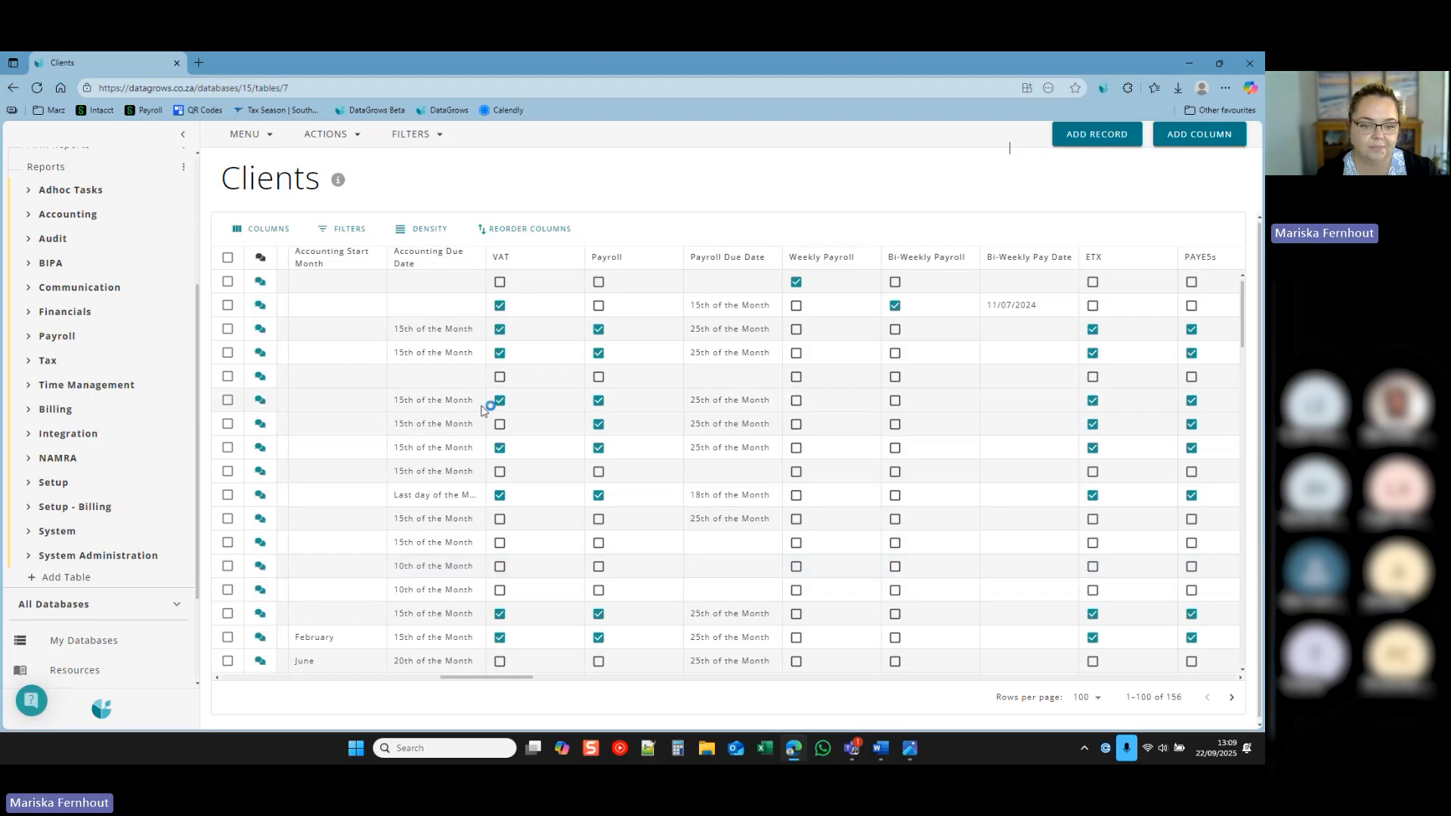
Open the Bdc (Pty) Ltd client record and expand its details to full width.
scroll(484, 529, left, 10)
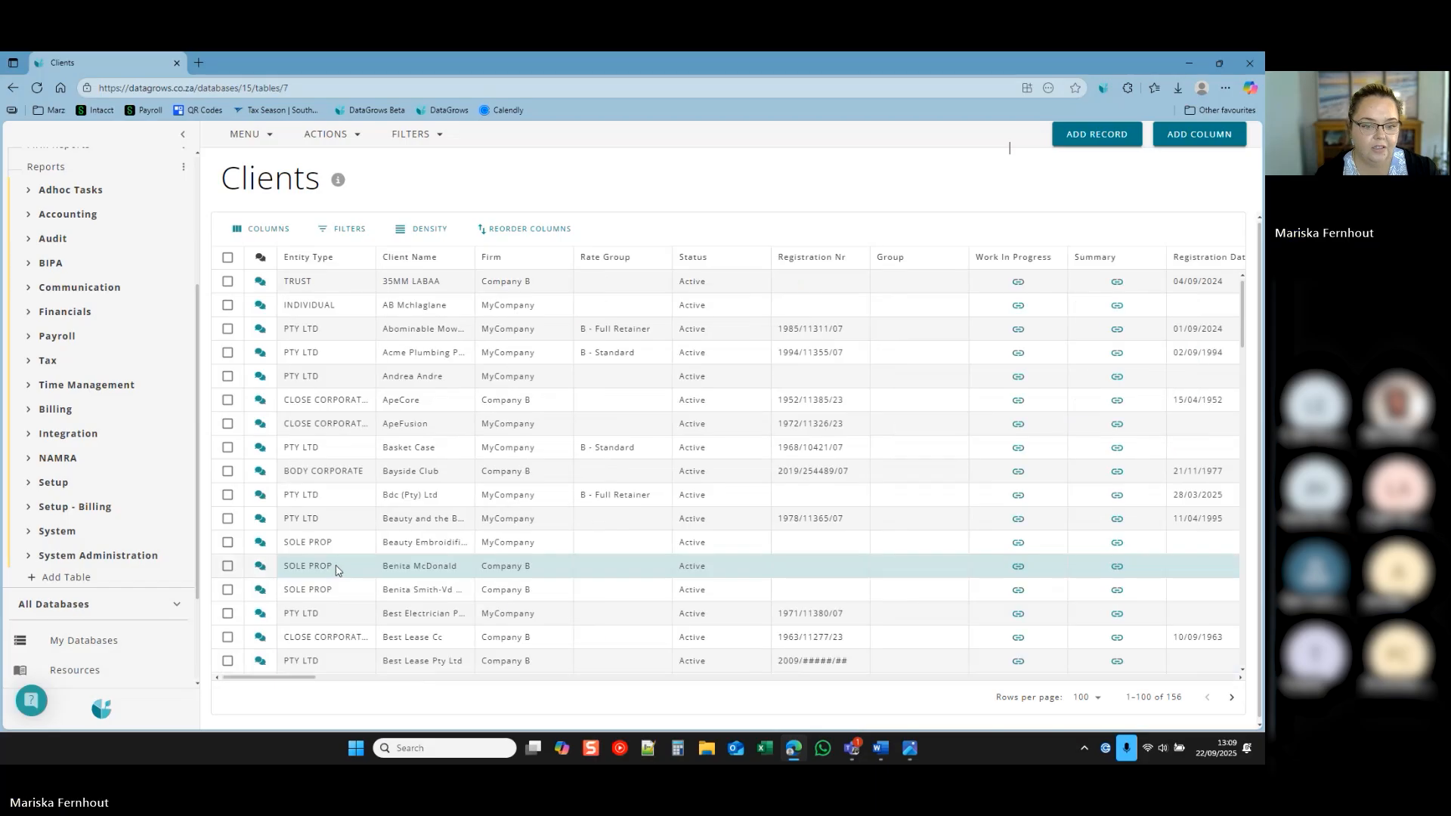
click(445, 510)
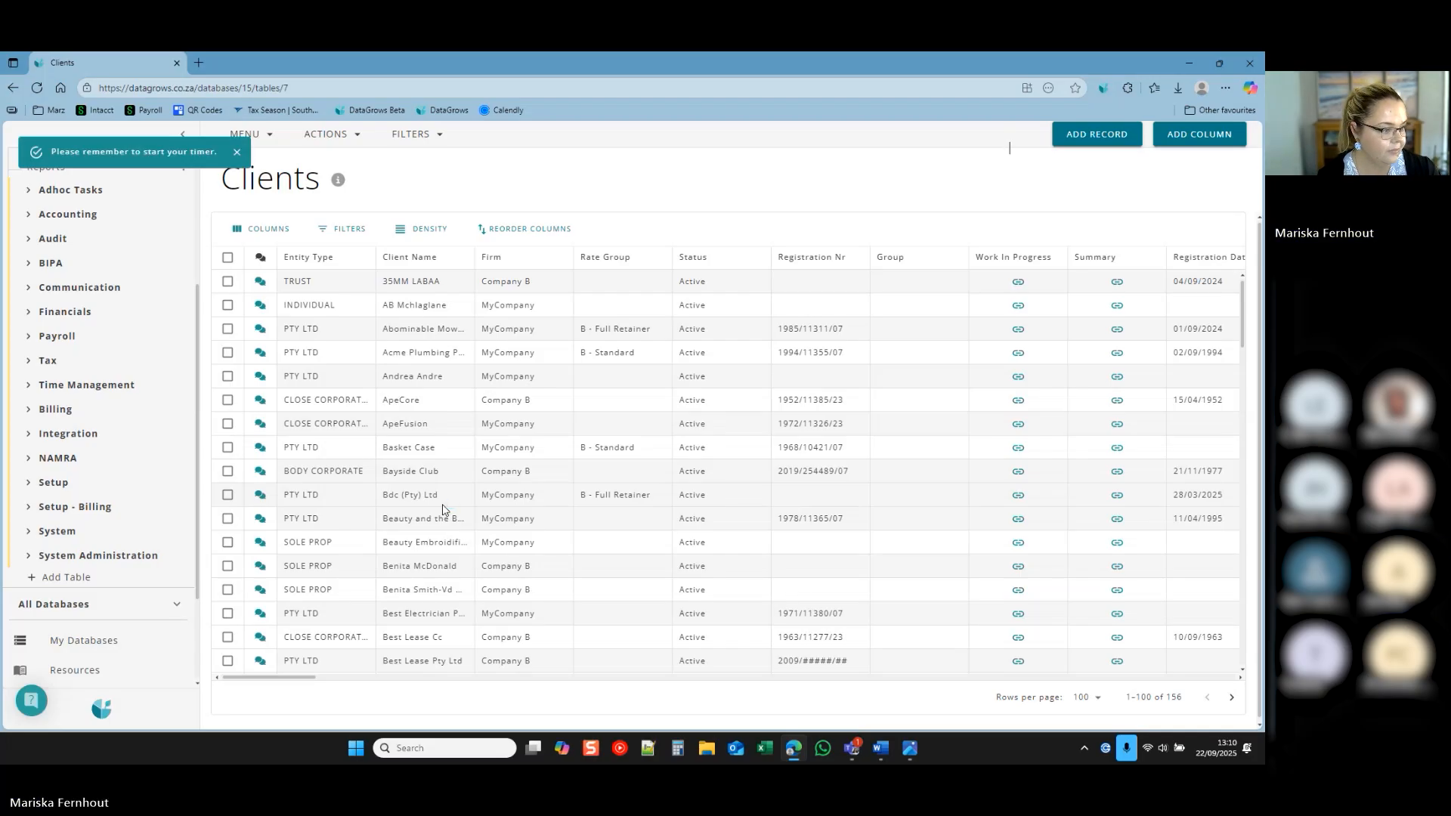
click(411, 496)
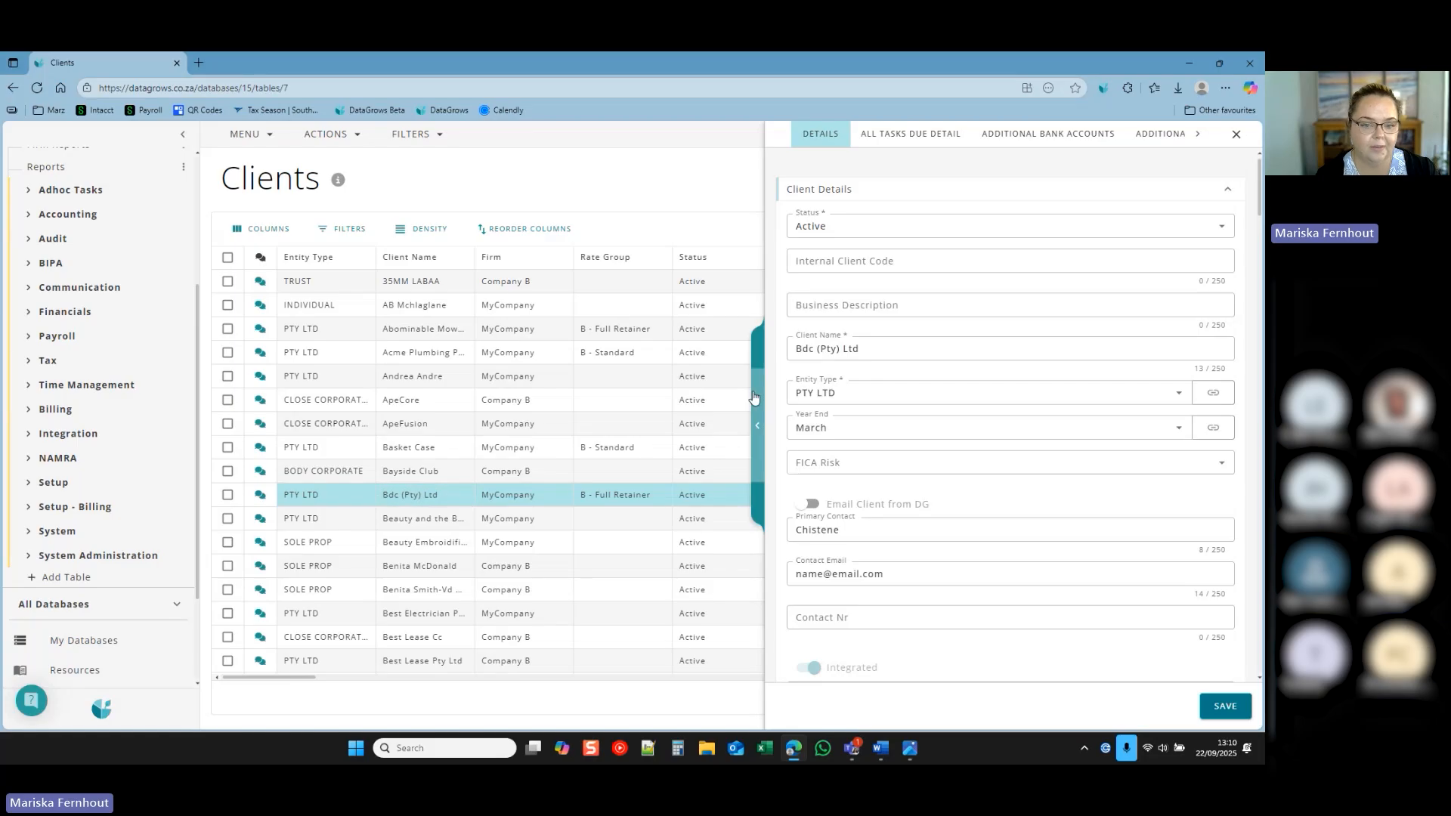
click(758, 399)
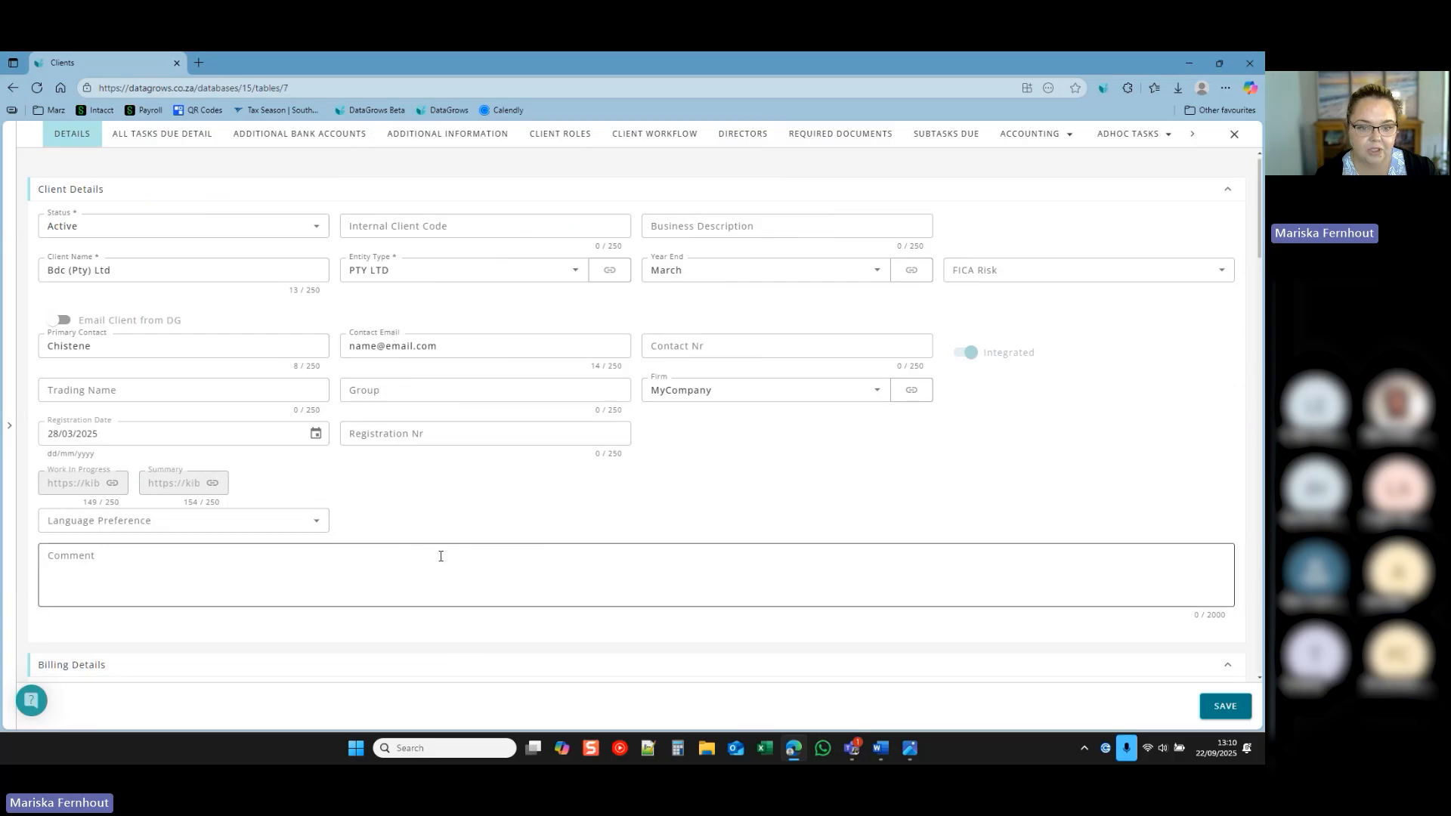
Examine the client's Roles table and the Services section with its accounting, VAT, payroll and tax settings.
scroll(767, 520, down, 12)
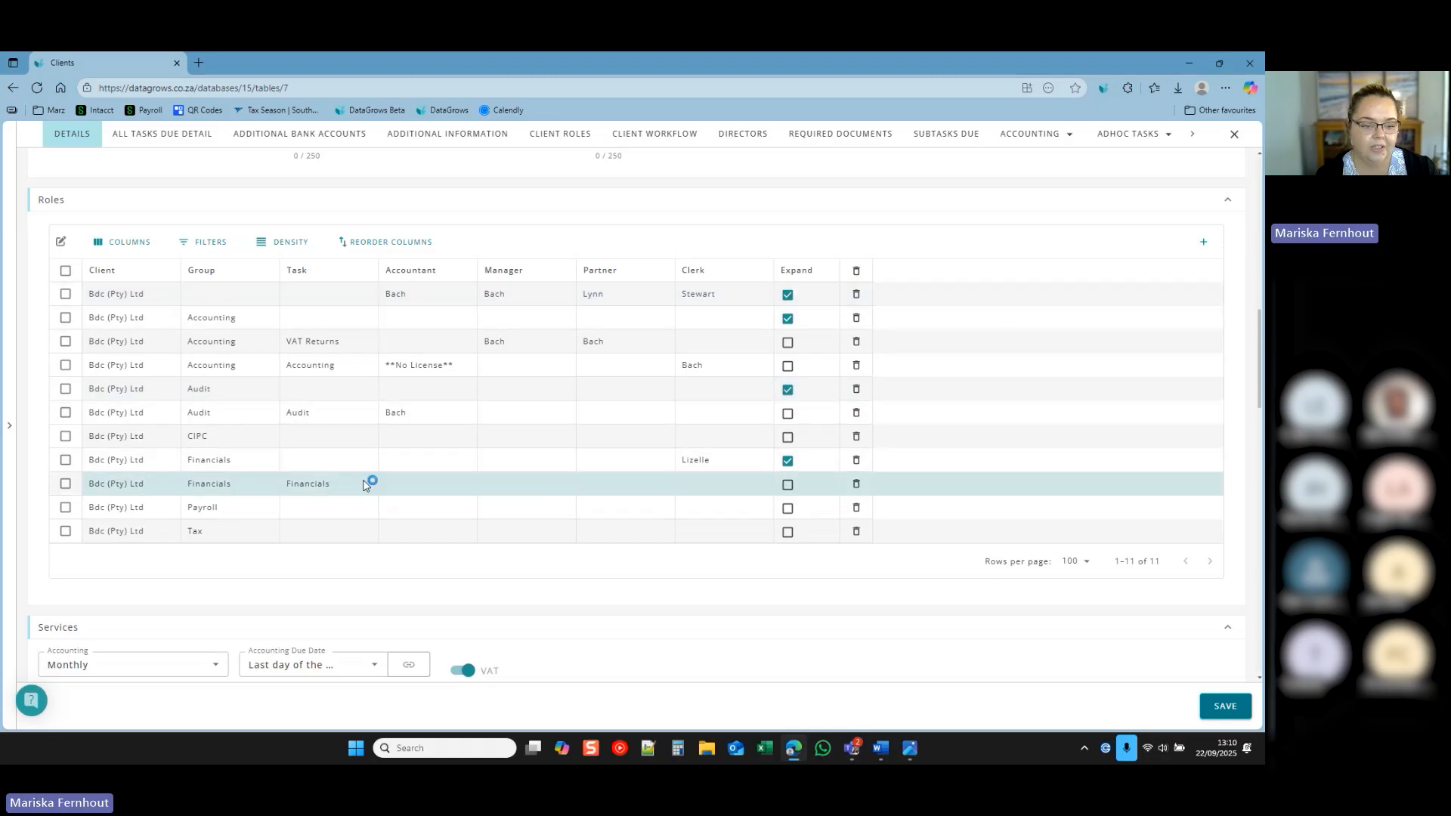
scroll(501, 478, down, 4)
scroll(501, 478, down, 1)
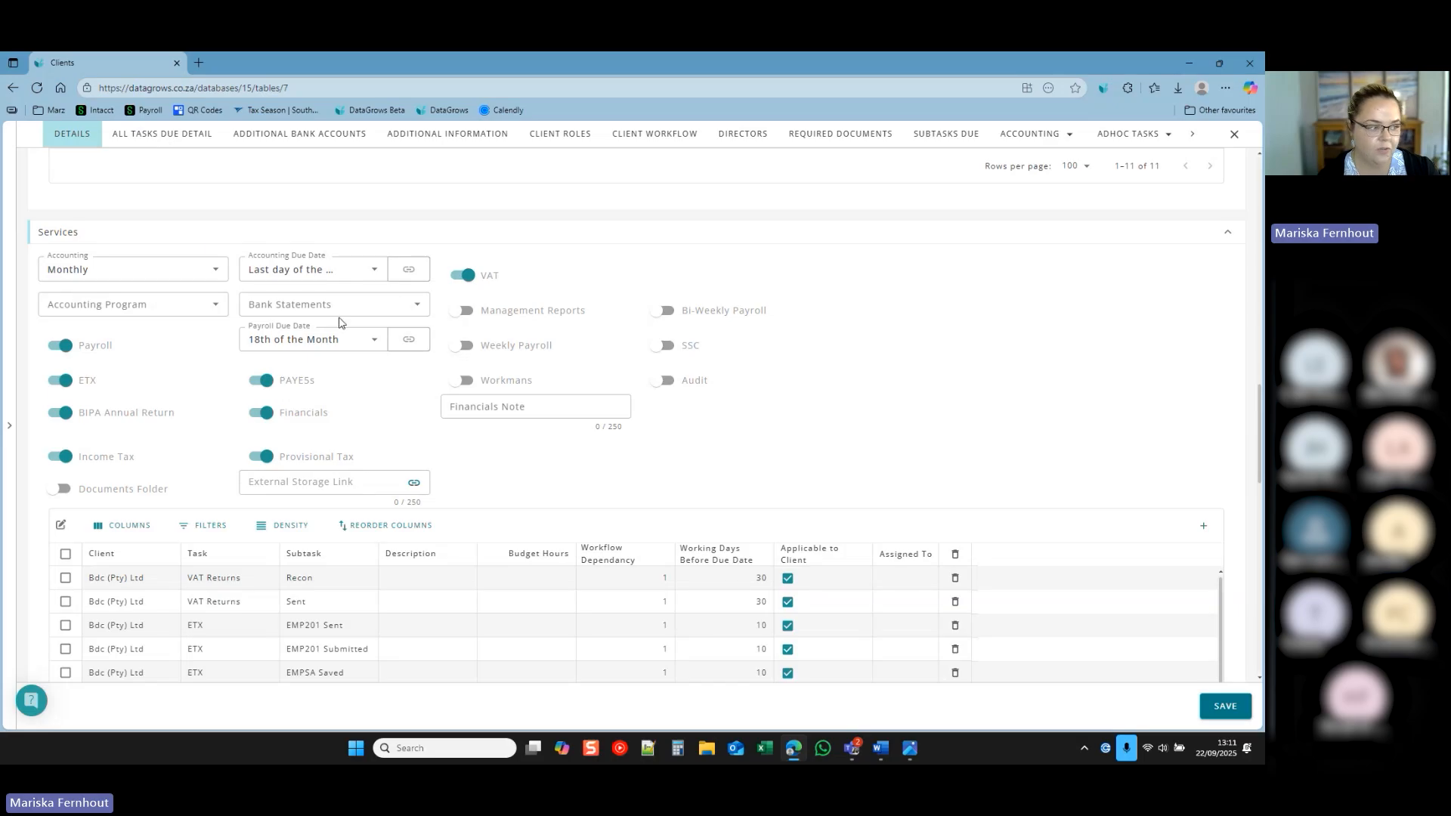
scroll(675, 411, up, 5)
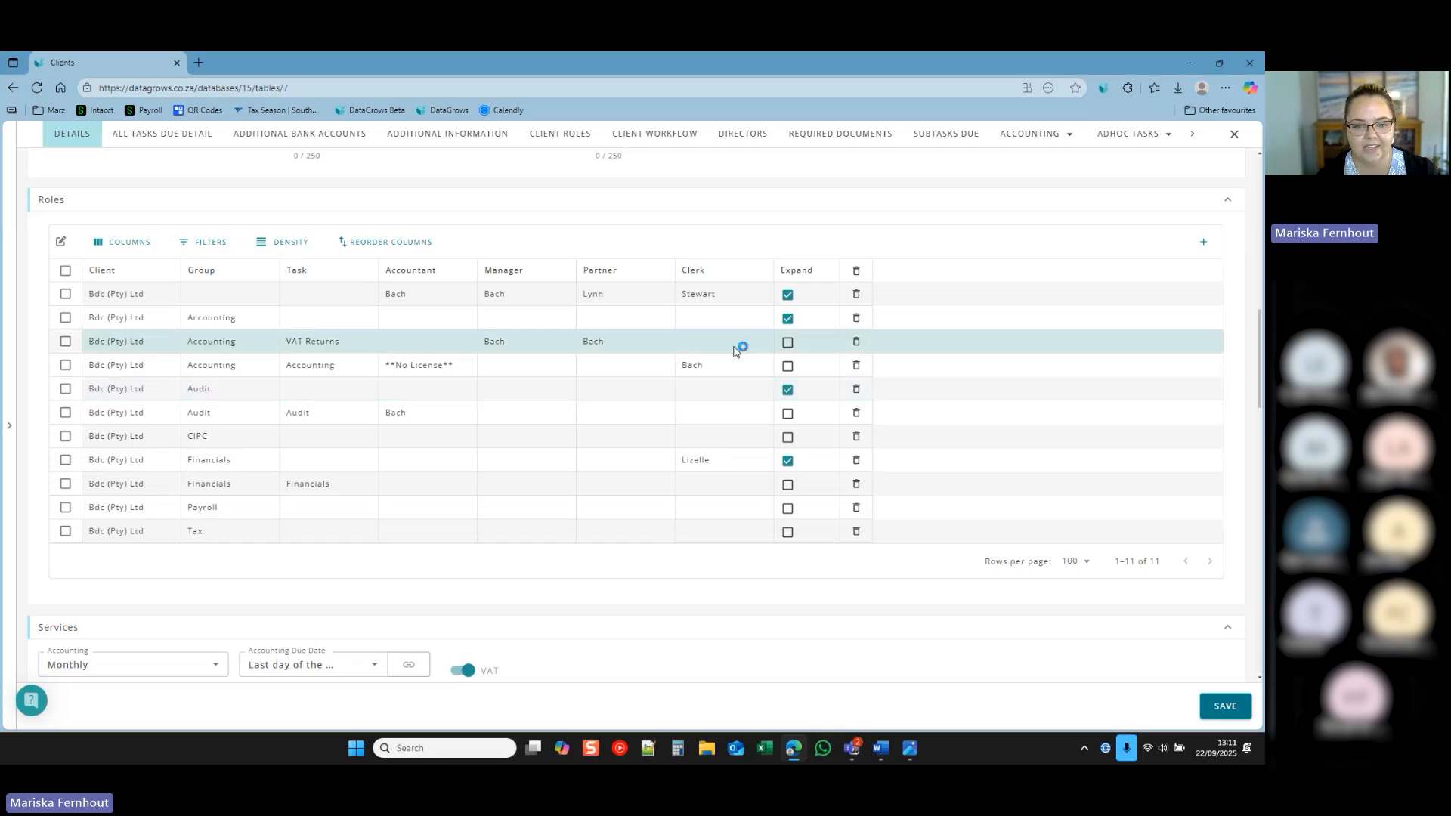
scroll(609, 526, down, 2)
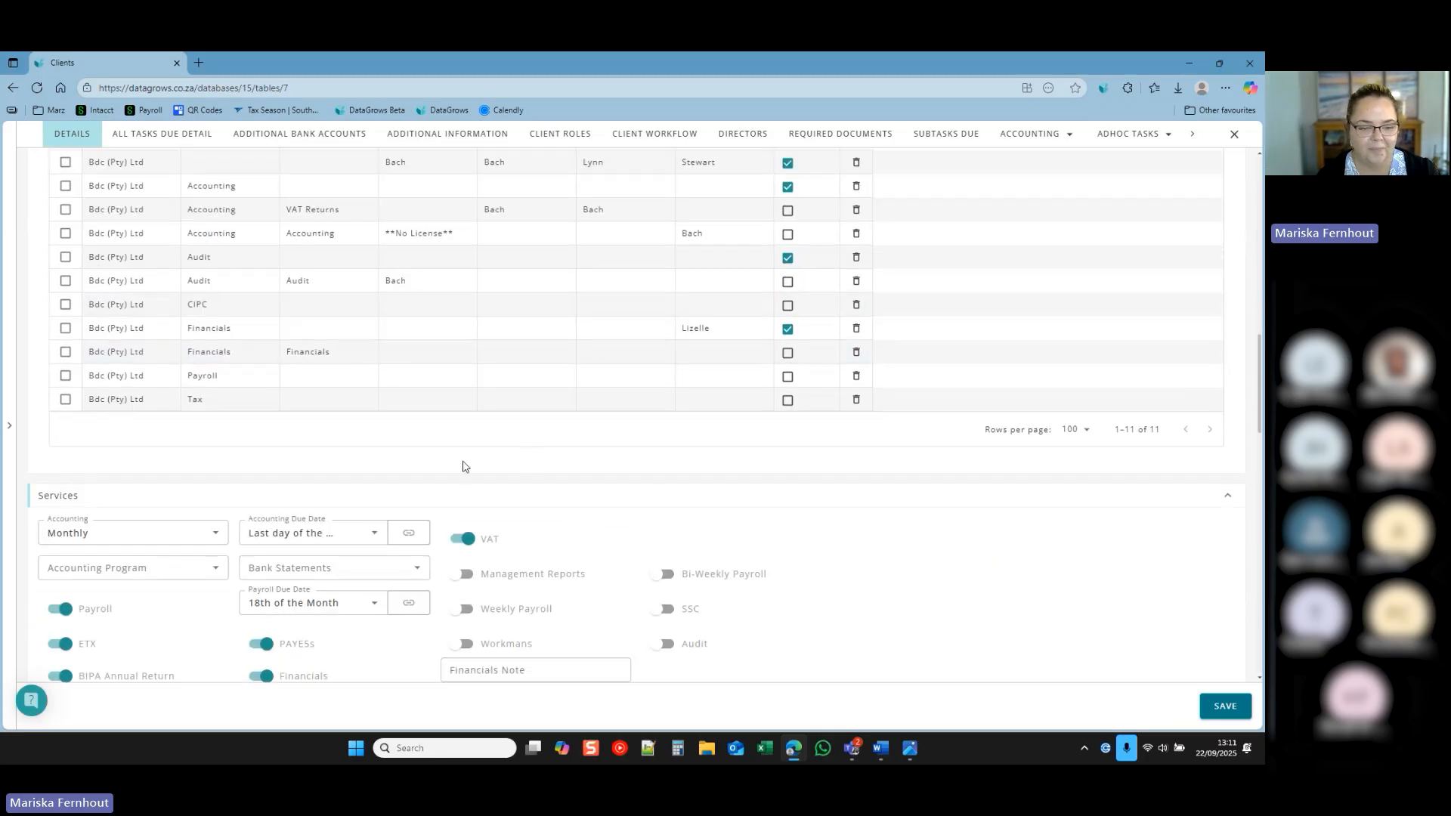
scroll(616, 512, down, 2)
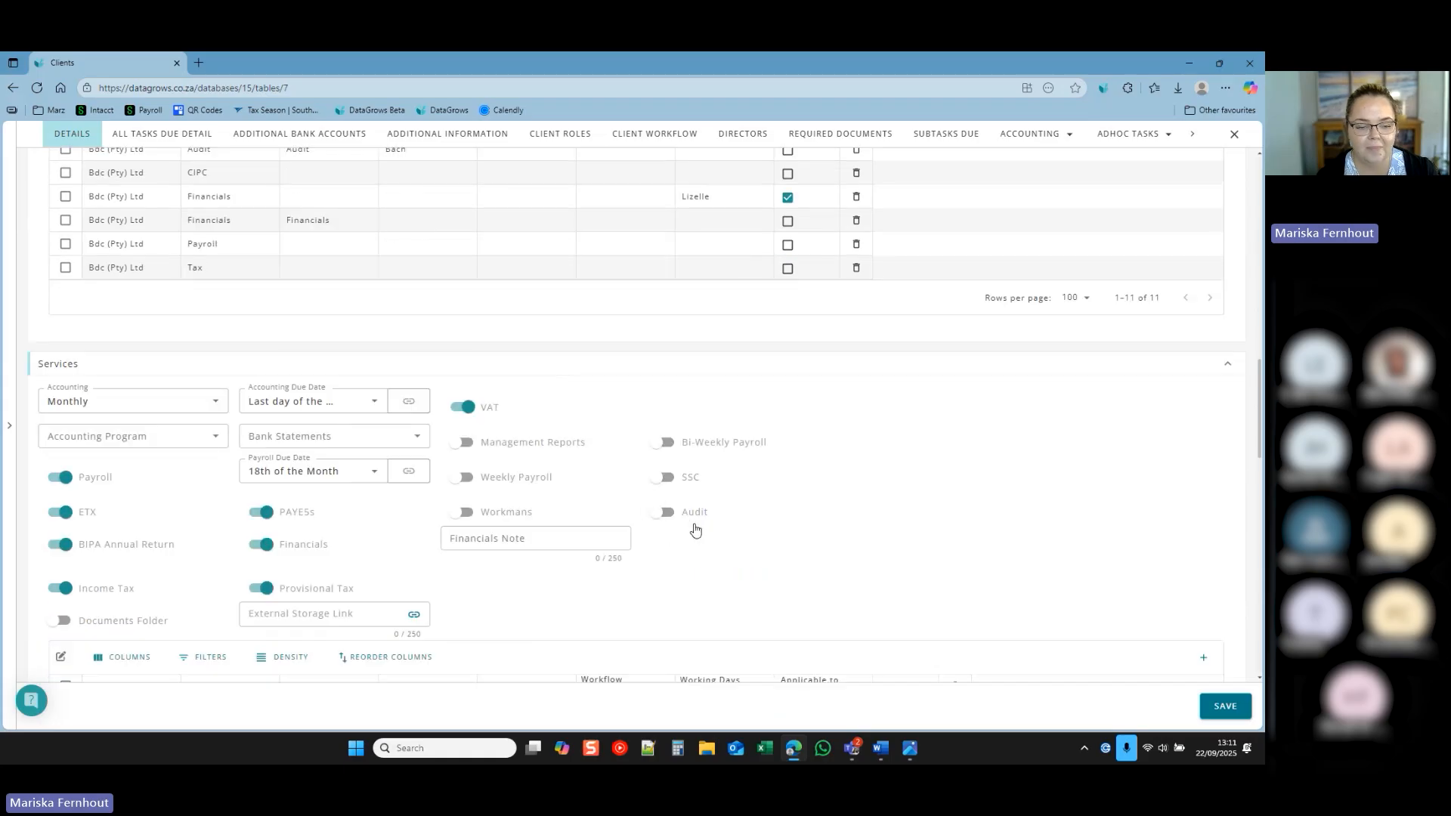
scroll(399, 343, up, 2)
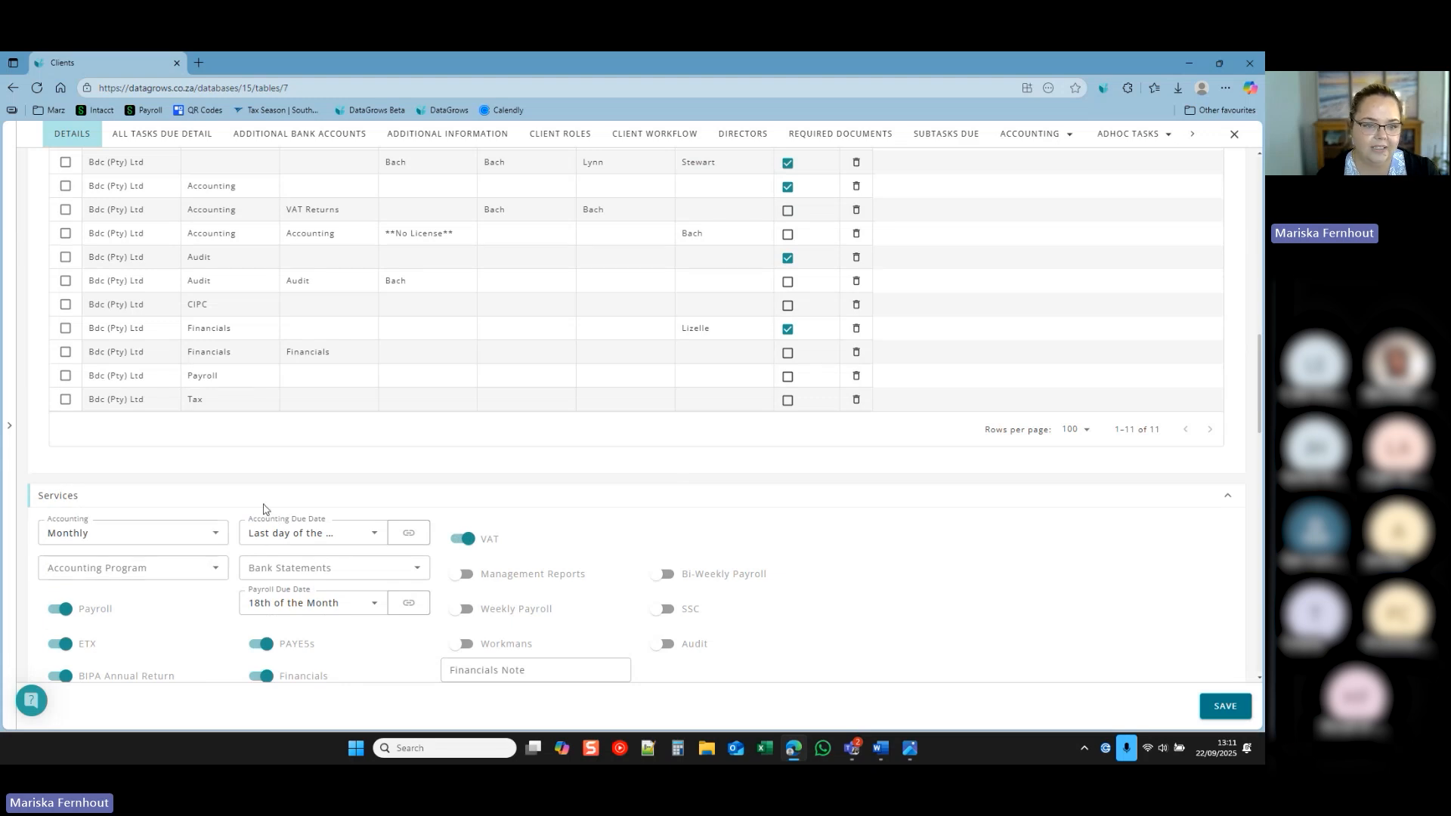
scroll(518, 434, up, 2)
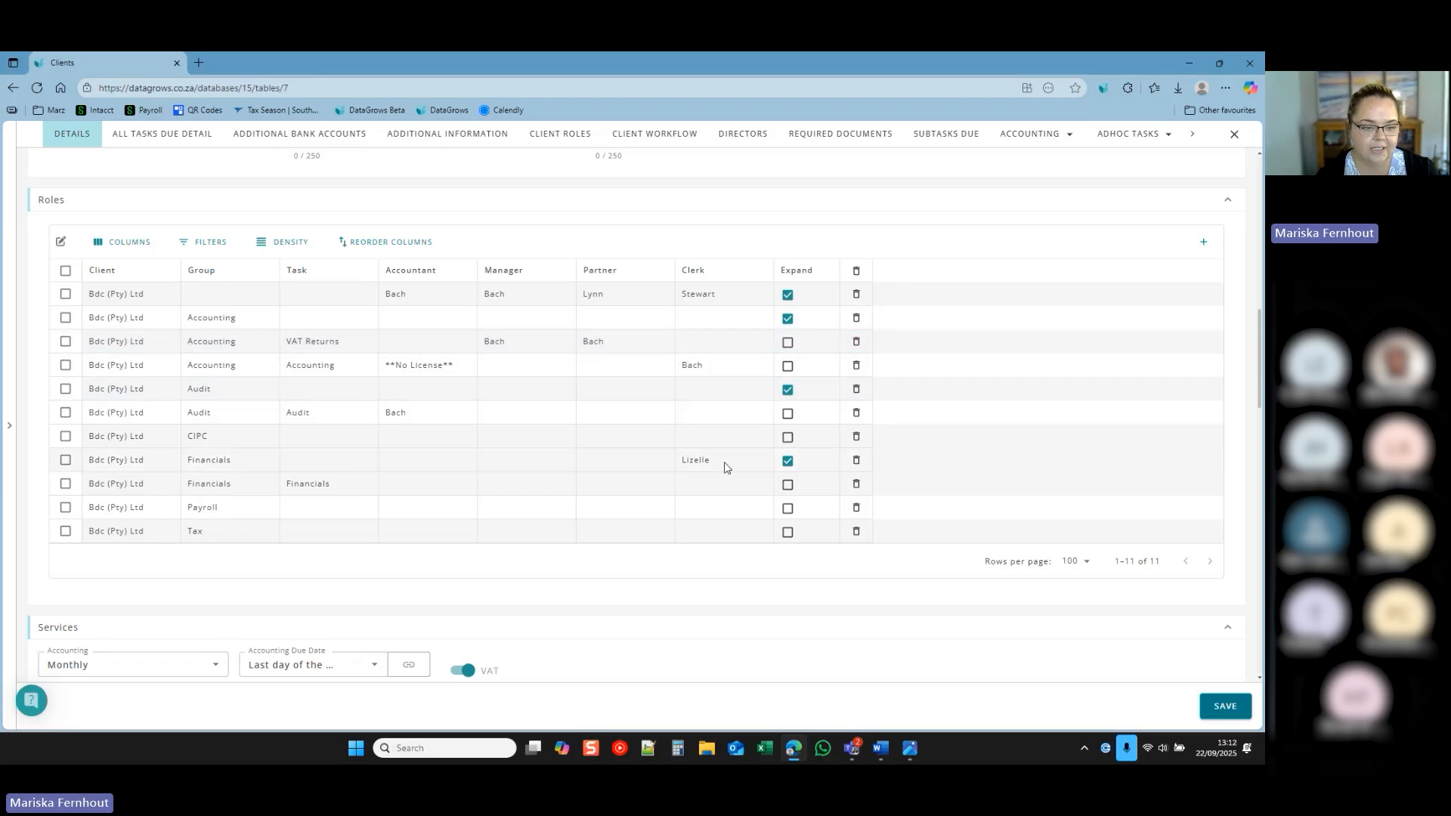
Enable Expand for the Payroll group in the client's Roles table to list its individual tasks.
click(790, 516)
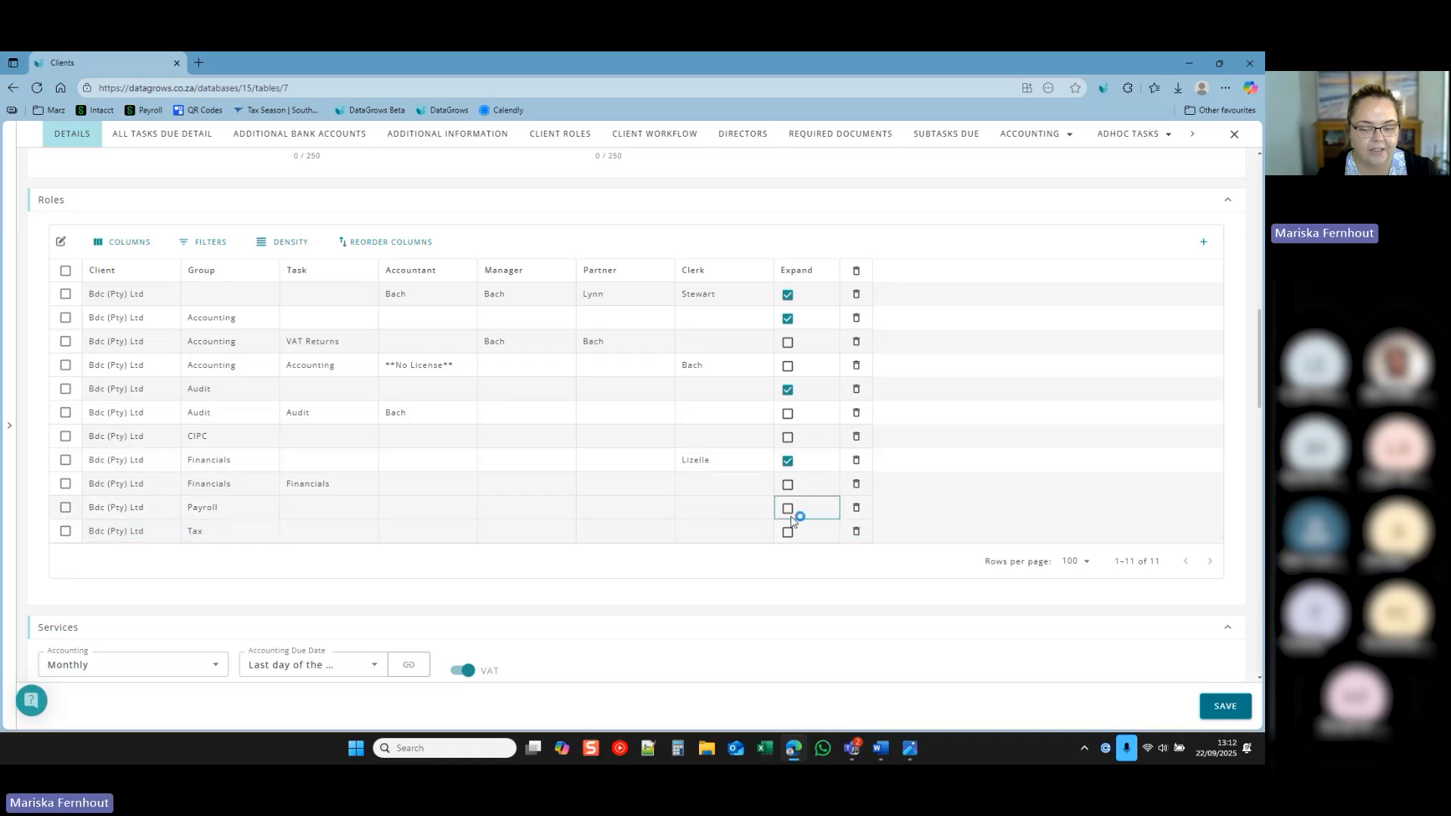
click(796, 508)
click(698, 533)
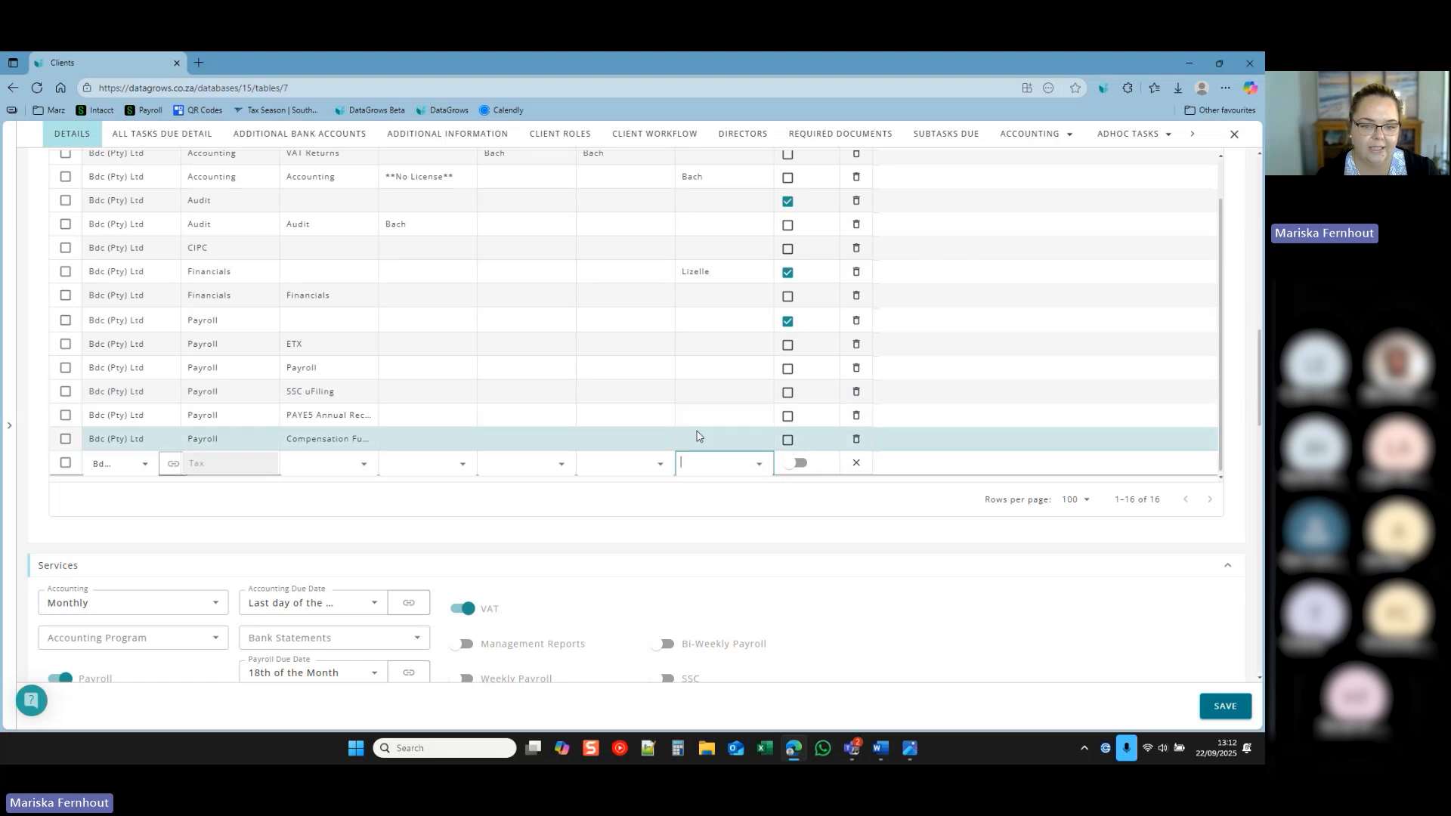
Assign a staff member as accountant for the Payroll task within the Payroll group of the Roles table.
click(453, 370)
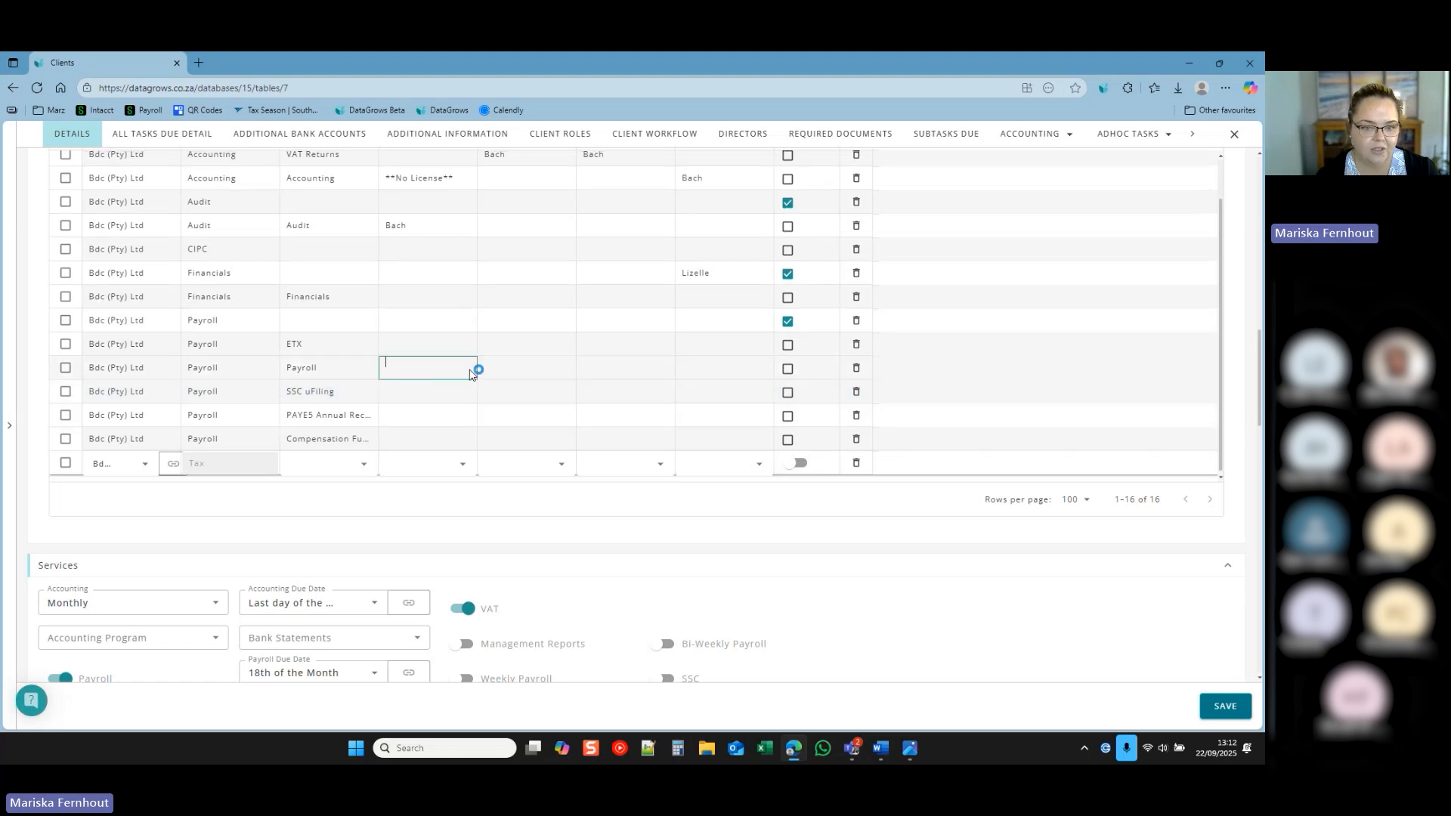
click(466, 378)
scroll(435, 560, down, 2)
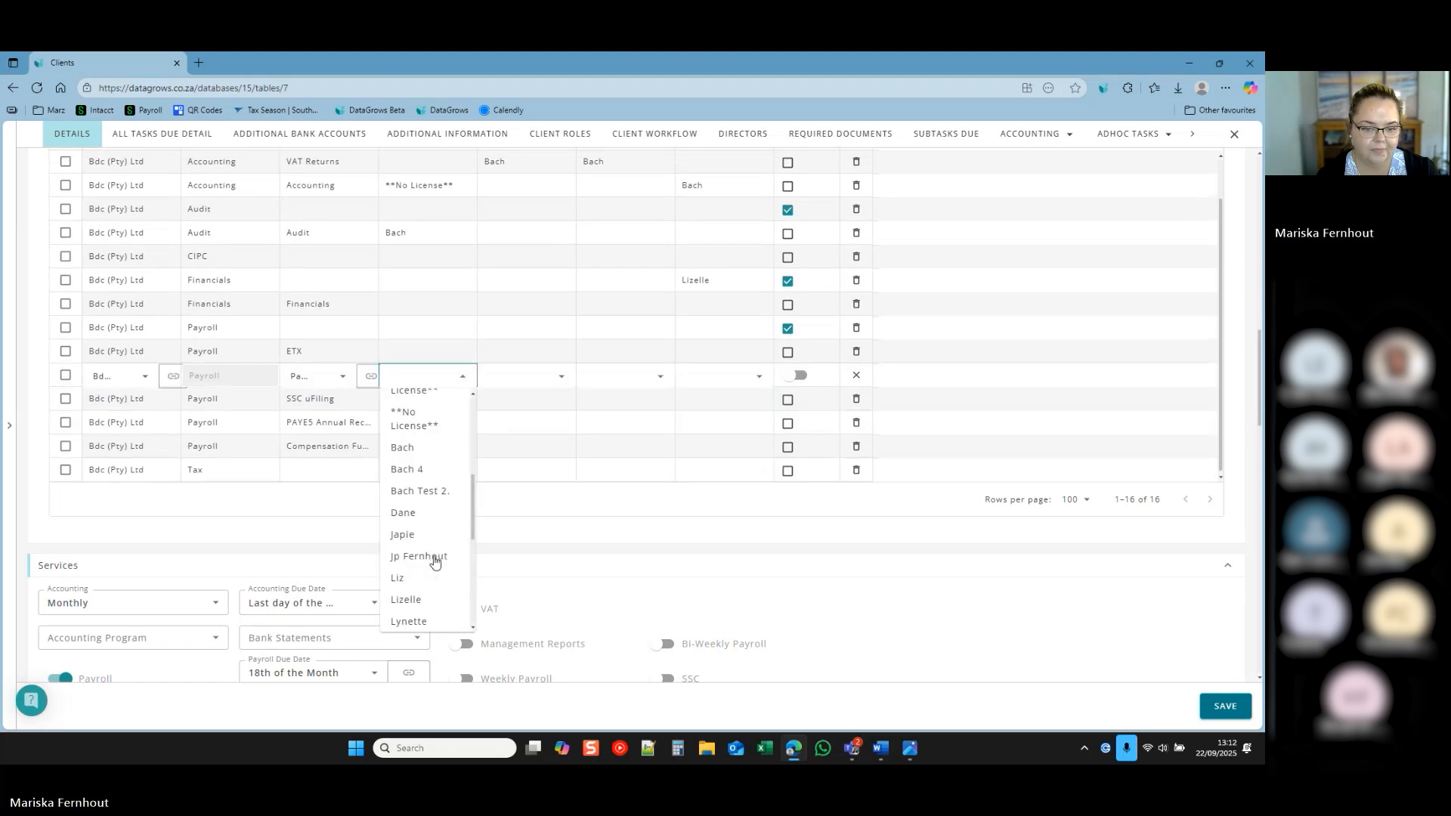
click(424, 514)
click(673, 452)
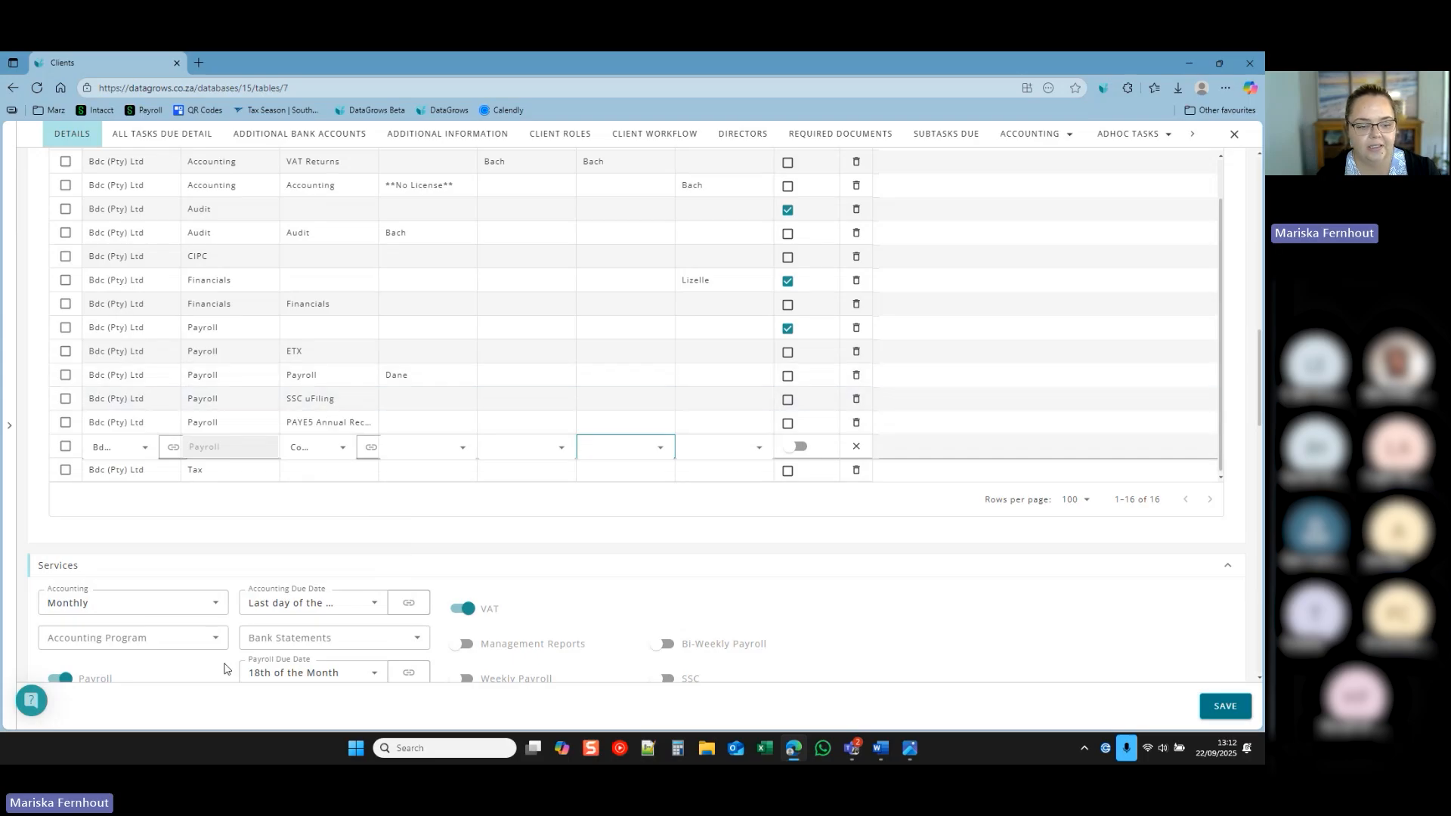
scroll(223, 669, down, 2)
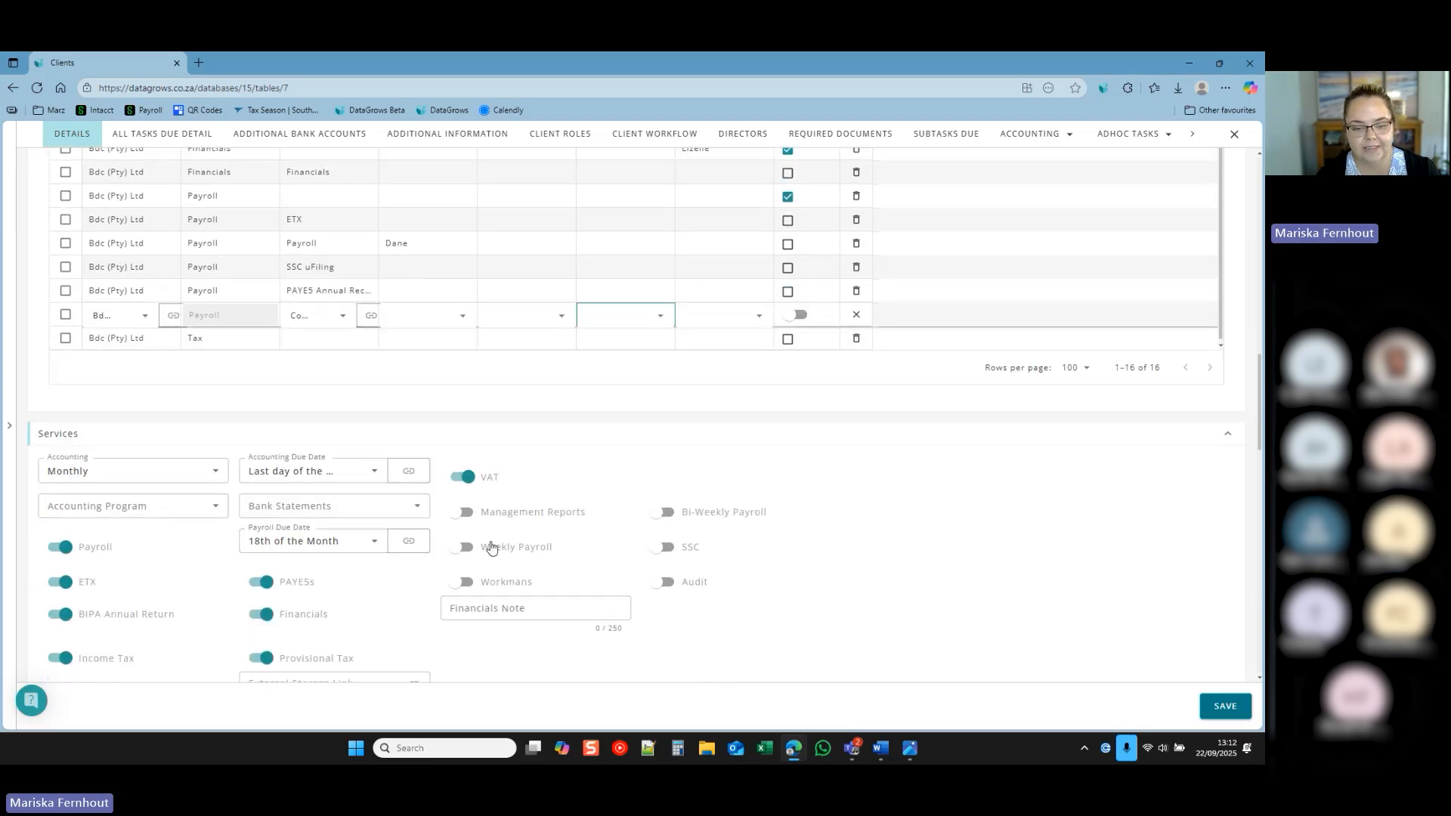
scroll(372, 584, up, 4)
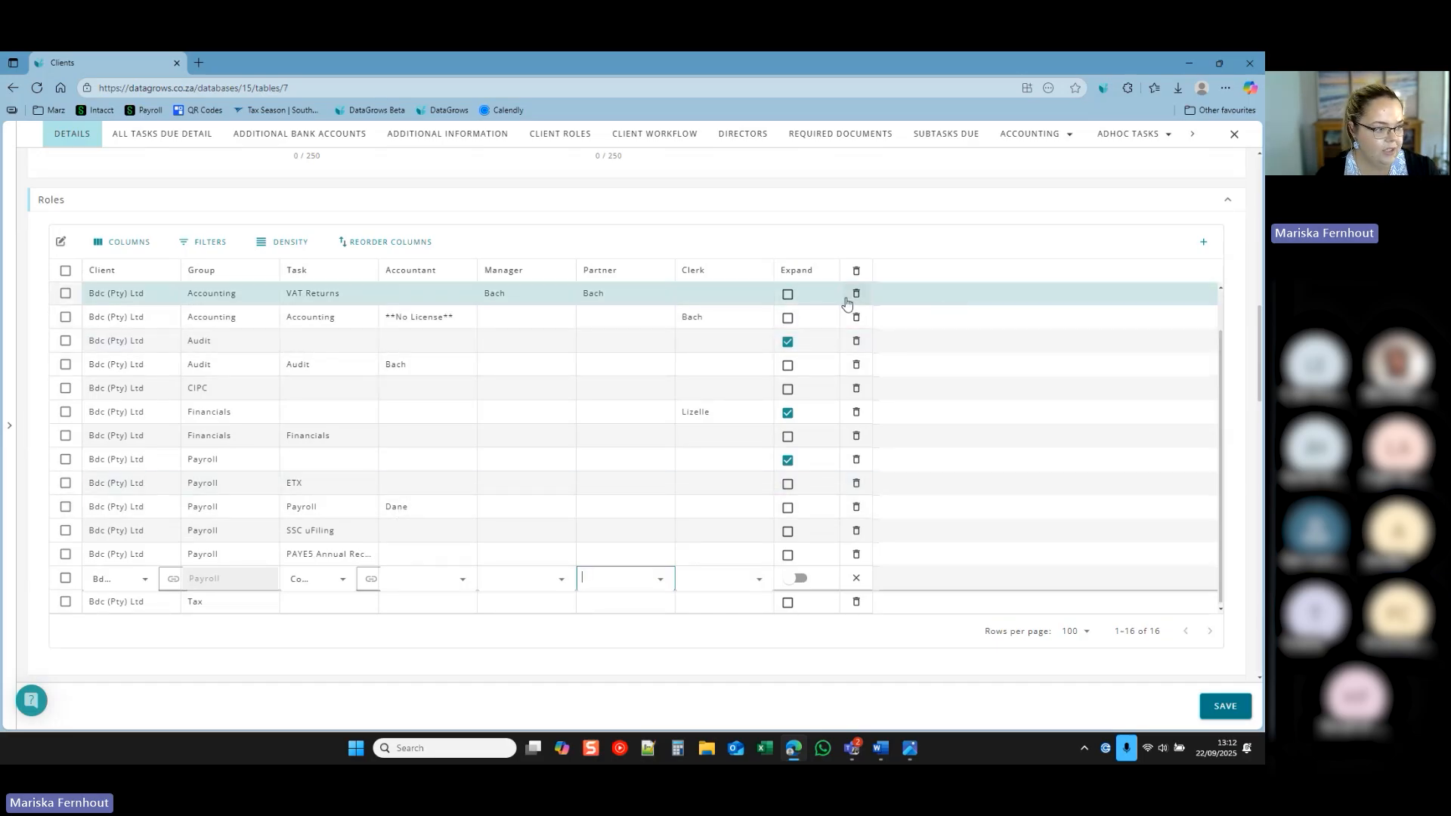
Sort the client's All Tasks Due Detail list by due date, earliest first, and widen the Task column to show full names.
click(153, 148)
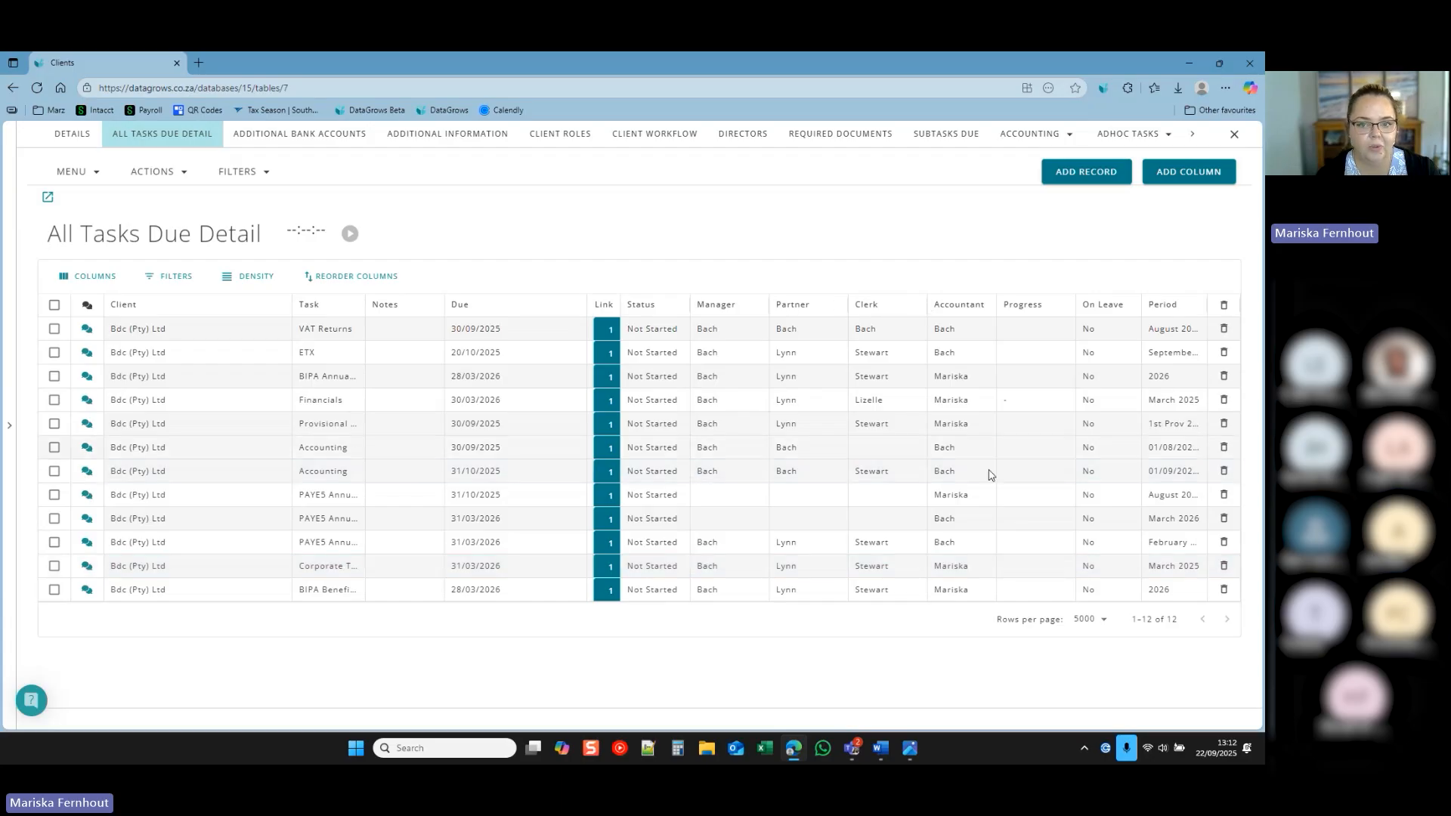
click(511, 302)
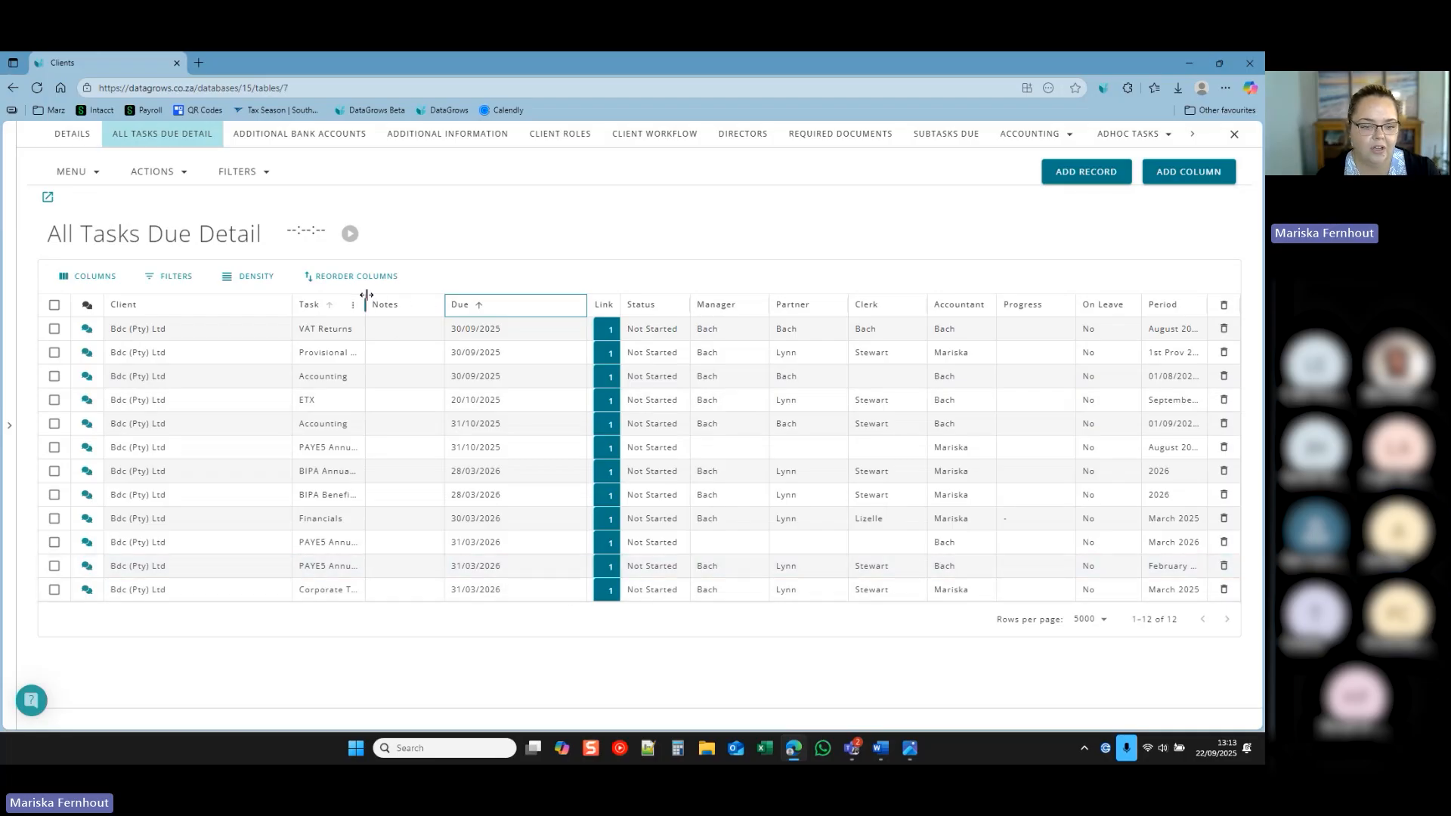
drag(366, 295, 437, 297)
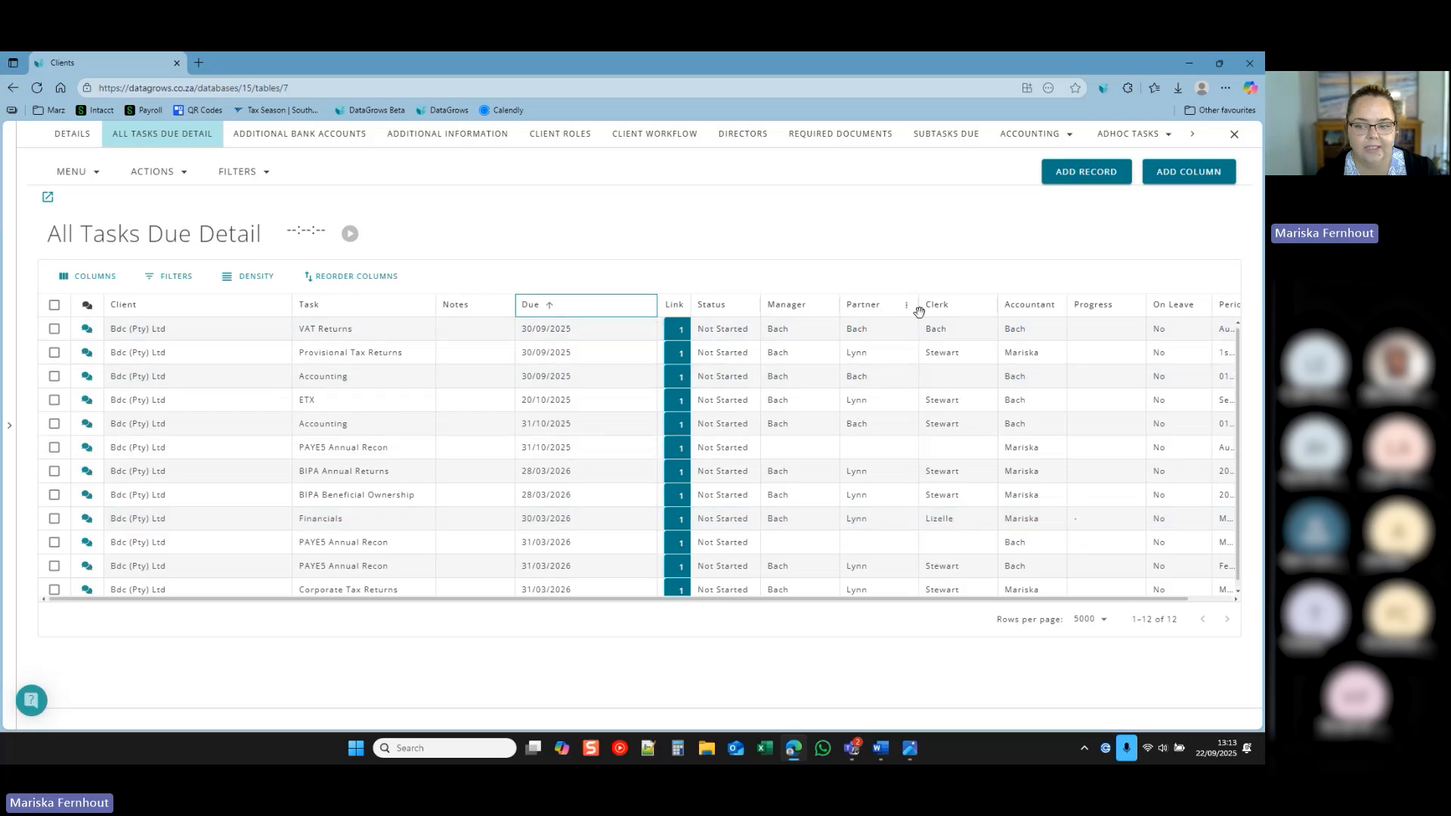
Move the Accountant, Partner and Clerk columns, in that order, between Notes and Due in the task list.
drag(1021, 303, 535, 305)
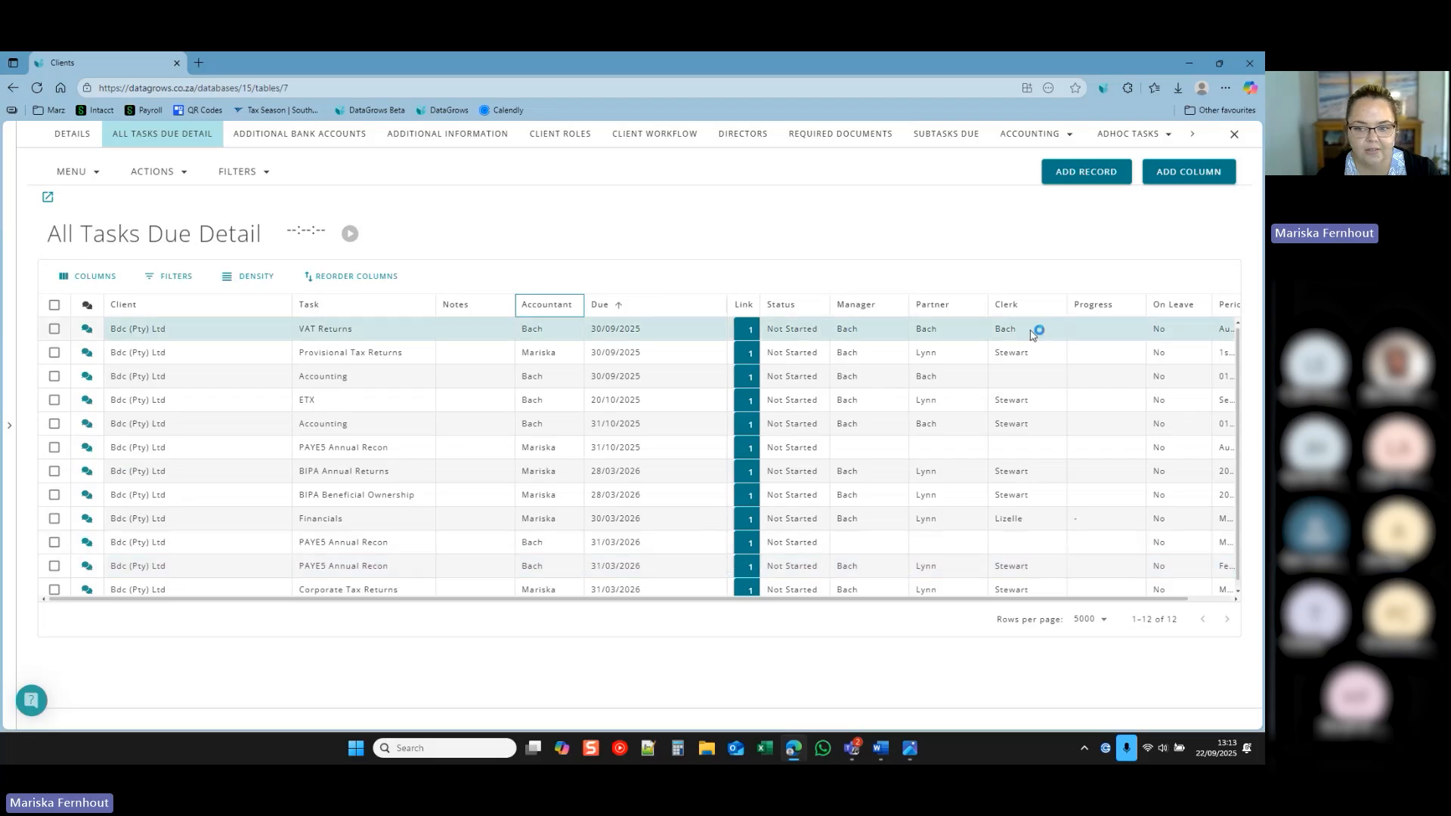
drag(939, 302, 609, 306)
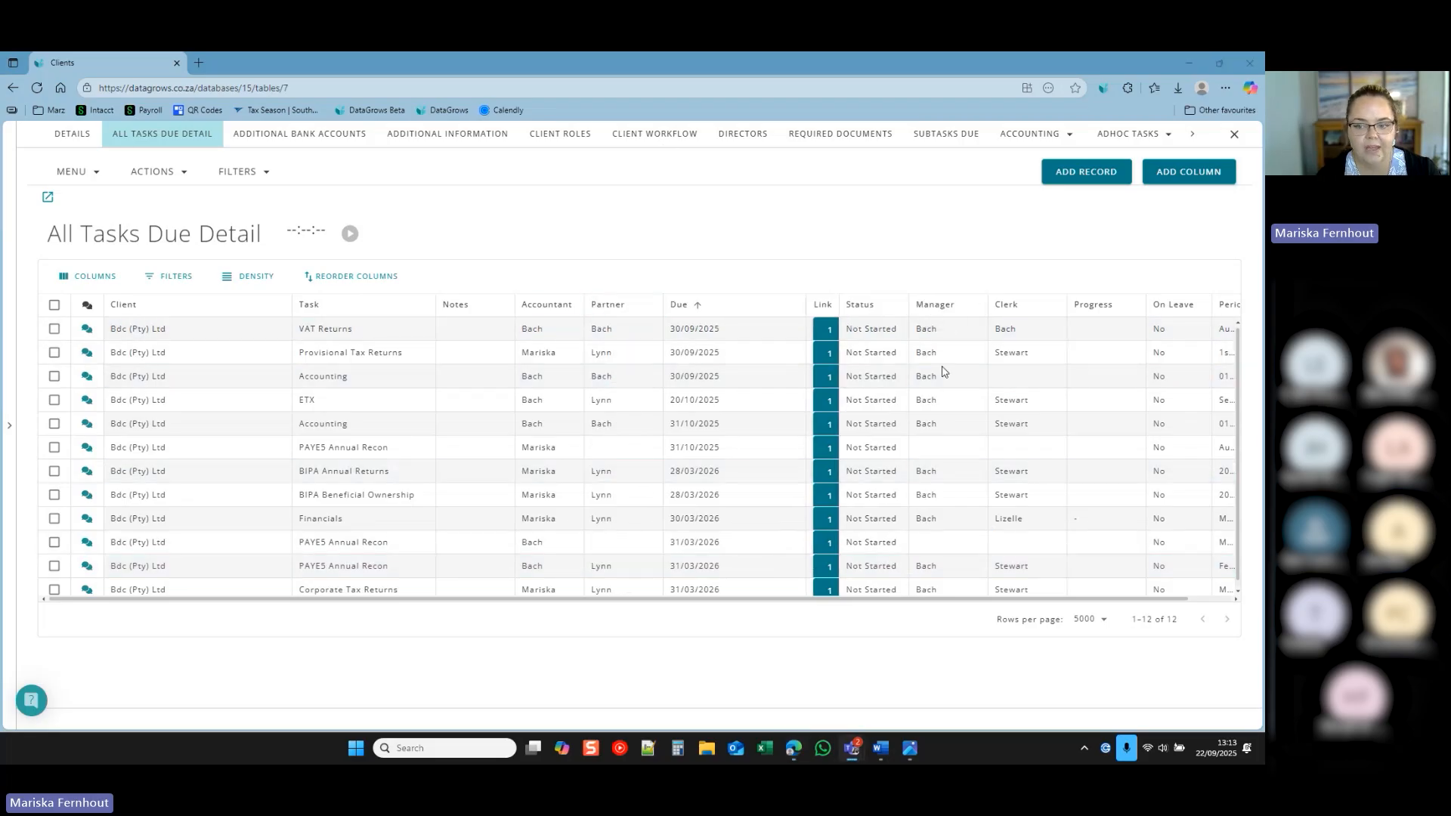
drag(1028, 310, 687, 299)
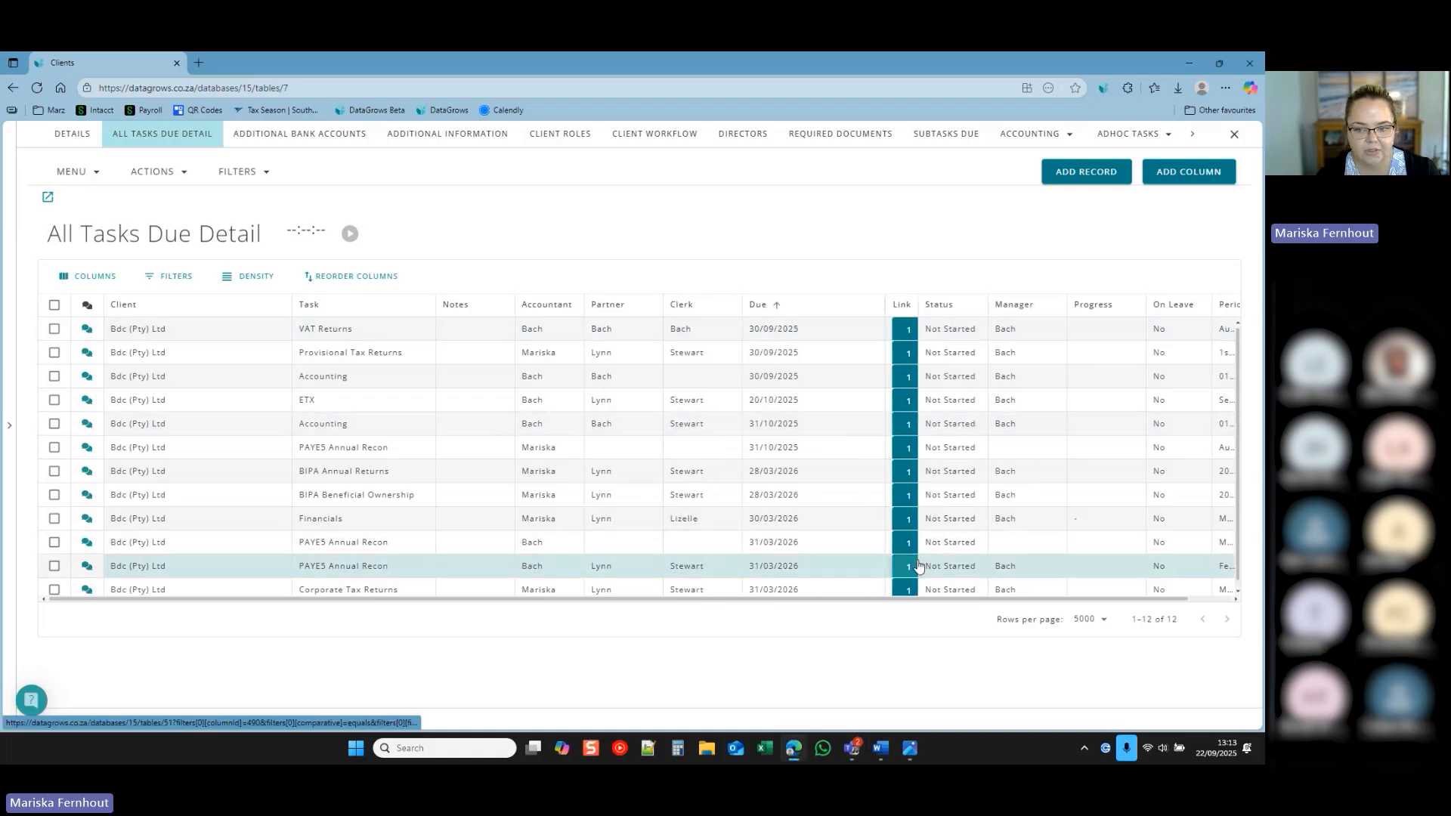
Move the Manager column between Accountant and Partner in the client's All Tasks Due Detail list.
drag(1021, 308, 615, 301)
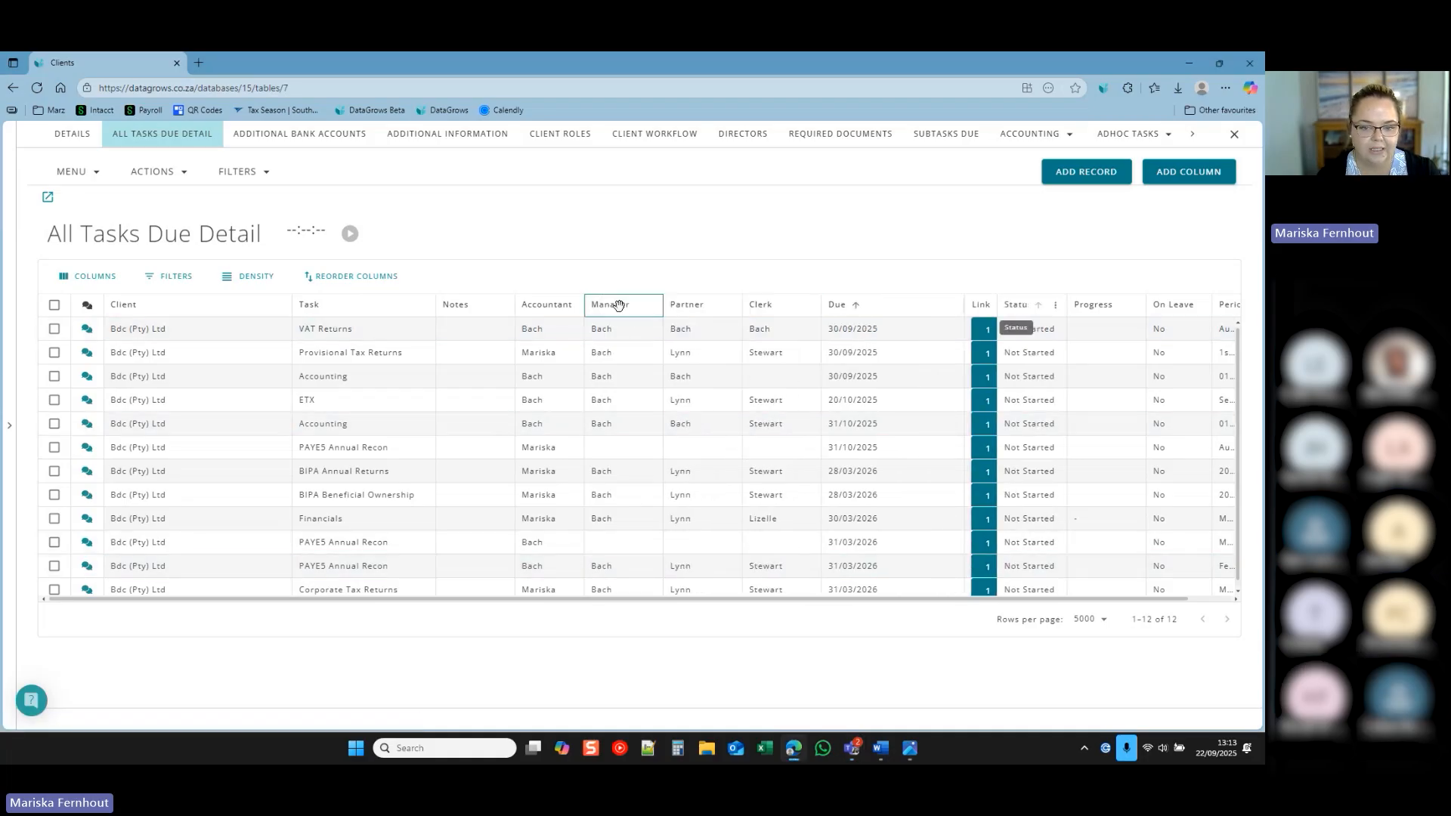
drag(703, 599, 672, 602)
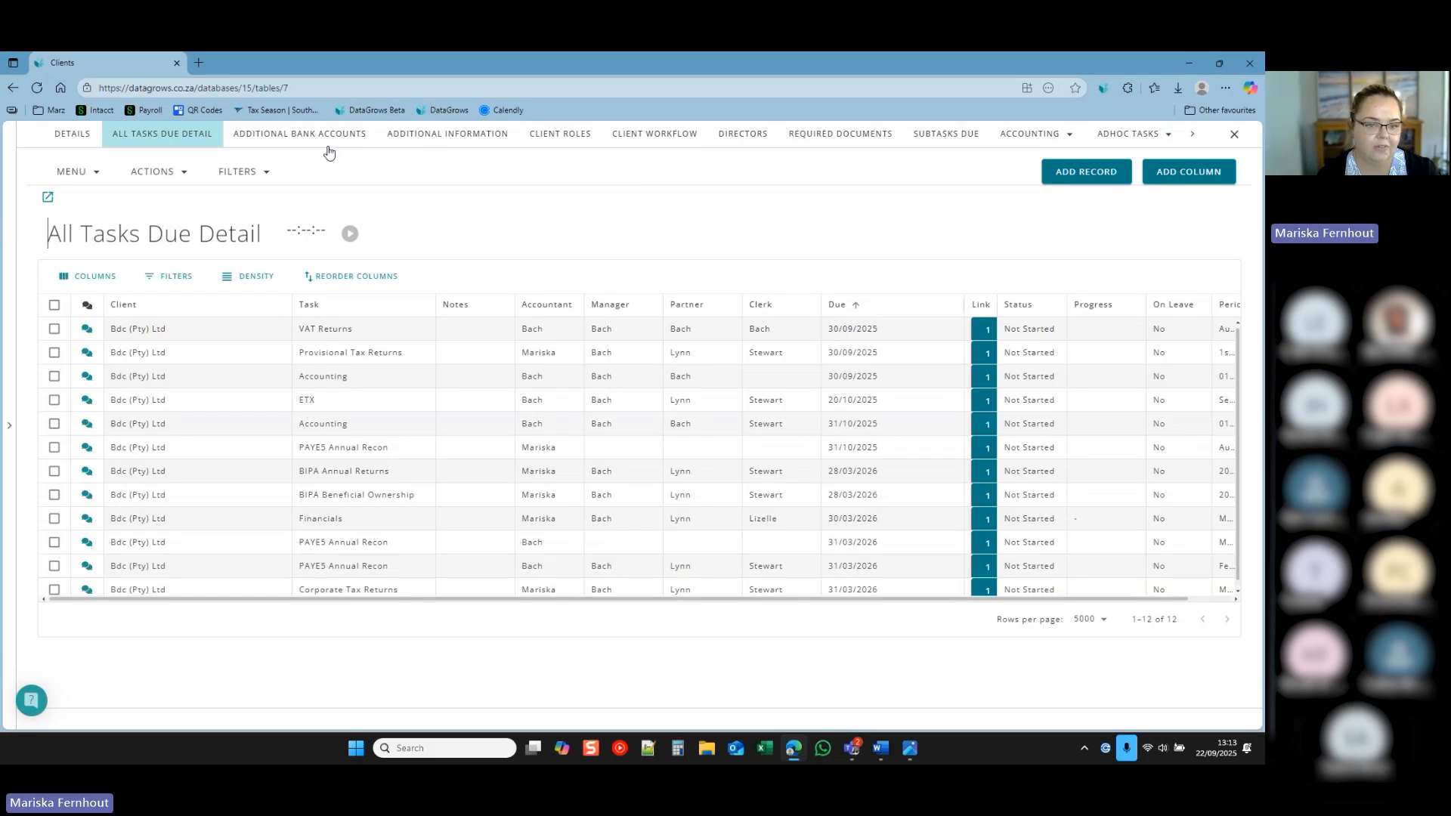
Start a new entry in the client's Additional Information table to view the available types, and close it without saving.
click(436, 138)
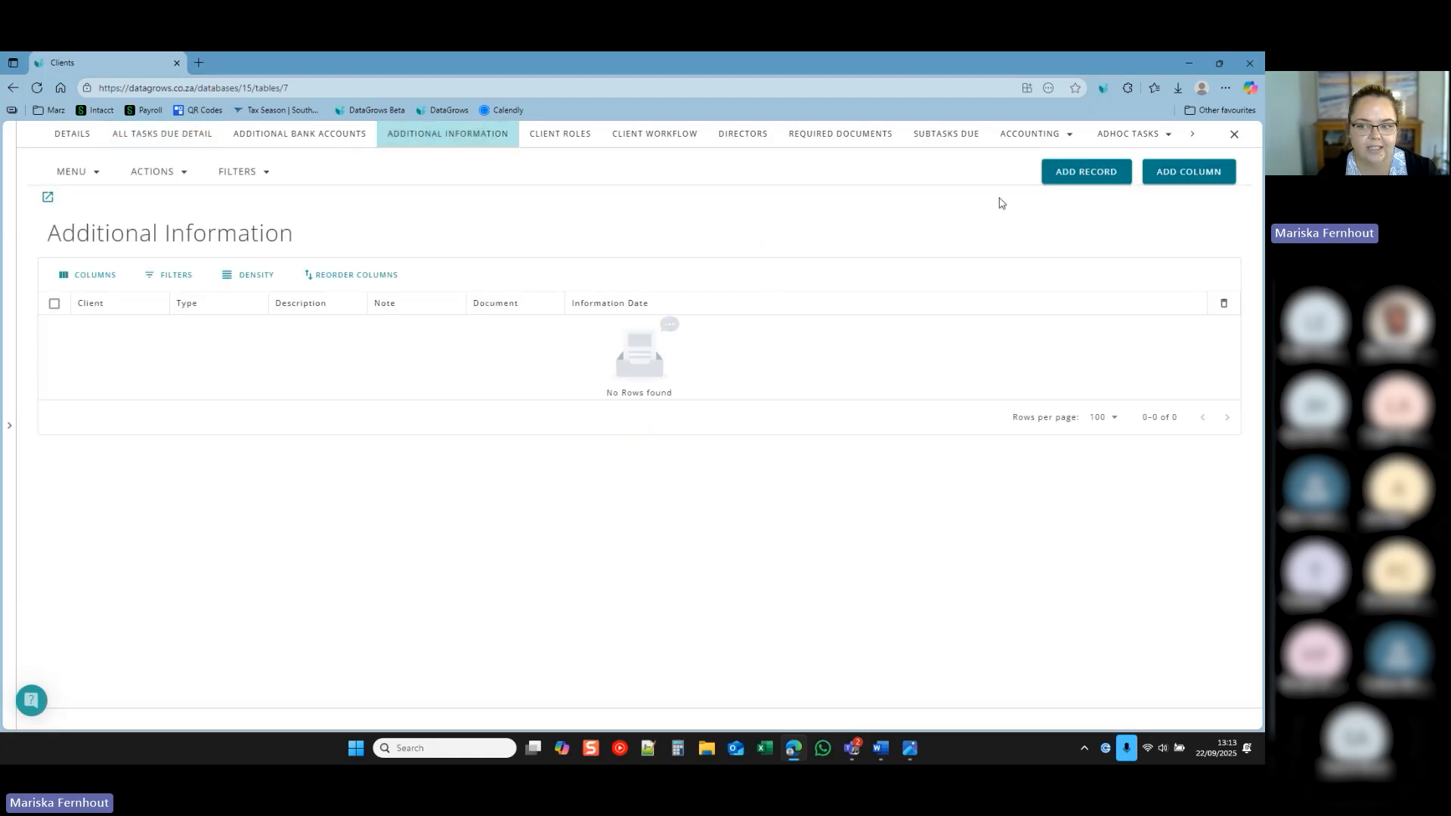
click(1086, 179)
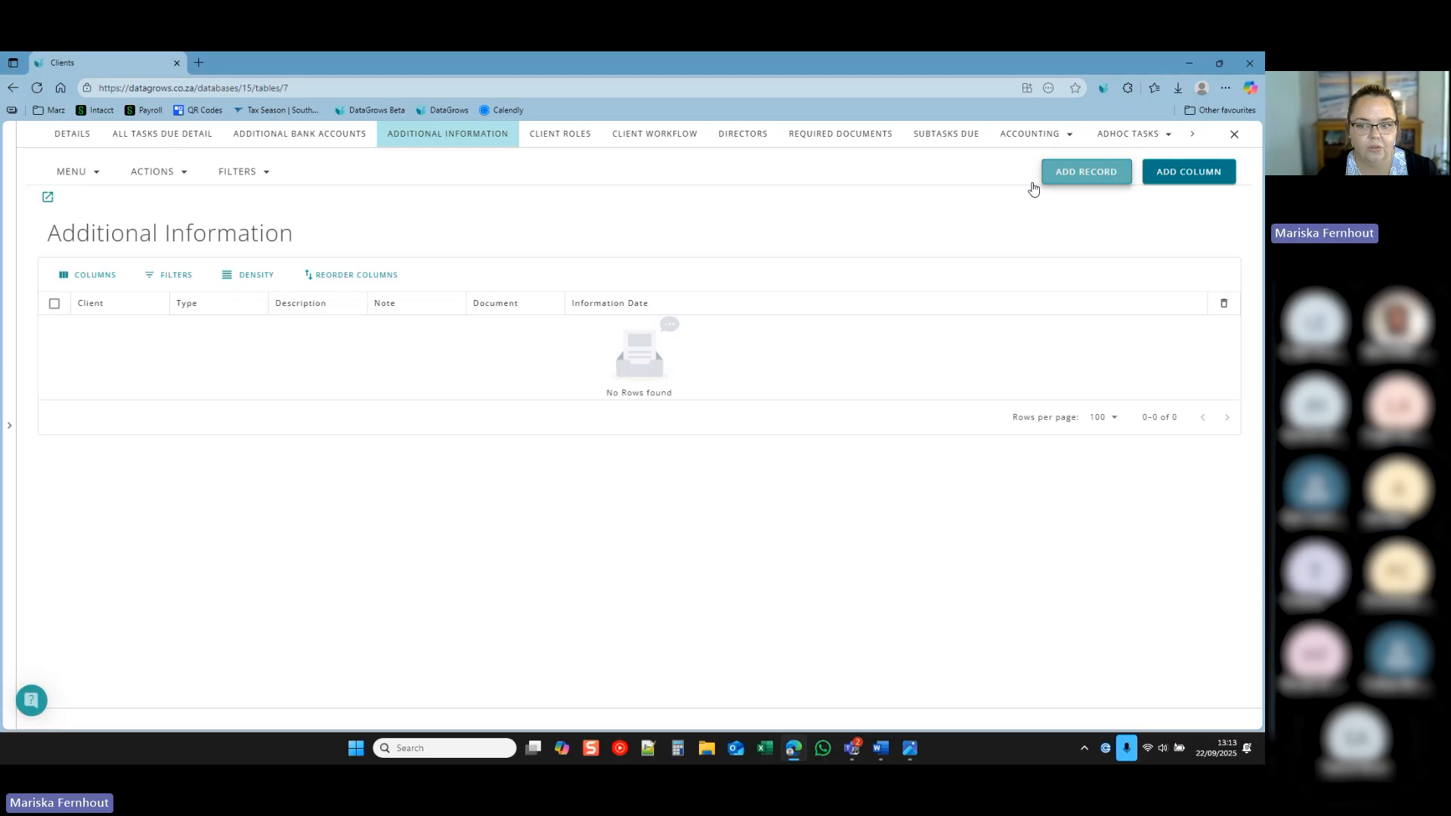
click(758, 258)
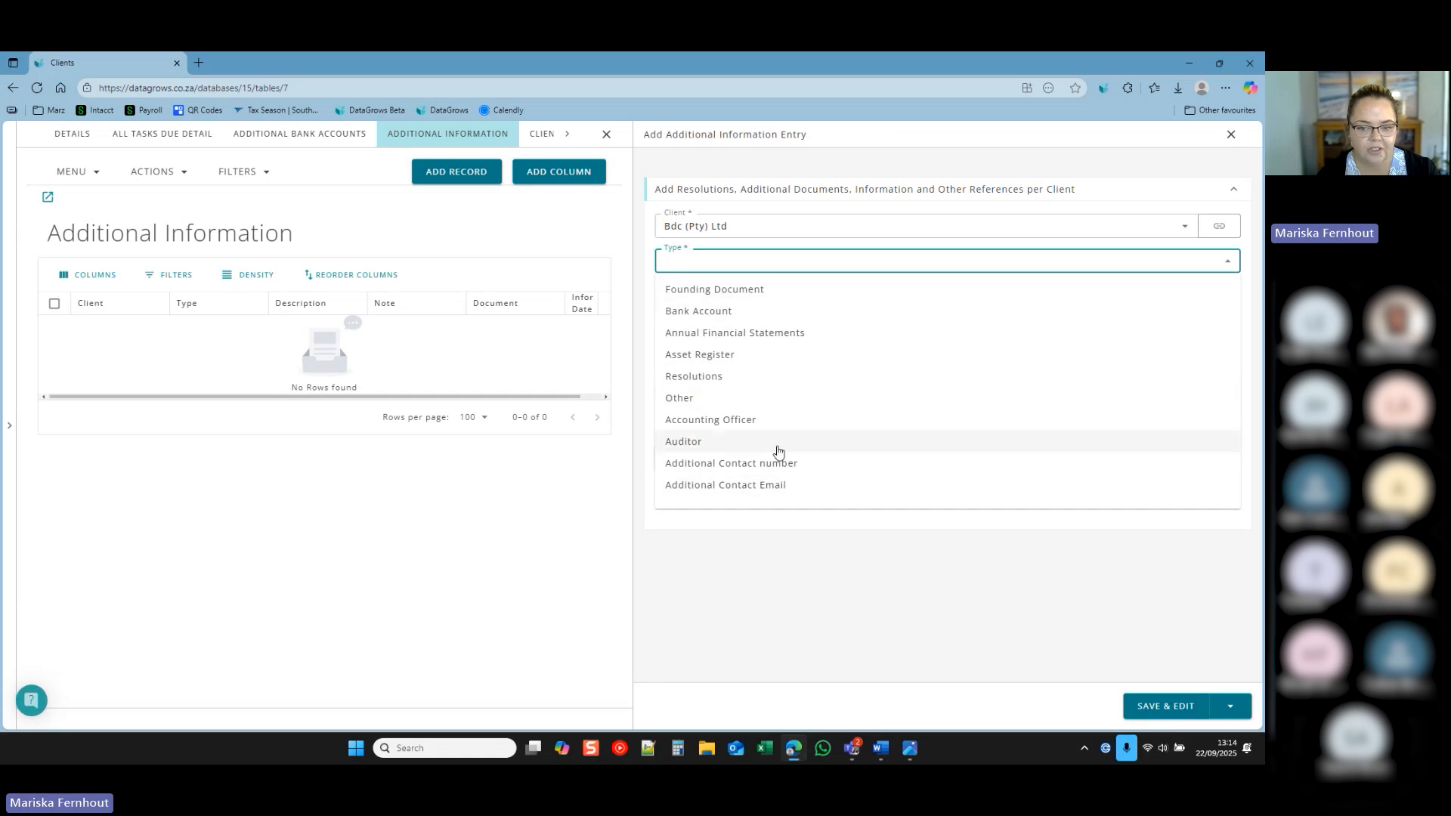
click(1230, 136)
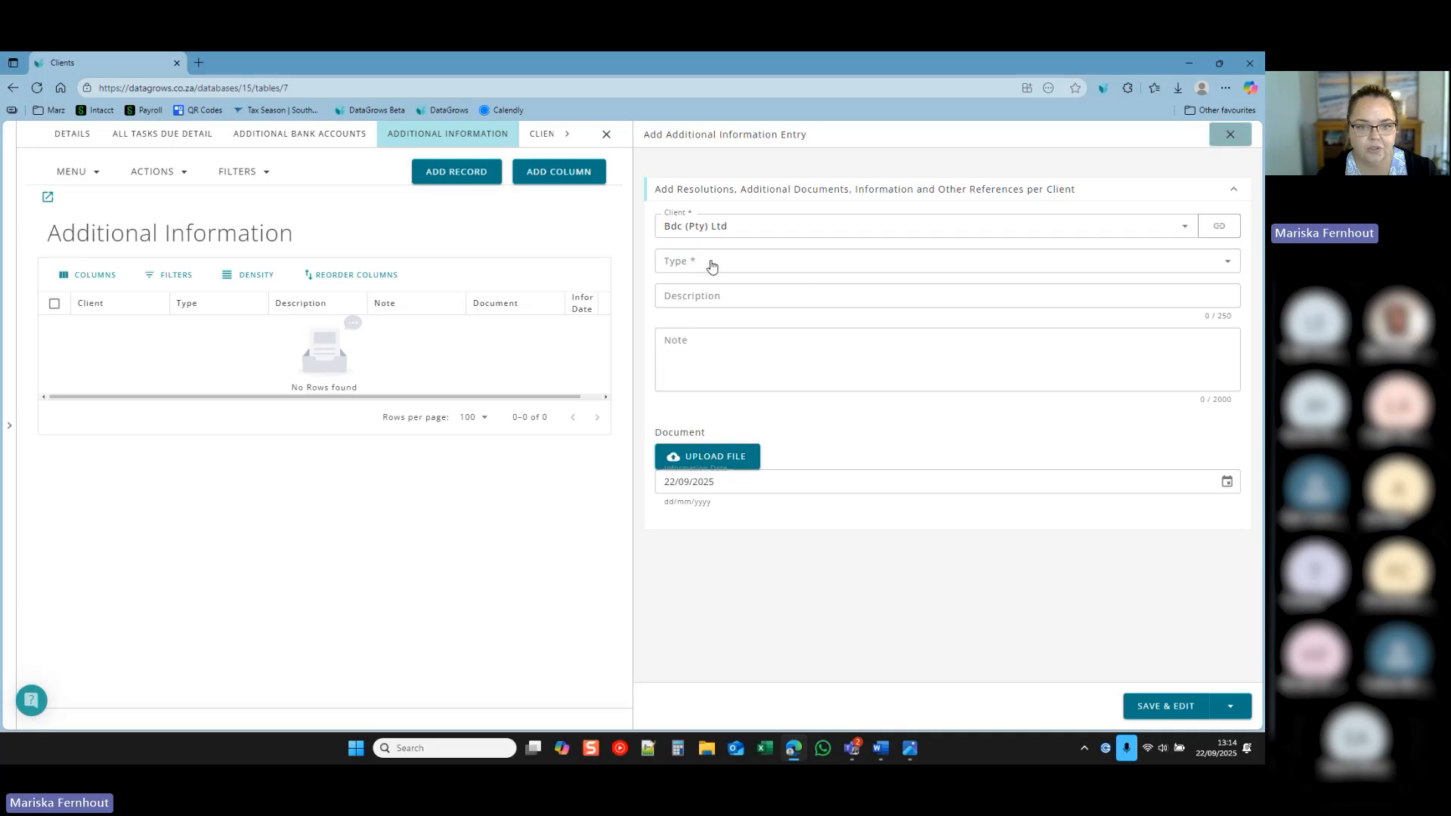
click(1231, 136)
View the client's Directors table and return to the Clients list.
click(755, 141)
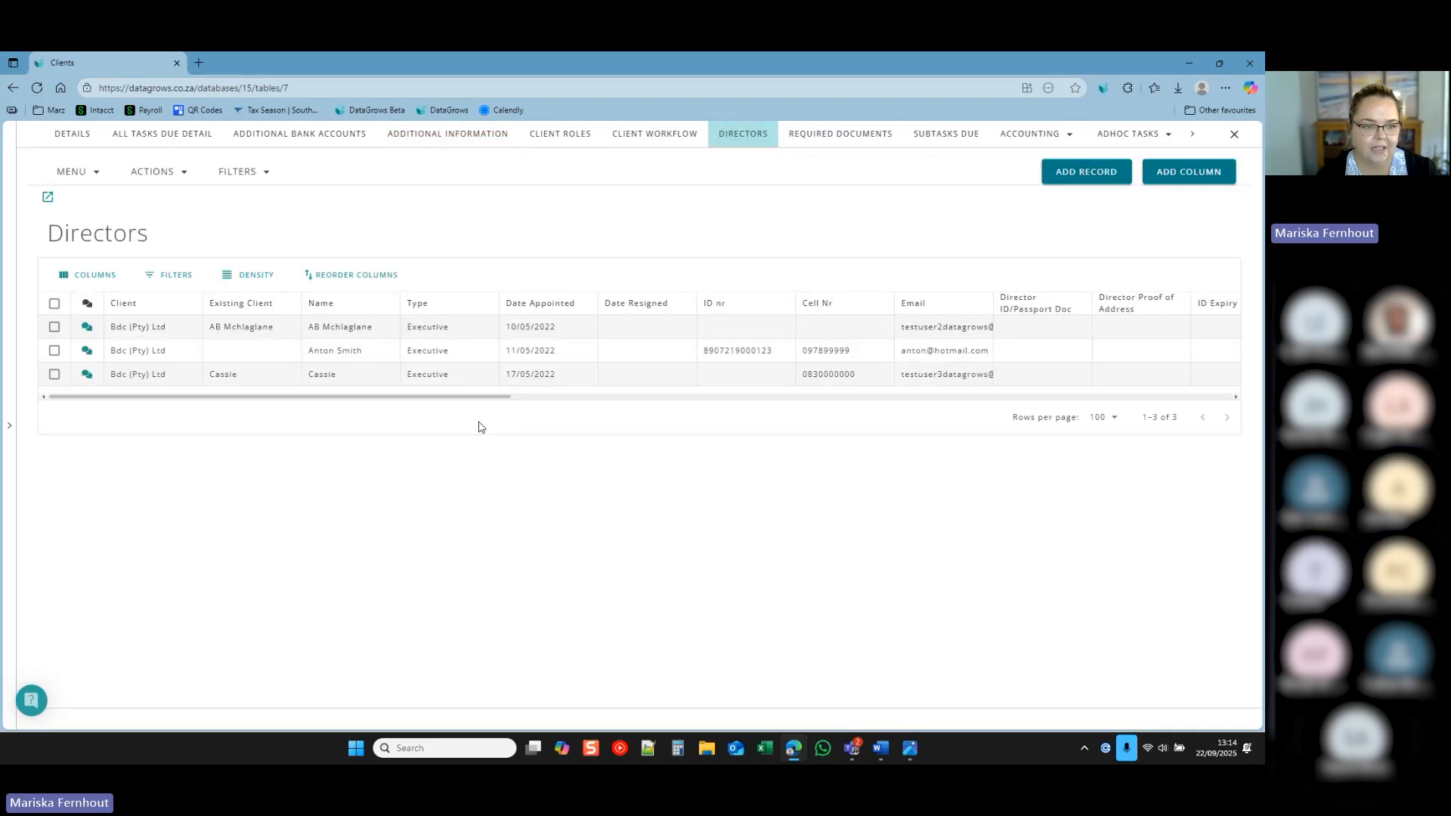
click(49, 197)
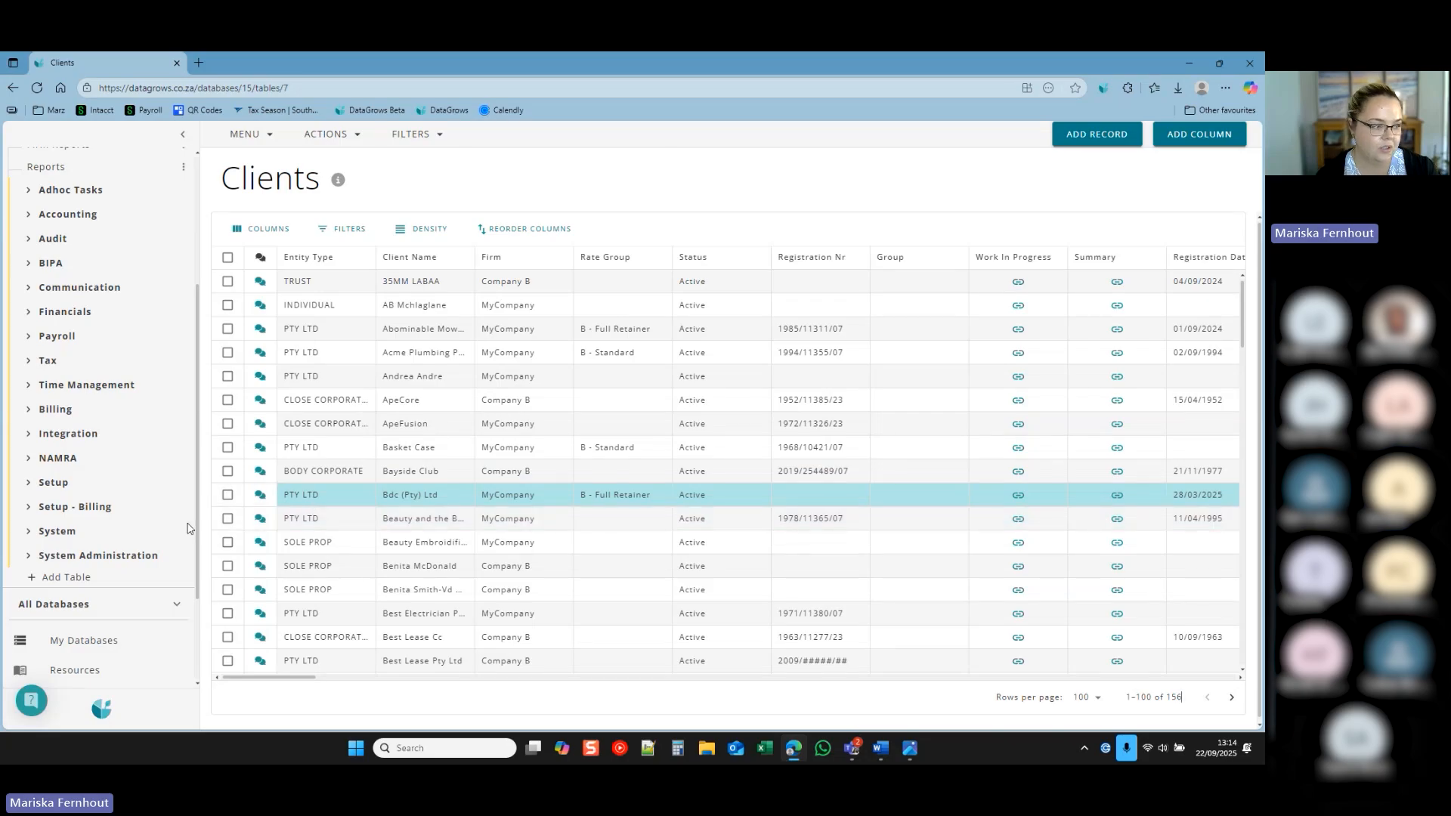
Open the Bdc (Pty) Ltd client record at full width and show its Share Register from the BIPA group.
double_click(421, 495)
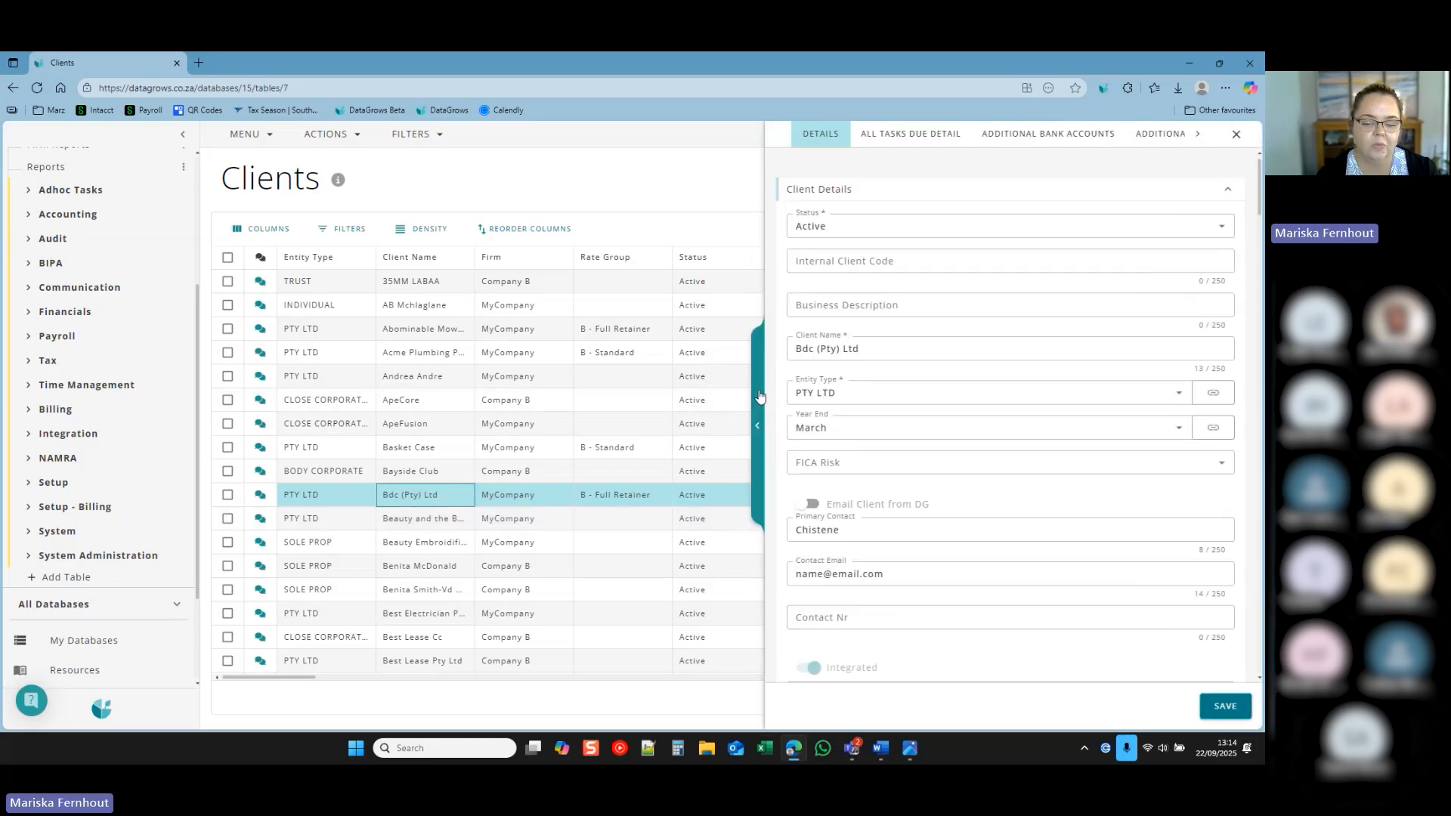
click(759, 378)
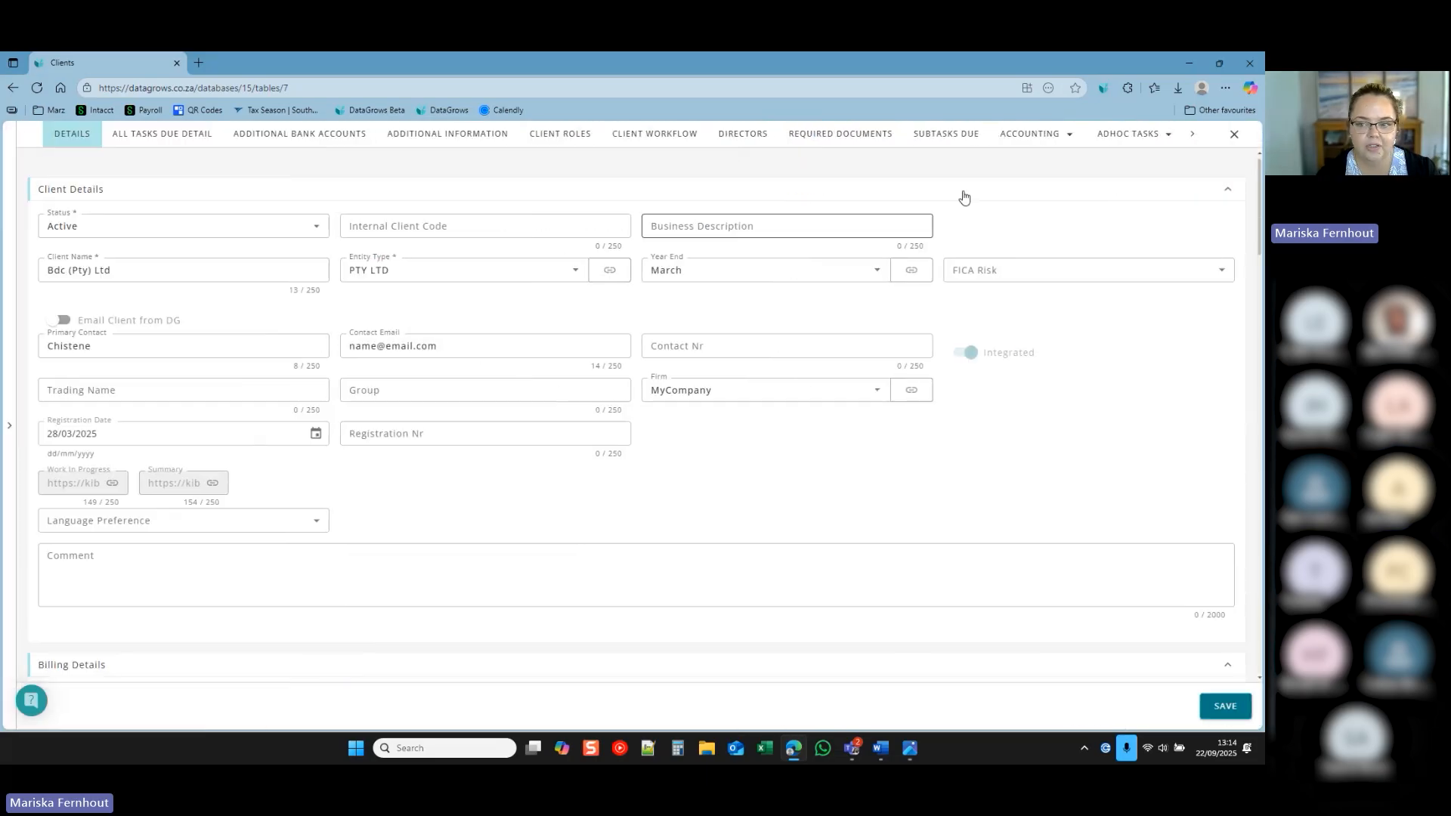
click(1193, 134)
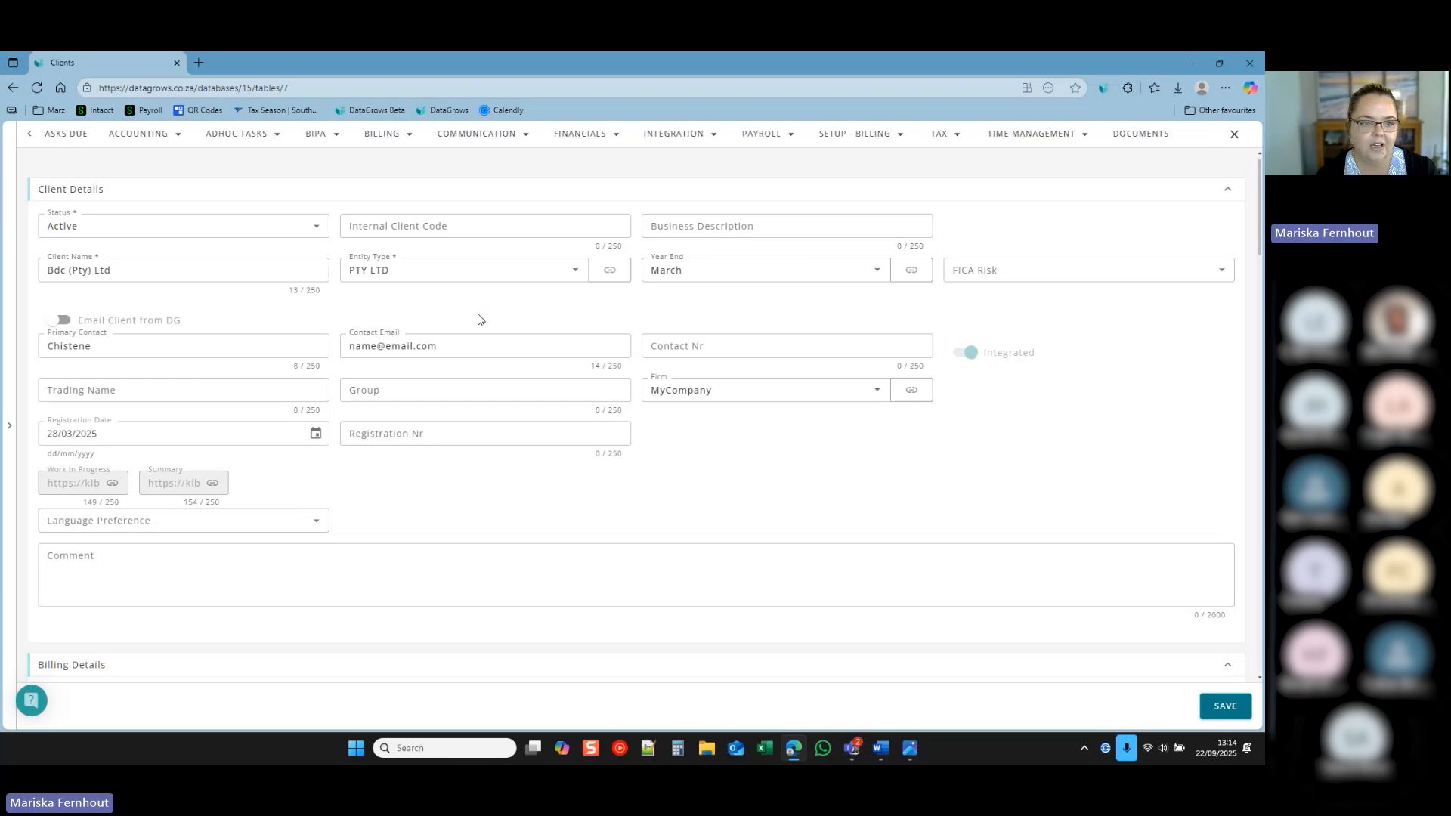
click(318, 134)
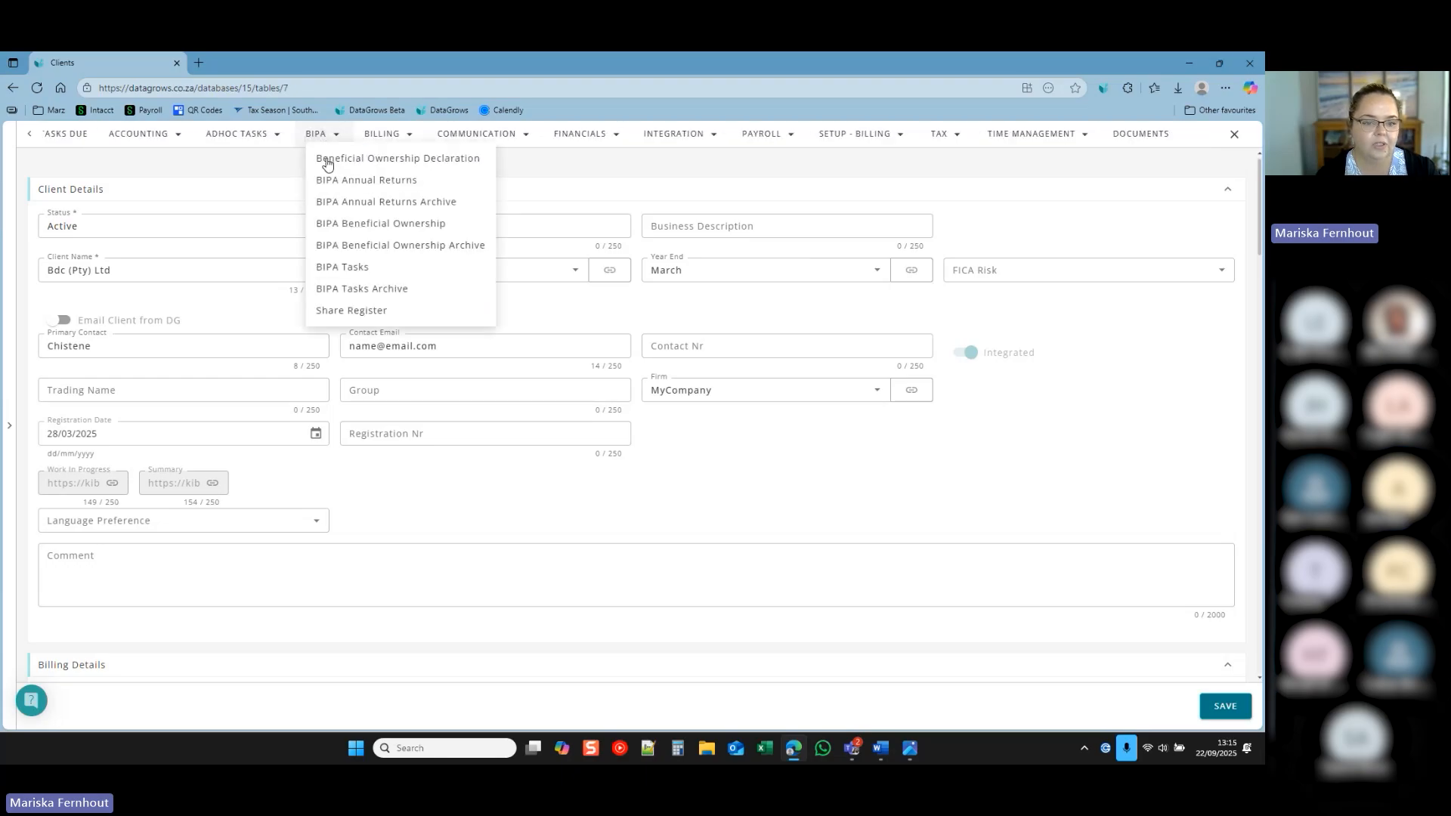
click(377, 320)
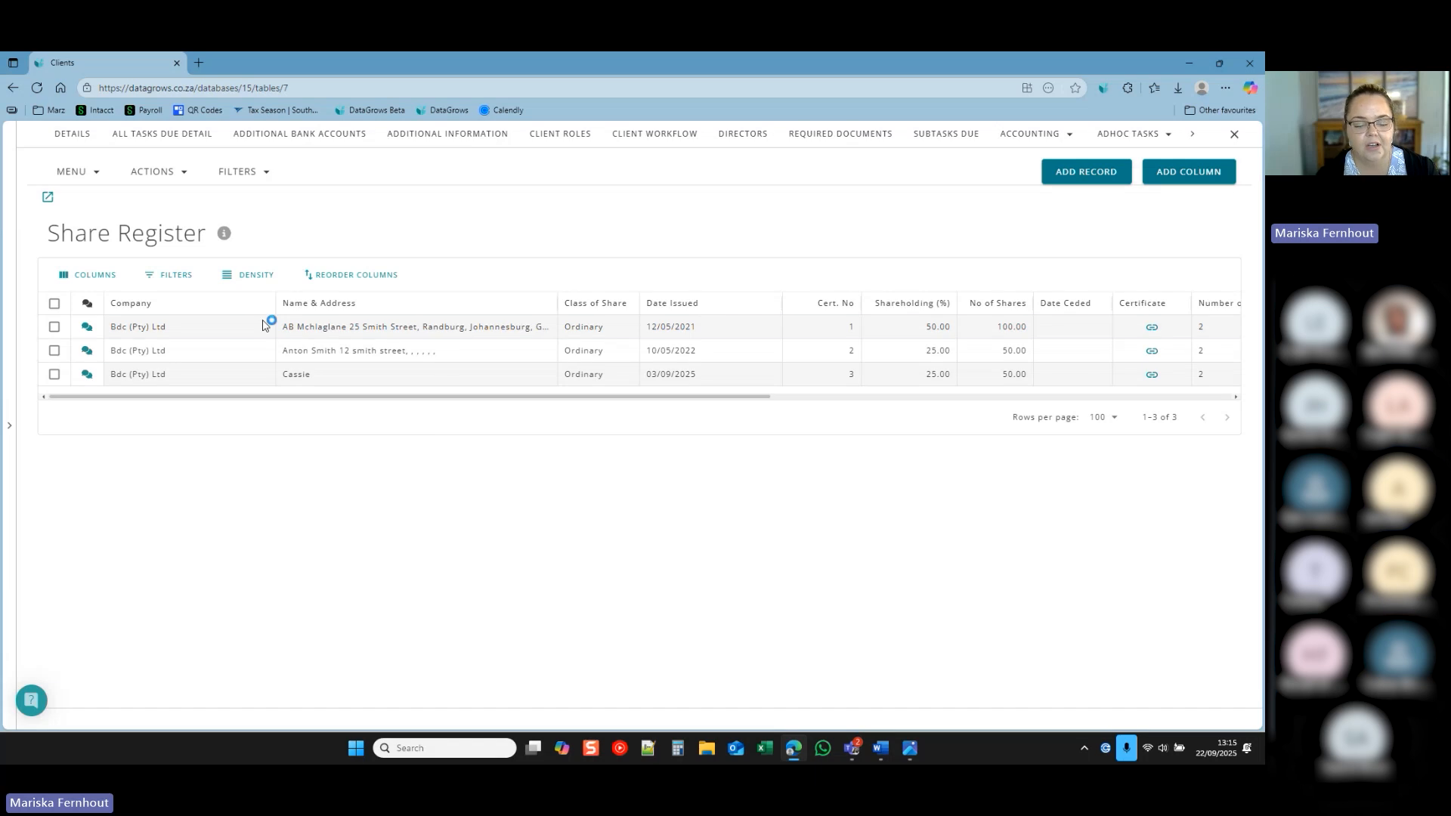
click(266, 325)
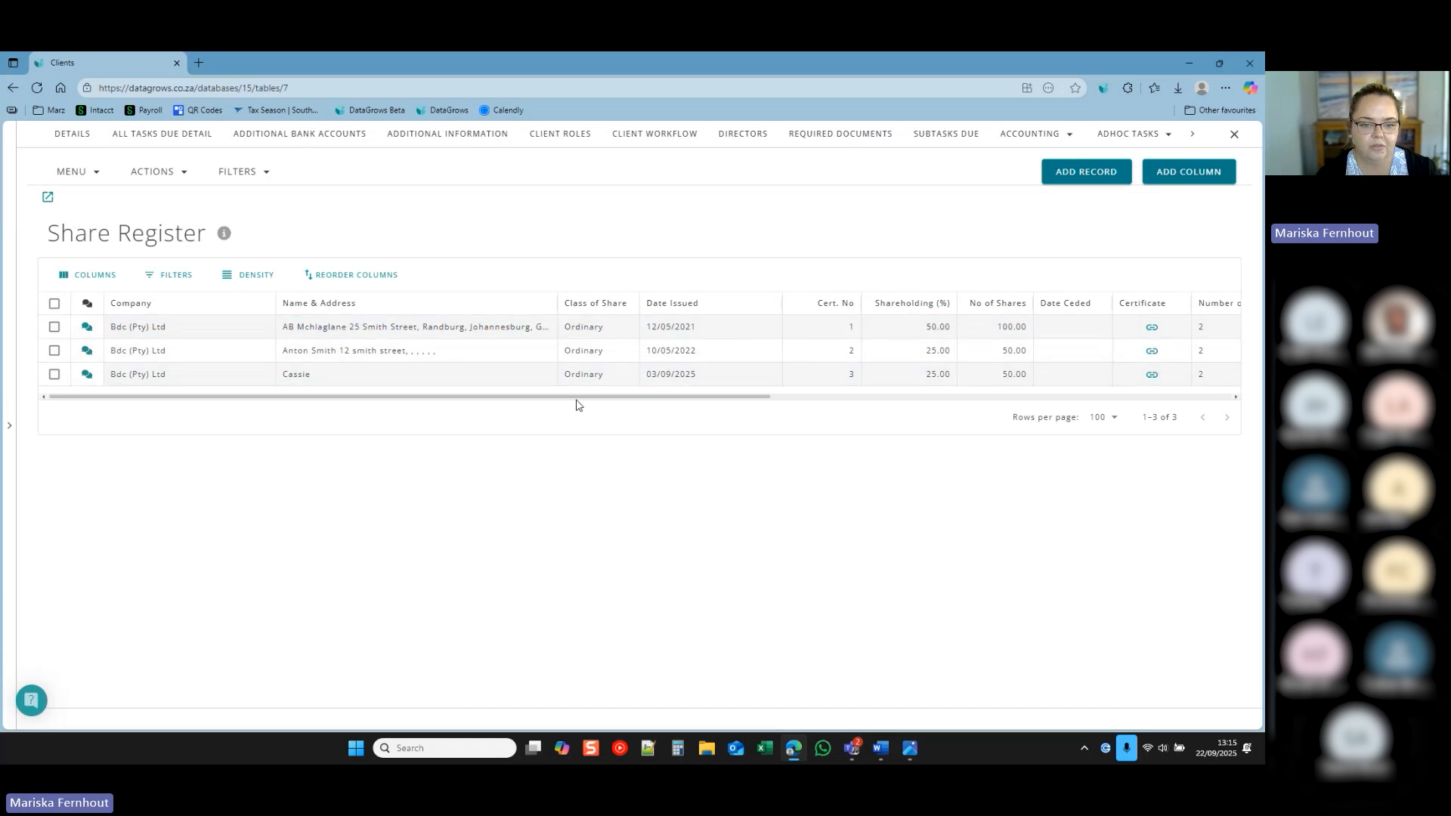
View the share certificate of the first shareholder in the Share Register and return to the register.
scroll(576, 404, right, 3)
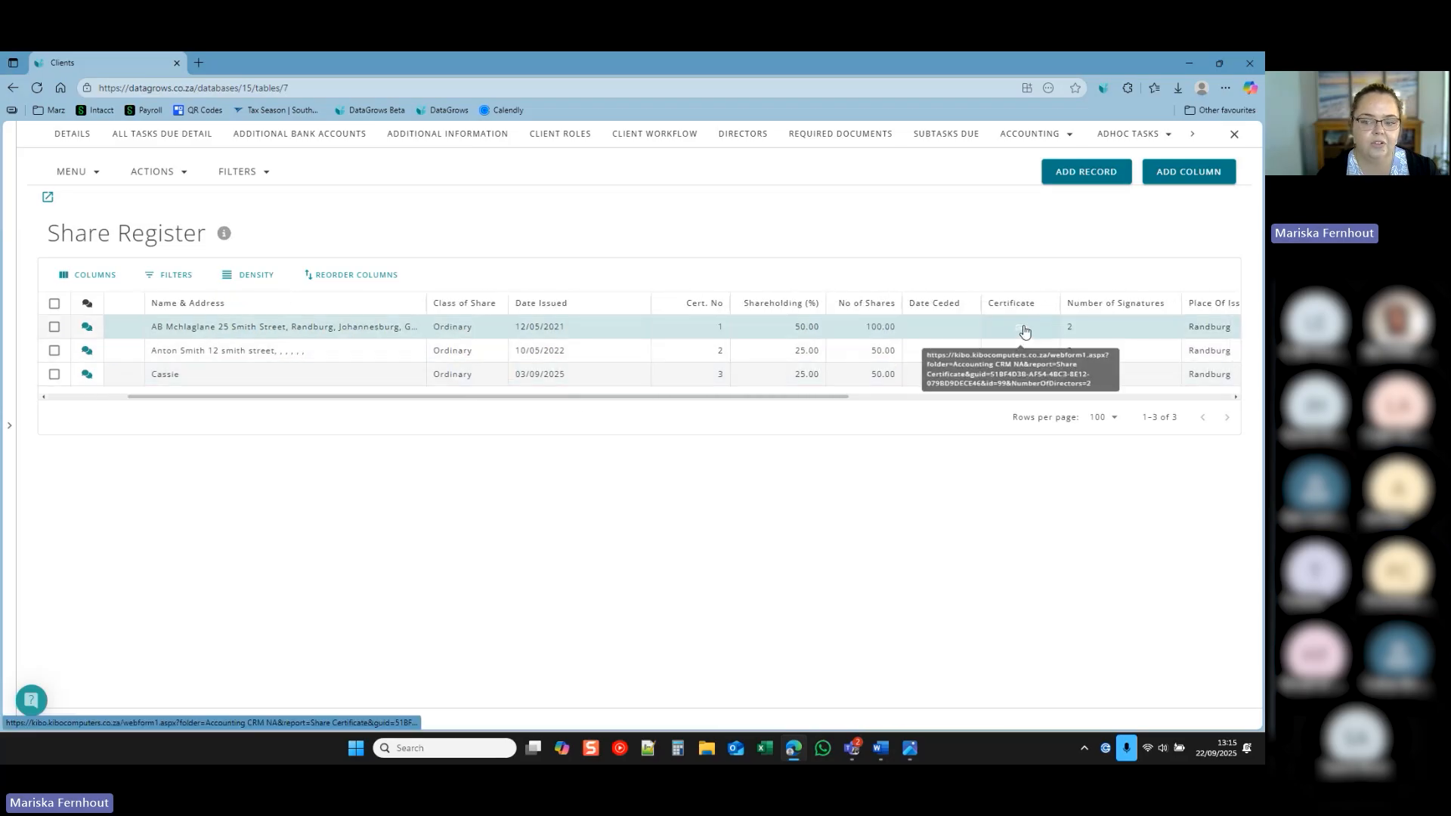
click(1024, 331)
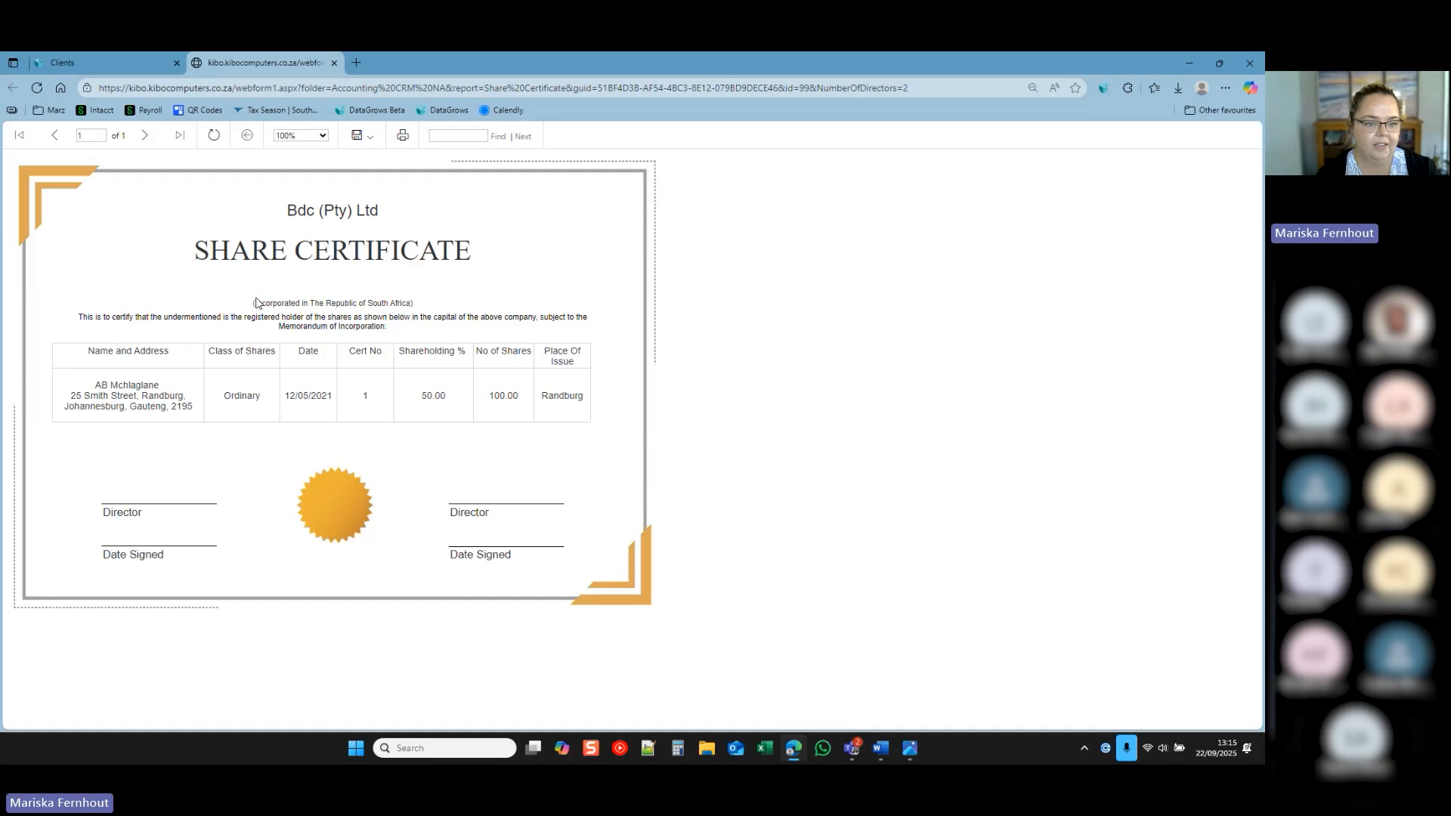
drag(256, 303, 414, 303)
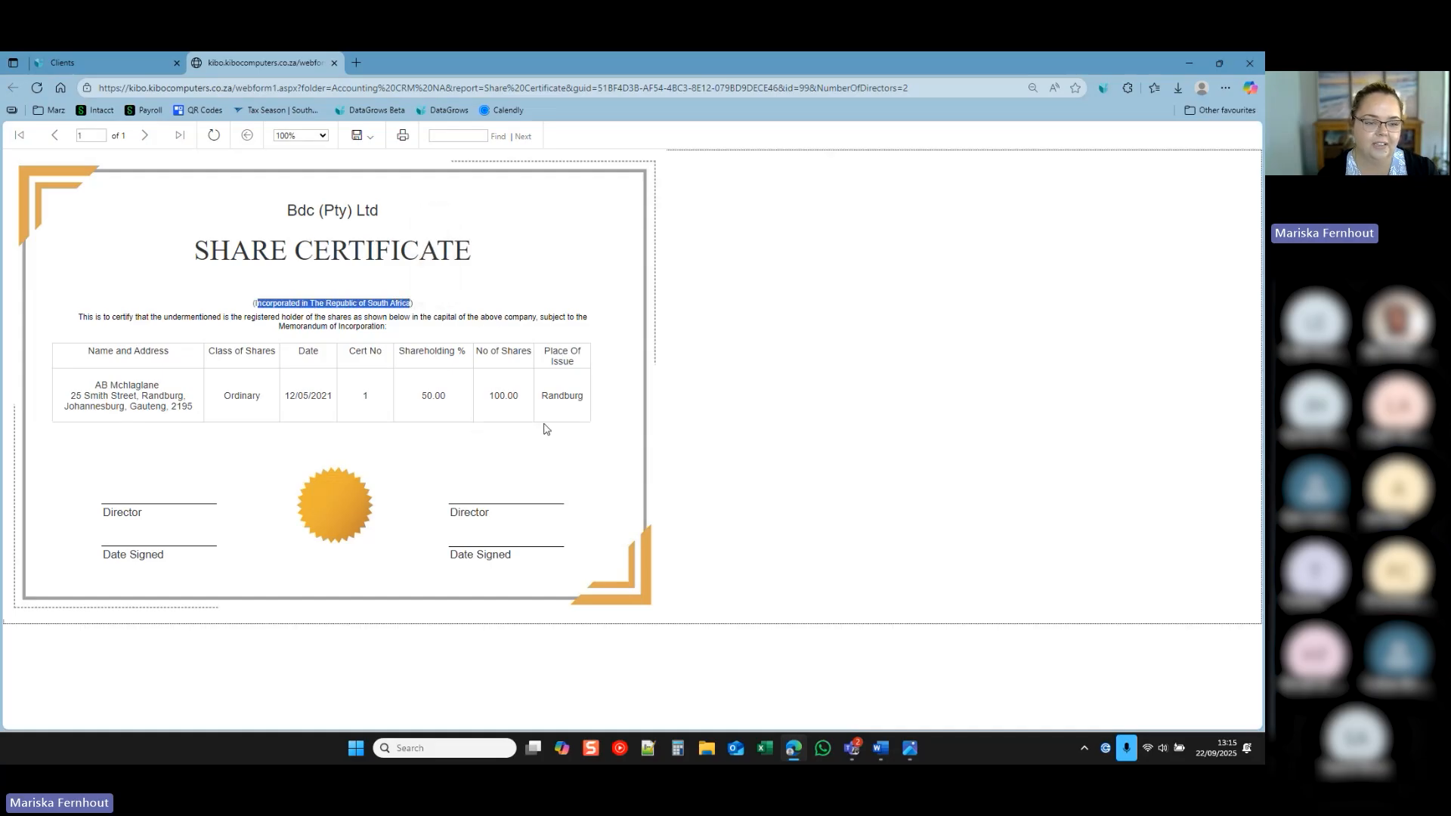
click(458, 447)
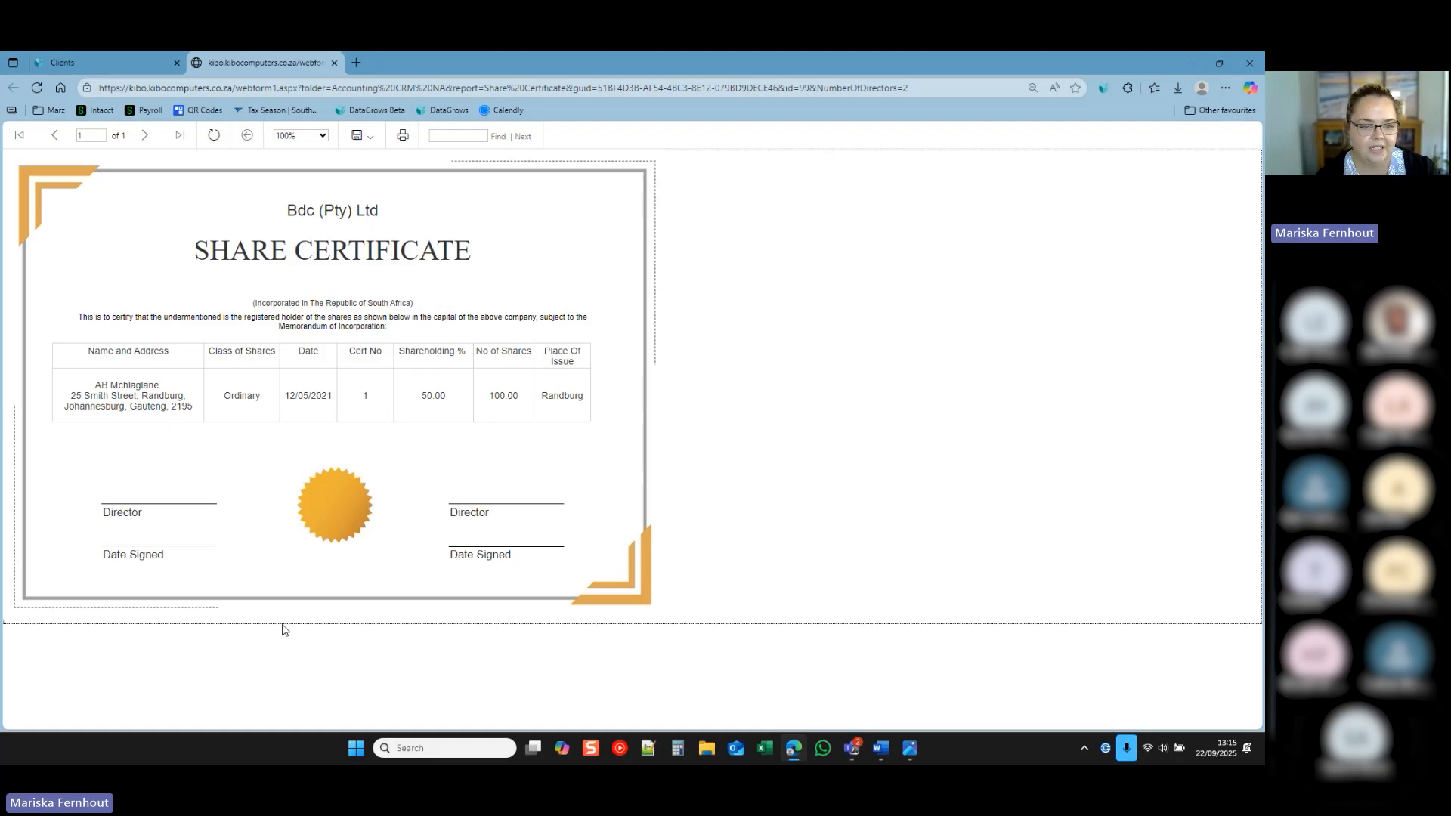
click(116, 58)
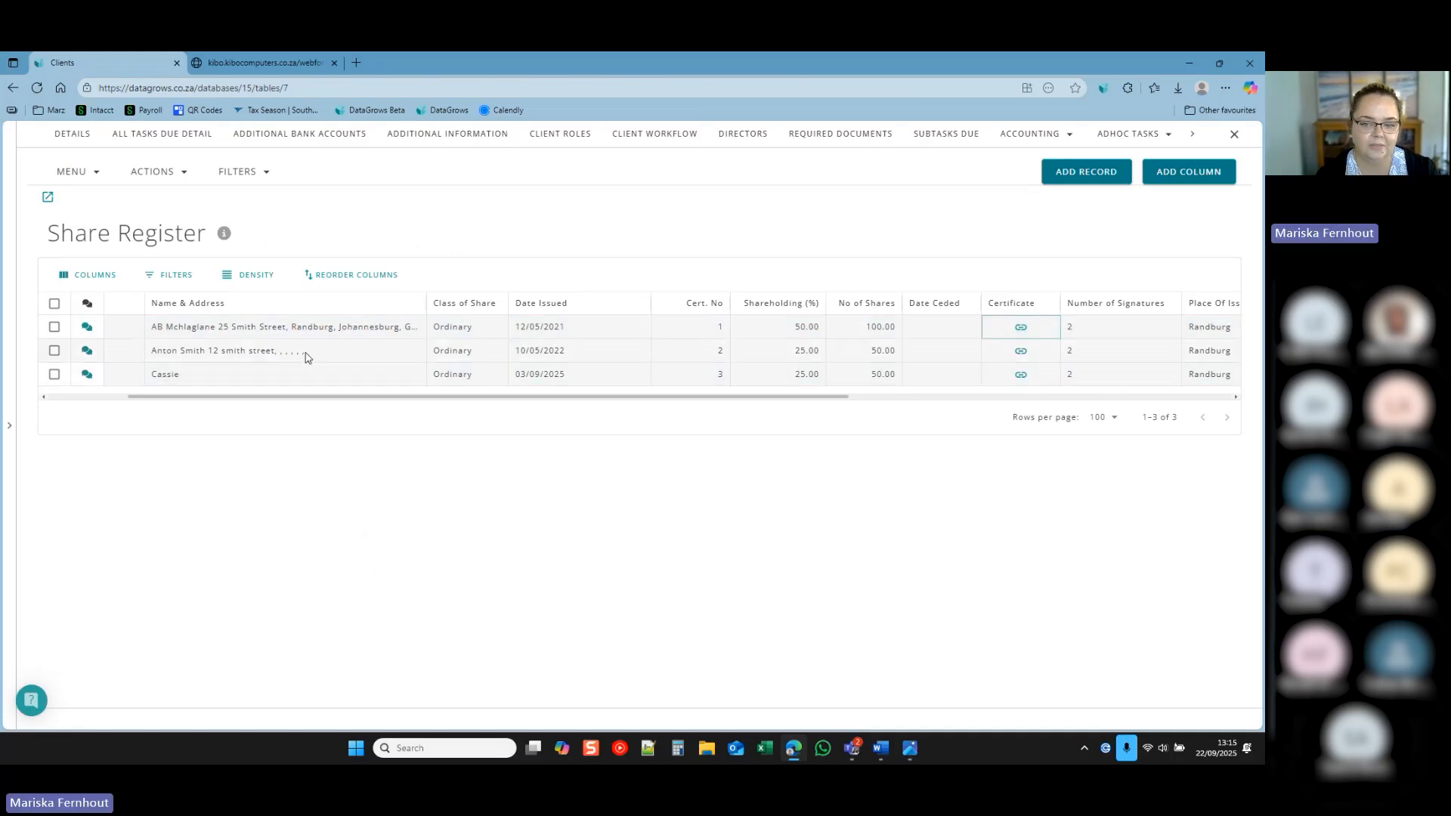
drag(412, 402, 269, 405)
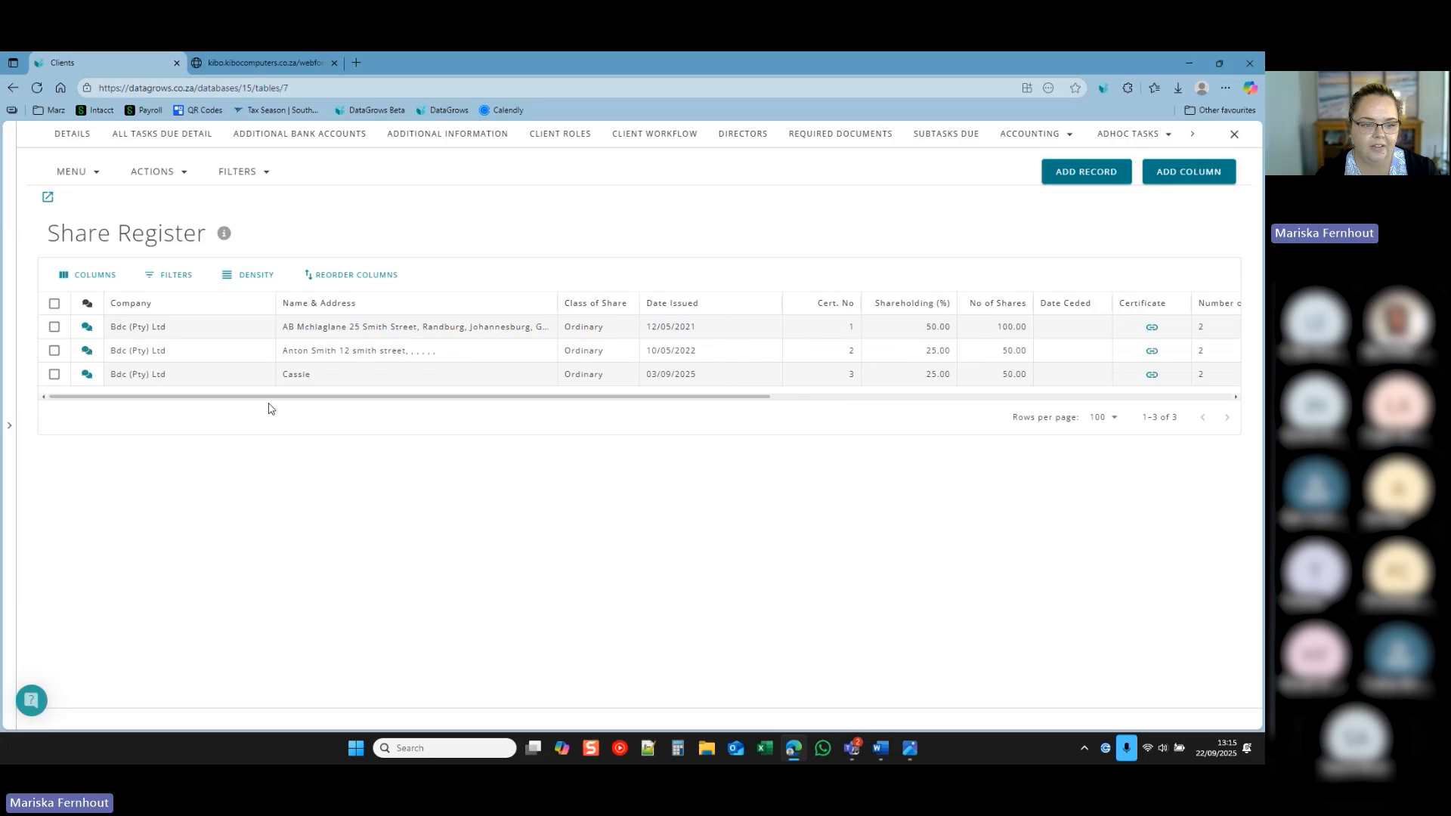
Open the firm-wide All Tasks Due Detail table, sort it by due date, earliest first, and widen the Task column.
click(1245, 144)
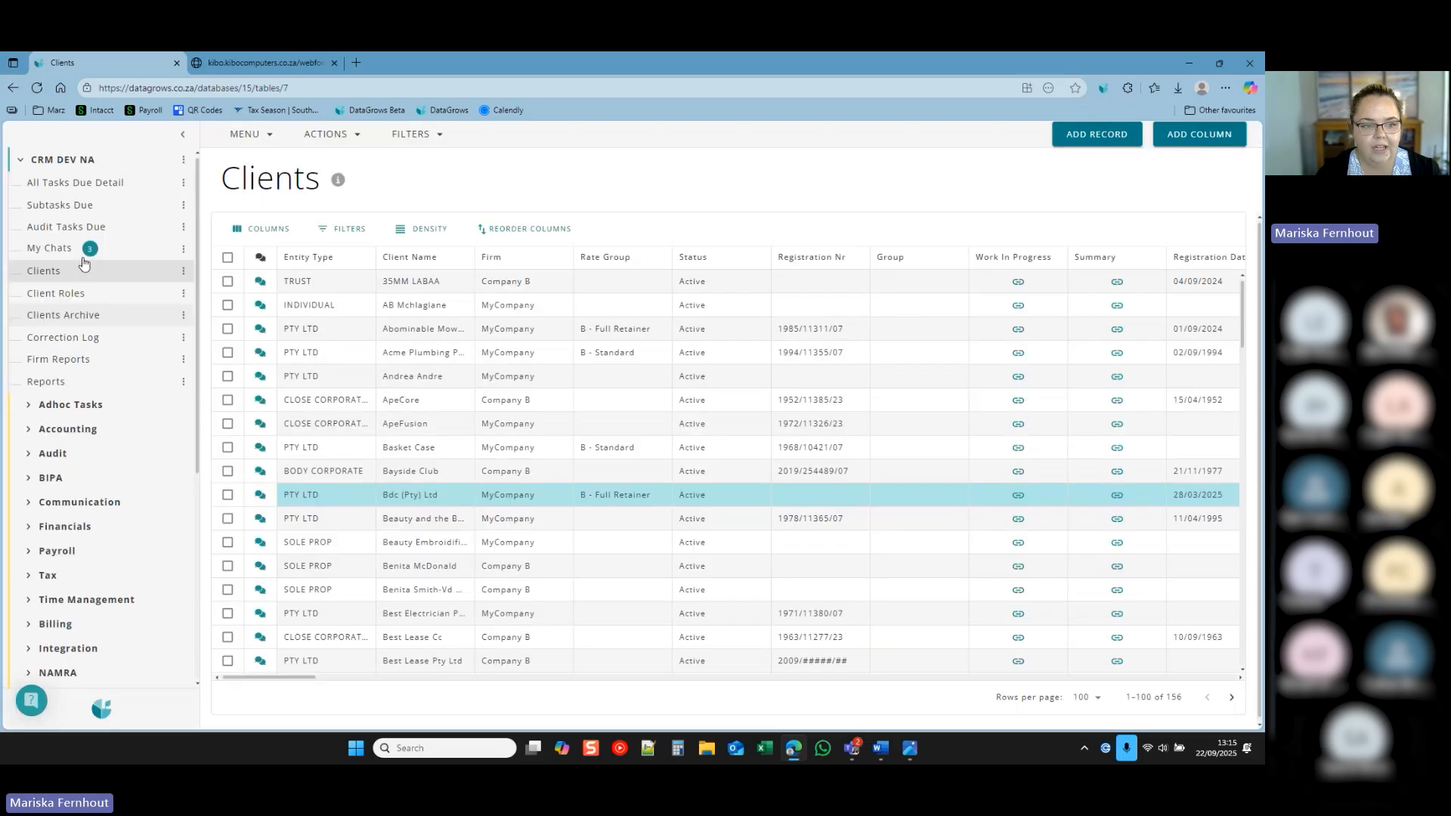
click(76, 184)
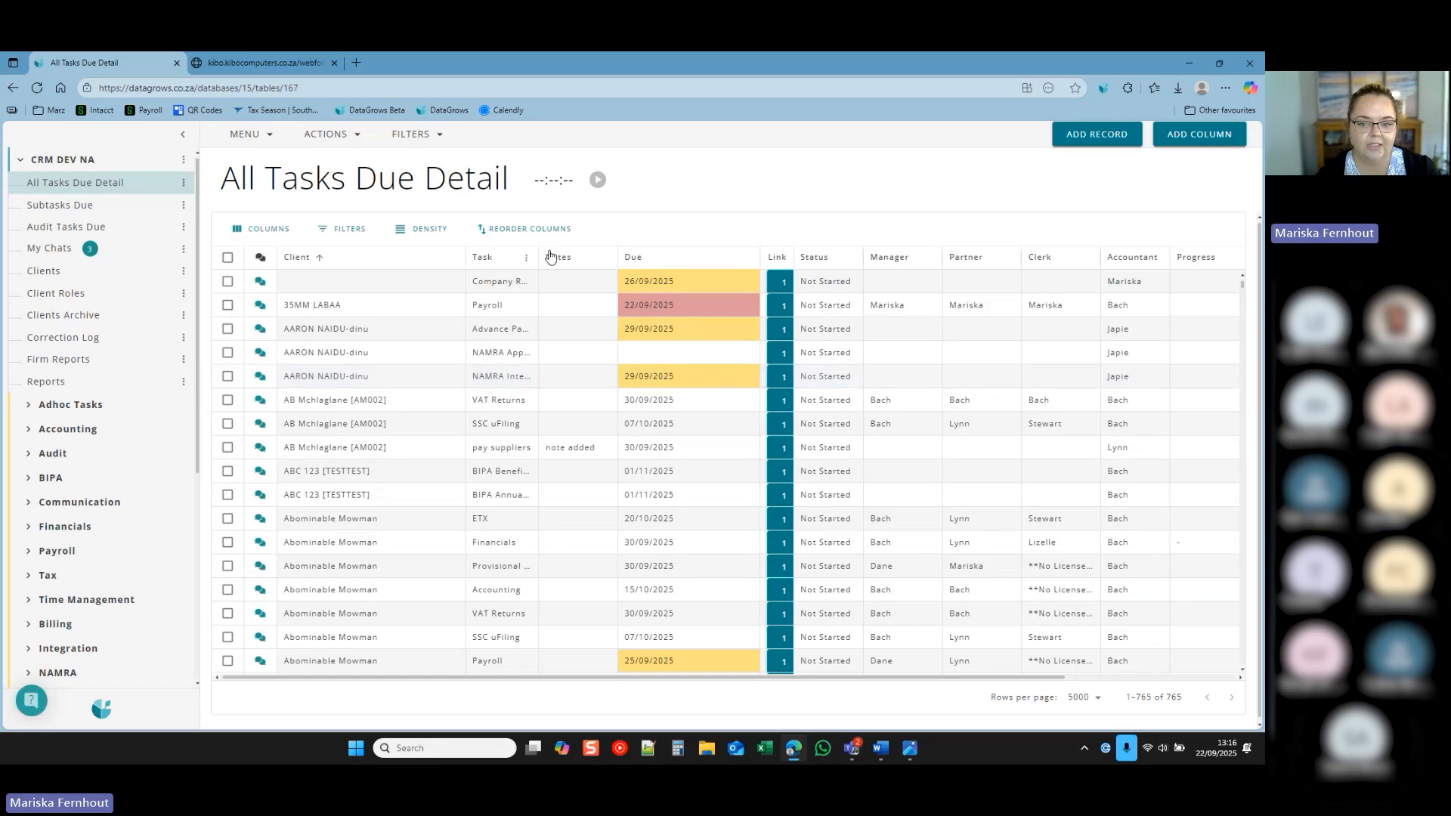
click(688, 254)
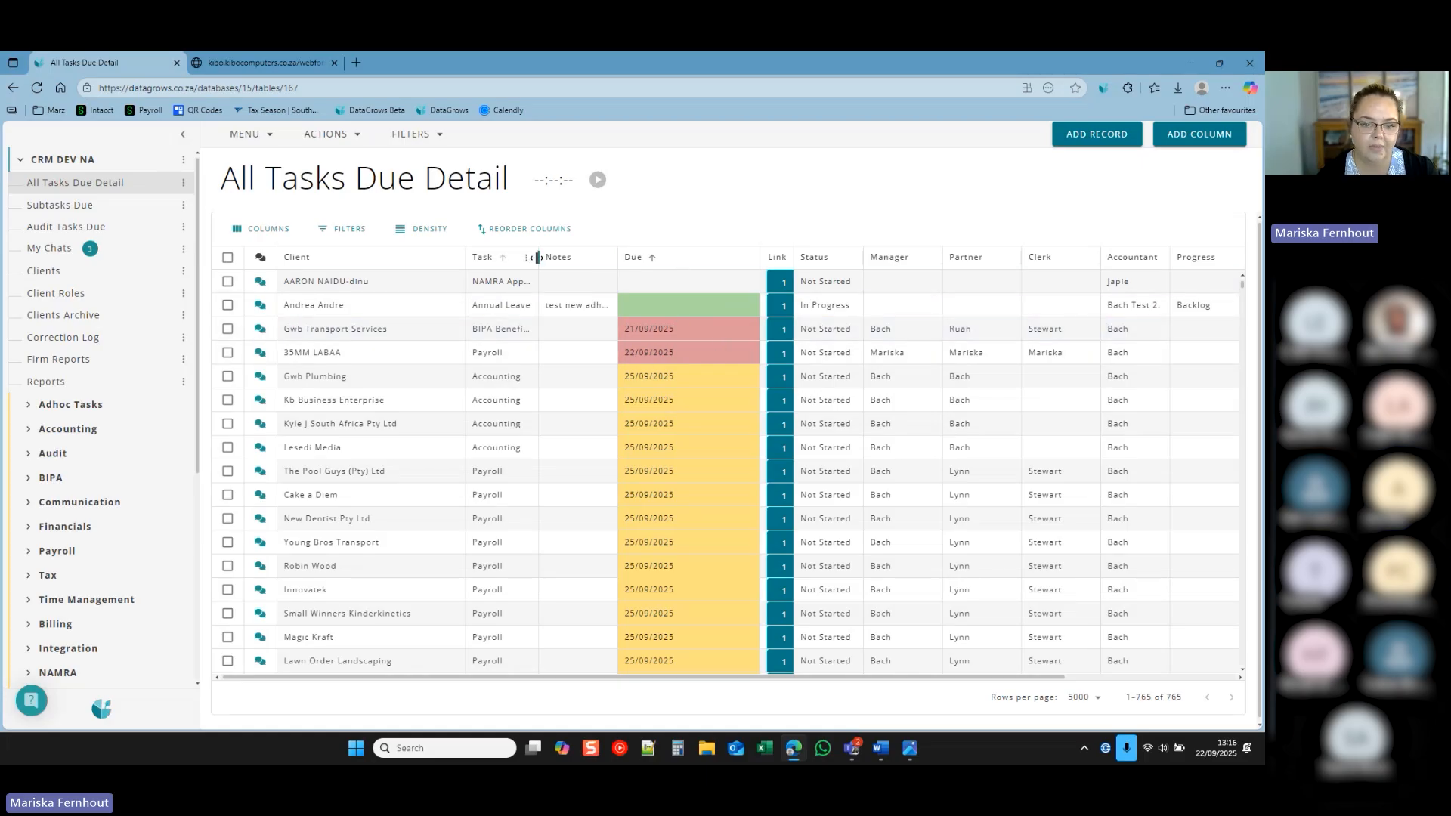
drag(642, 265, 682, 269)
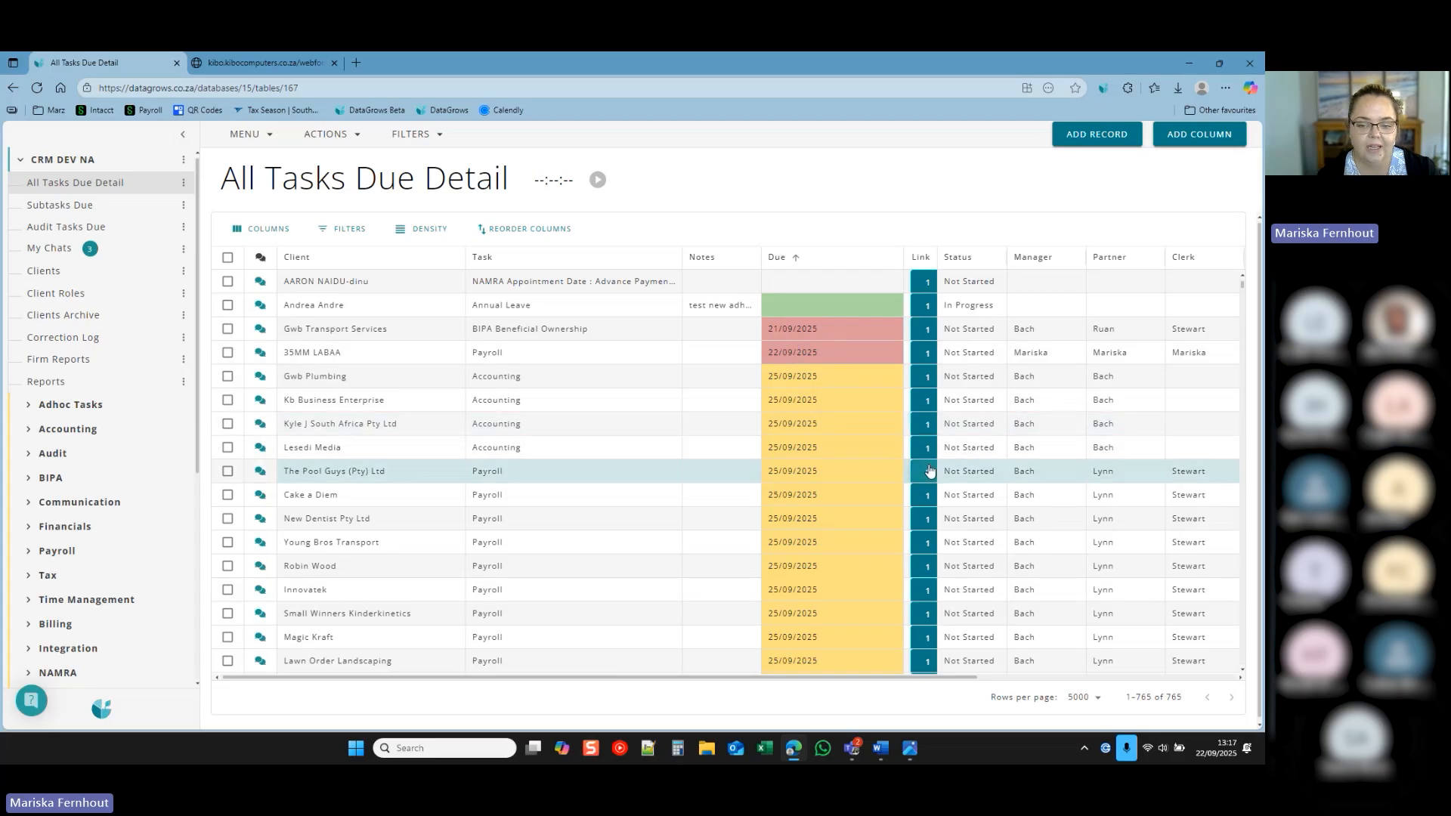
Look through the due tasks across all clients, checking the colour coding of the due dates.
scroll(929, 470, down, 1)
scroll(929, 471, down, 1)
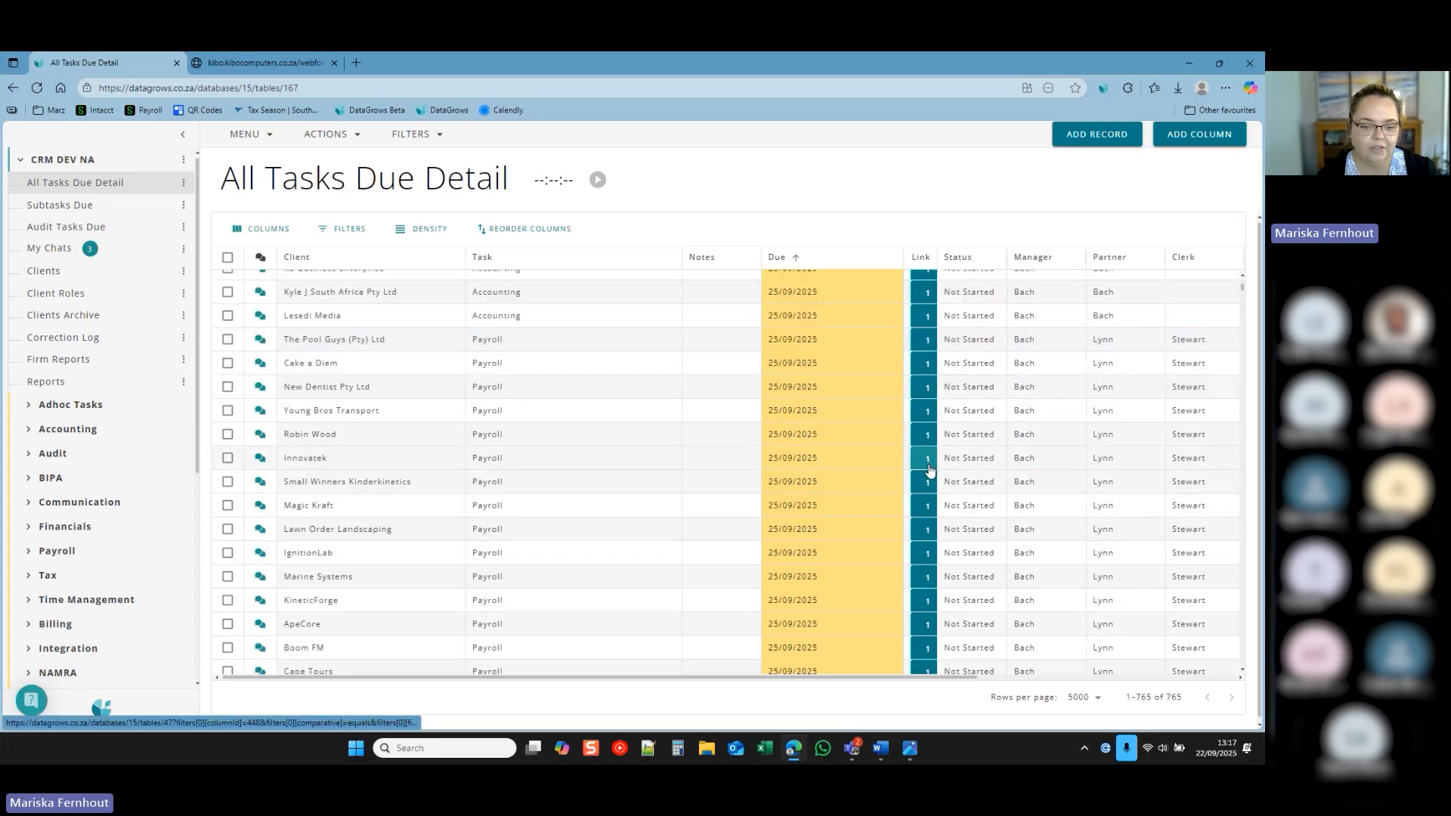
scroll(929, 470, down, 1)
scroll(930, 470, down, 4)
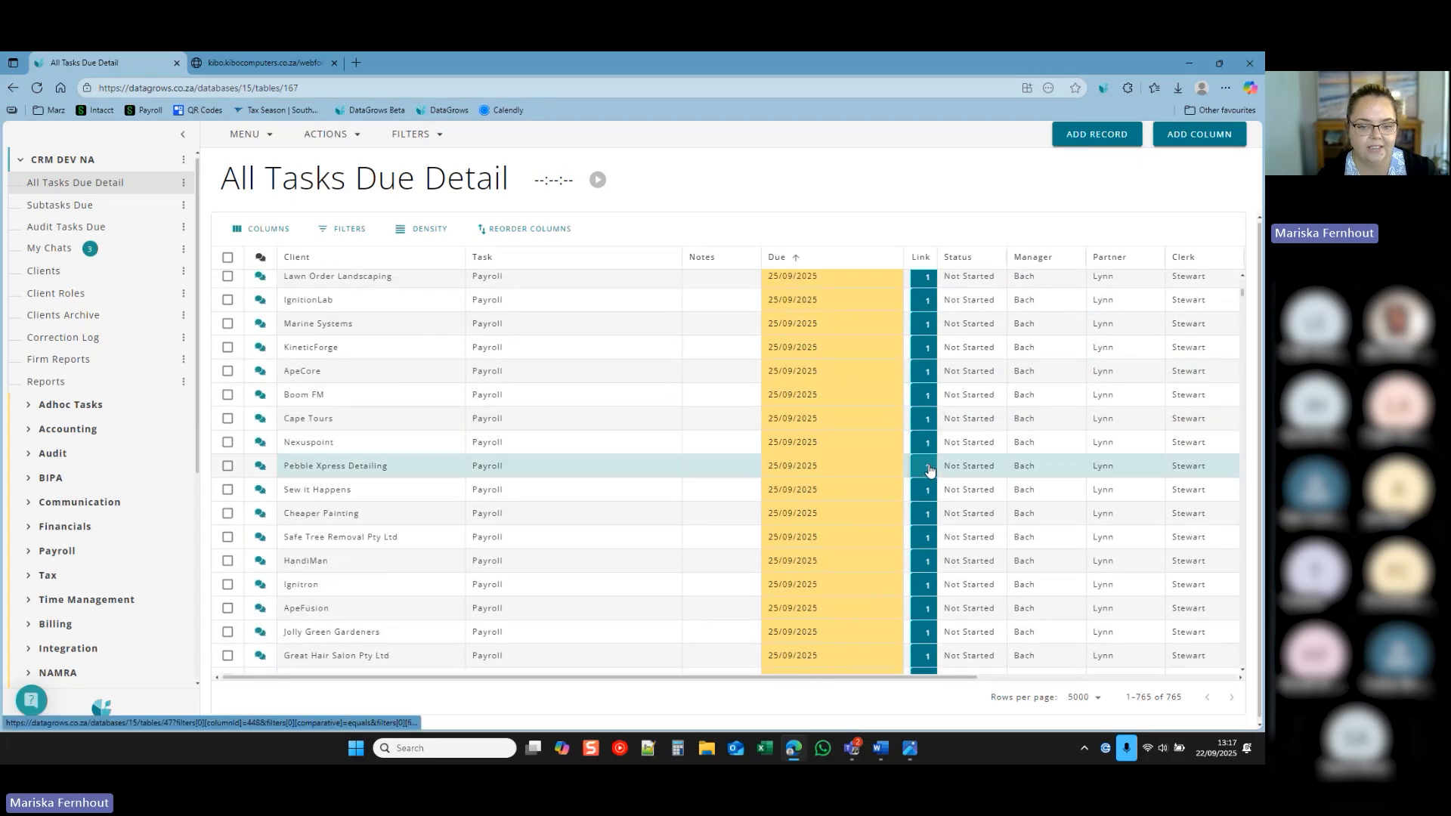
scroll(931, 469, down, 5)
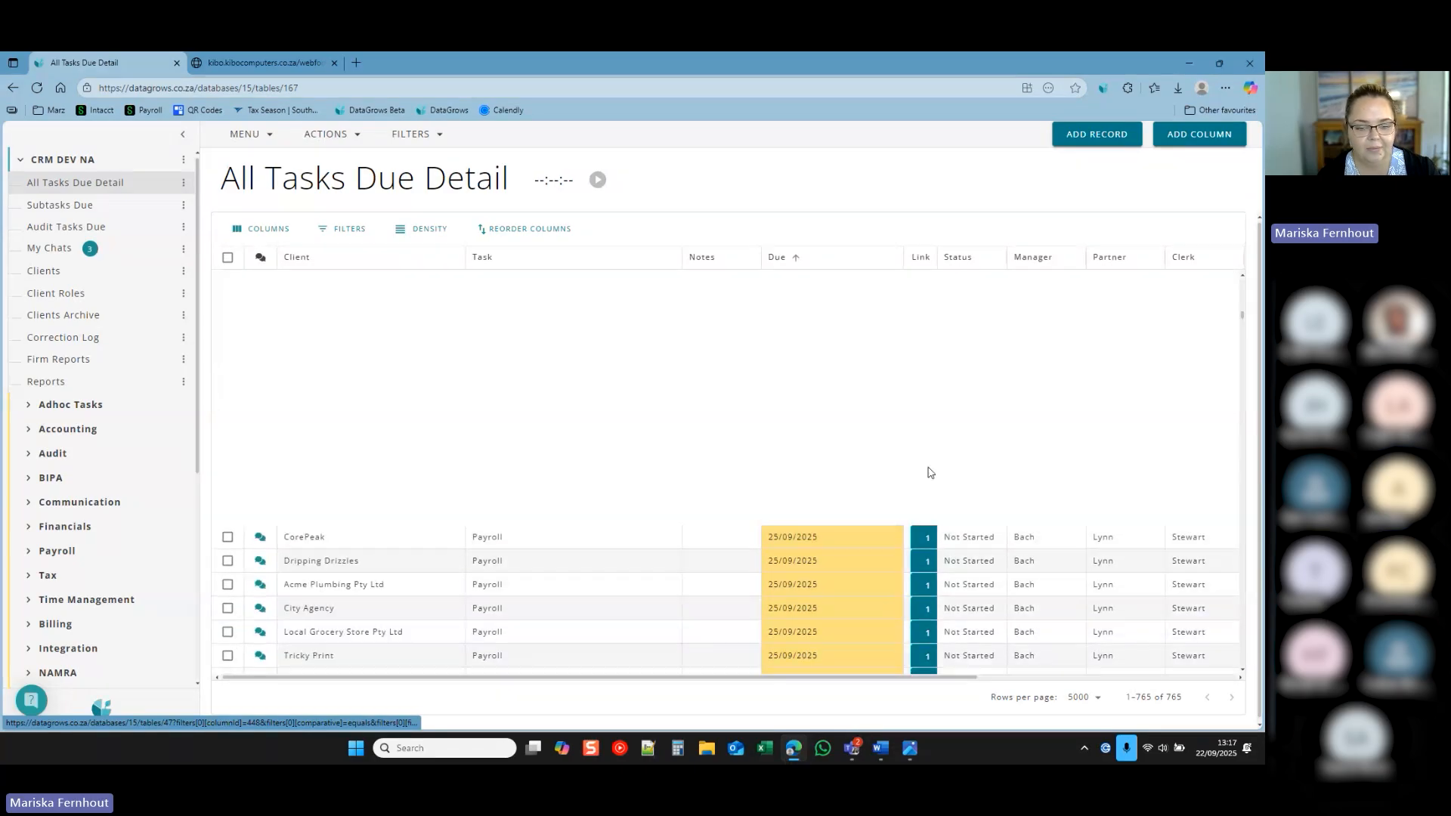
scroll(930, 473, down, 10)
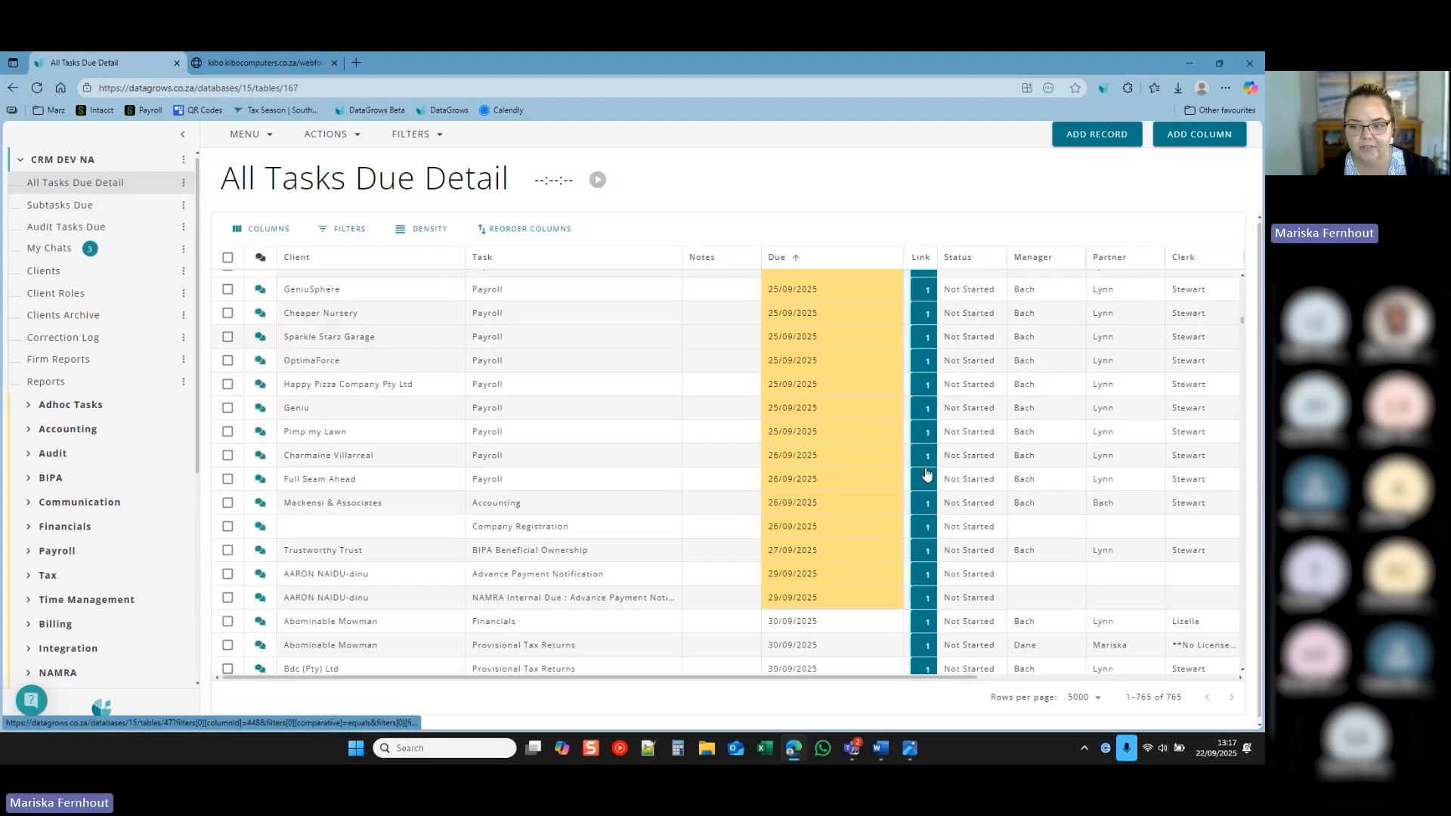
scroll(928, 473, down, 3)
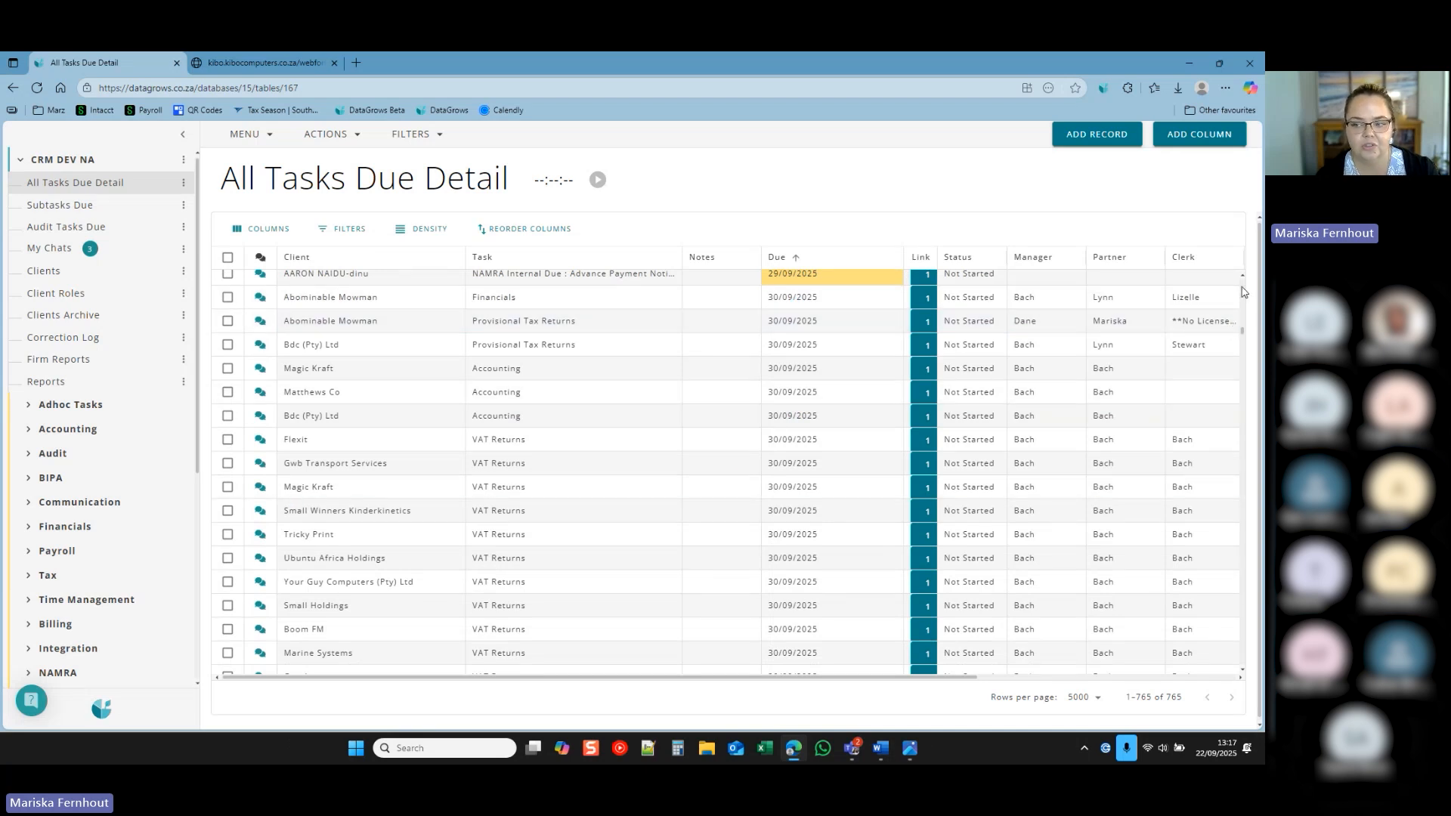
scroll(1243, 291, up, 10)
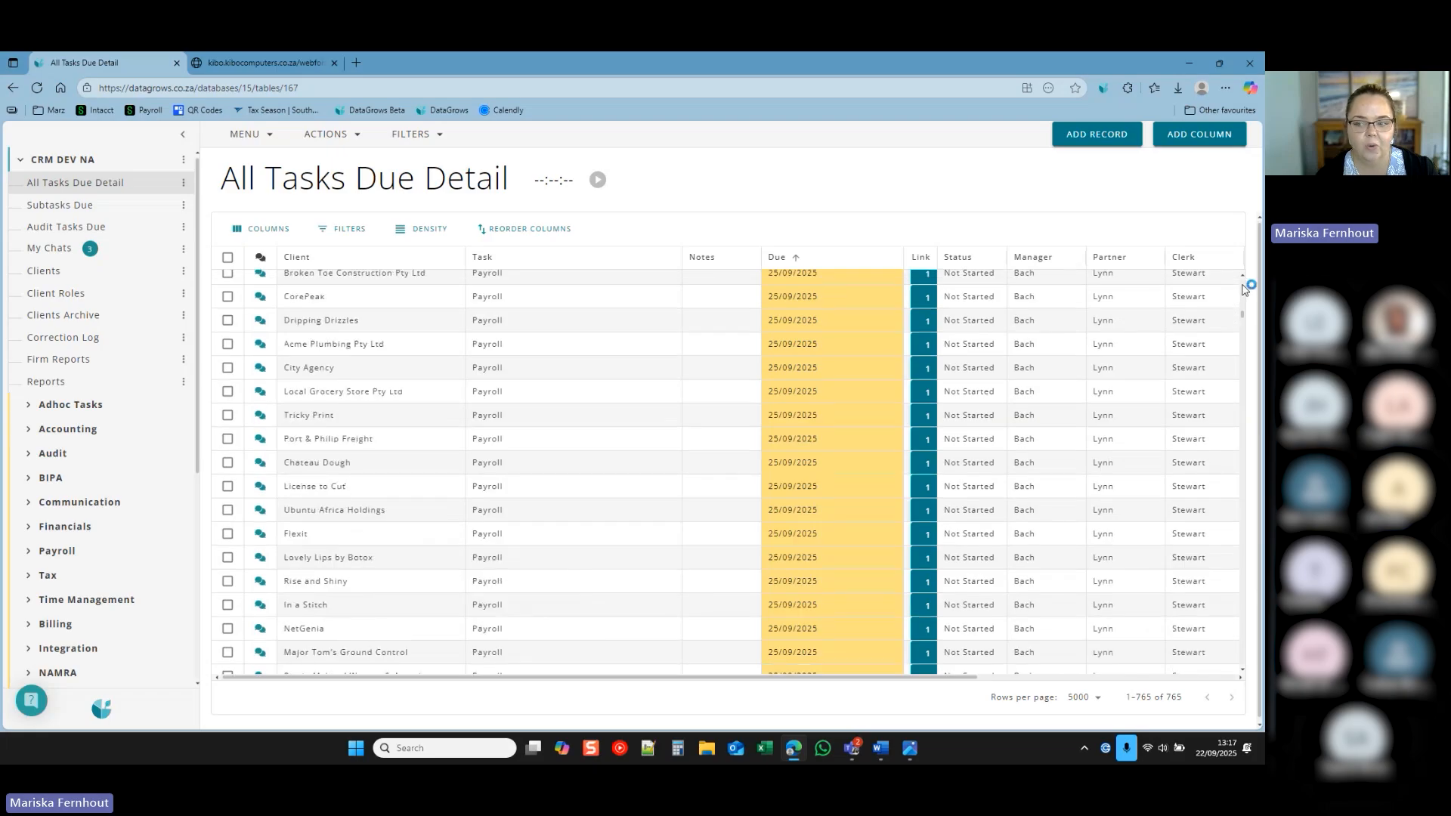
scroll(1243, 287, up, 5)
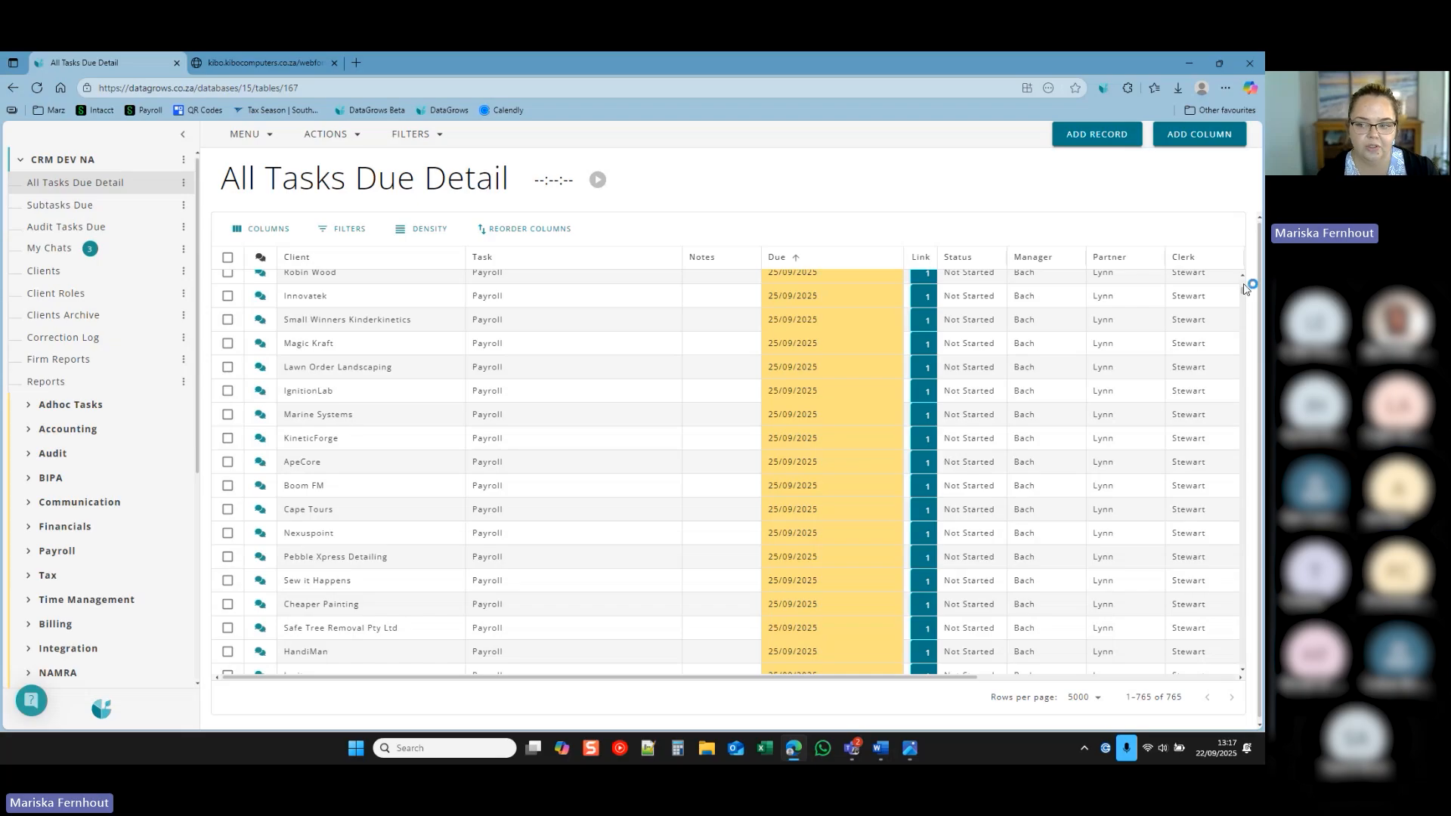
scroll(1244, 289, up, 4)
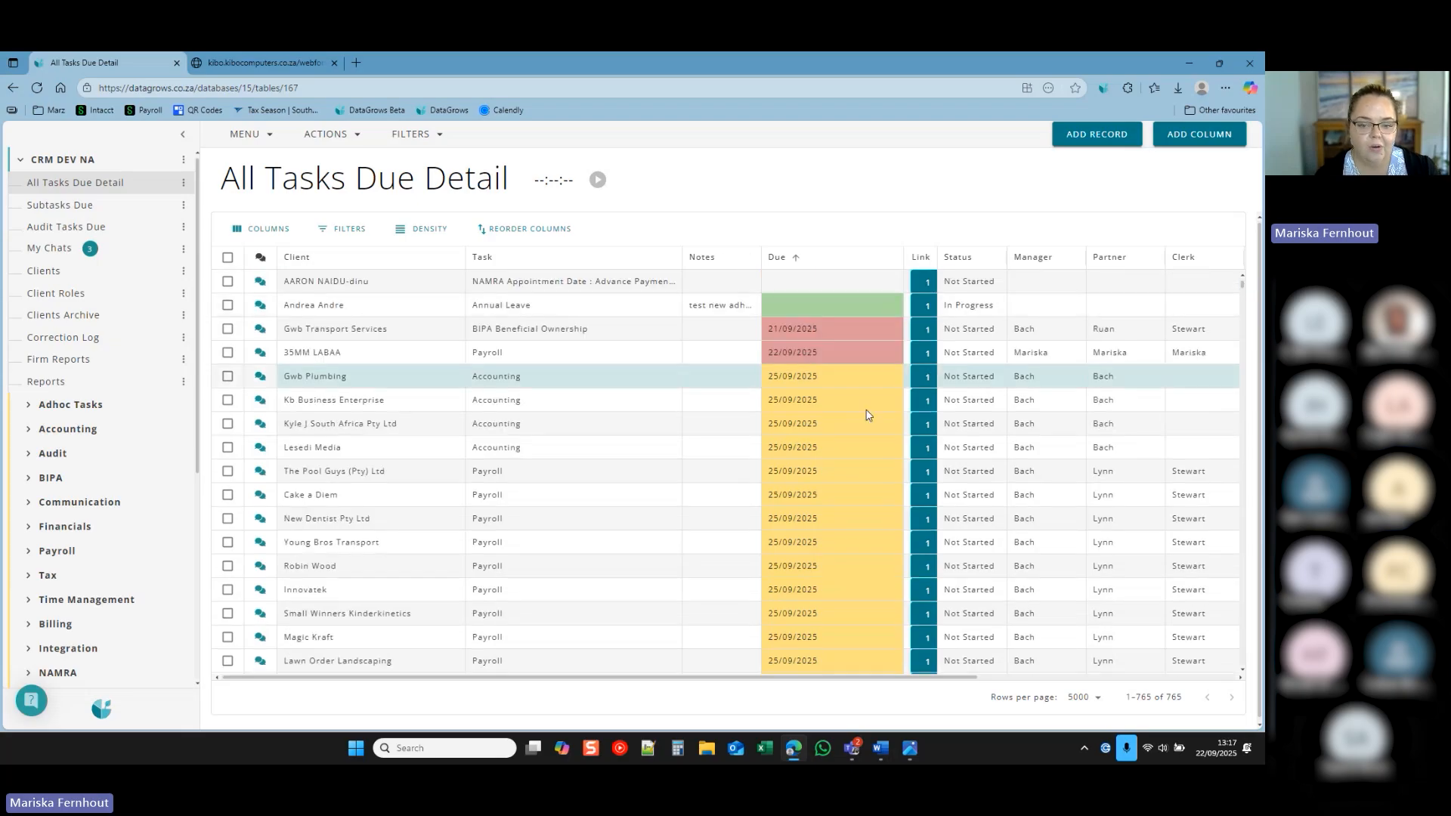
Move the Period column between Task and Notes in All Tasks Due Detail and widen it to show full periods.
drag(665, 682, 988, 680)
drag(1159, 263, 372, 269)
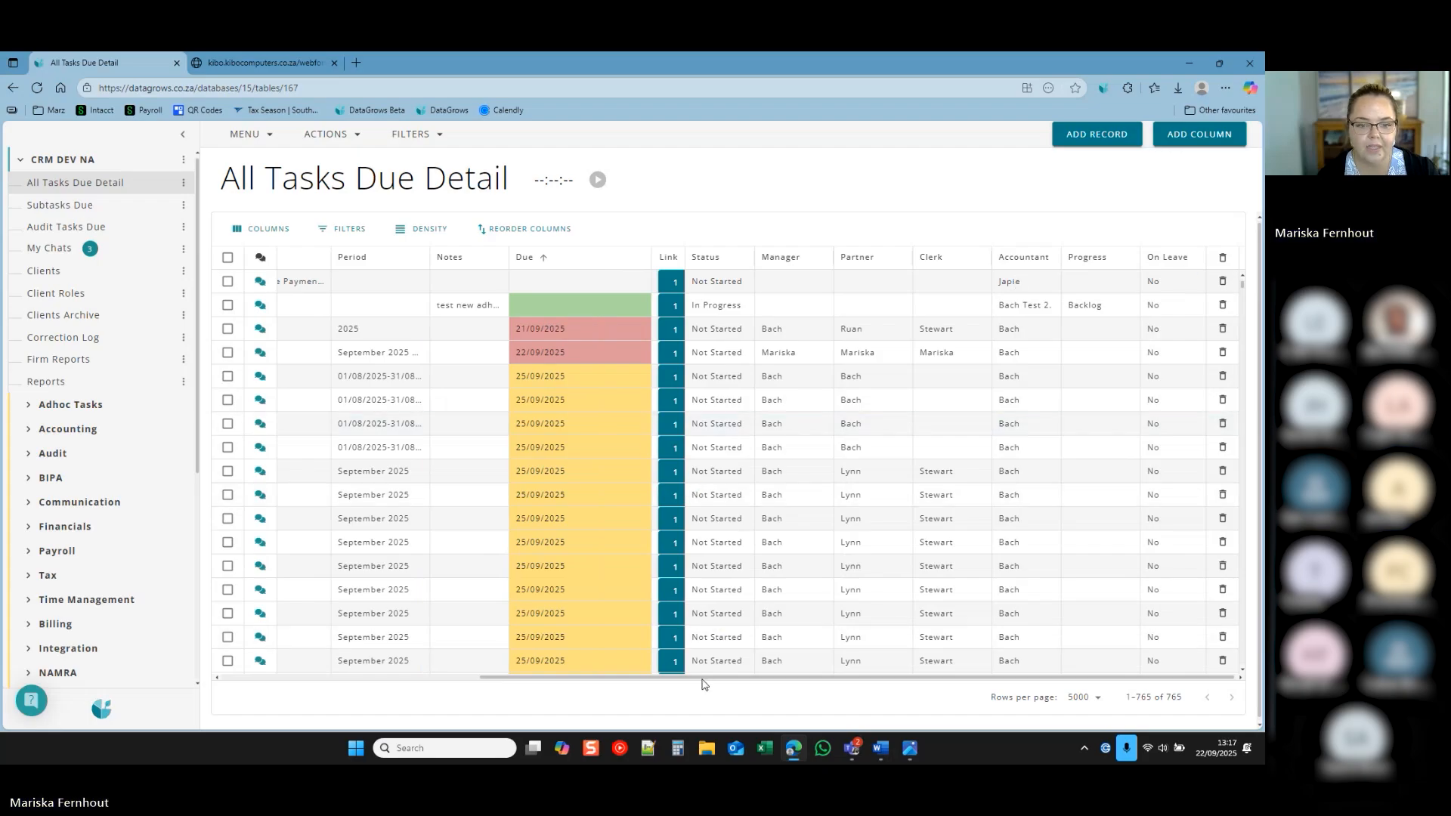
drag(703, 684, 421, 684)
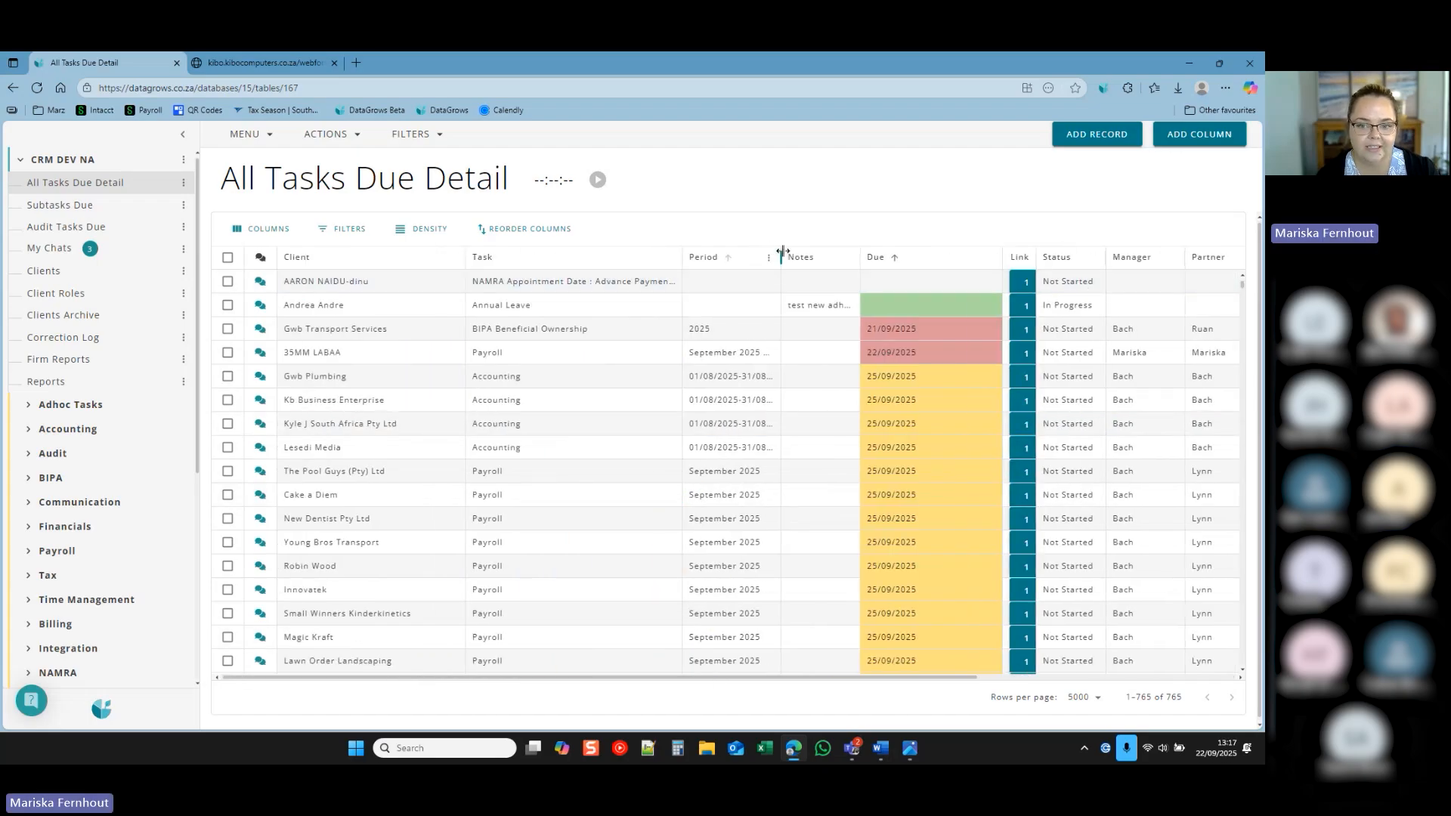
drag(784, 251, 843, 257)
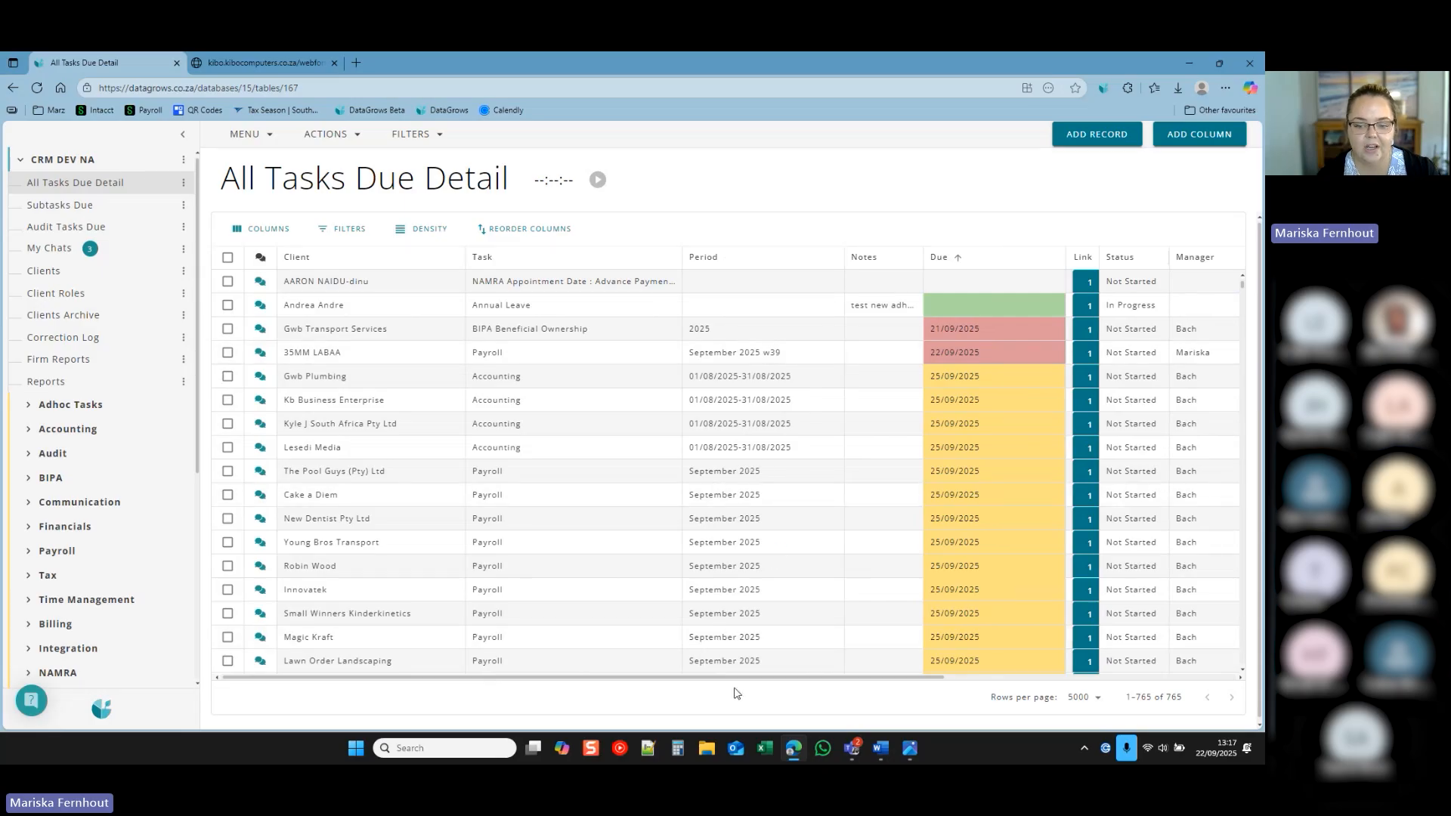
Pin the Client column and the Period column to the left side of the All Tasks Due Detail table.
scroll(817, 605, right, 5)
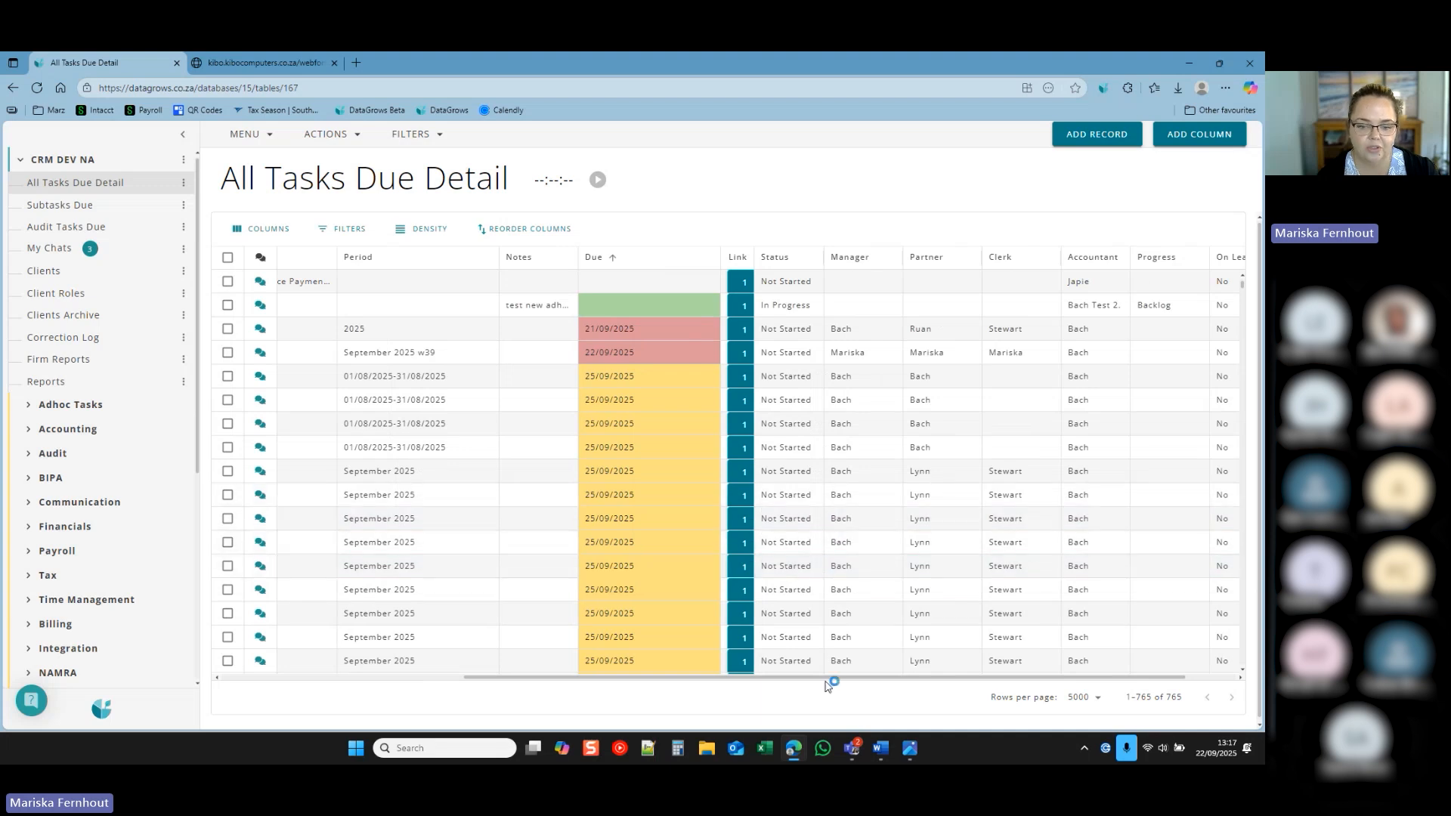
scroll(822, 680, left, 5)
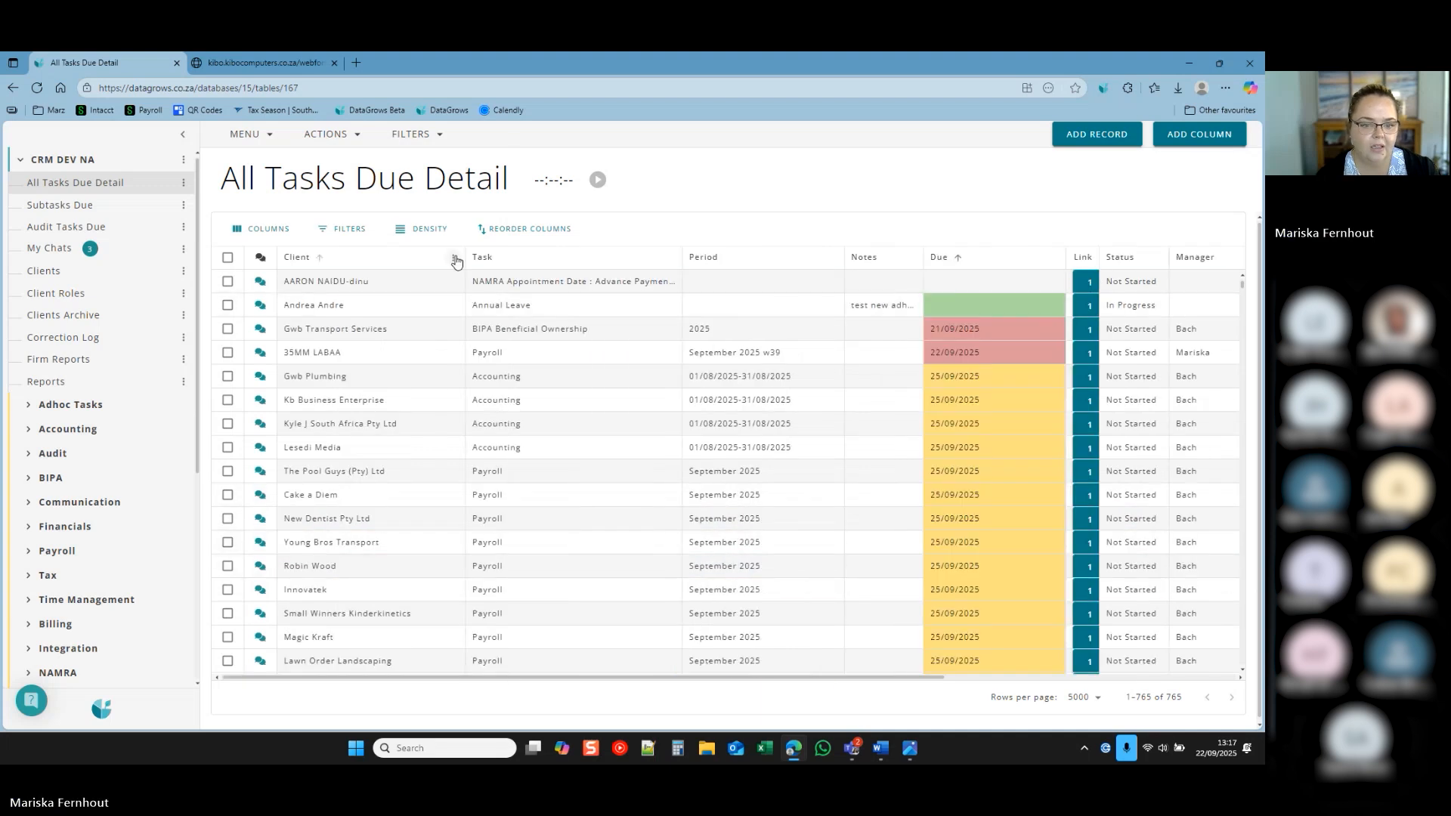
click(453, 258)
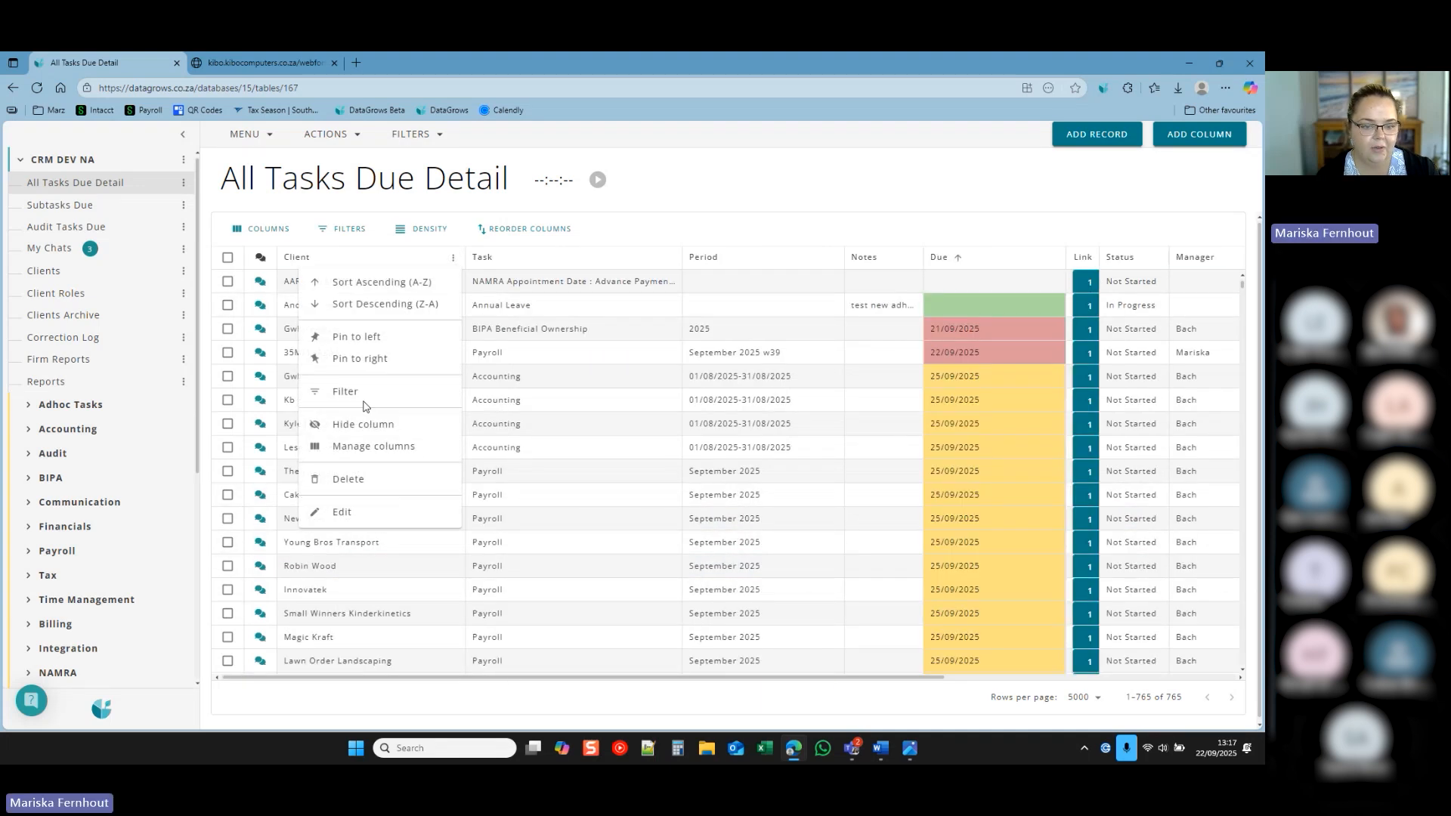
click(353, 337)
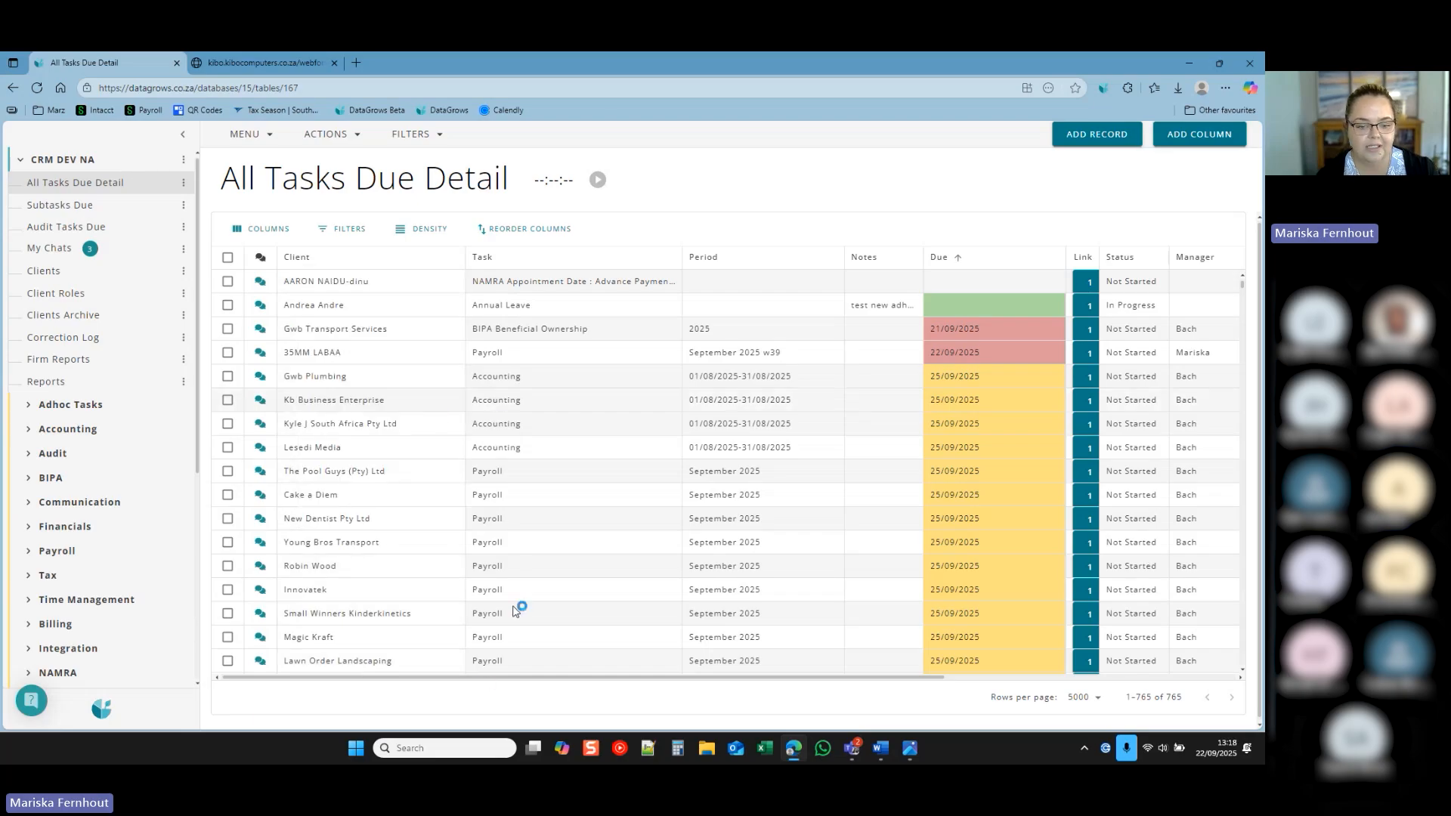
drag(492, 678, 439, 689)
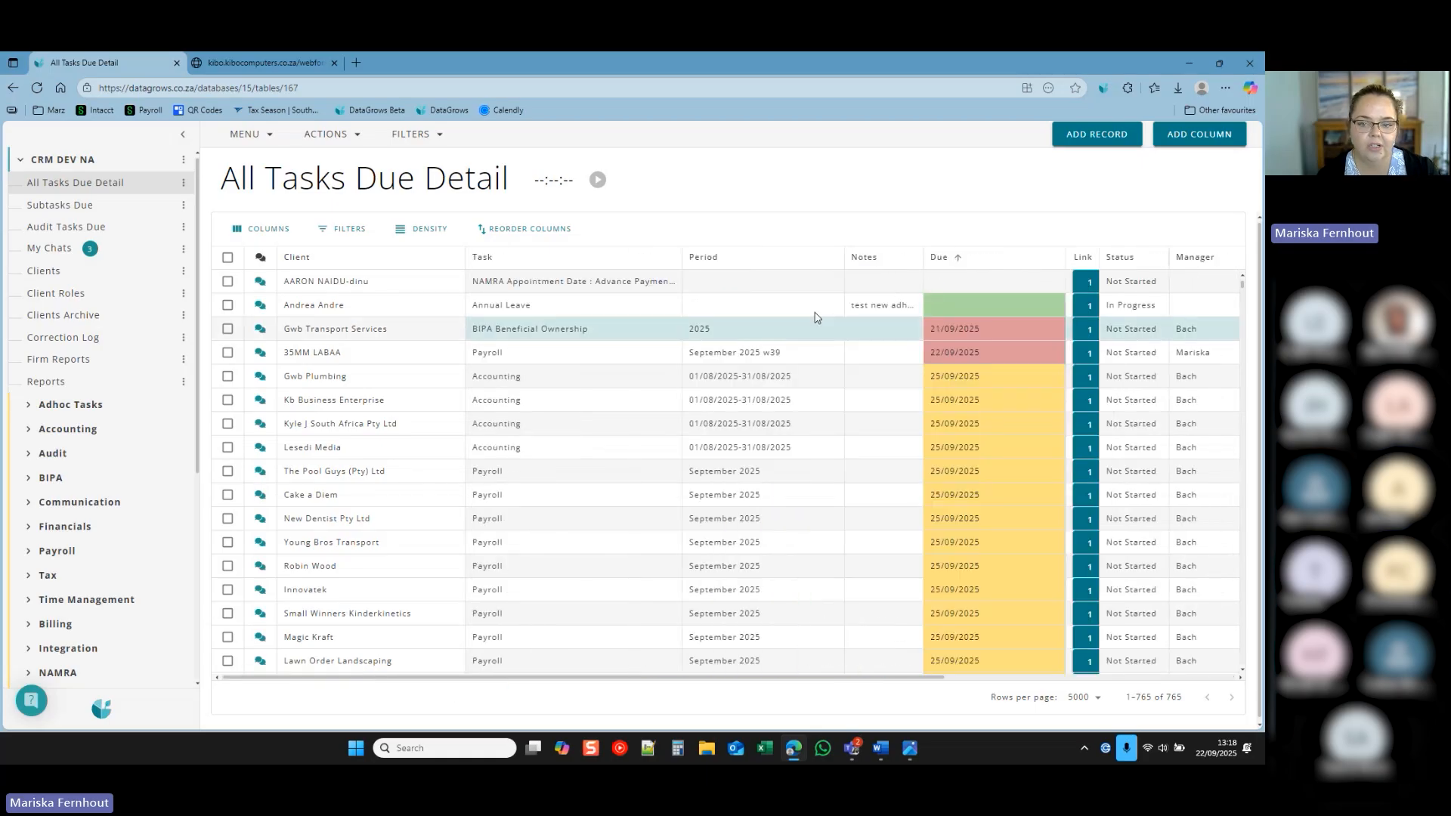
click(833, 258)
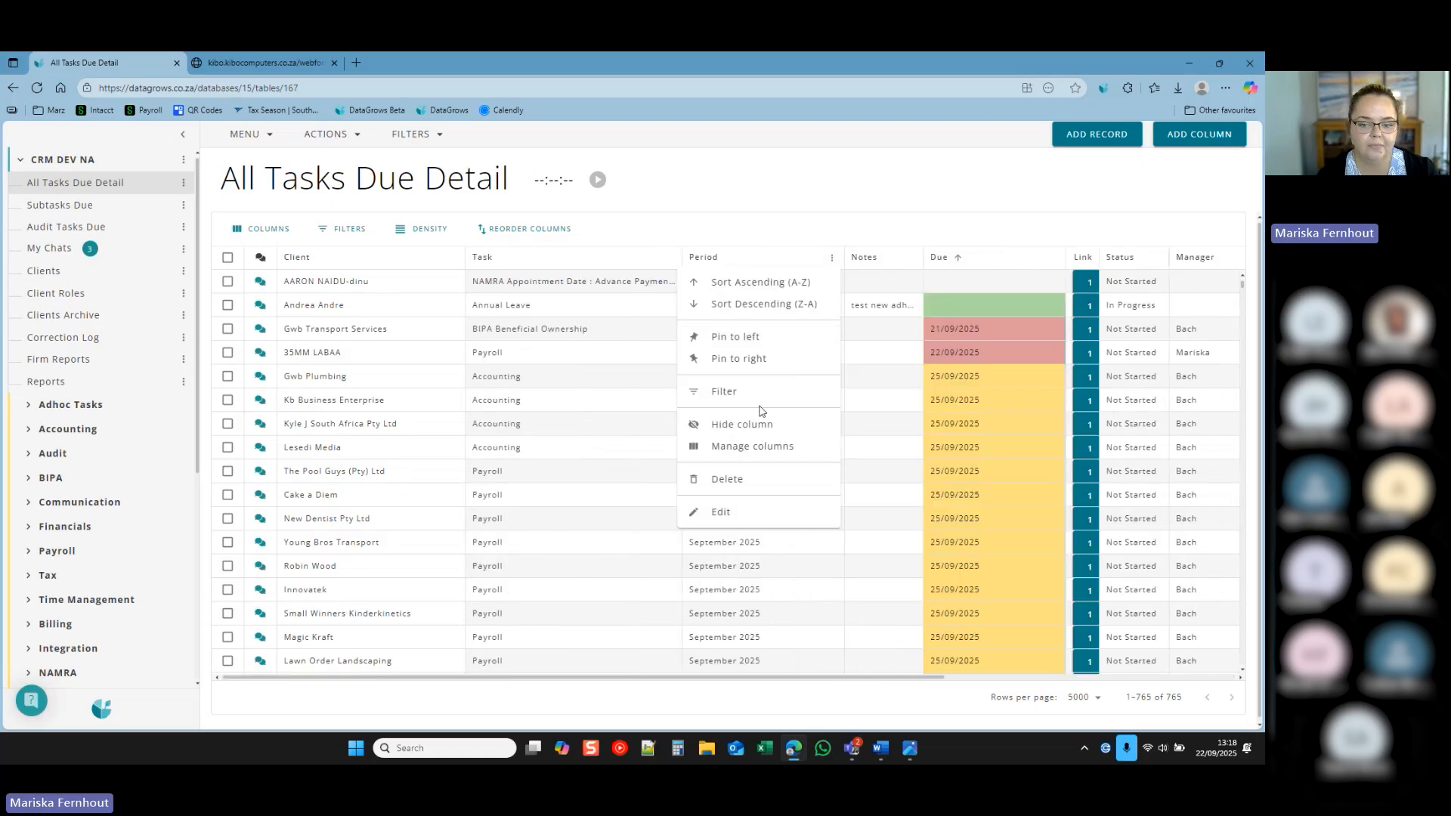
click(737, 337)
Pin the Accountant column to the right side of the table and check how the unpinned columns move between the pinned ones.
drag(828, 683, 991, 683)
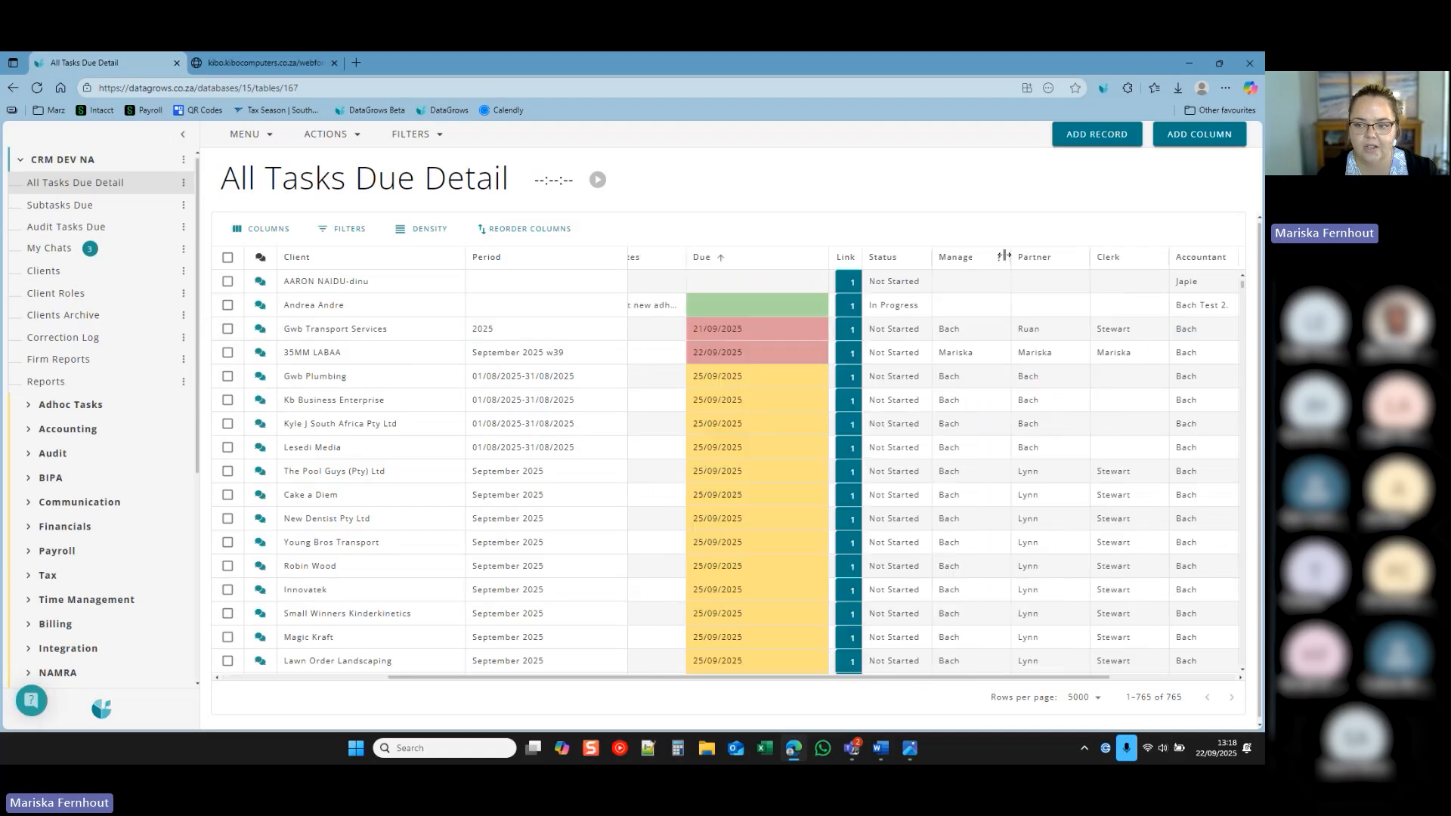
click(1226, 258)
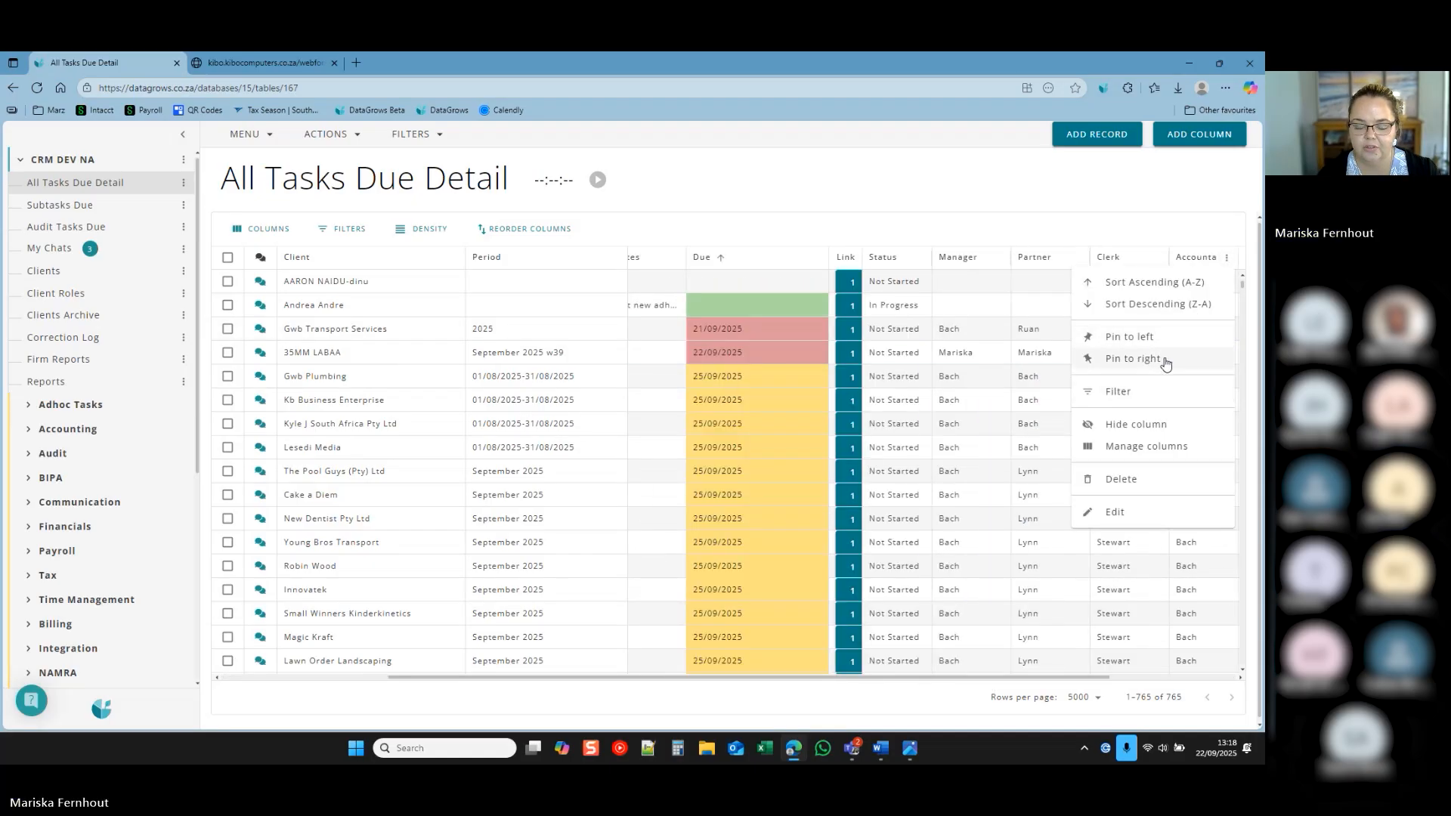
click(1133, 358)
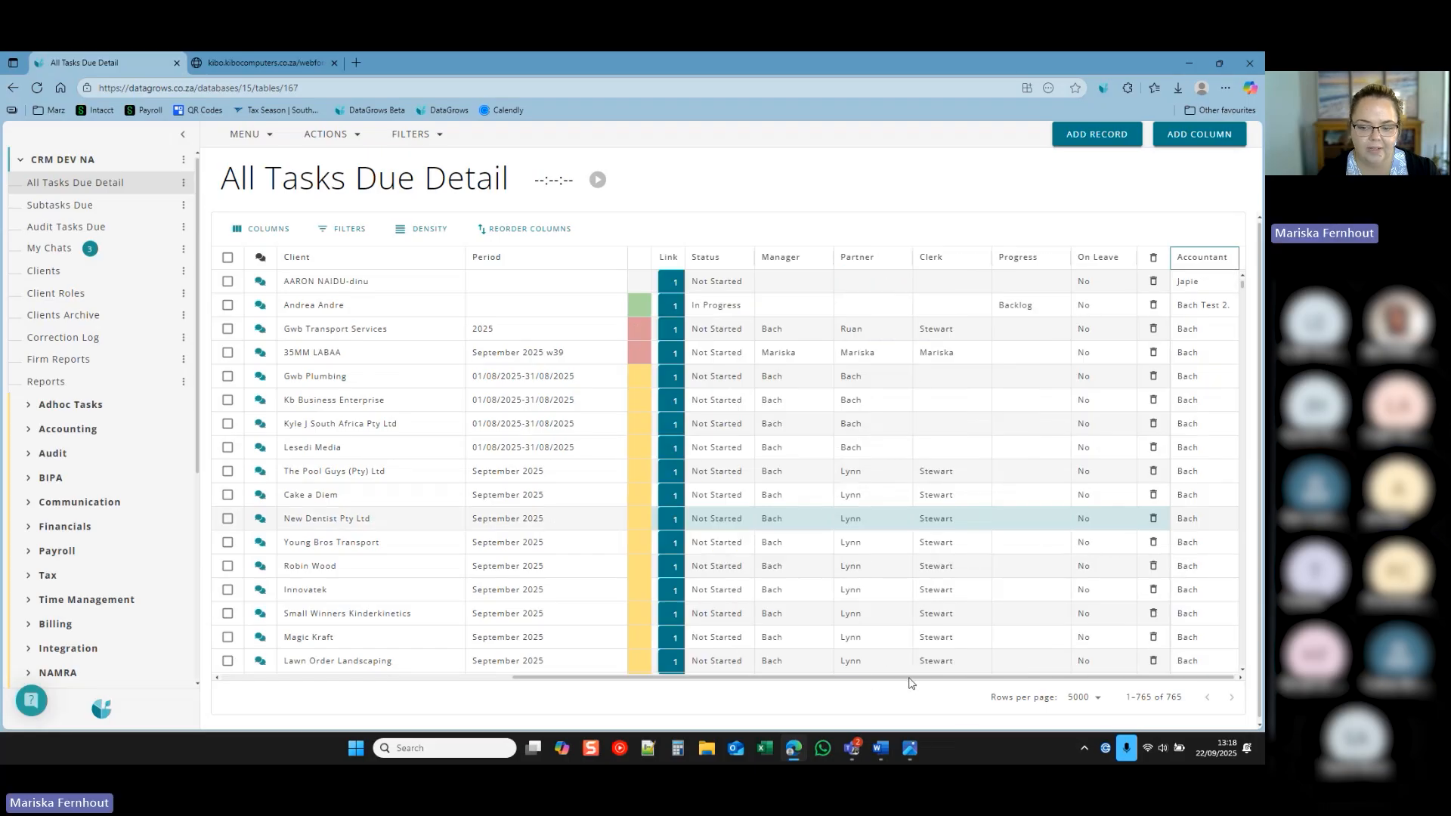
drag(875, 679, 722, 680)
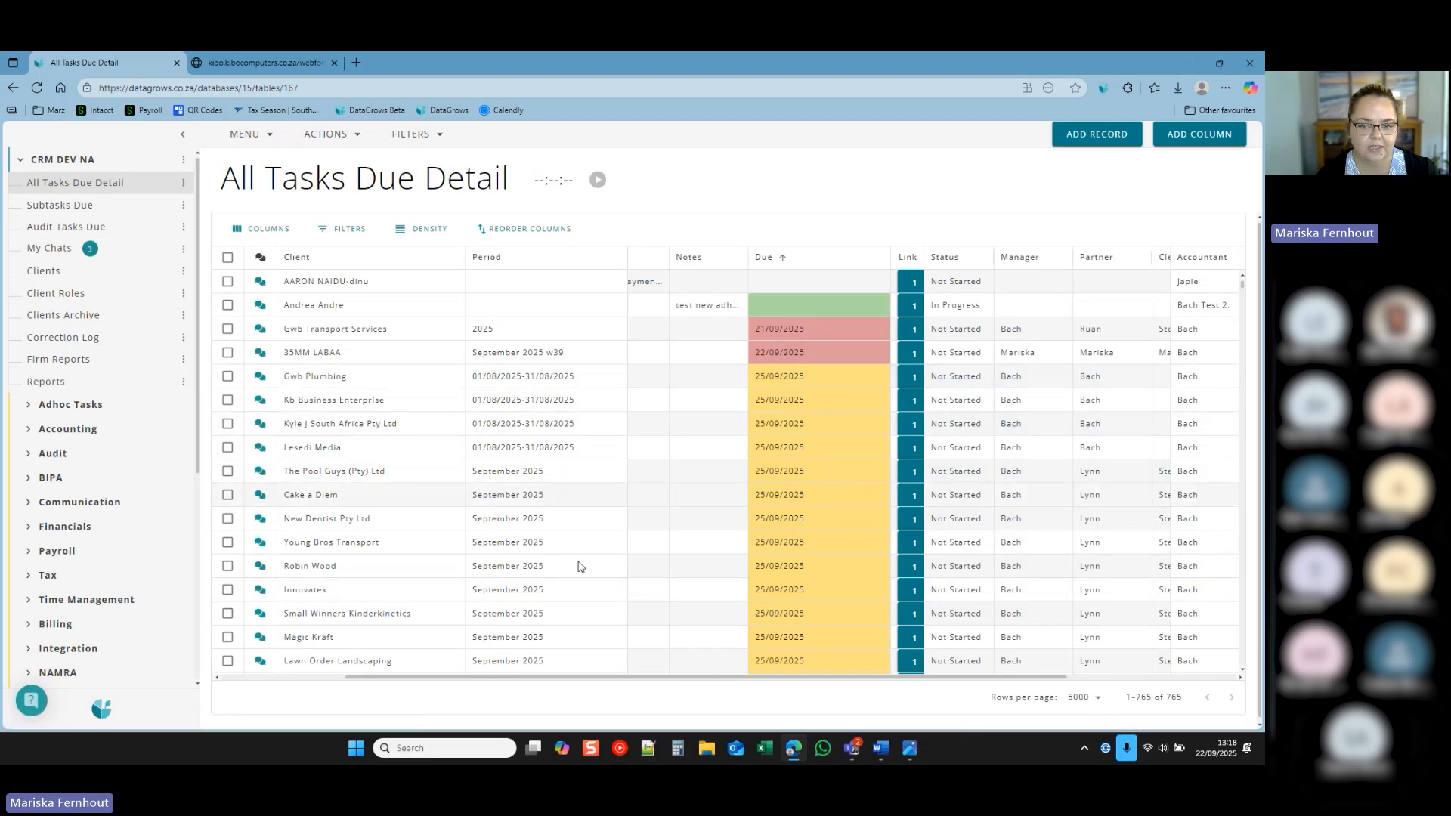
drag(640, 680, 439, 675)
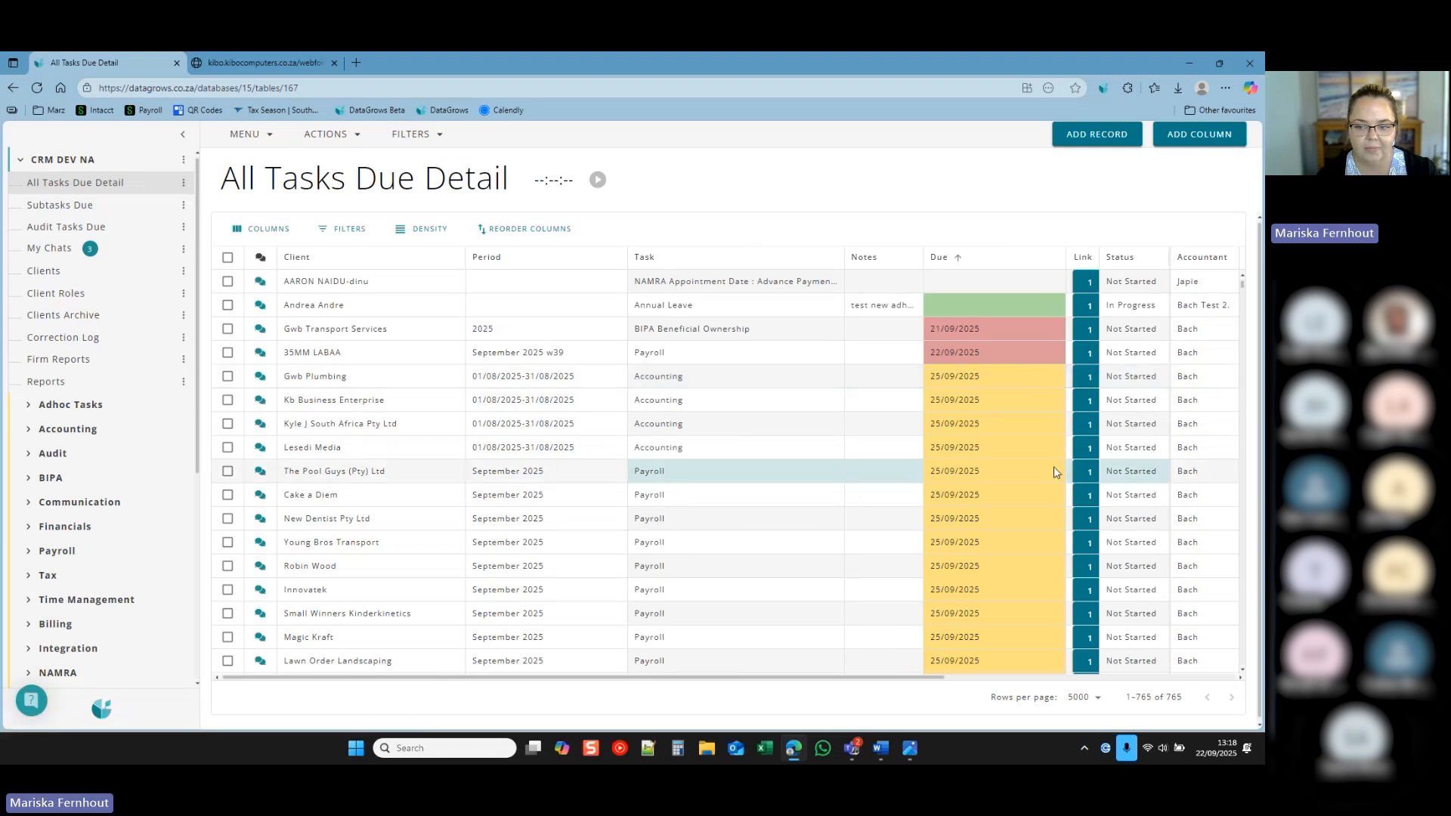
Open the linked Accounting task of Gwb Plumbing due 25/09/2025 and expand its details to full width.
click(1089, 382)
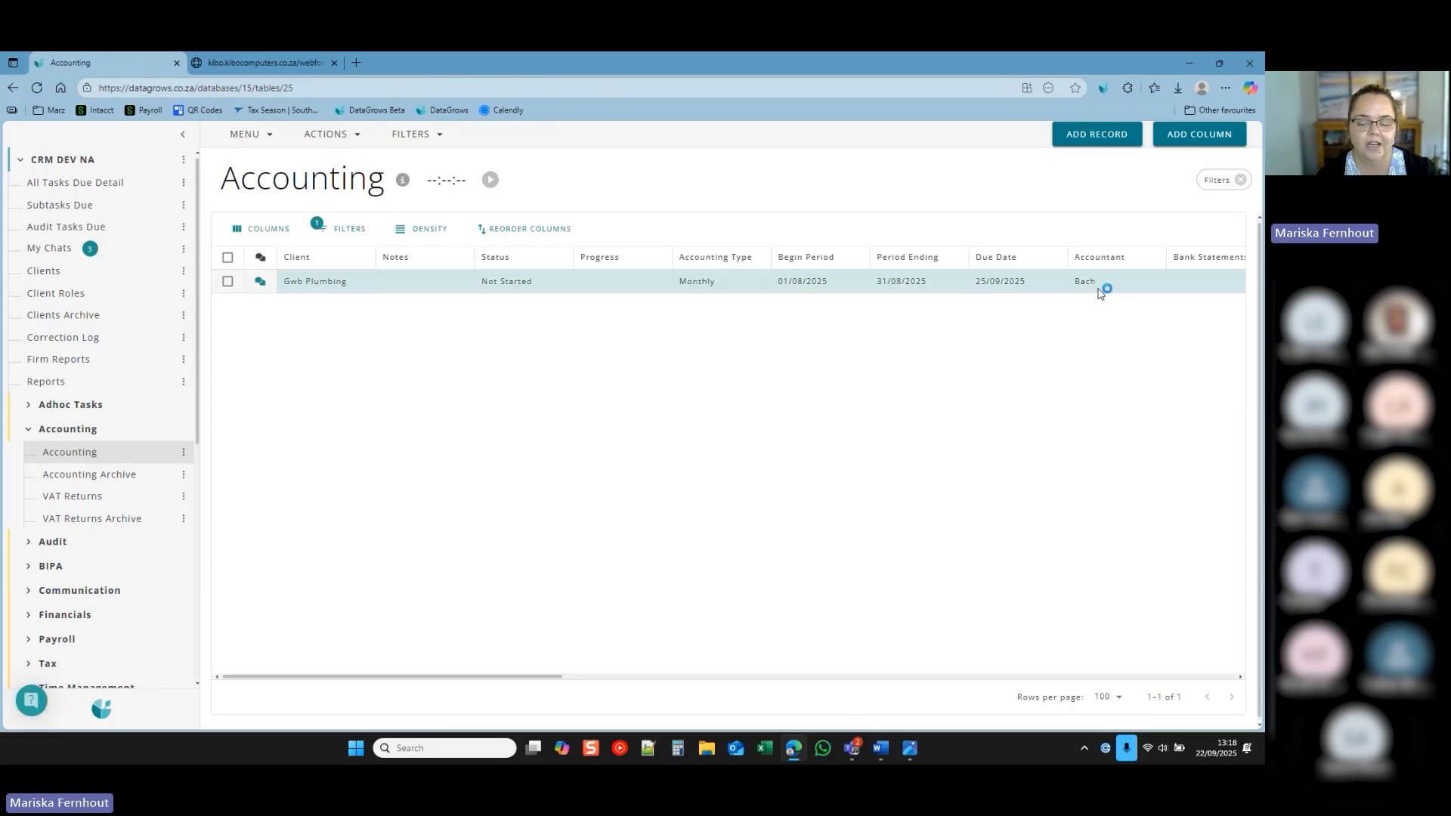
click(412, 292)
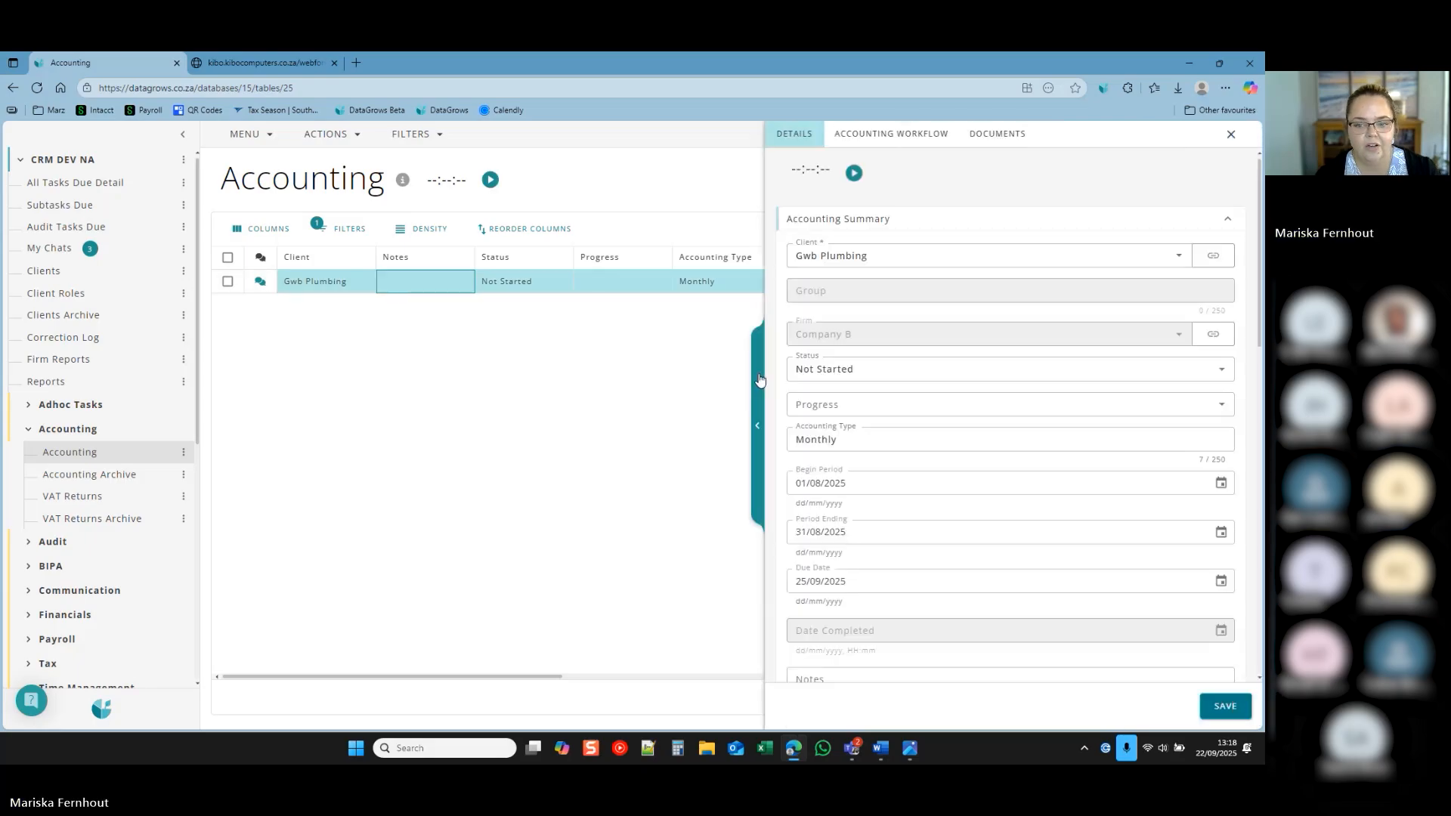
click(760, 379)
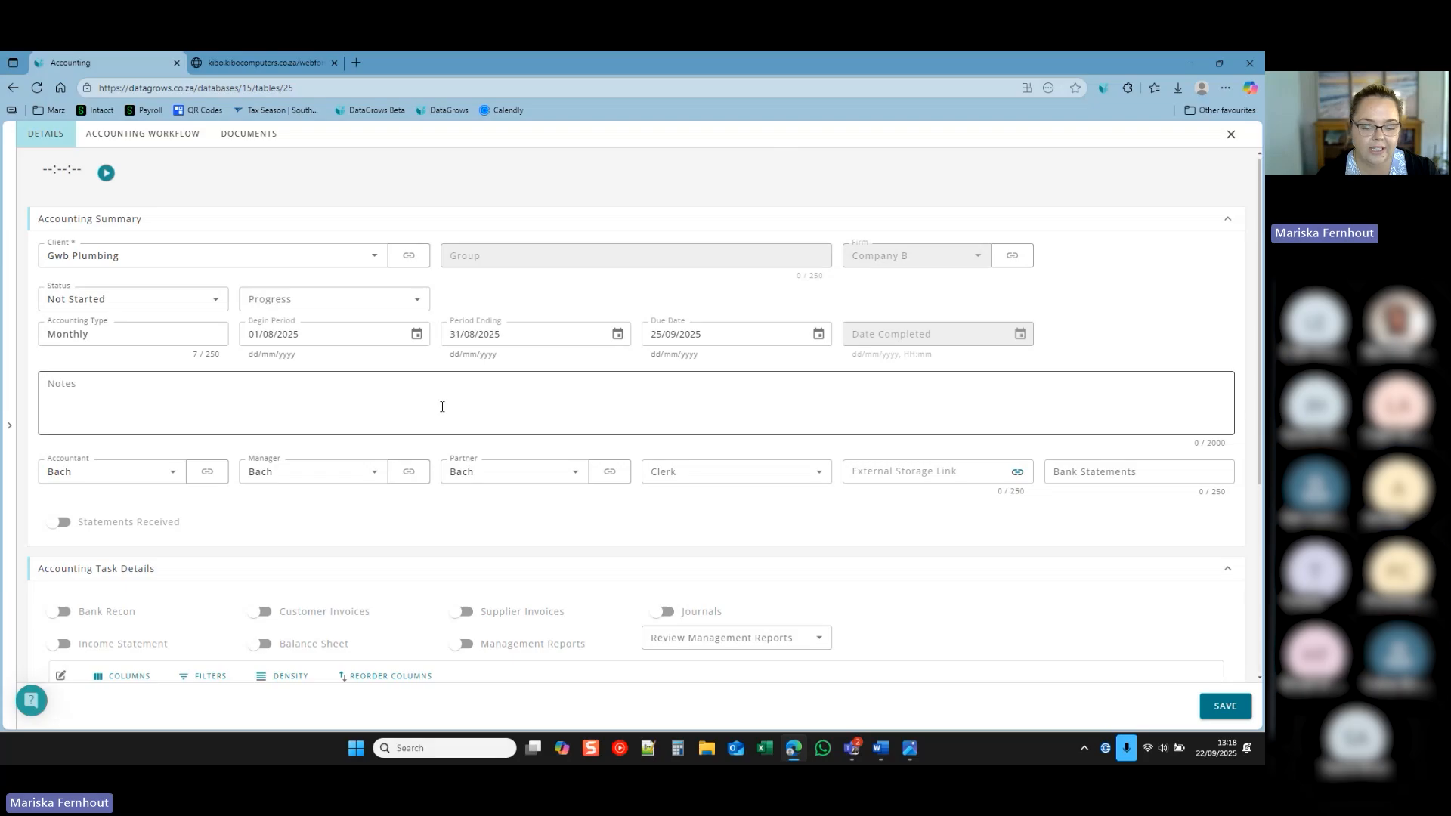
View the available Progress options of the accounting task without choosing one.
scroll(675, 475, down, 1)
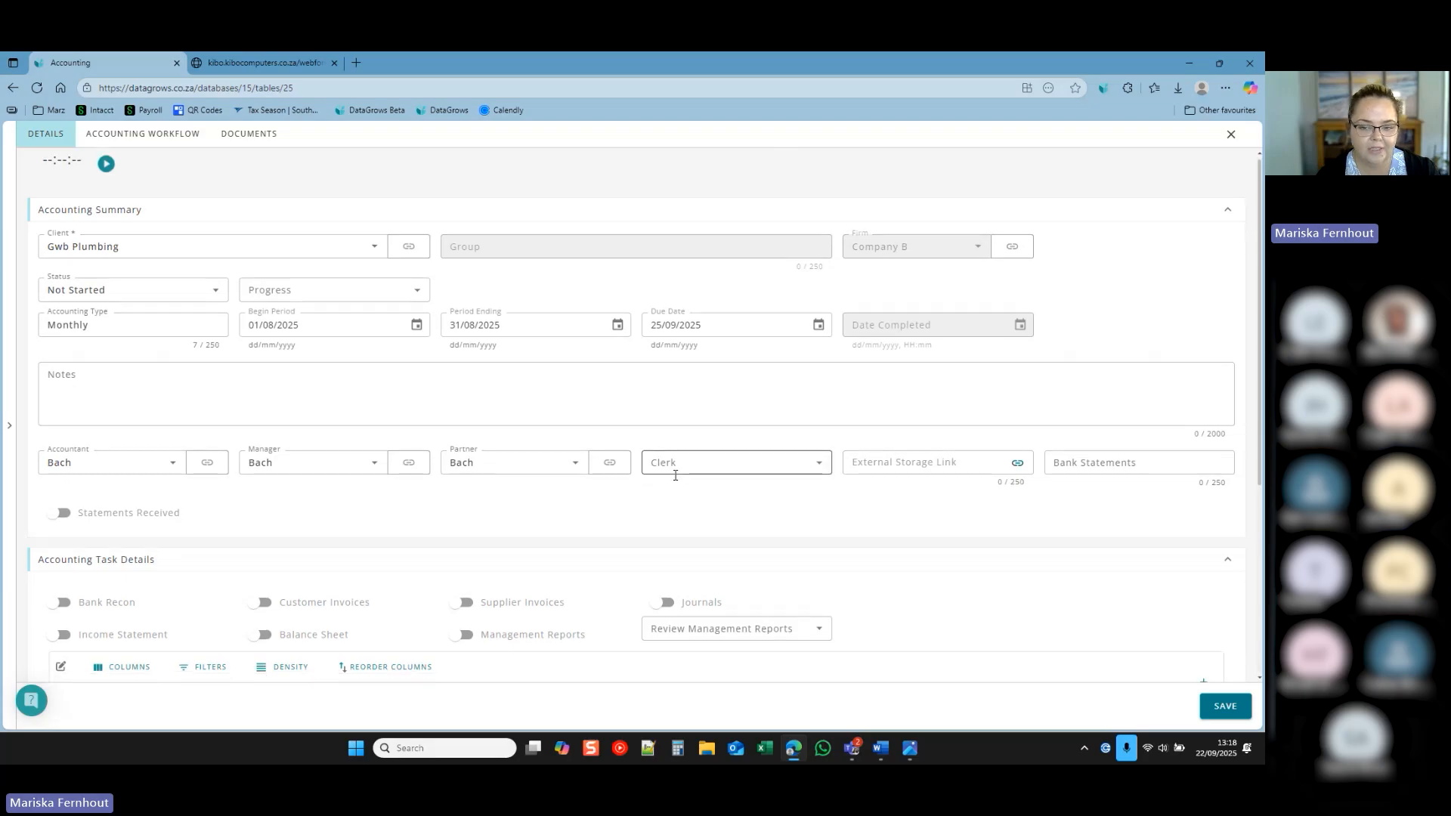
scroll(675, 475, down, 2)
click(363, 161)
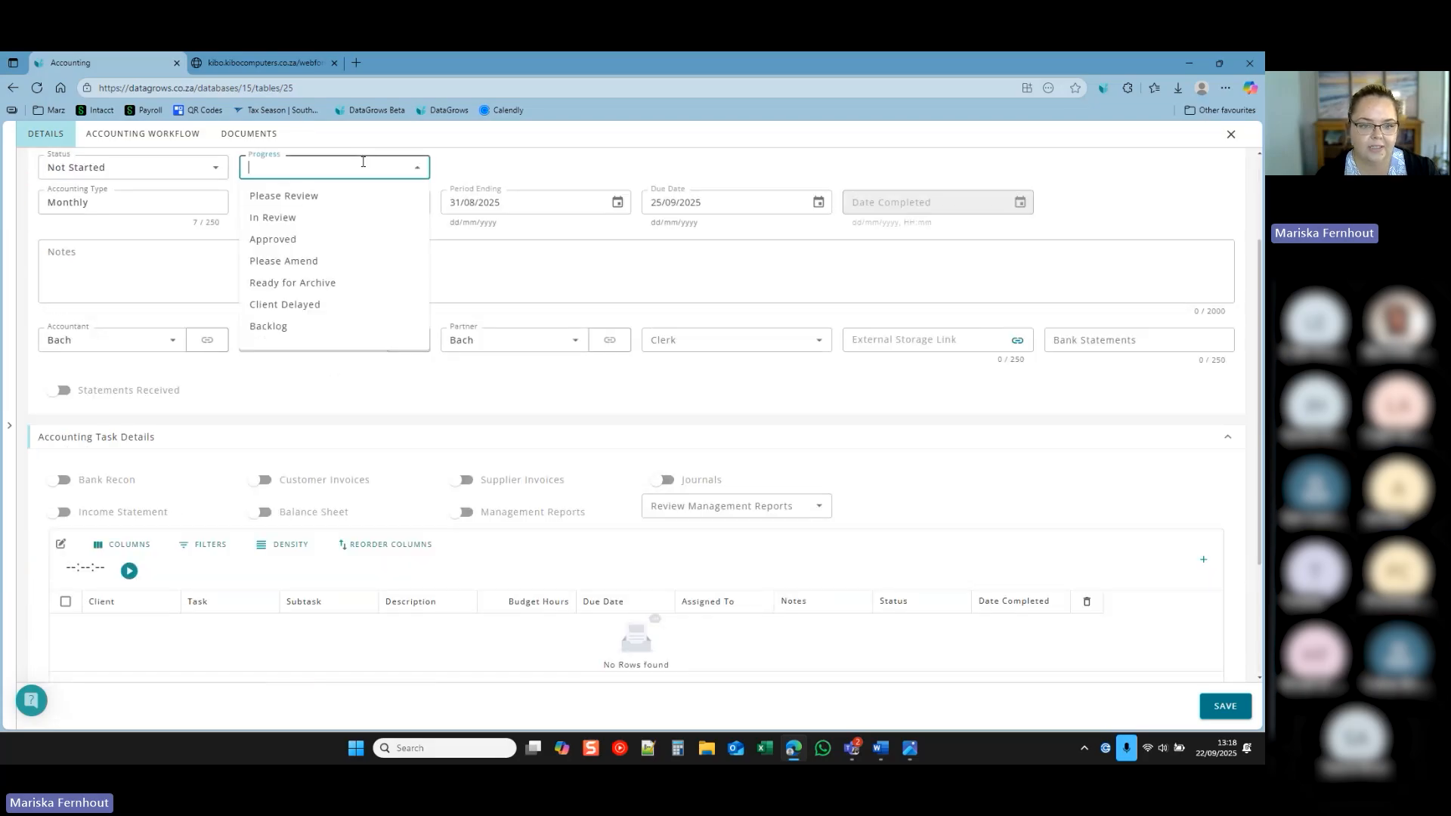
click(359, 412)
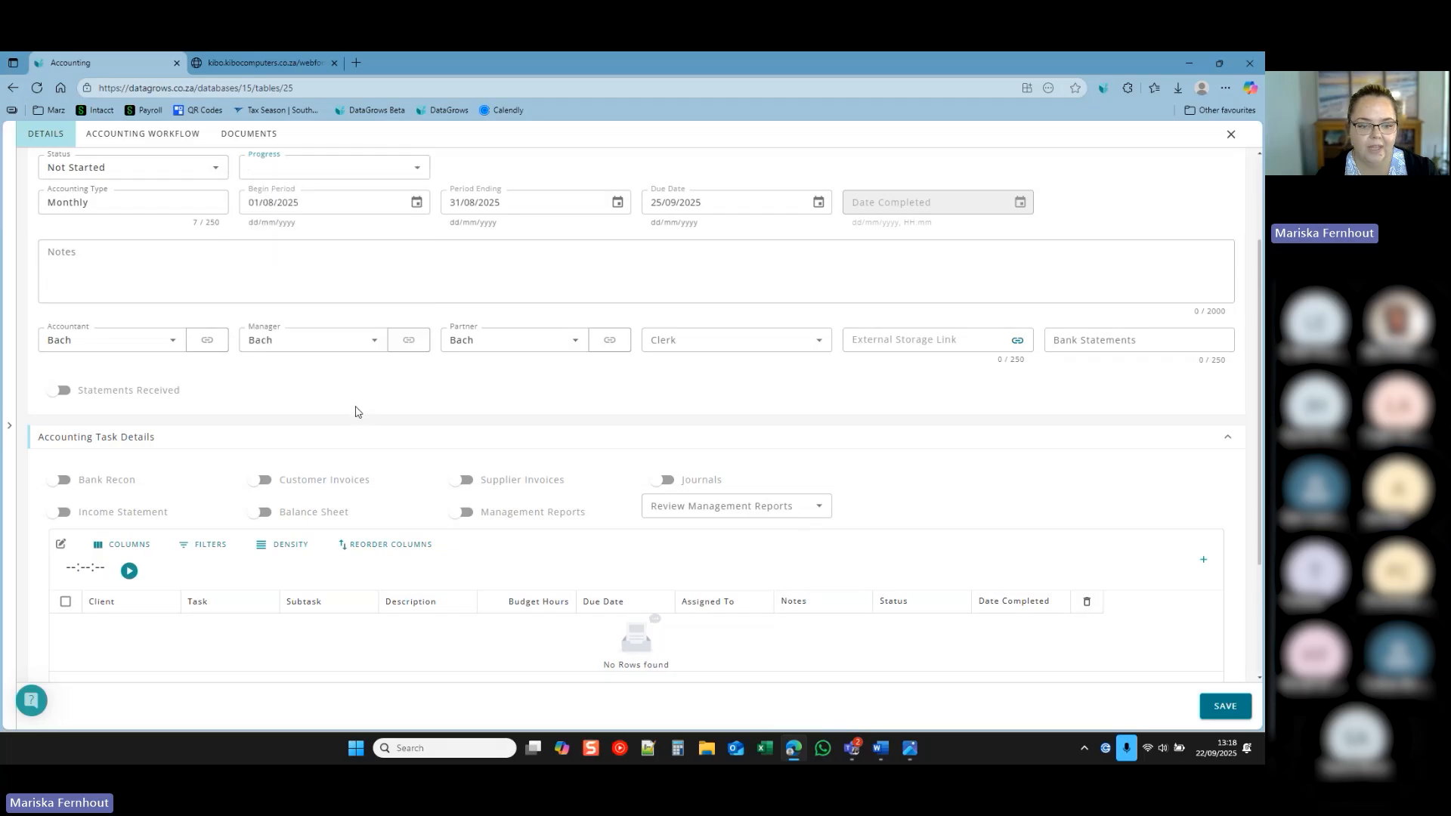
Switch on Bank Recon, Customer Invoices, Supplier Invoices and Journals in the Accounting Task Details.
scroll(356, 412, down, 2)
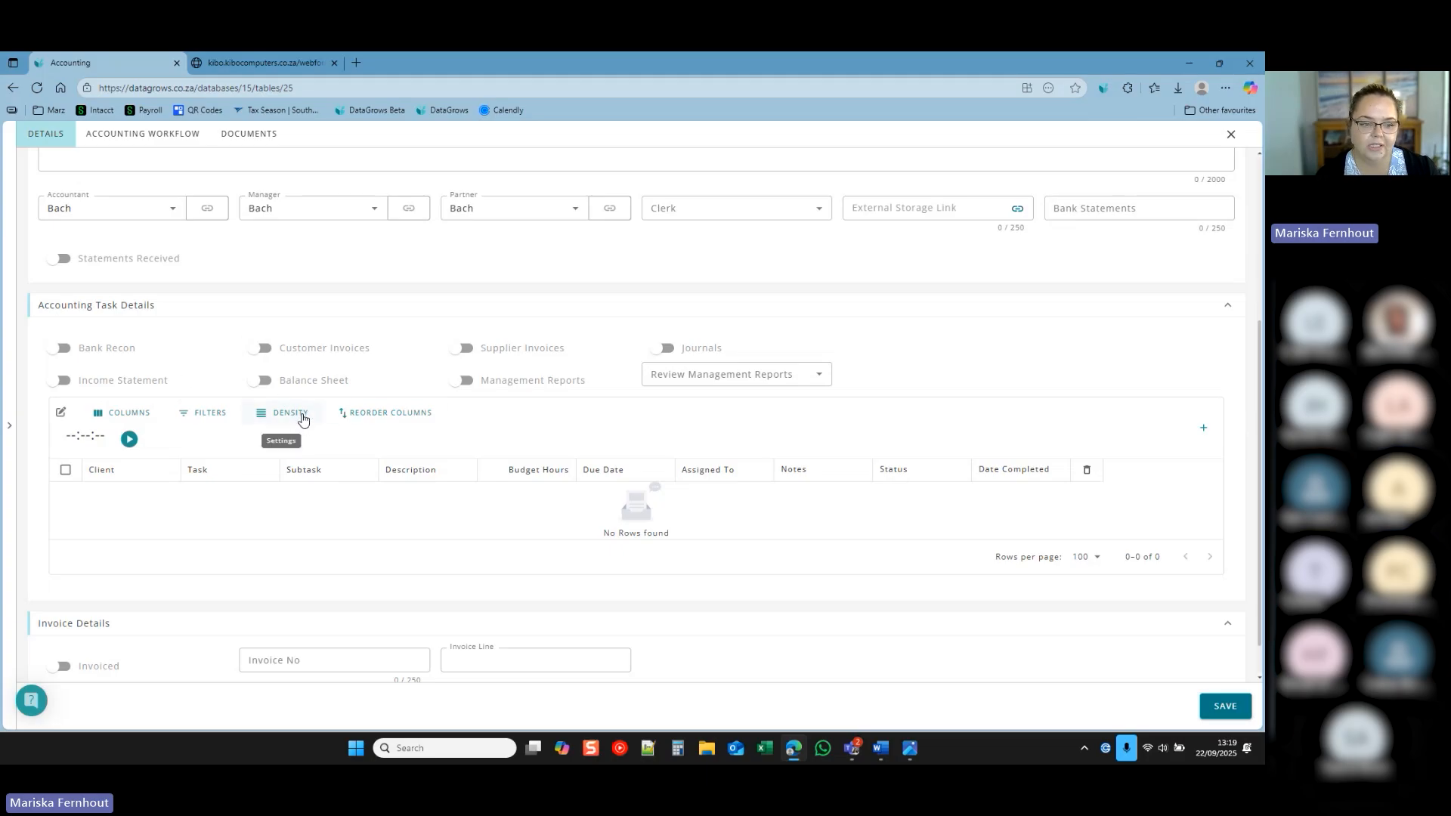
click(63, 349)
click(262, 349)
click(465, 349)
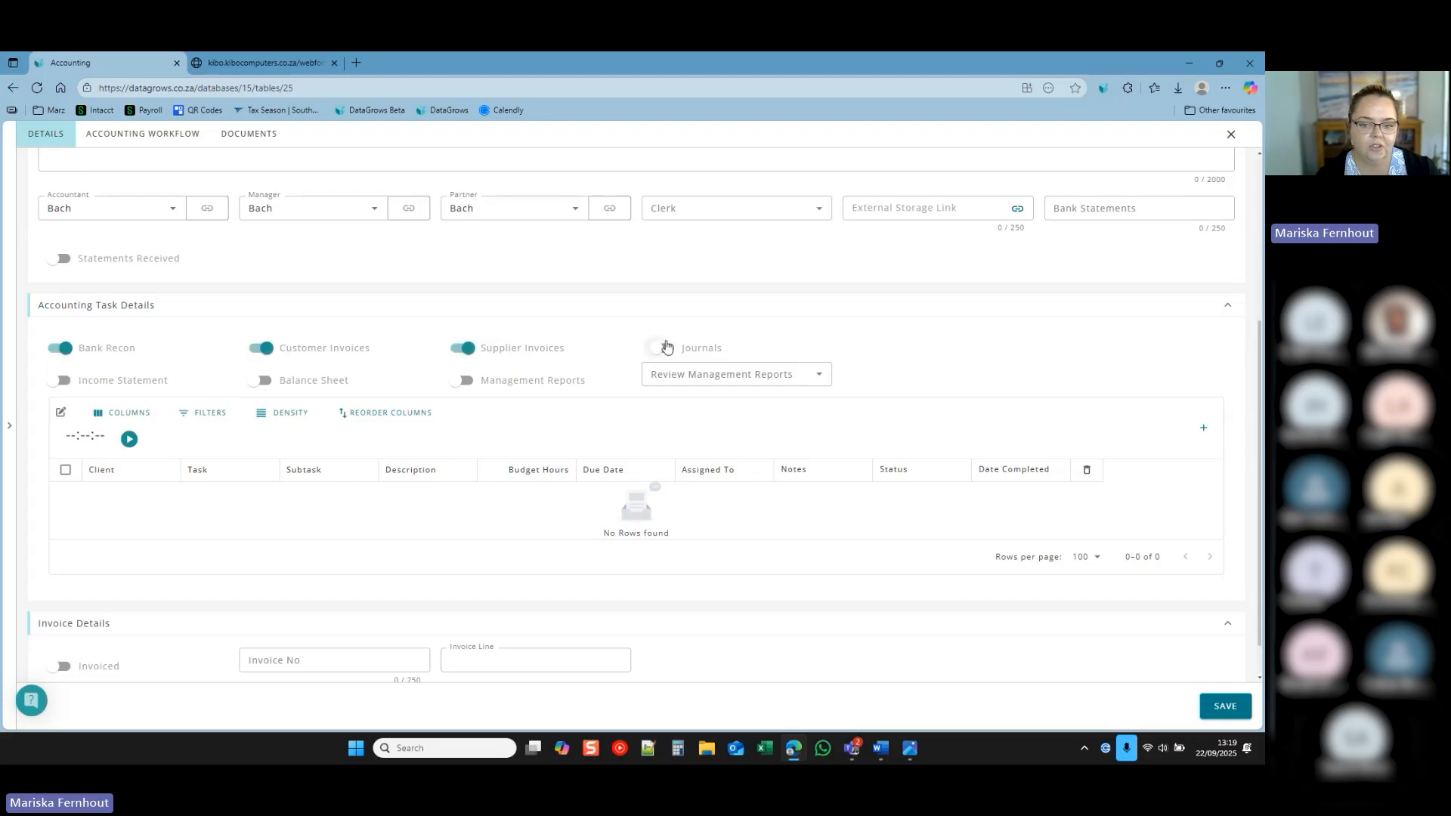
click(663, 349)
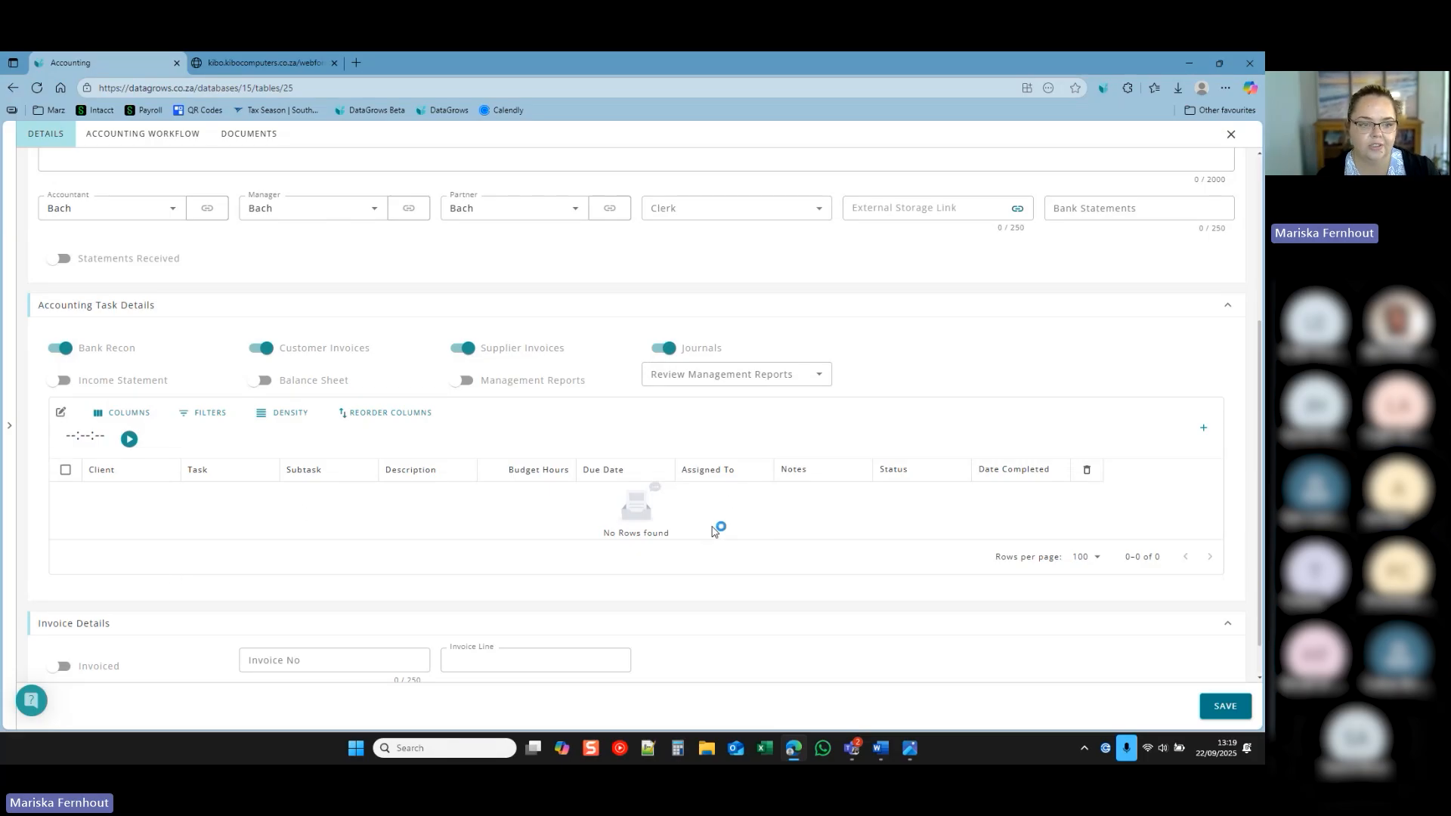
Enter the note "missing invoices" on the accounting task and save the record.
scroll(718, 530, up, 3)
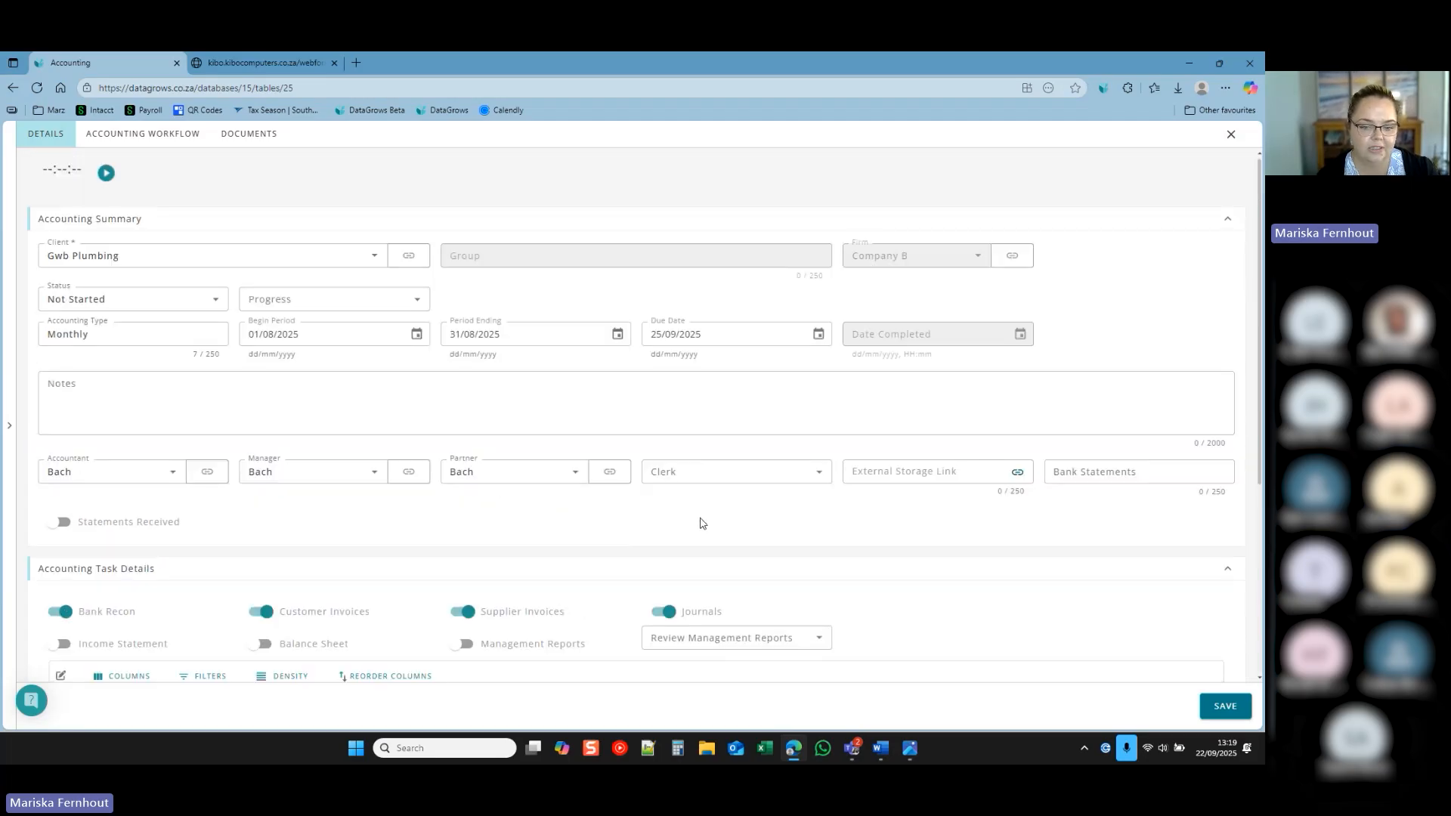
scroll(652, 540, down, 2)
click(265, 271)
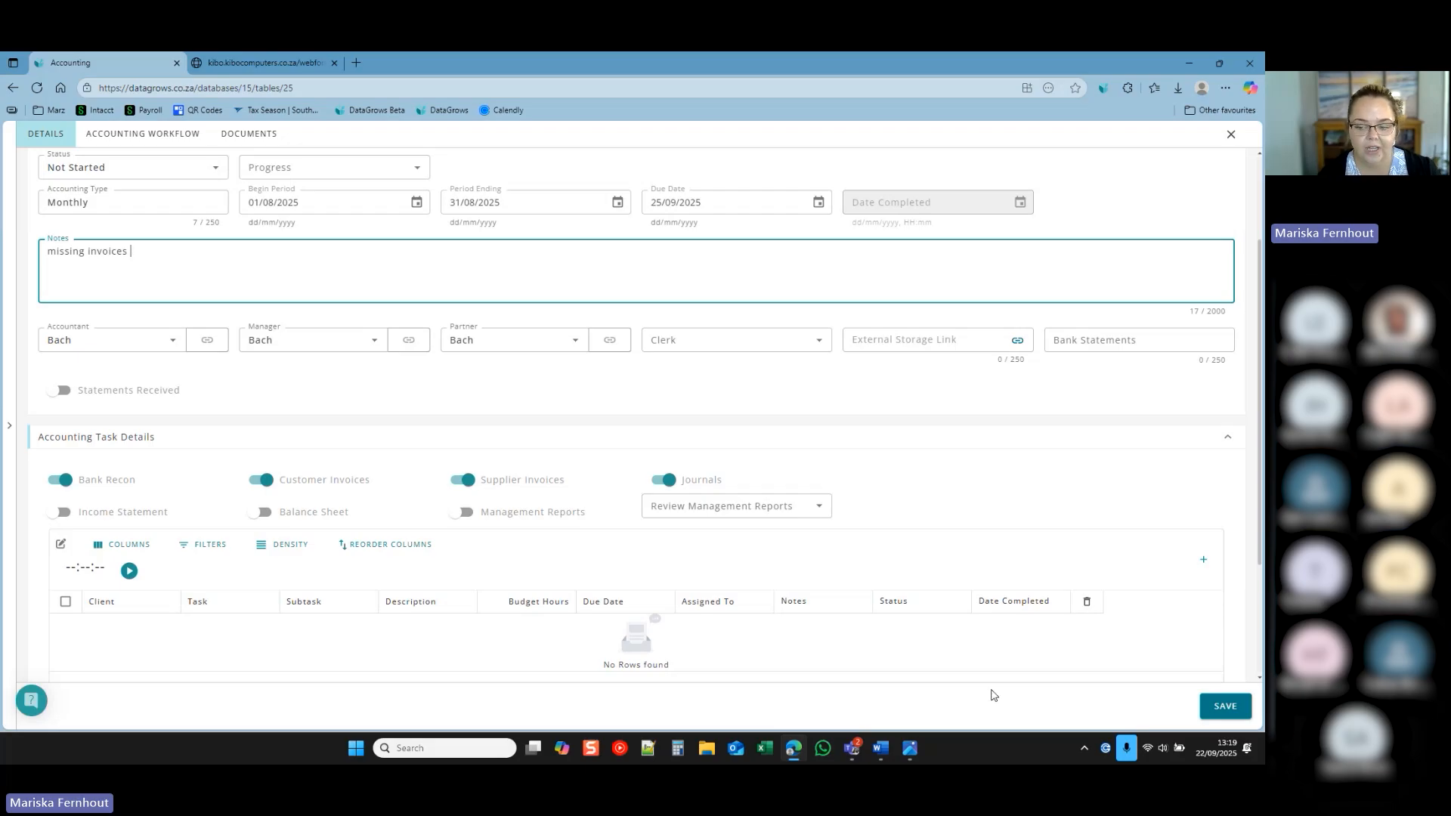
click(1226, 706)
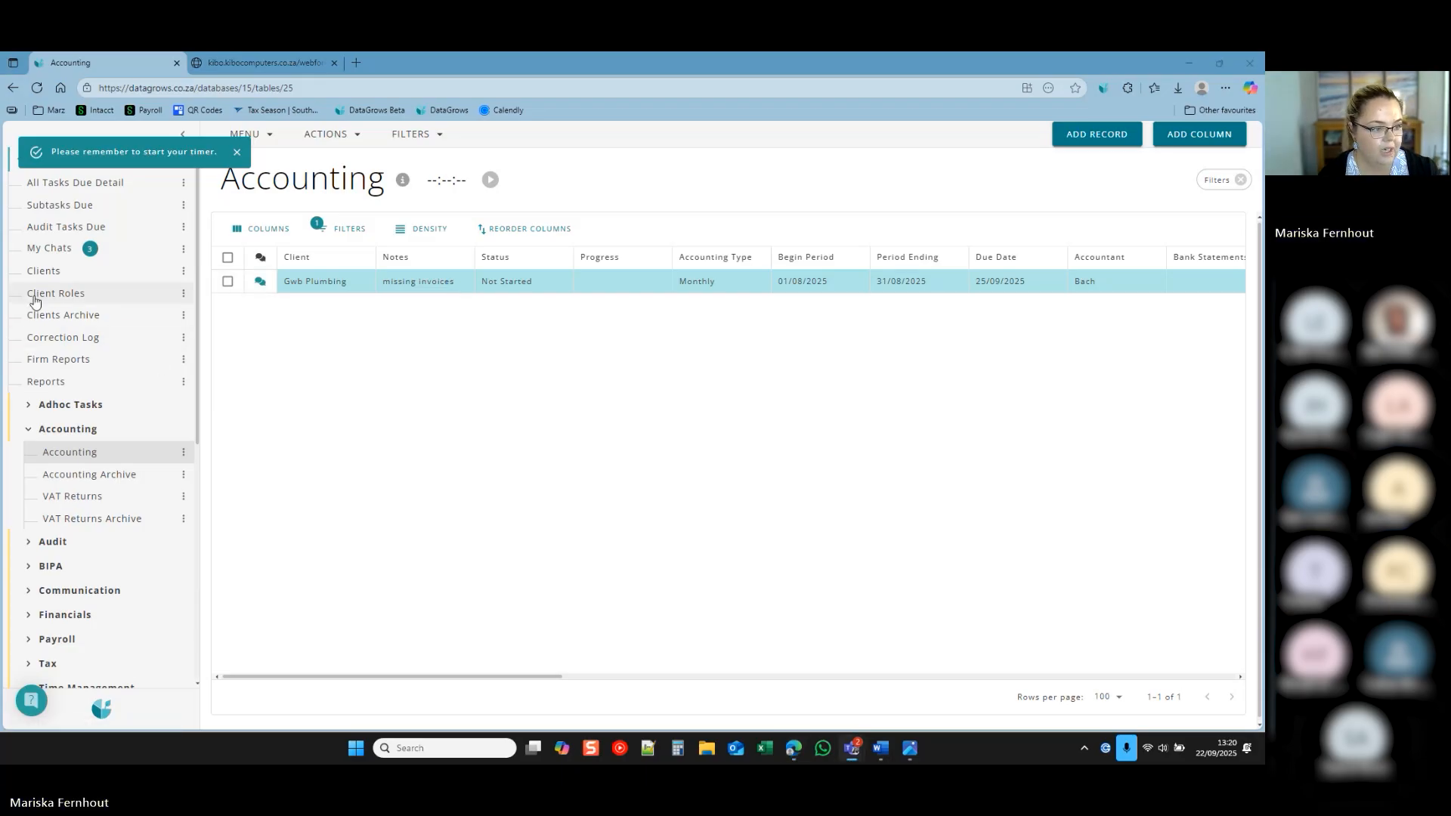
Return to All Tasks Due Detail and set up a filter on Due with the end date 30/09/2025.
click(113, 183)
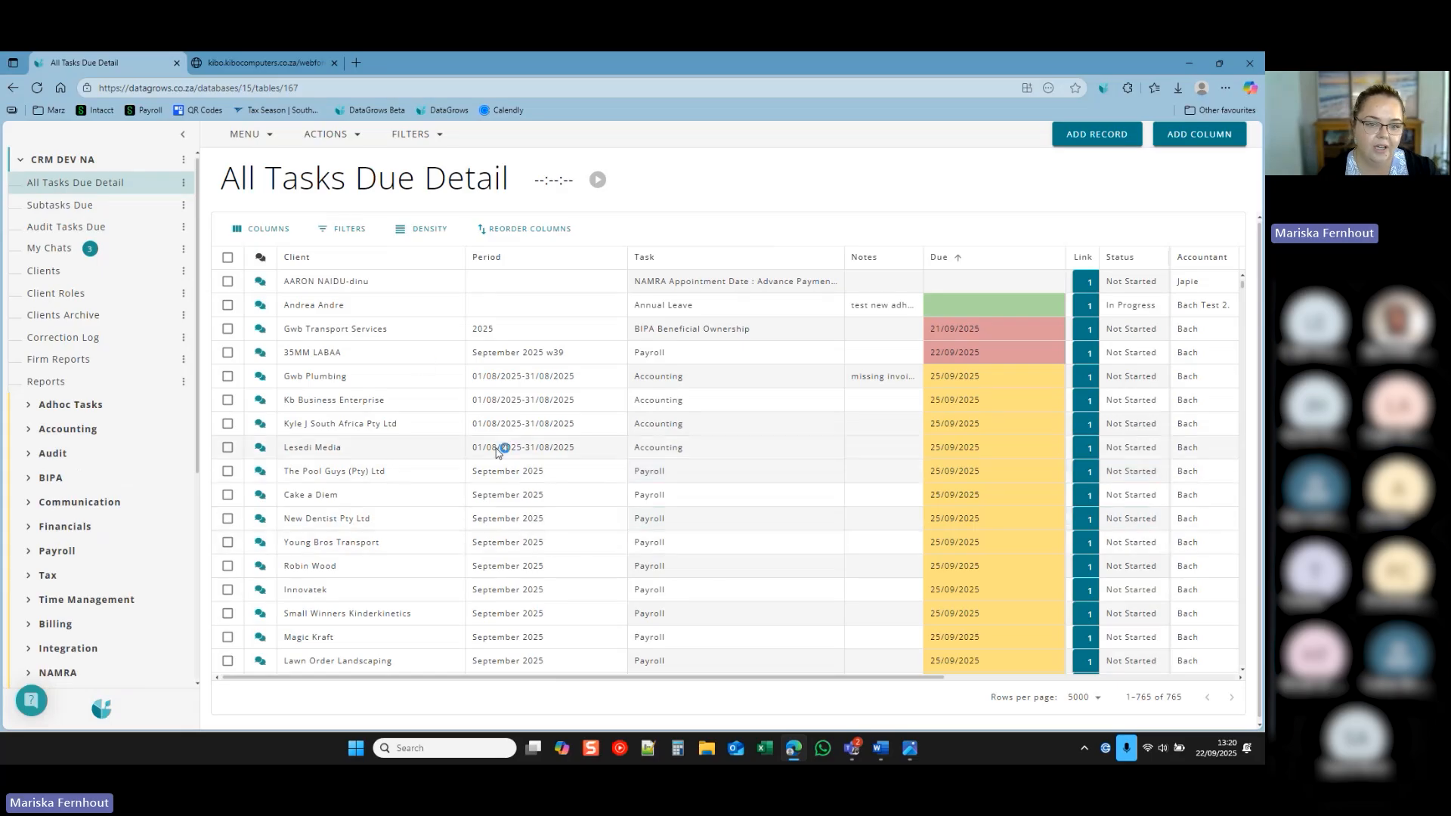
click(344, 229)
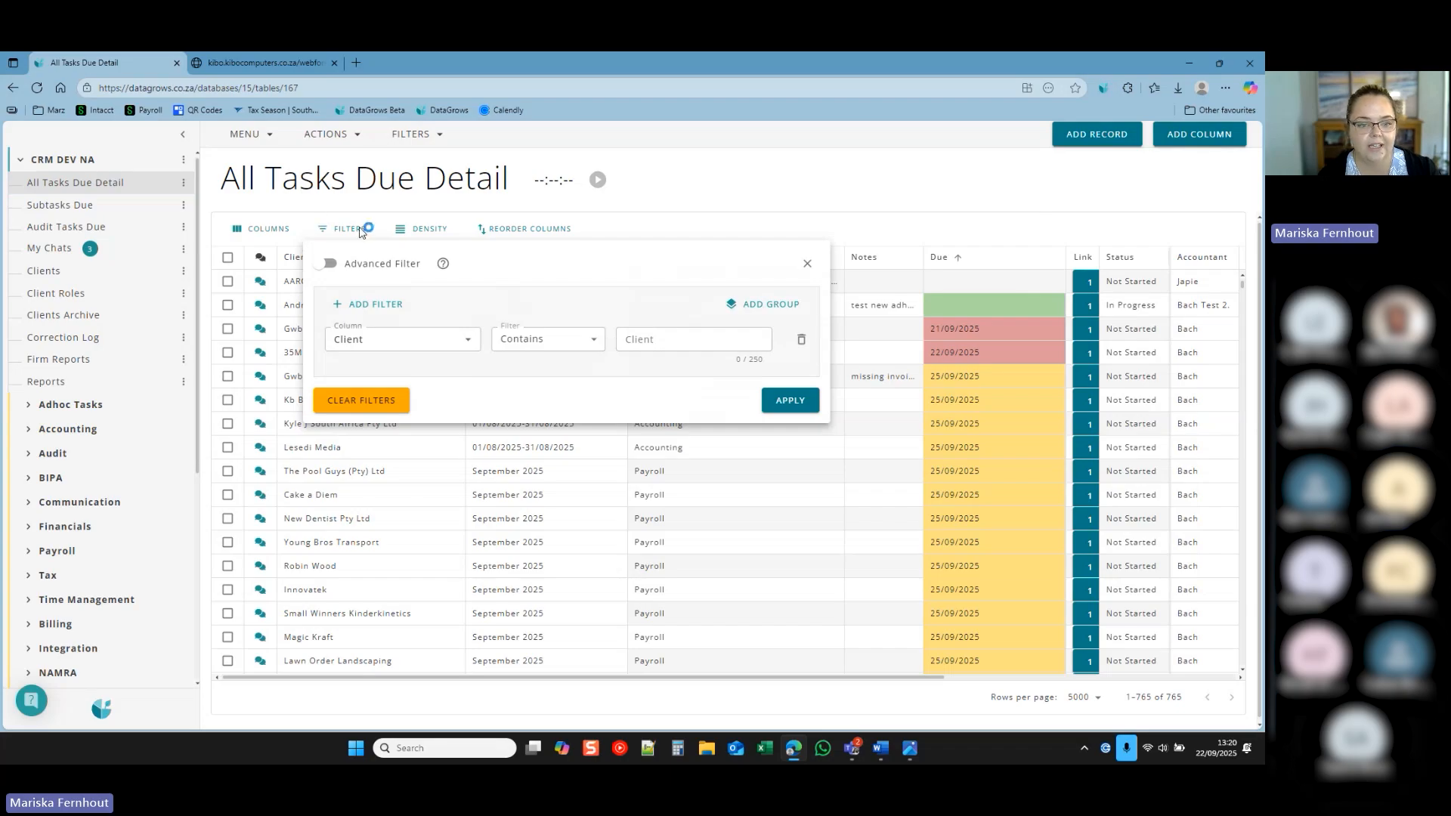
click(469, 343)
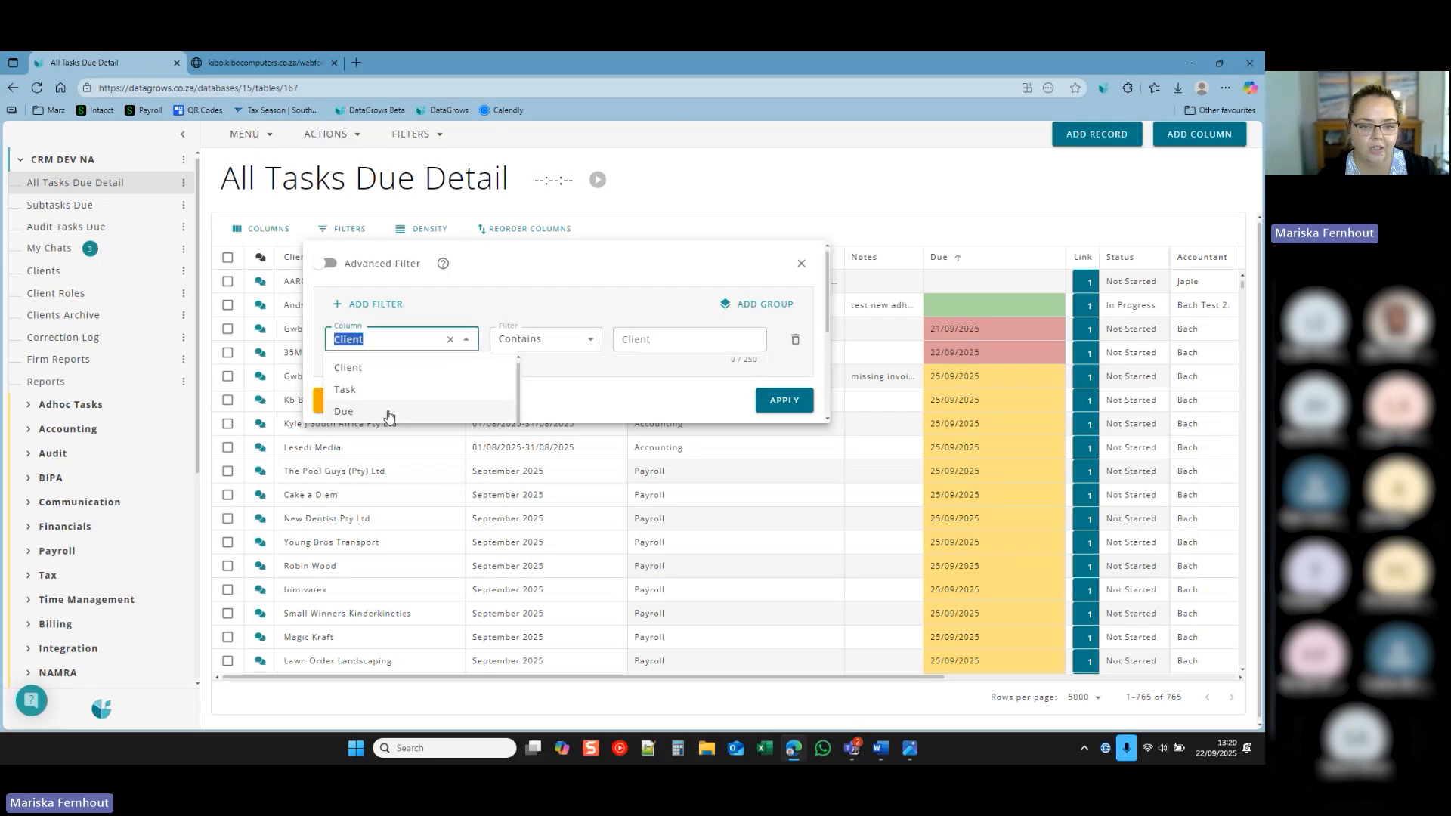
click(389, 411)
click(757, 340)
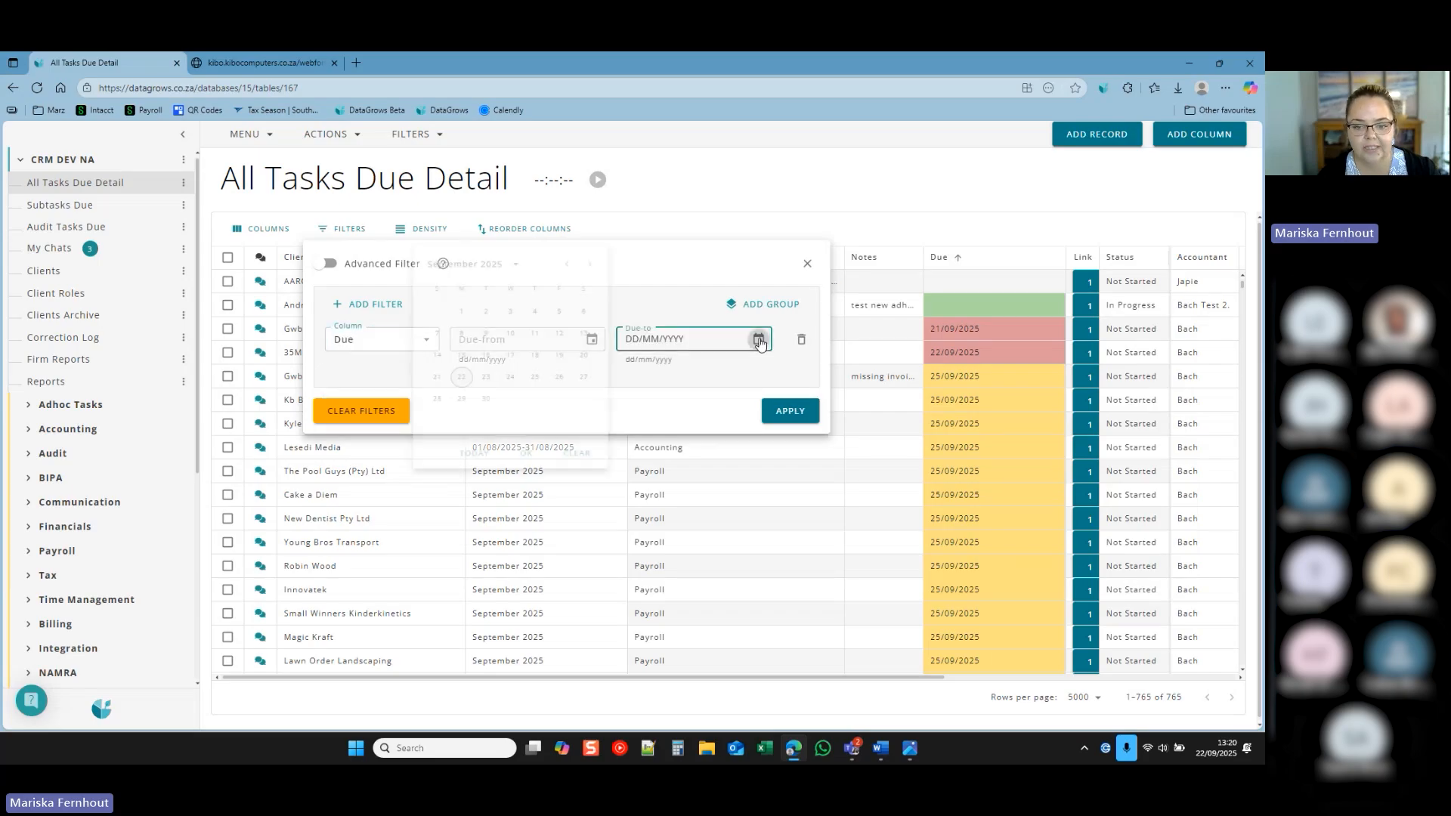
click(485, 422)
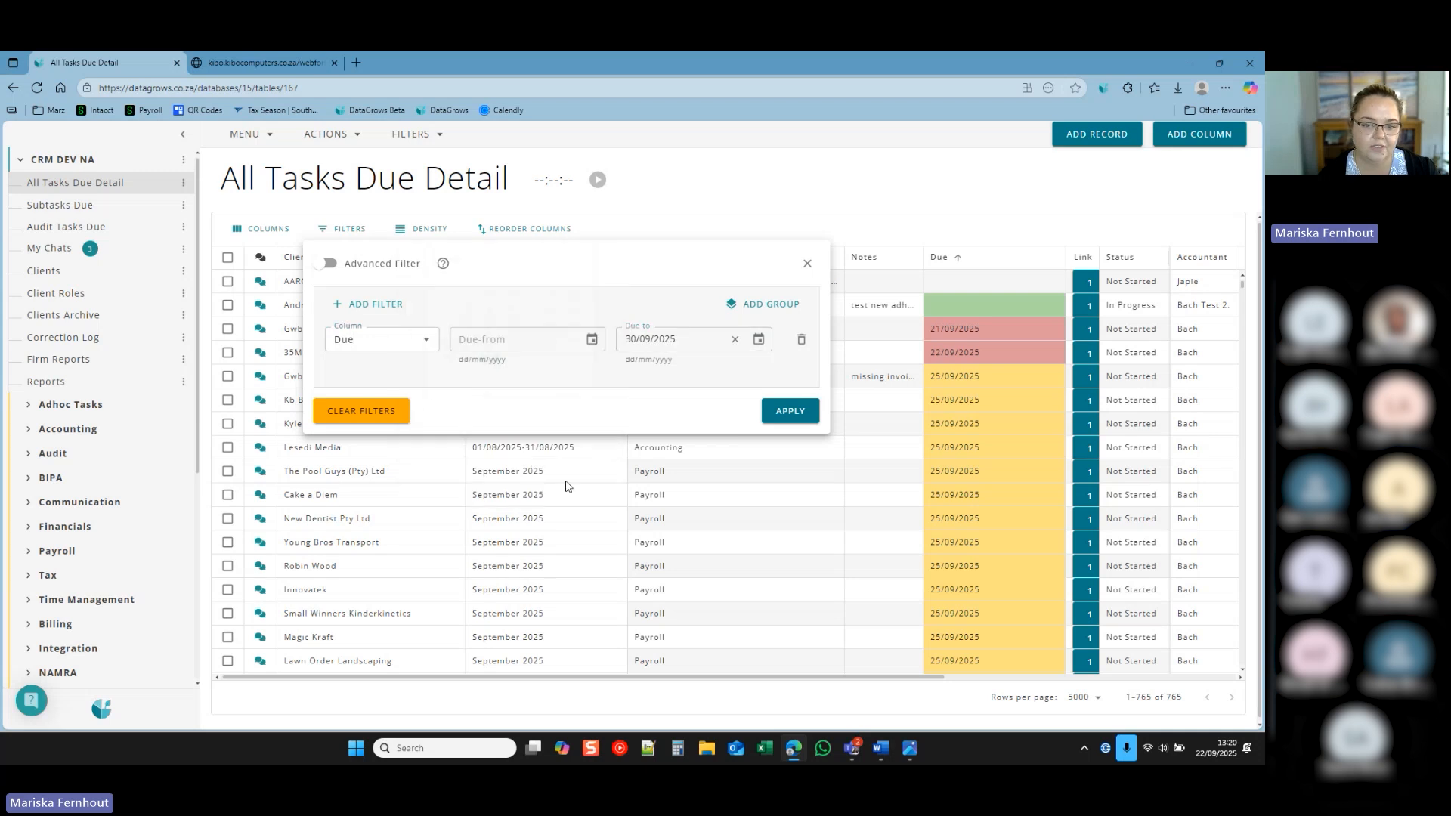
Add a second AND condition for Client containing "bdc" and apply the filters.
click(363, 305)
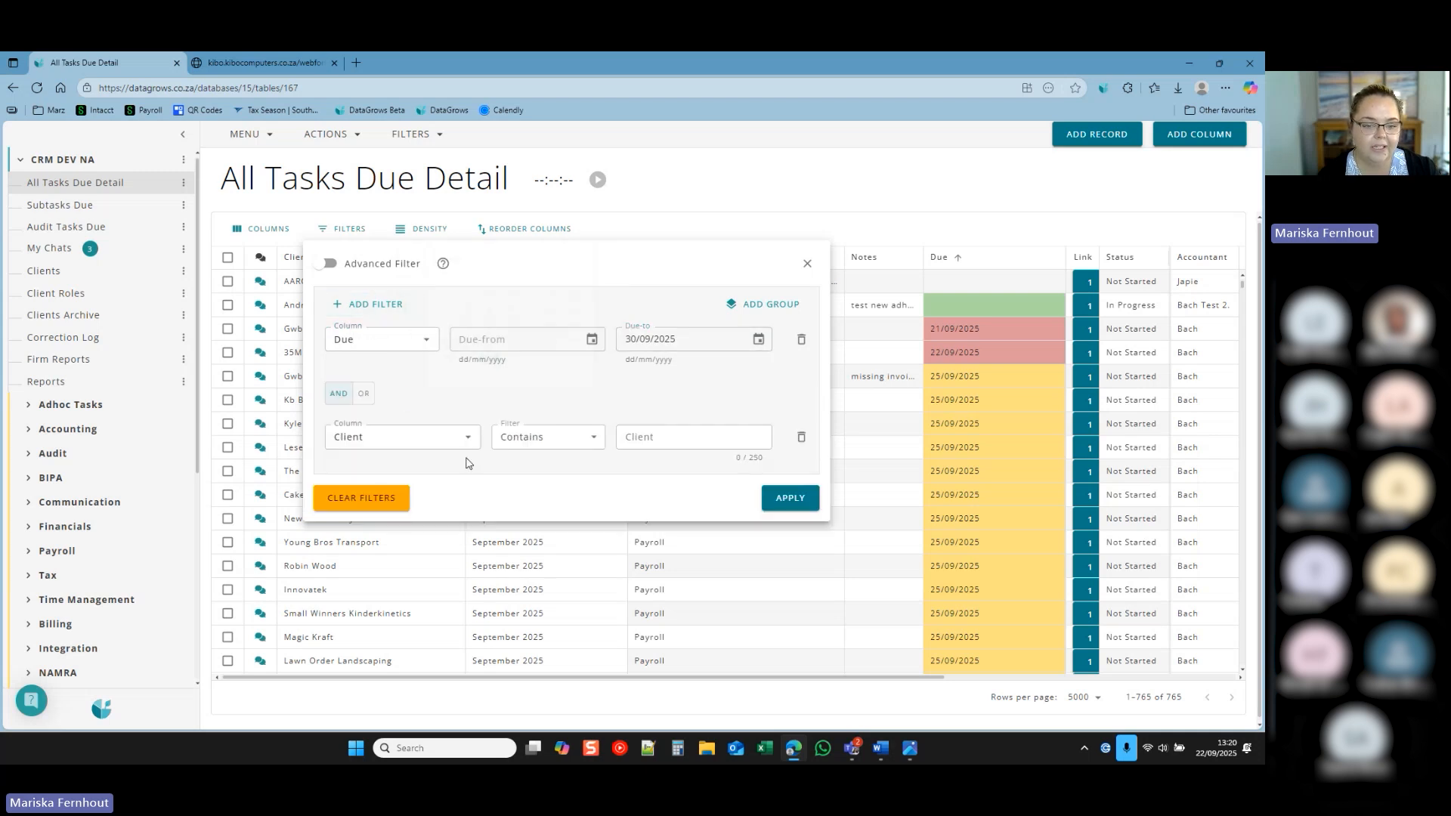
click(663, 439)
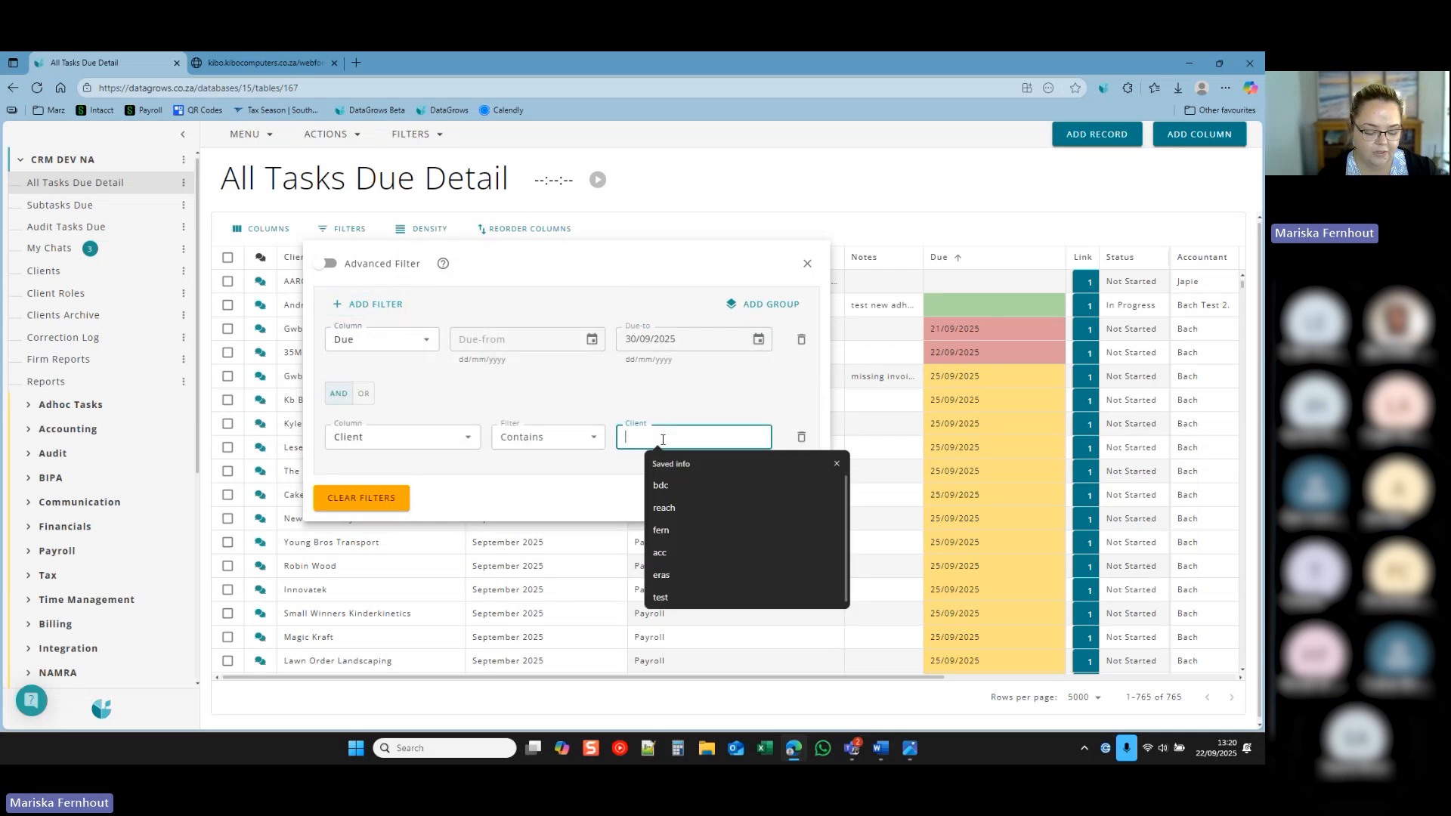
click(660, 485)
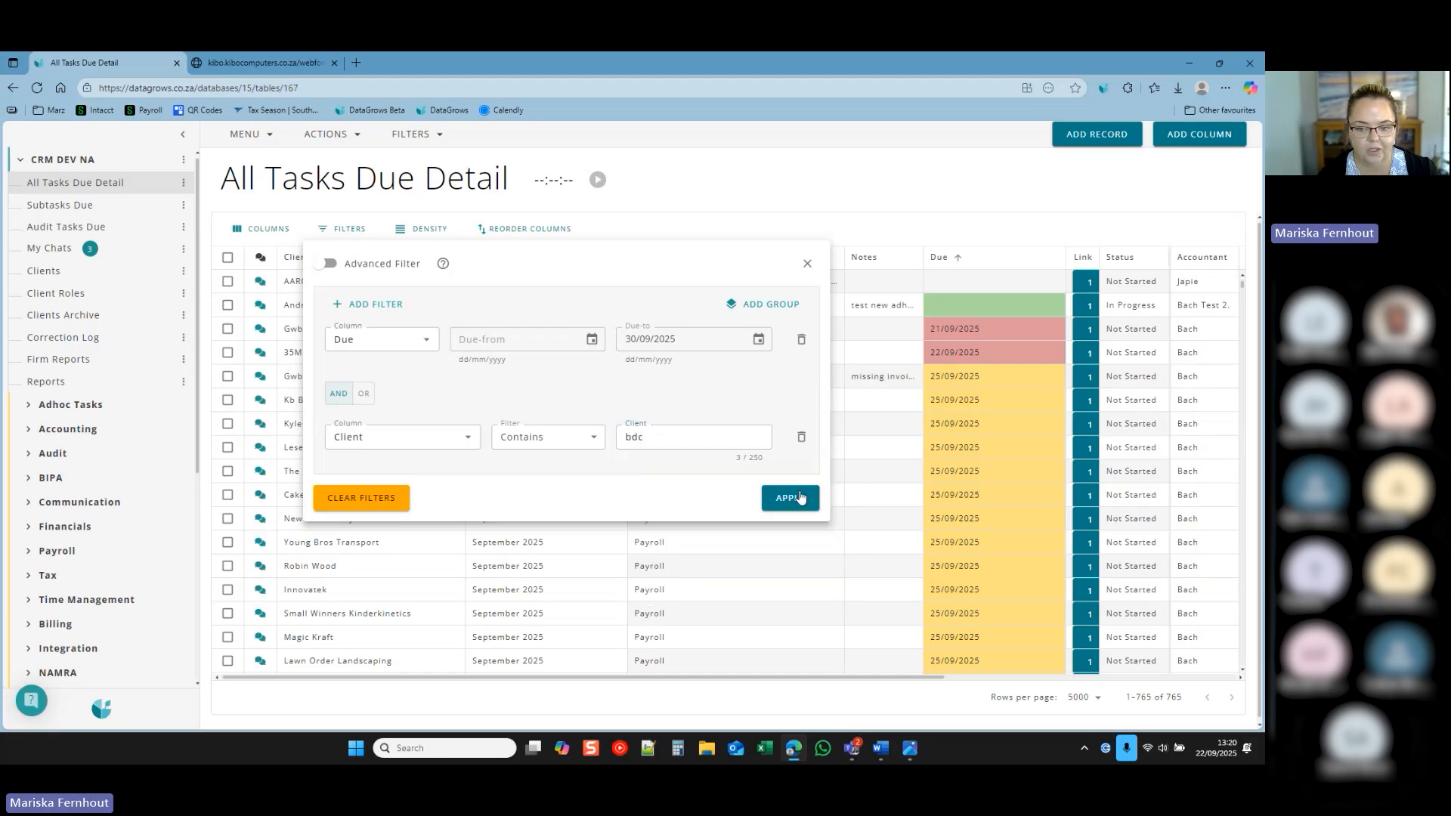
click(790, 498)
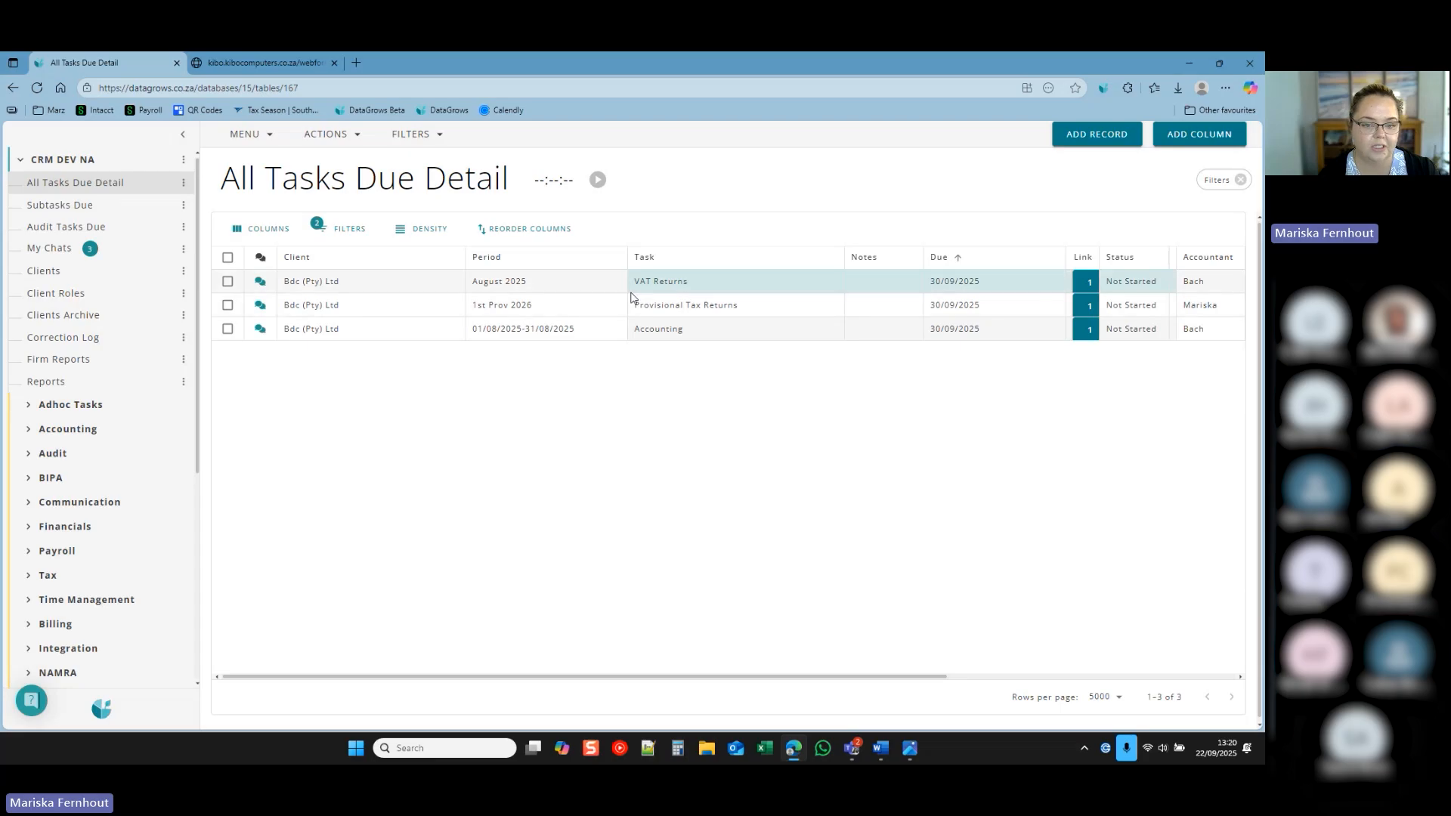
Change the second filter condition from Client to Accountant containing the accountant's first name, and apply the filters.
click(1217, 180)
click(469, 473)
text(acco)
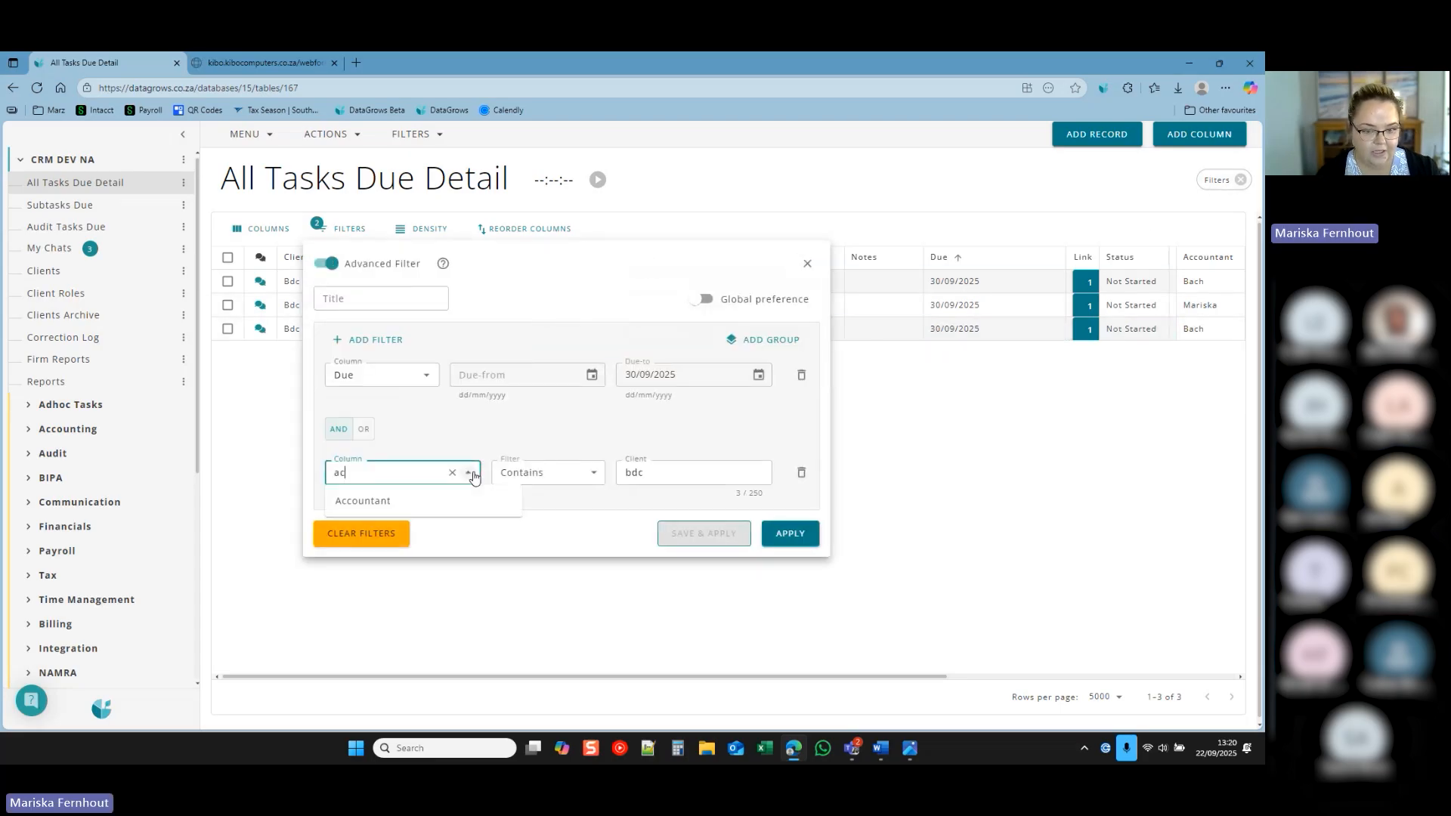
key(Return)
key(Tab)
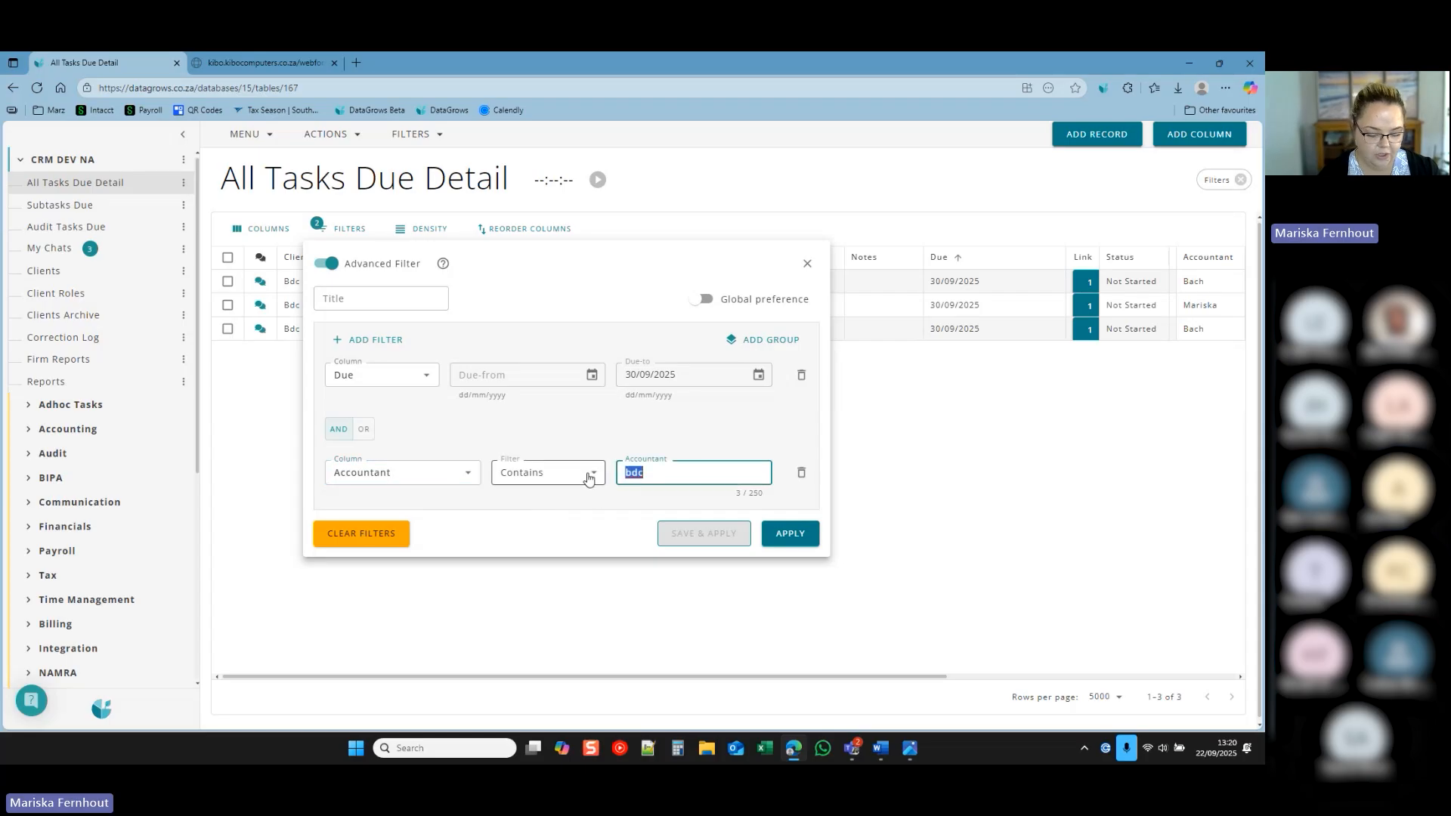
text(mariska)
click(665, 433)
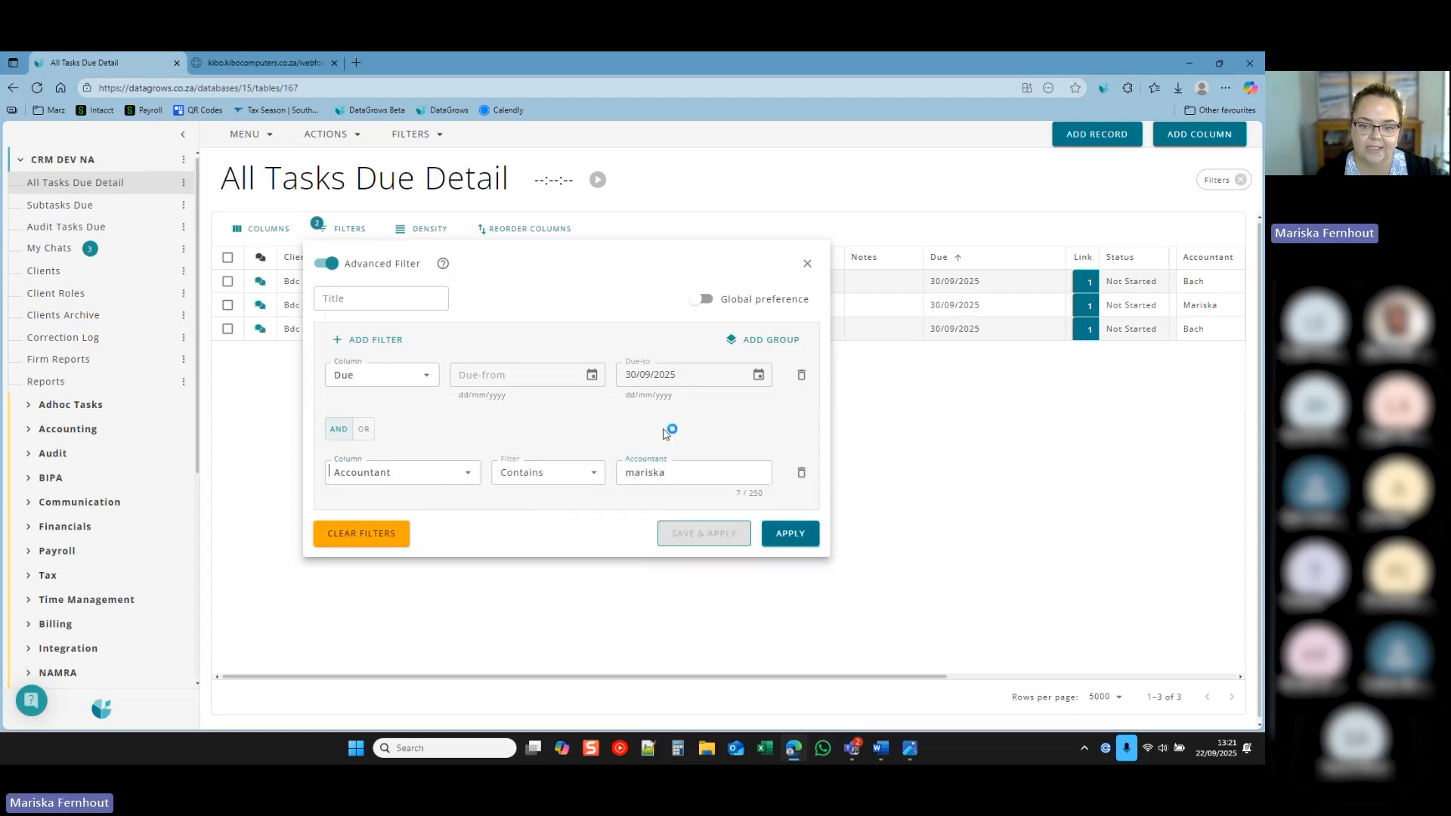
click(790, 532)
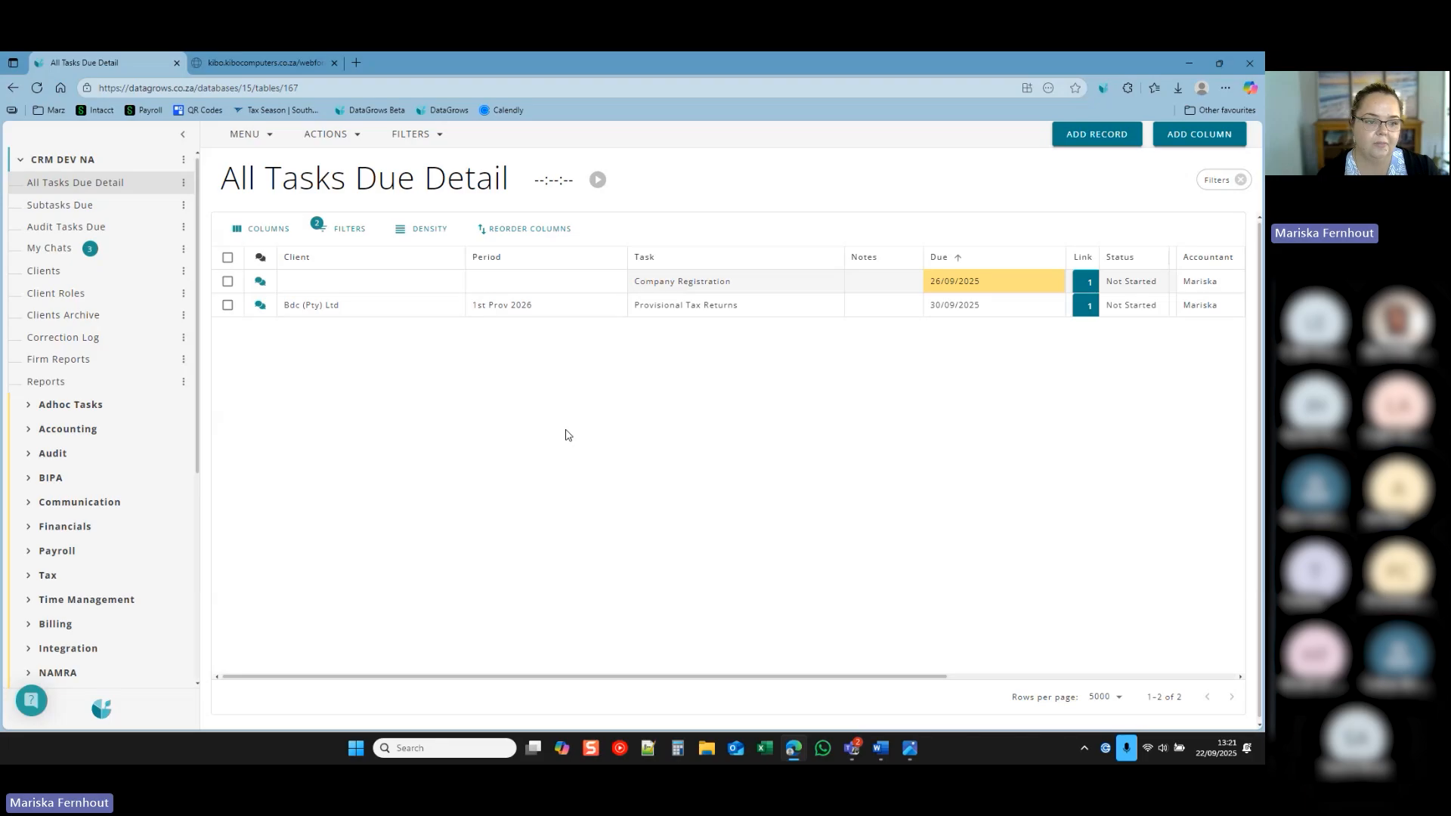
Visit the Clients table, return to All Tasks Due Detail, and view the details of the Company Registration task.
click(102, 281)
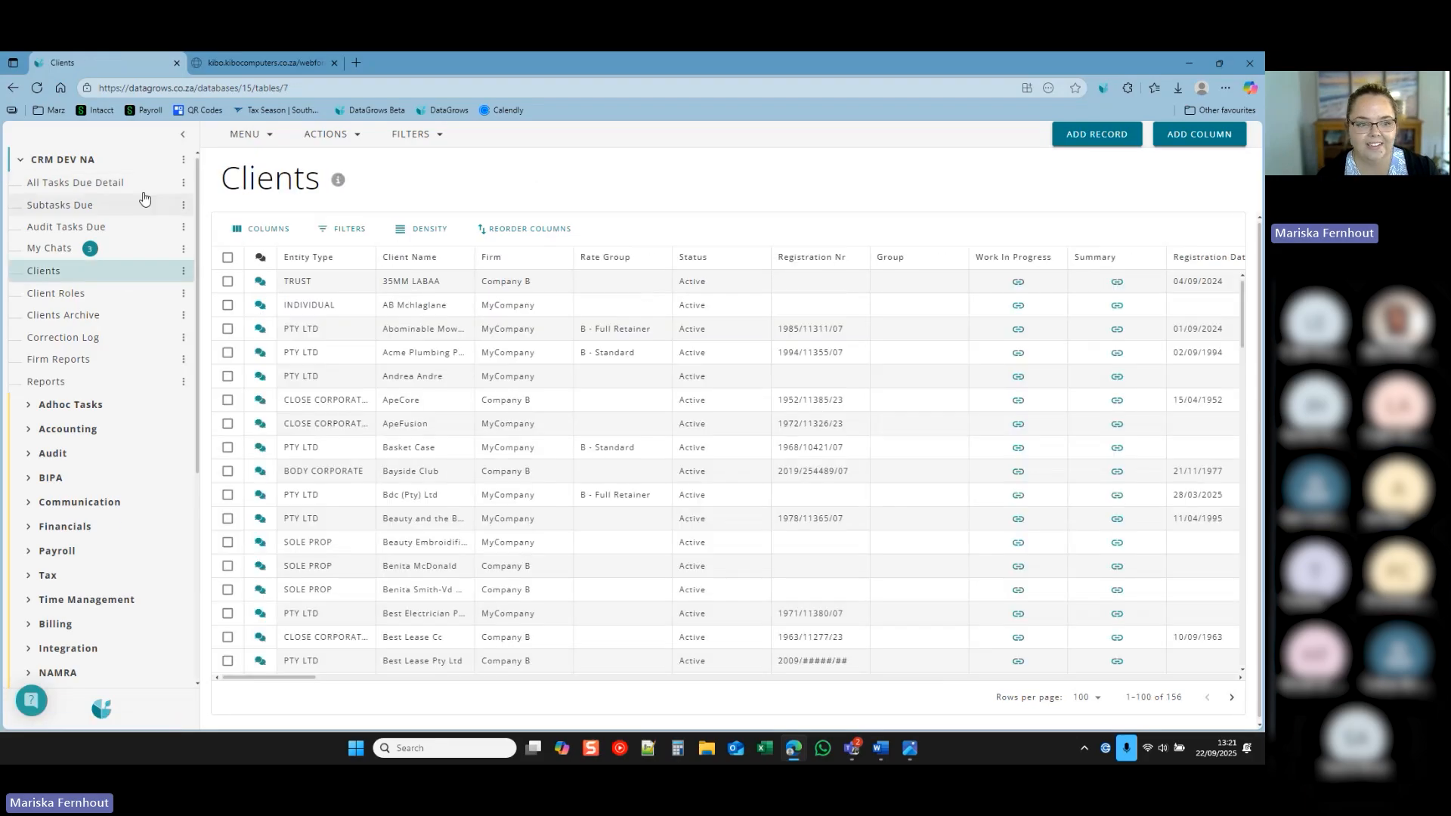
click(117, 182)
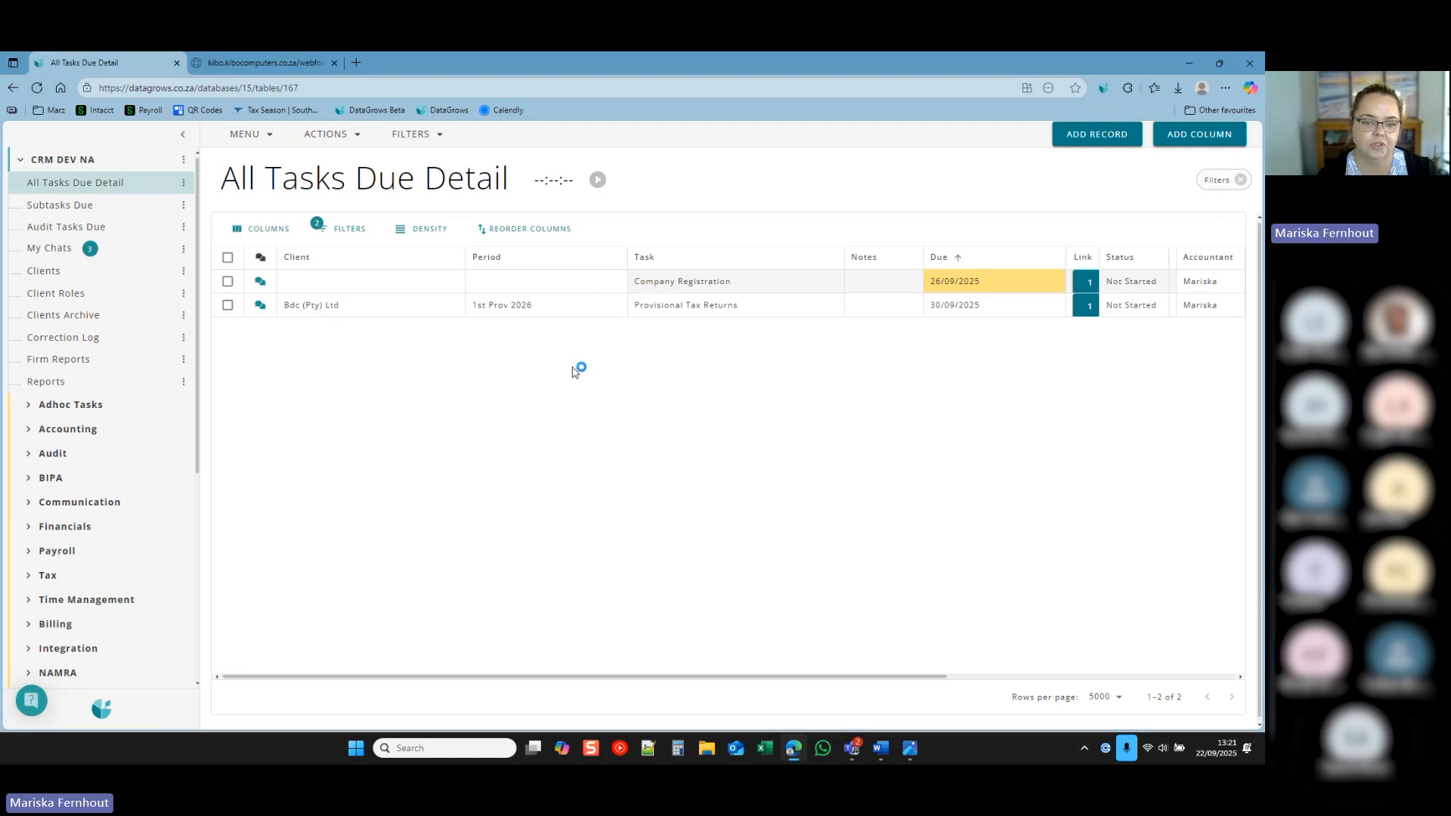
double_click(688, 283)
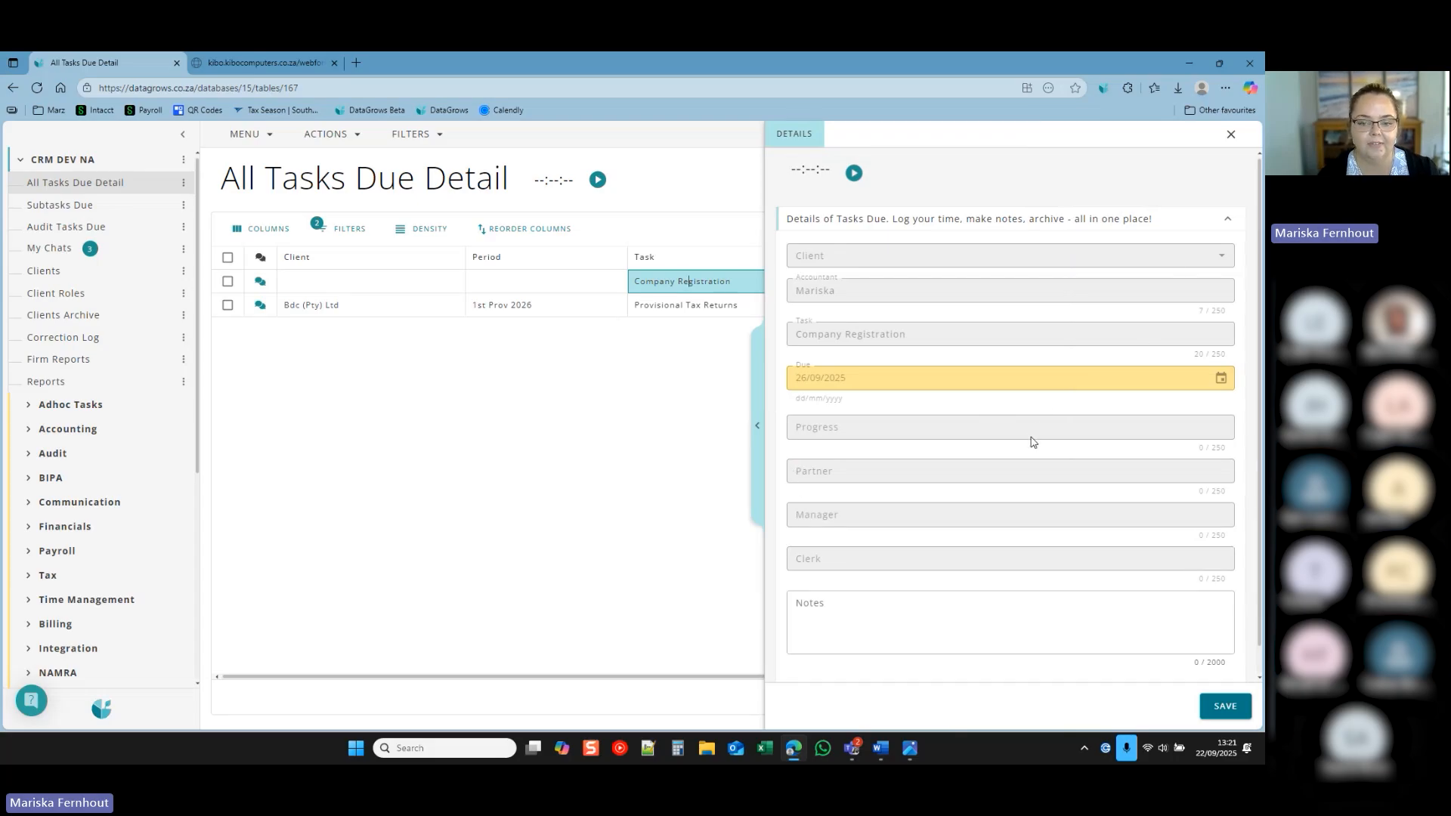
click(1232, 134)
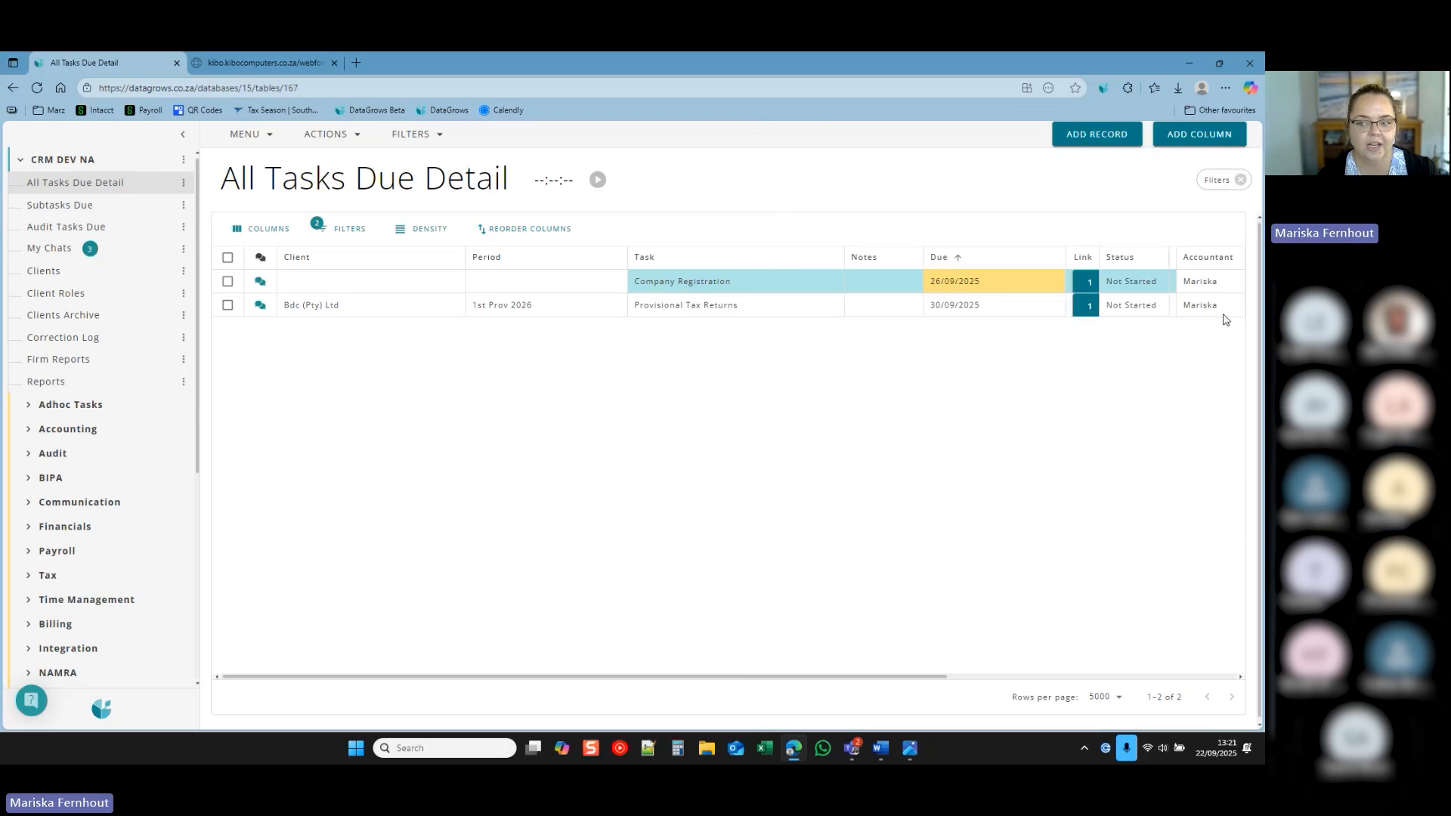
Clear the filters on All Tasks Due Detail and look through the column visibility and column order settings.
click(1243, 183)
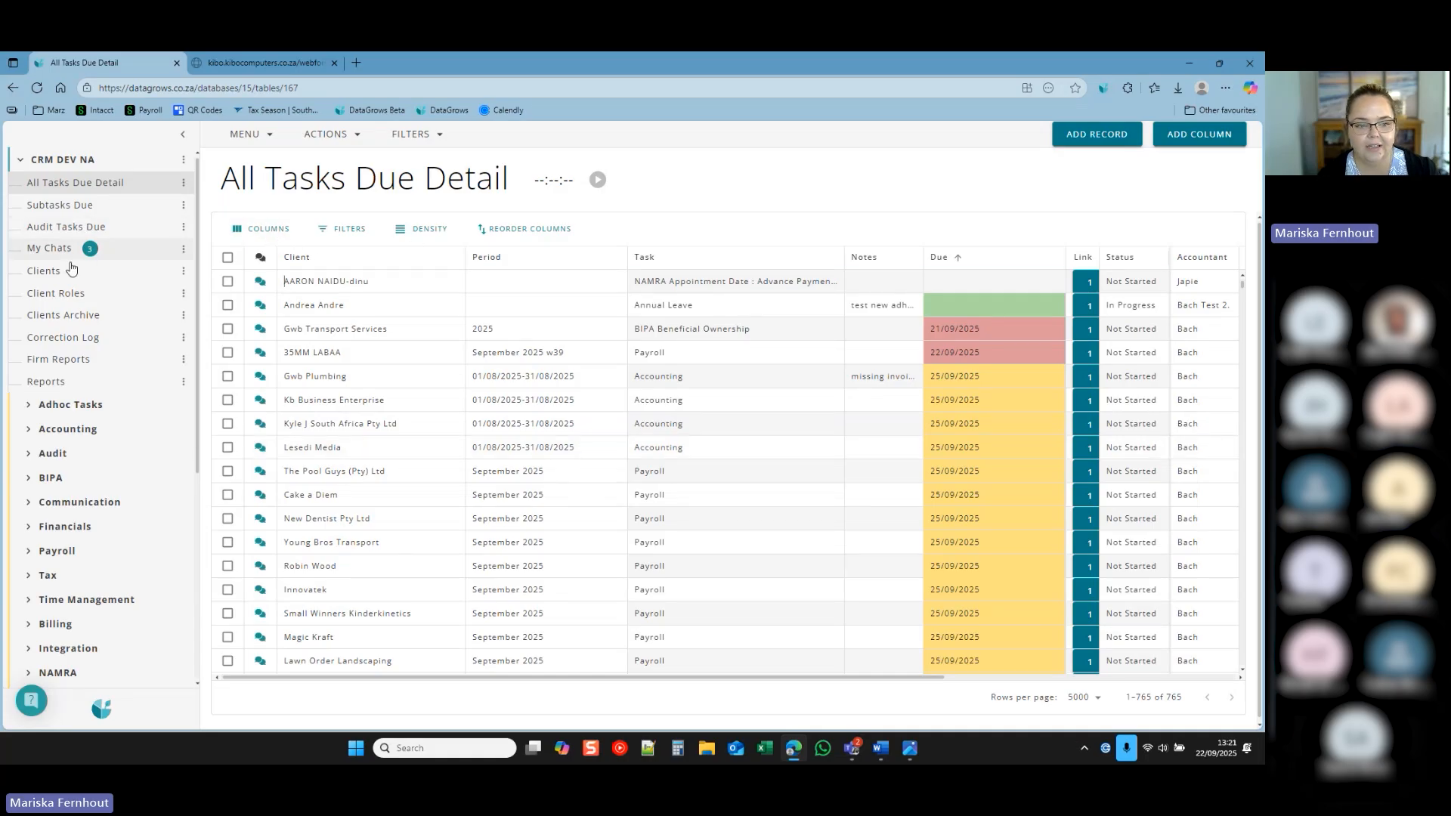
click(257, 231)
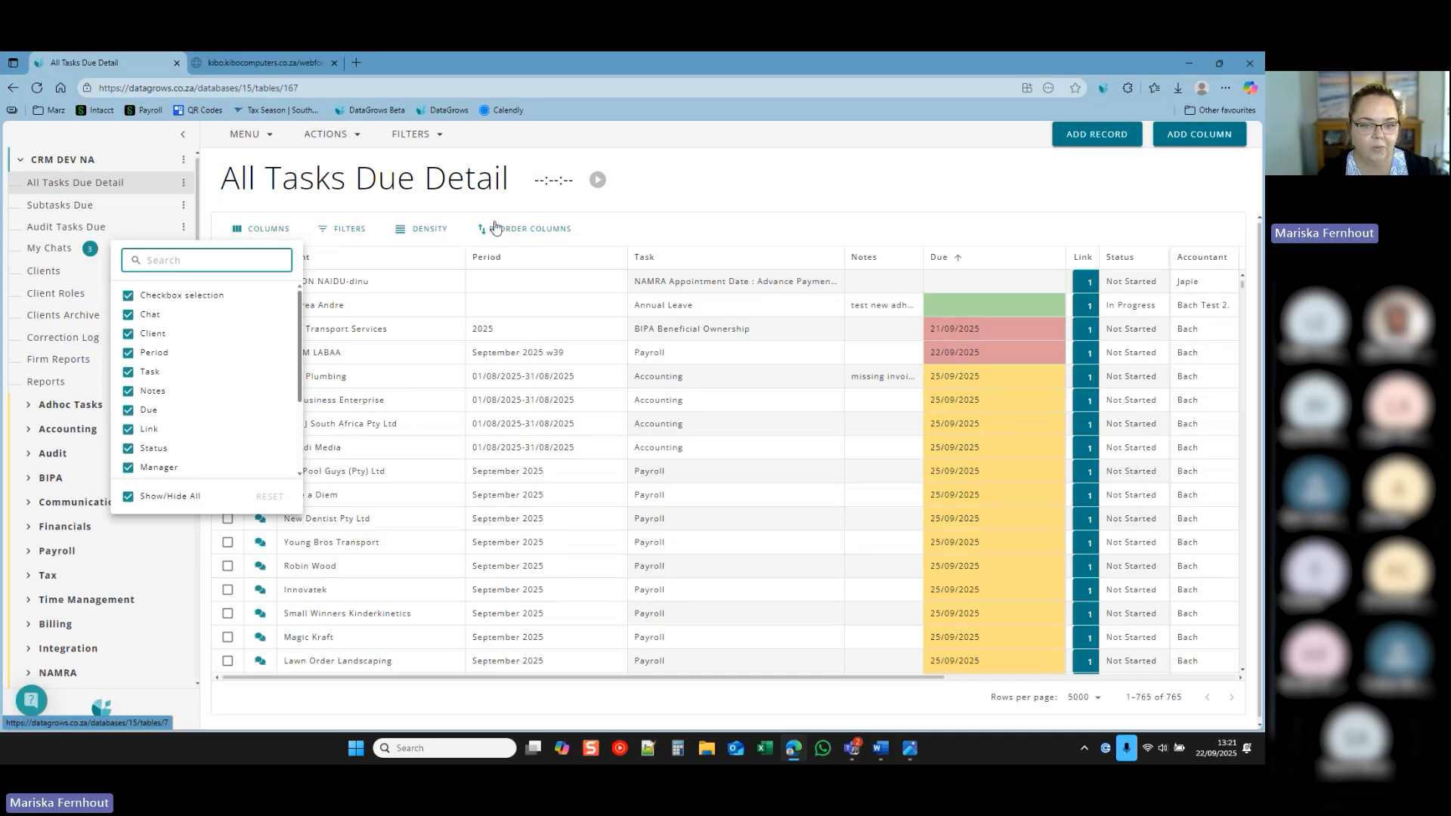
click(531, 229)
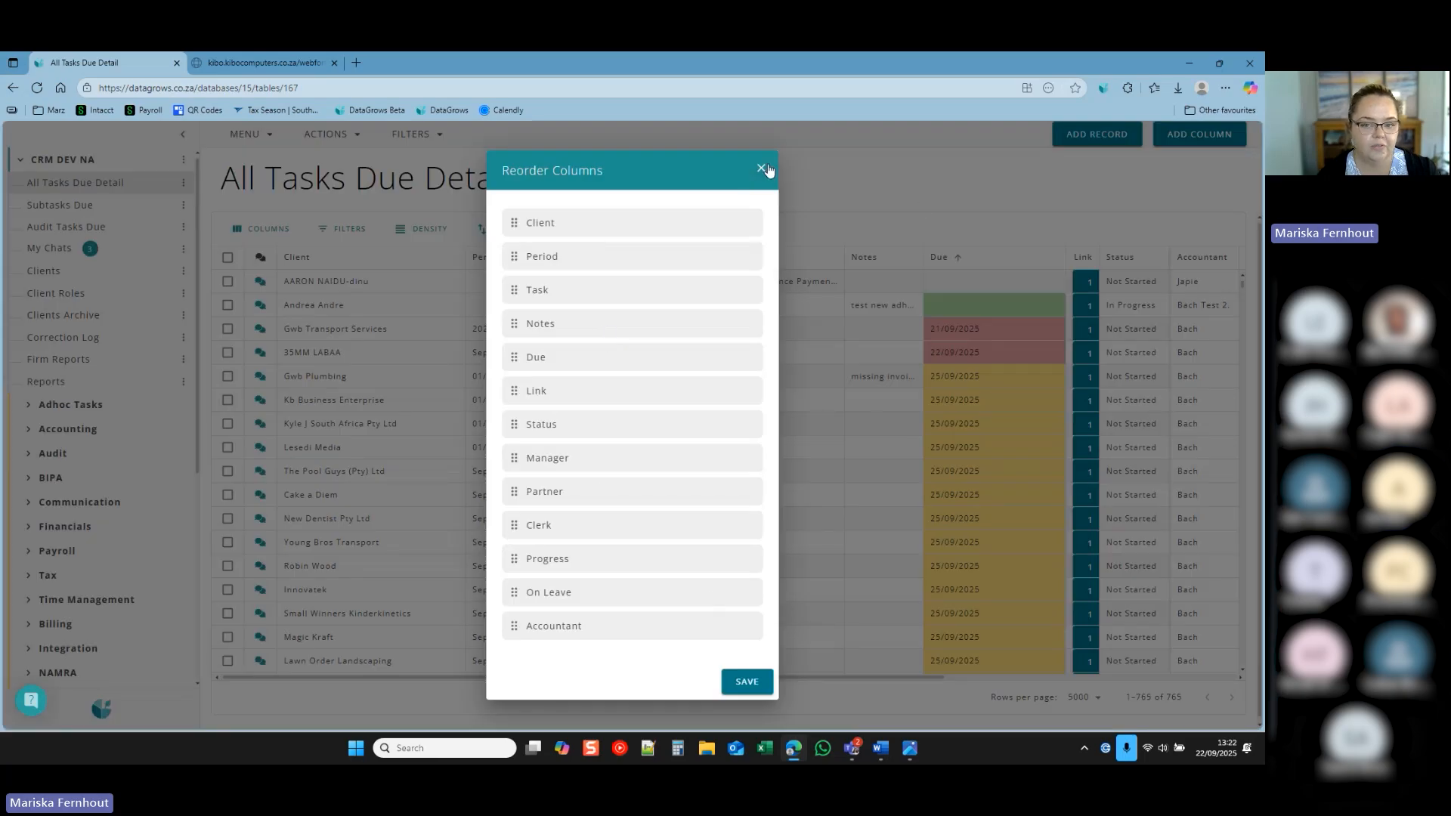
click(762, 170)
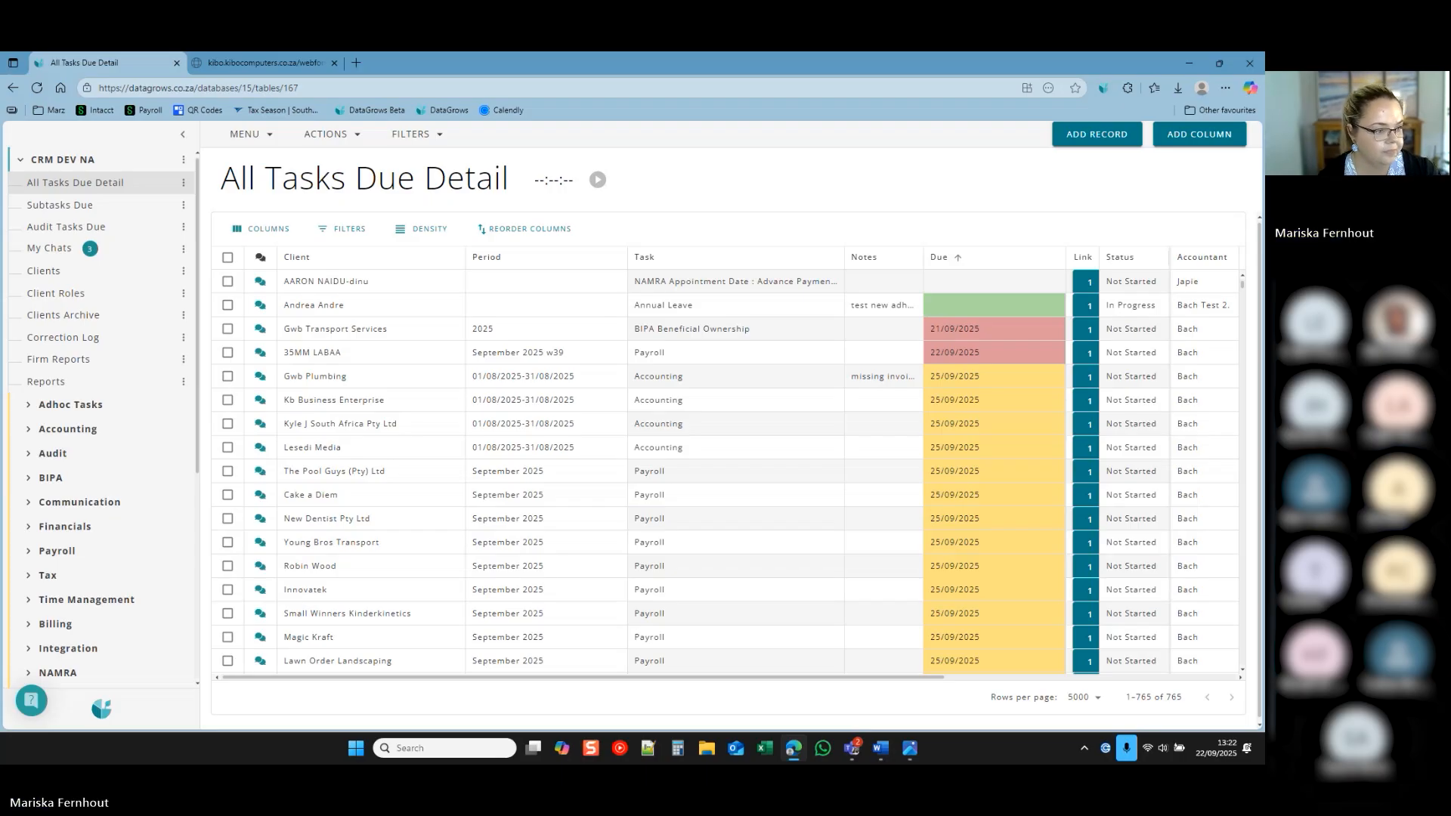
Open the Reports table and widen the Report Name column so the full report names fit.
click(46, 381)
click(37, 88)
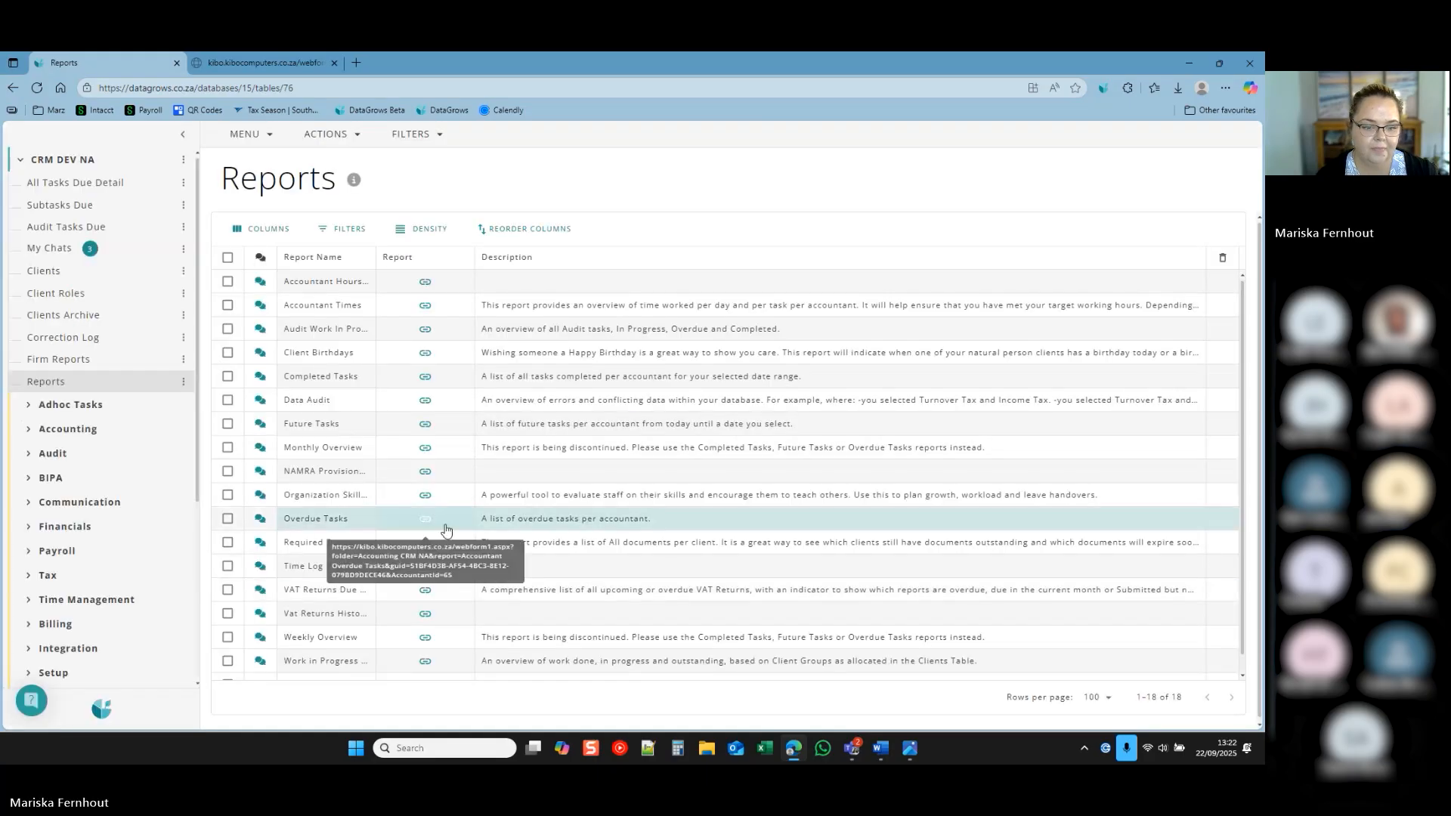
scroll(444, 552, down, 1)
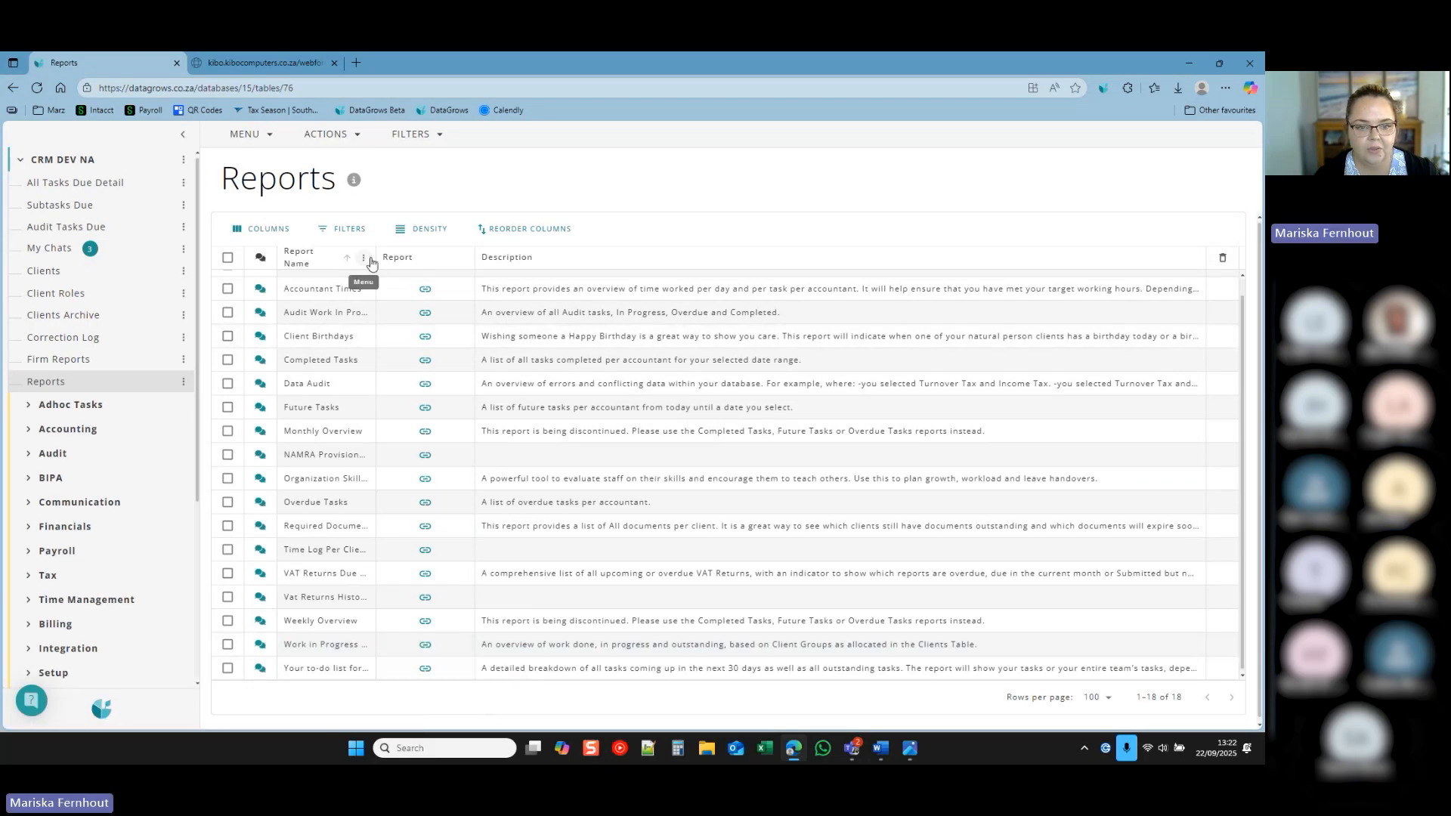
drag(376, 257, 565, 258)
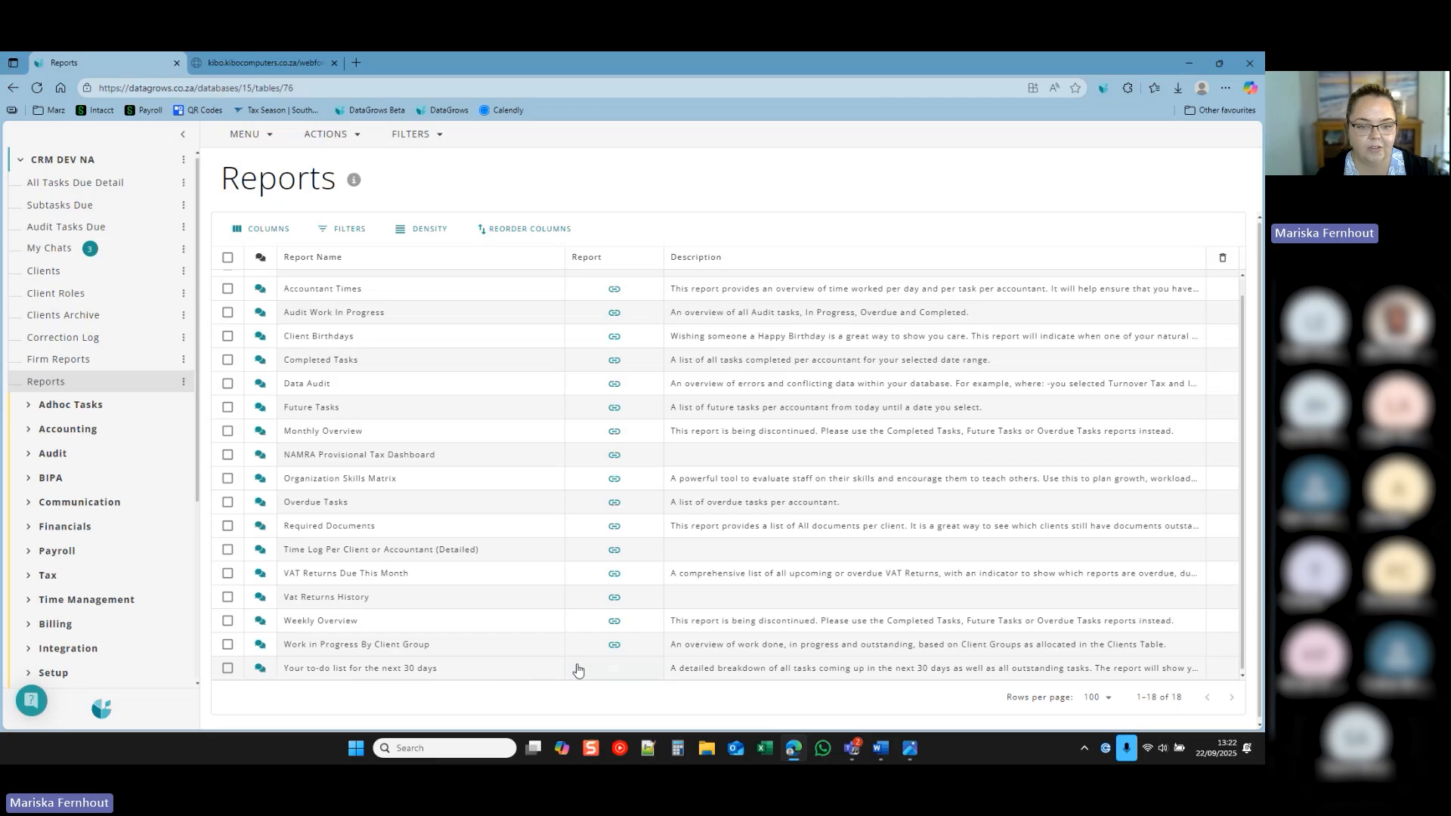
Open the "Your to-do list for the next 30 days" report and review its task summary per accountant and due date.
scroll(382, 431, up, 1)
scroll(560, 620, down, 1)
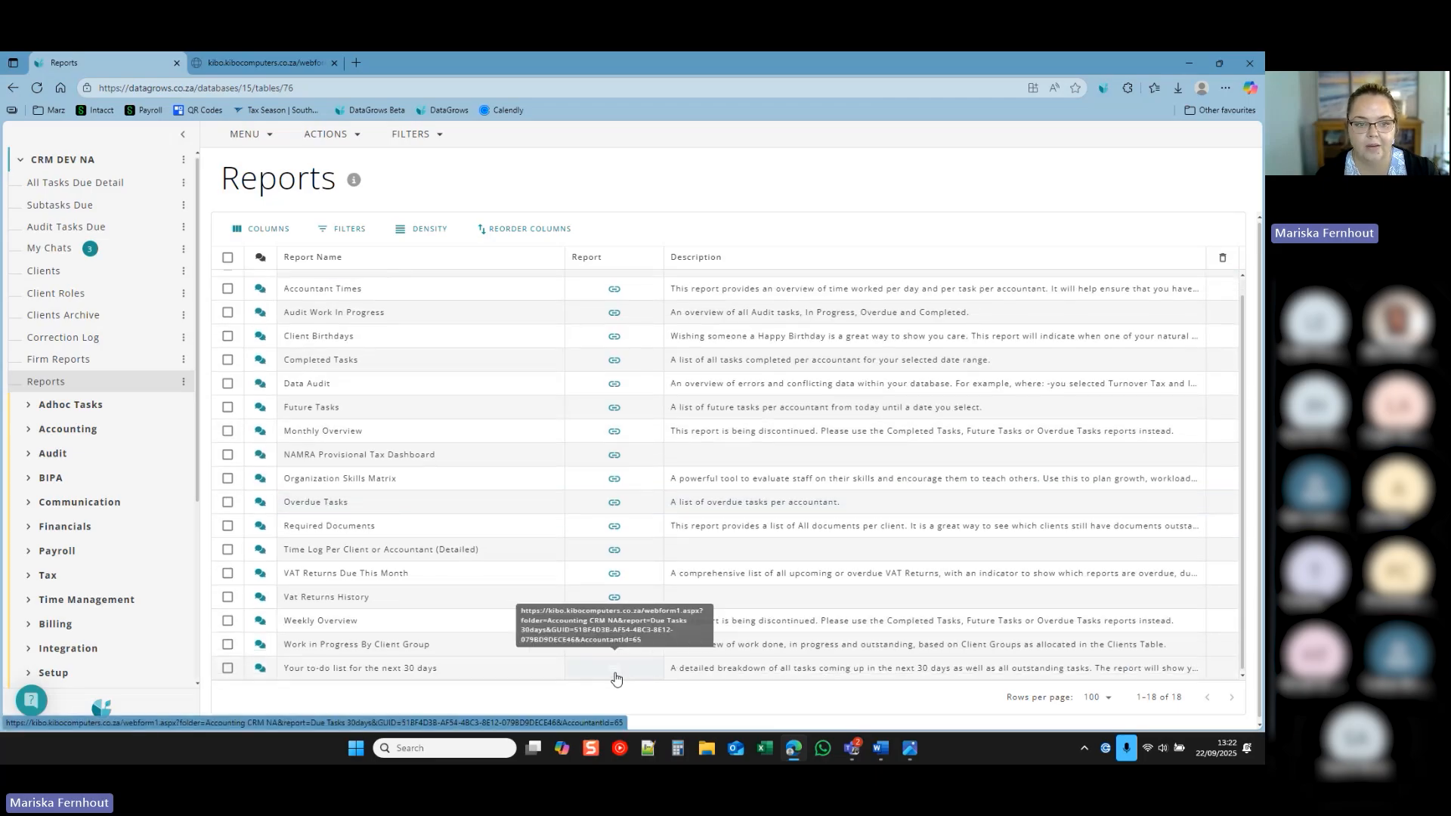
click(615, 675)
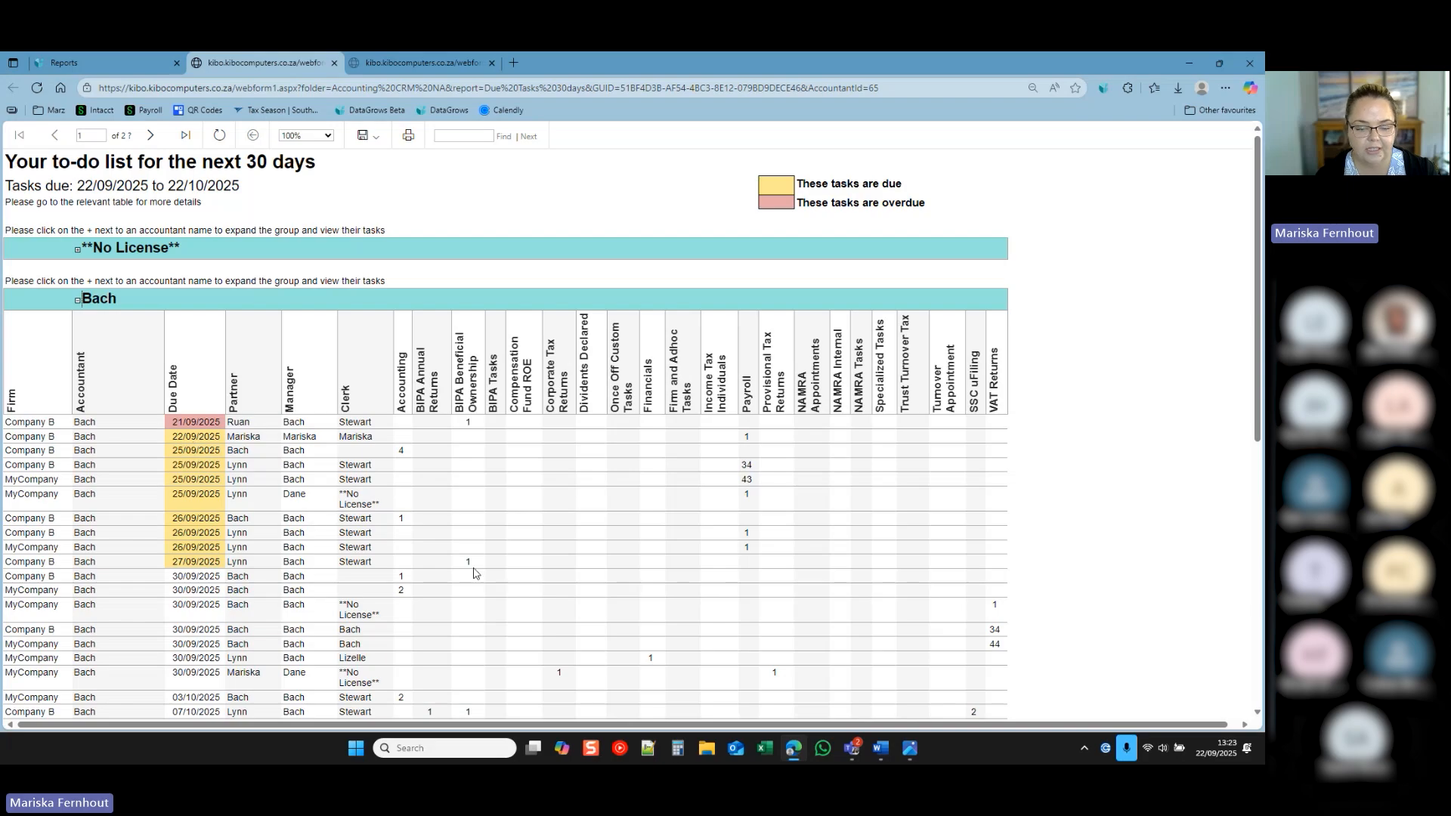
scroll(256, 549, down, 2)
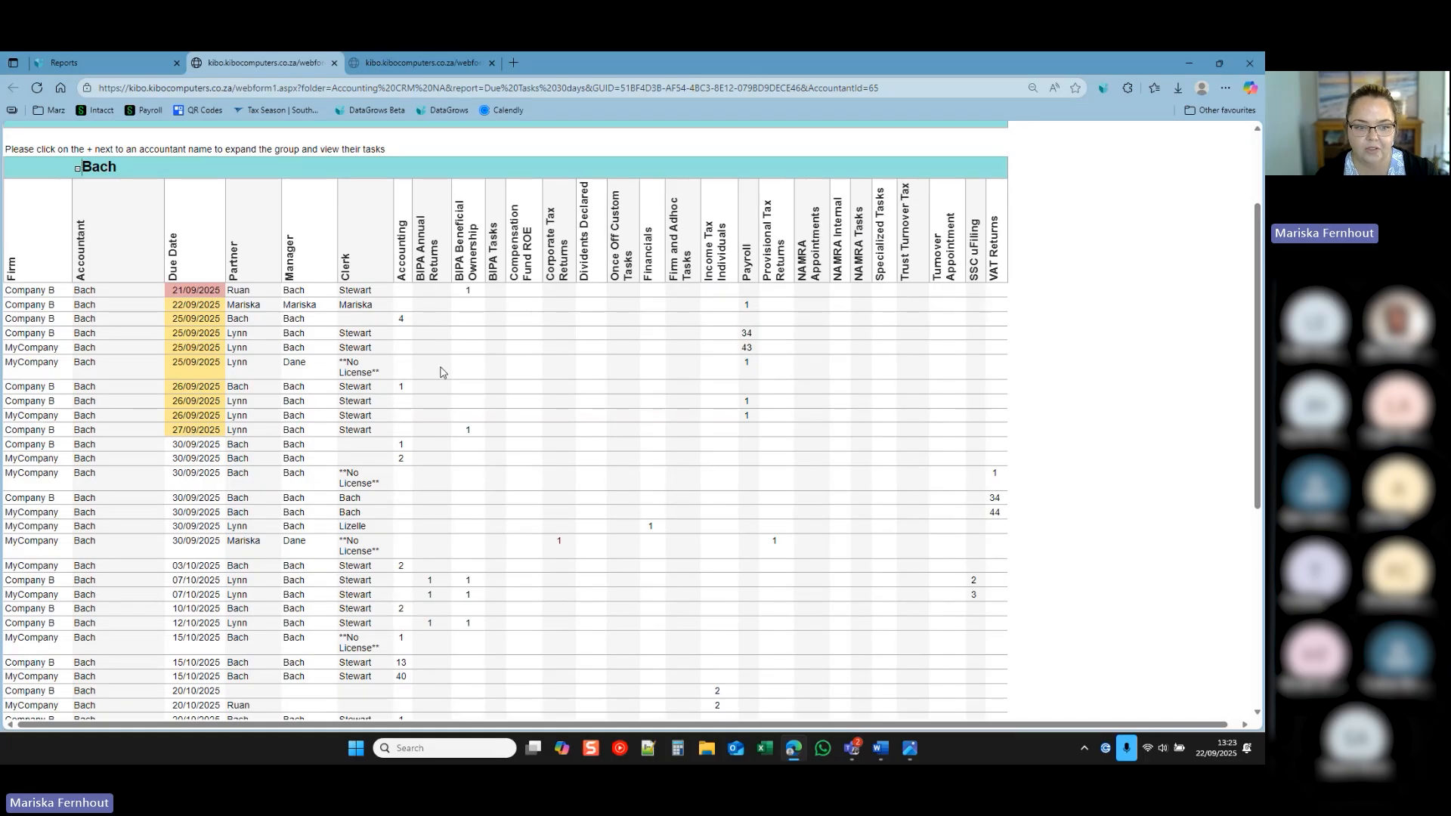
scroll(831, 491, down, 2)
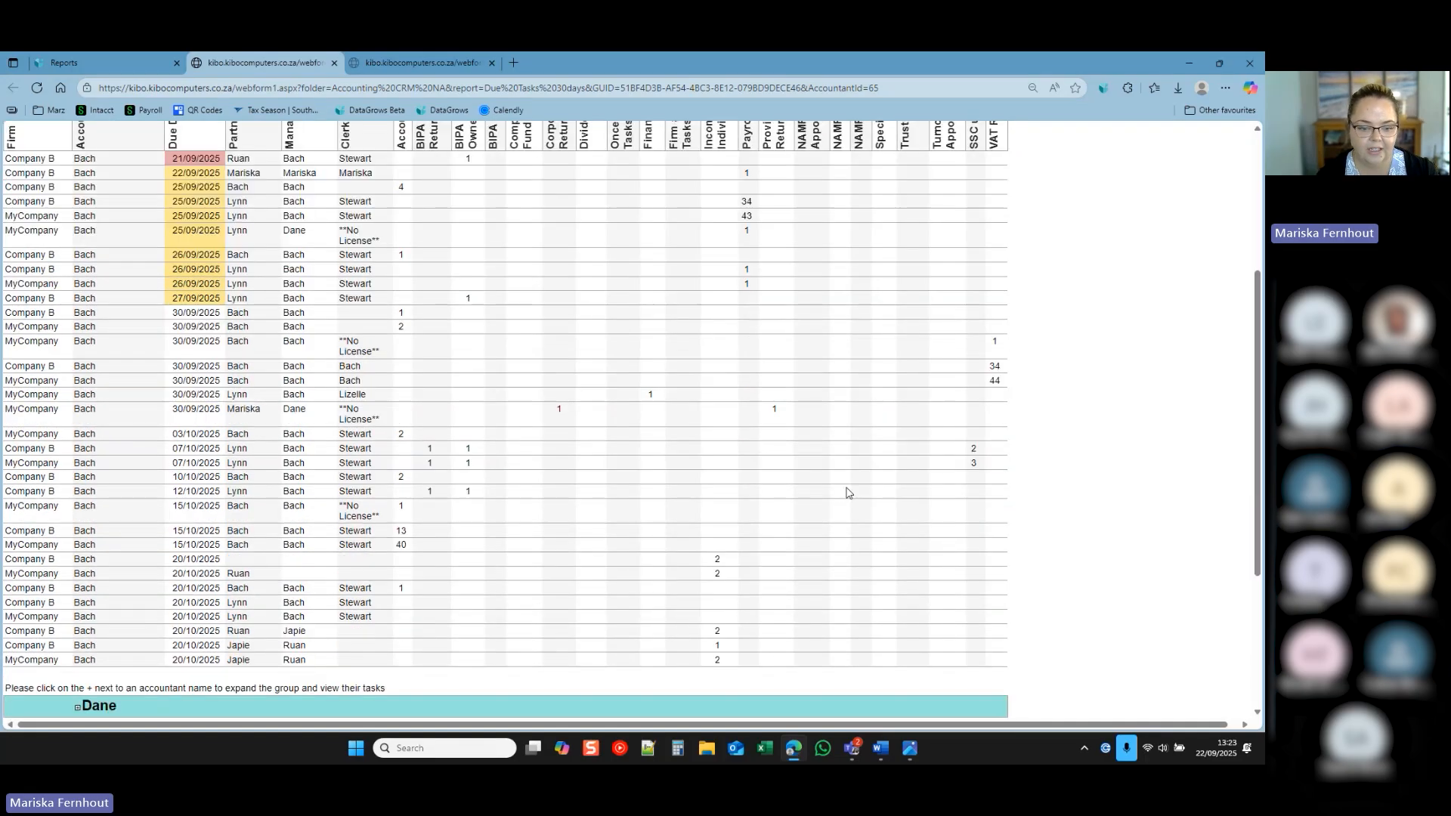
scroll(868, 497, up, 2)
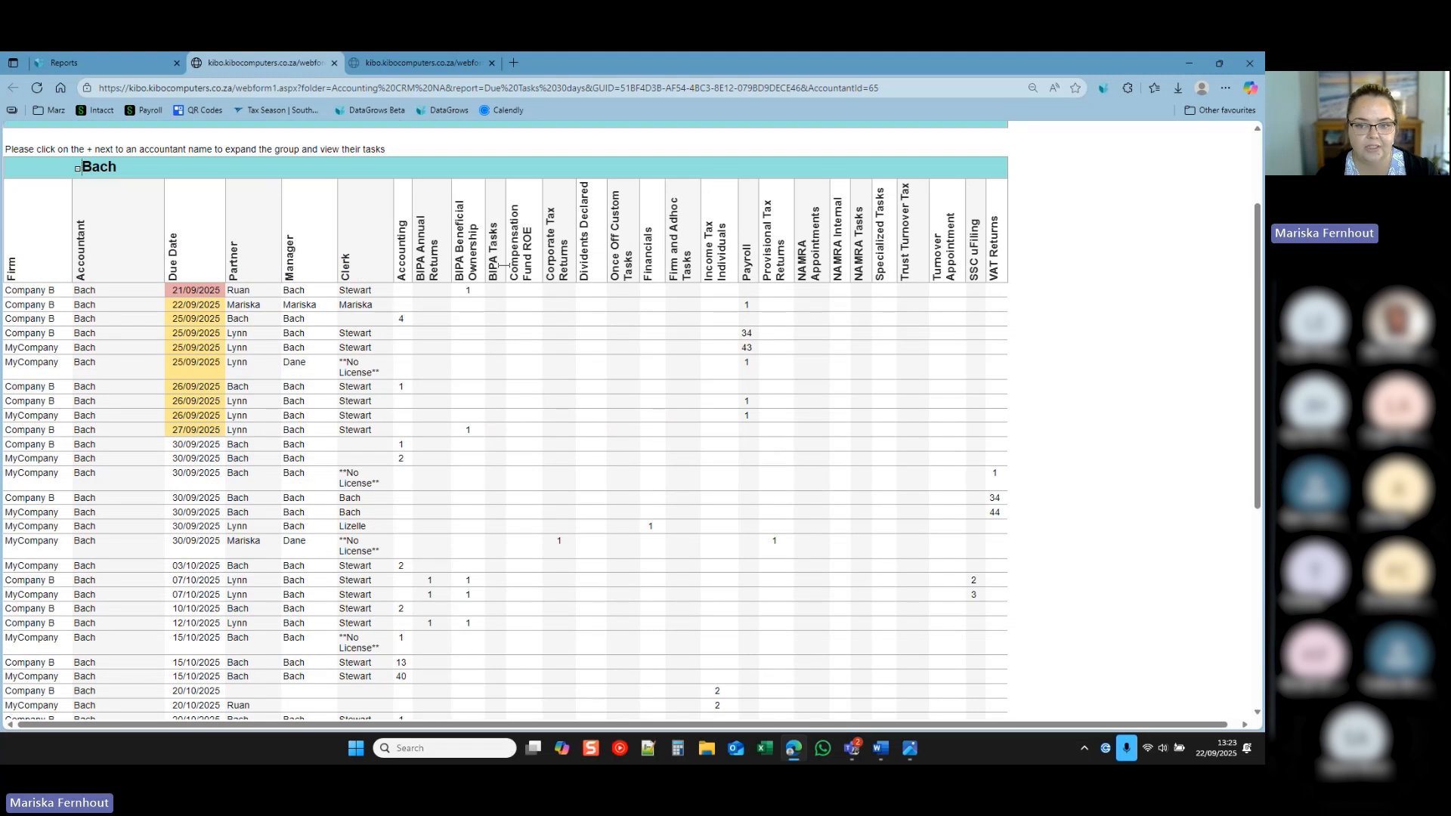
scroll(683, 538, down, 2)
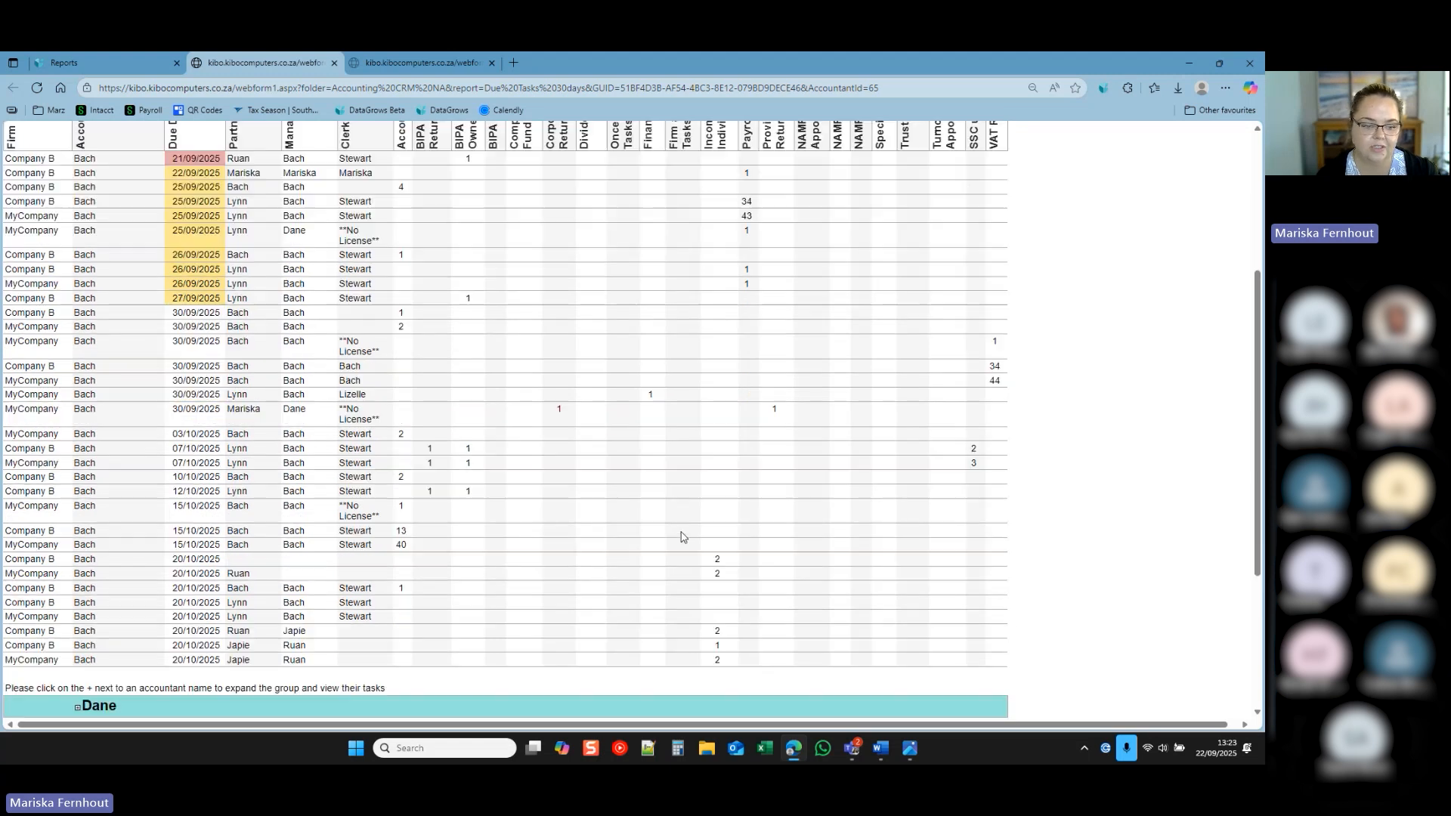
scroll(683, 539, up, 5)
Go to page 3 of the to-do report and expand the Annual/Bi-Annual and Monthly task groups.
click(152, 136)
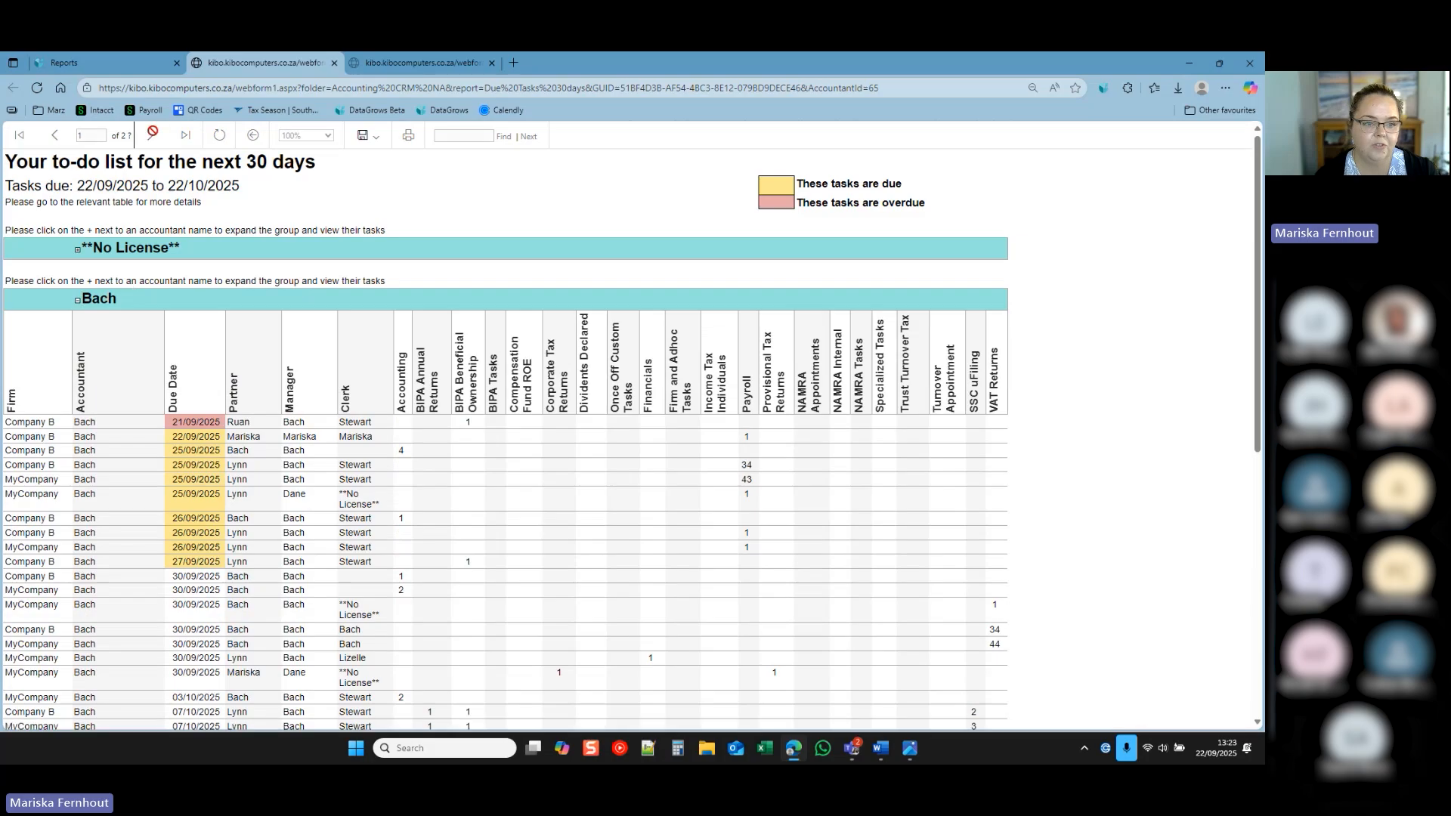
click(152, 136)
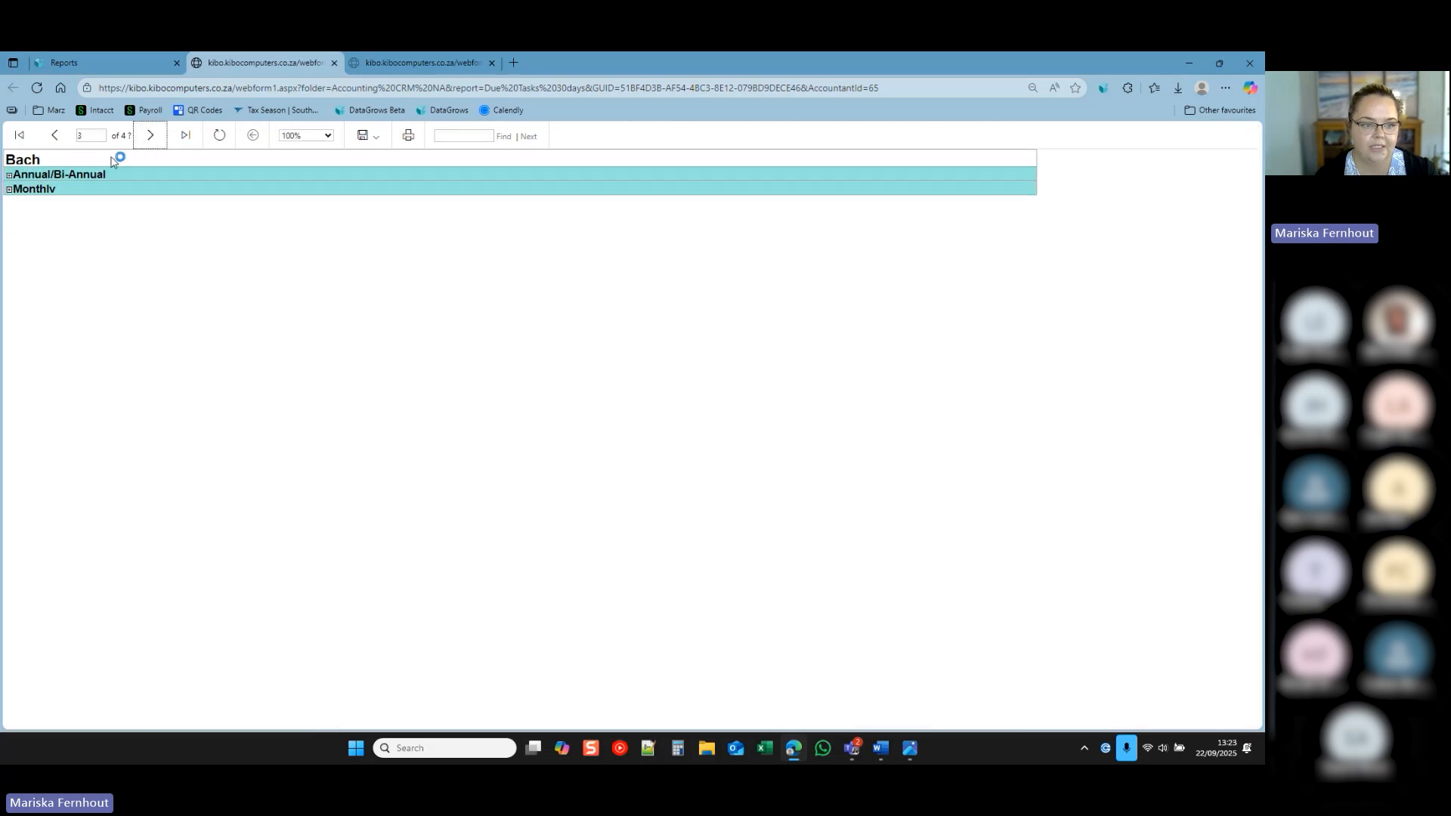
click(9, 176)
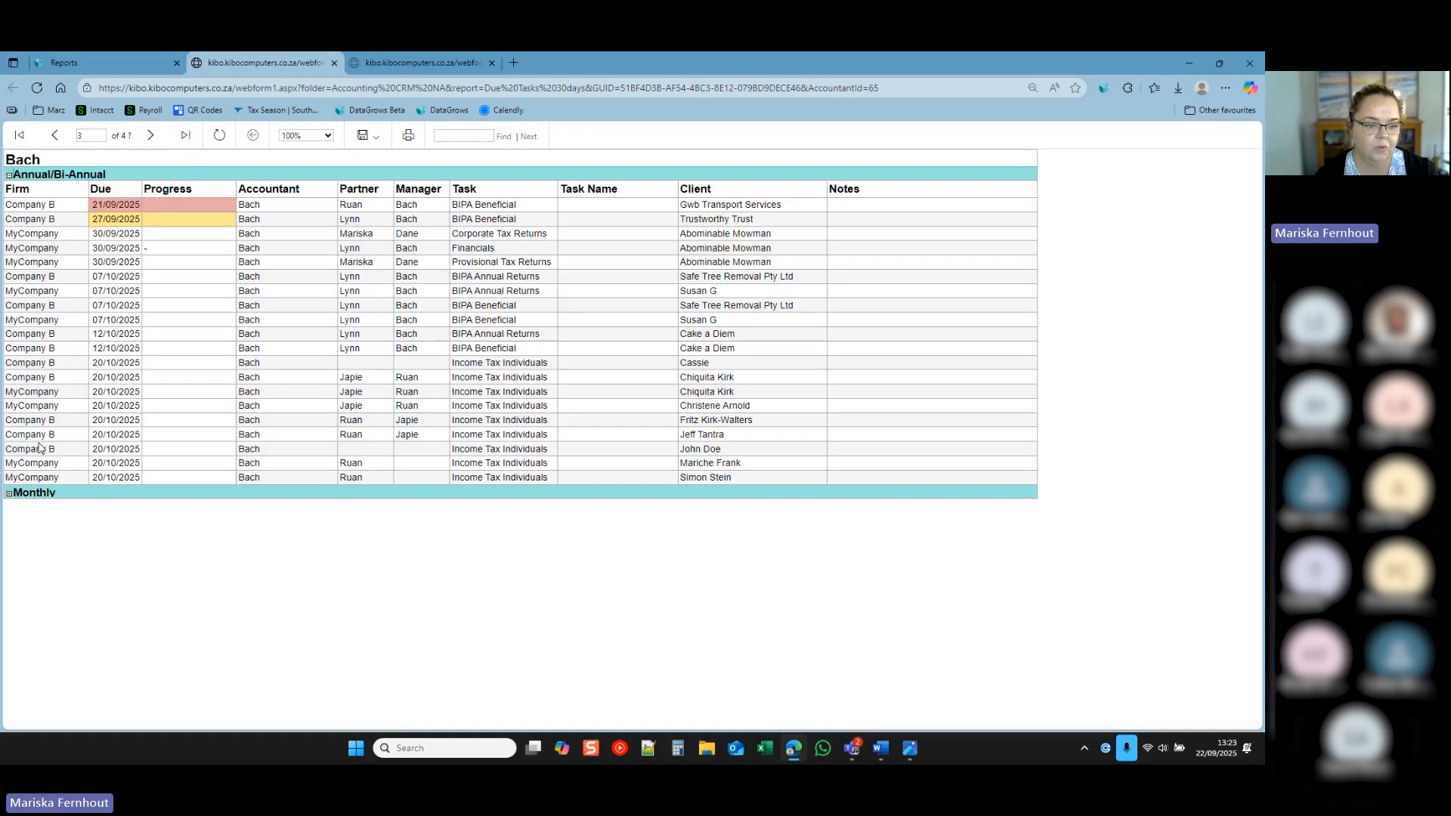
click(9, 496)
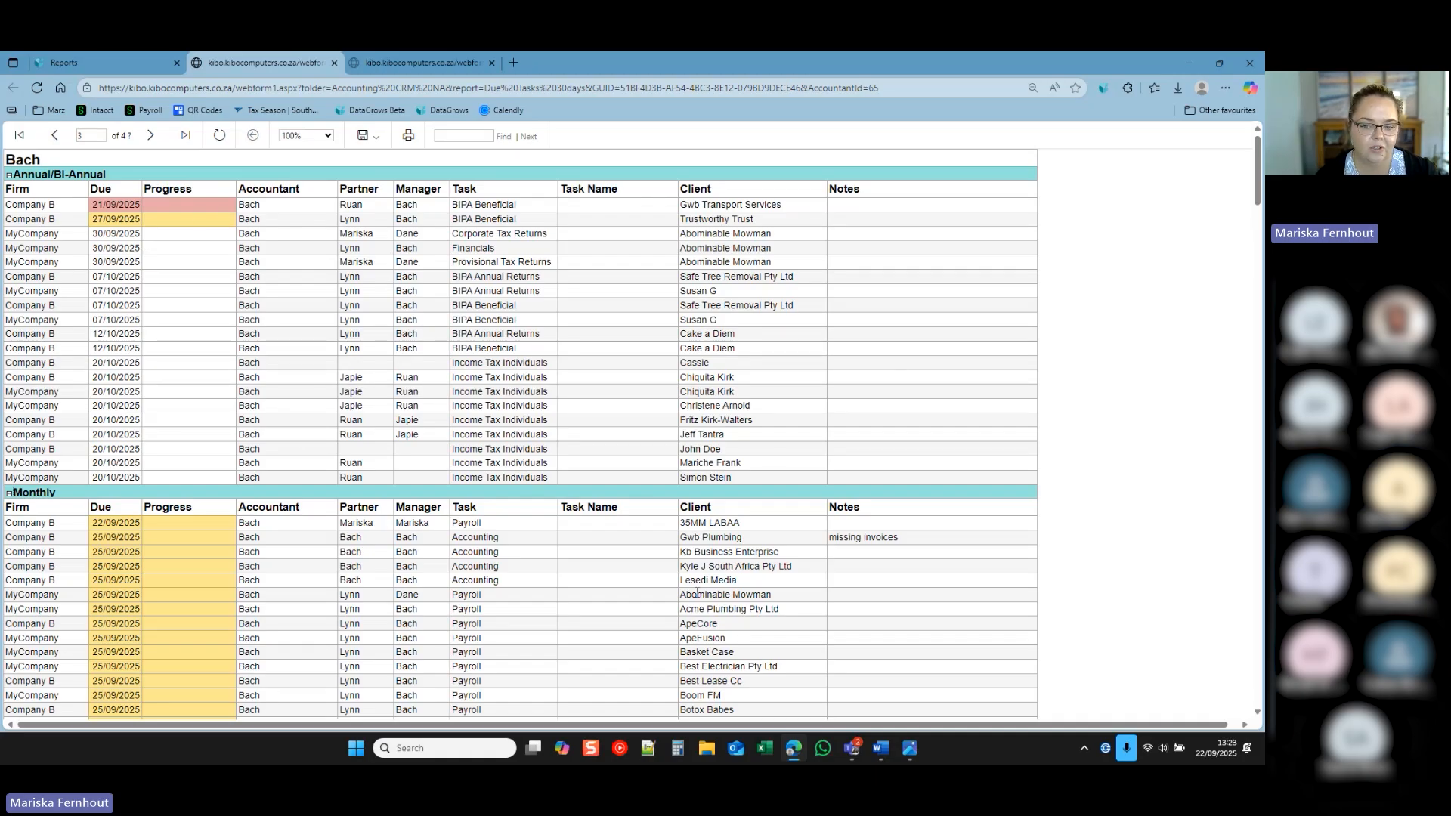
Review the individual tasks listed in the expanded Monthly group, and close both open report pages.
scroll(696, 594, down, 2)
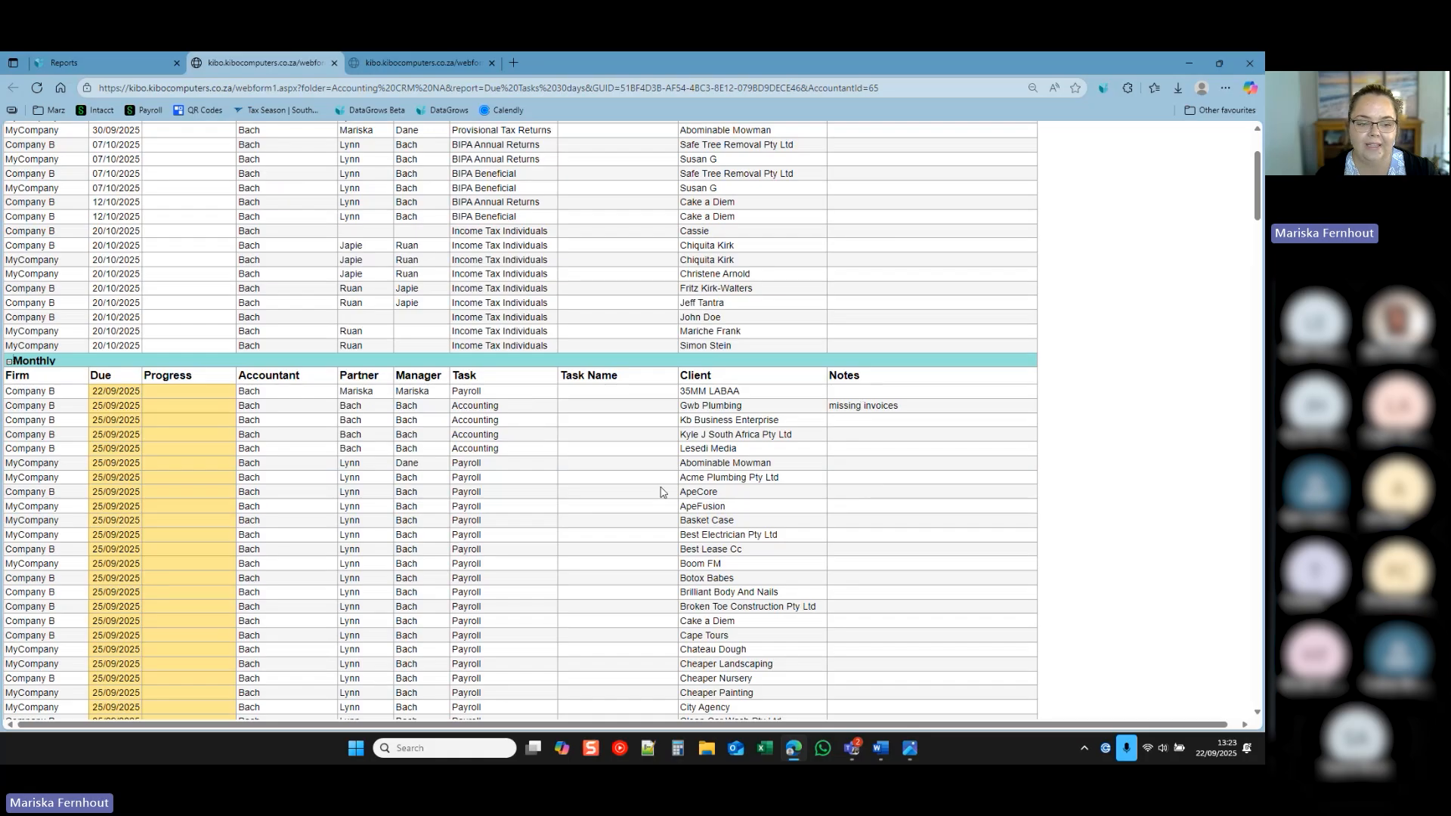
scroll(660, 492, down, 10)
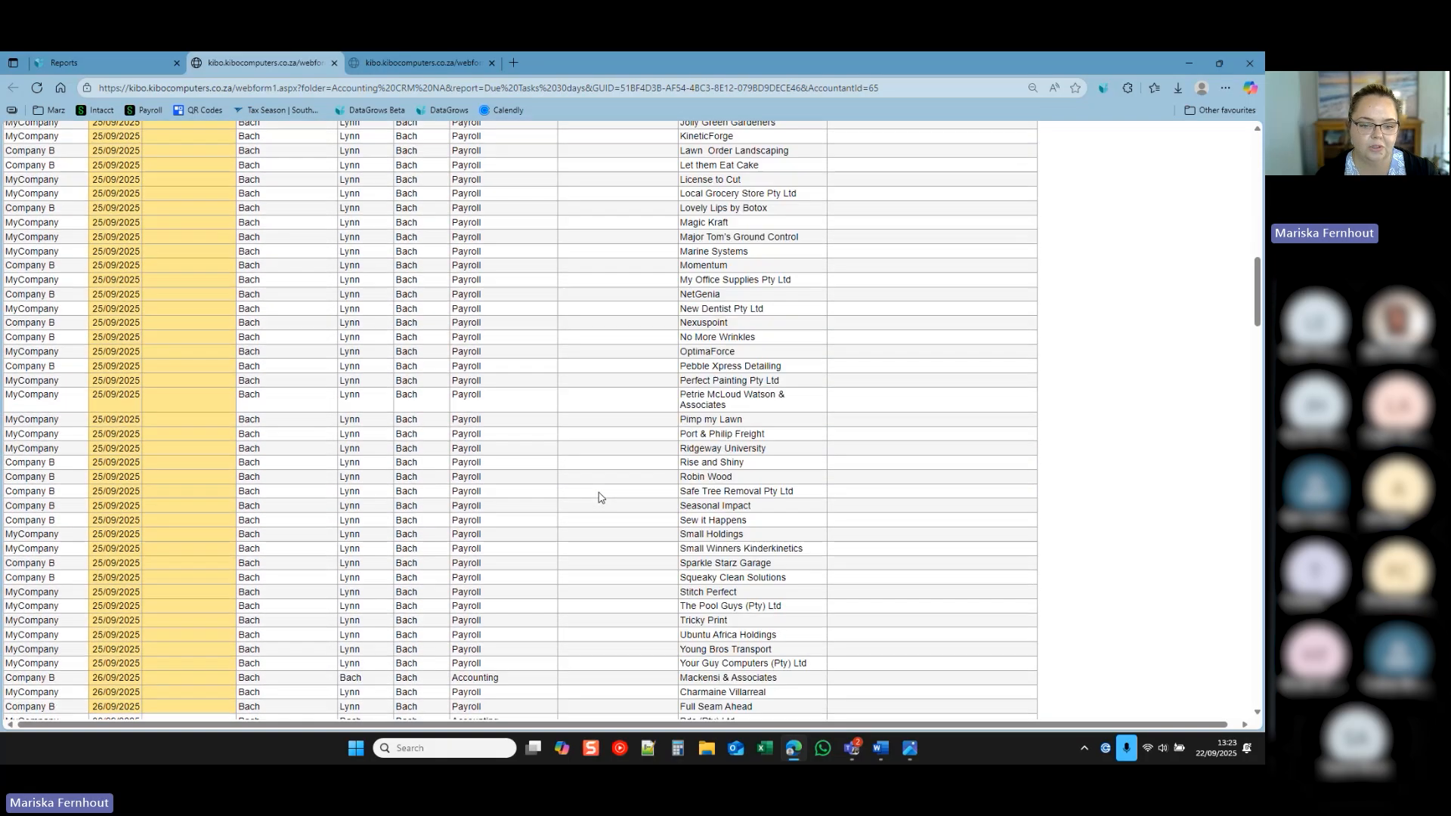
scroll(600, 498, down, 15)
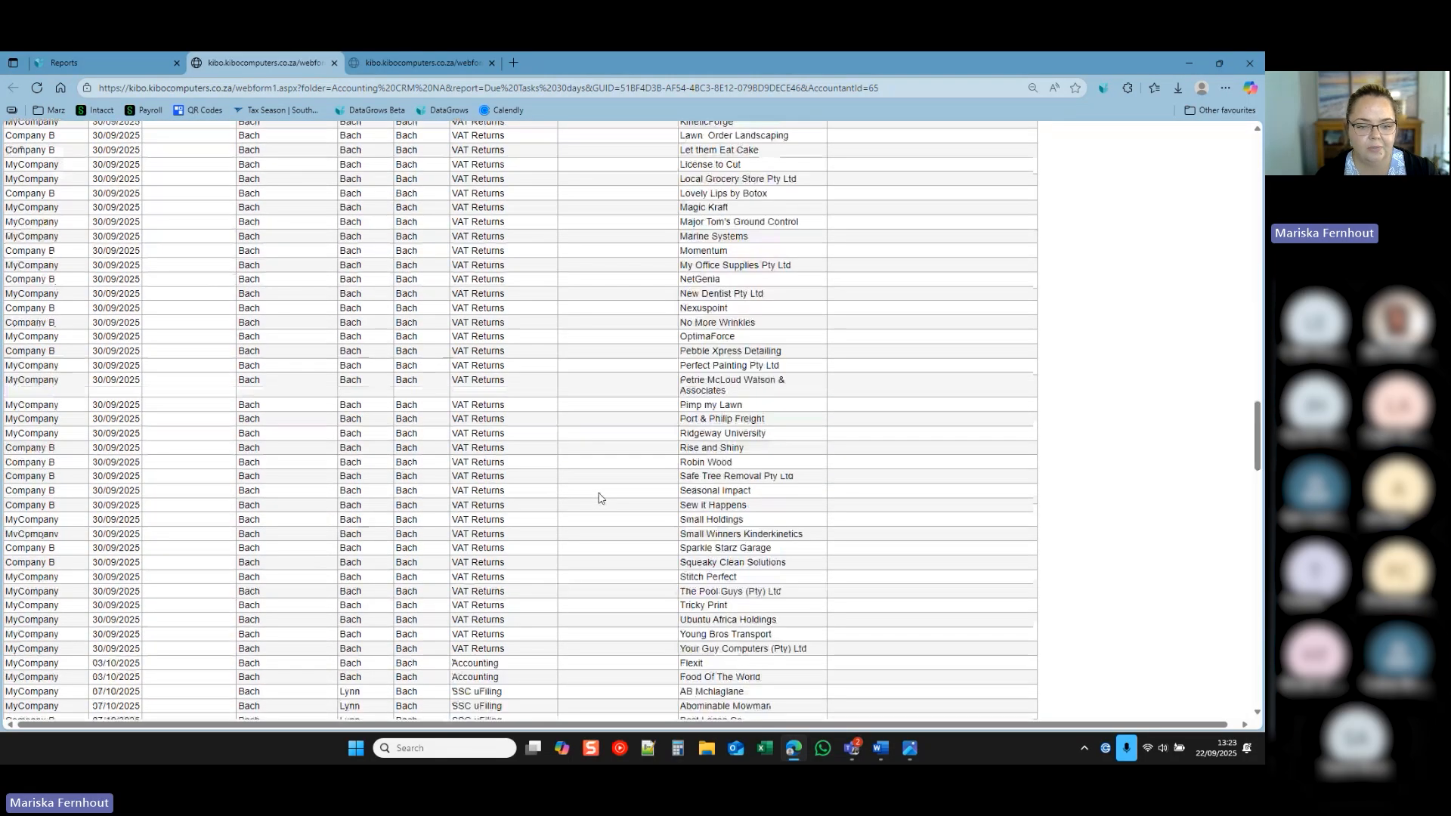
scroll(599, 498, down, 4)
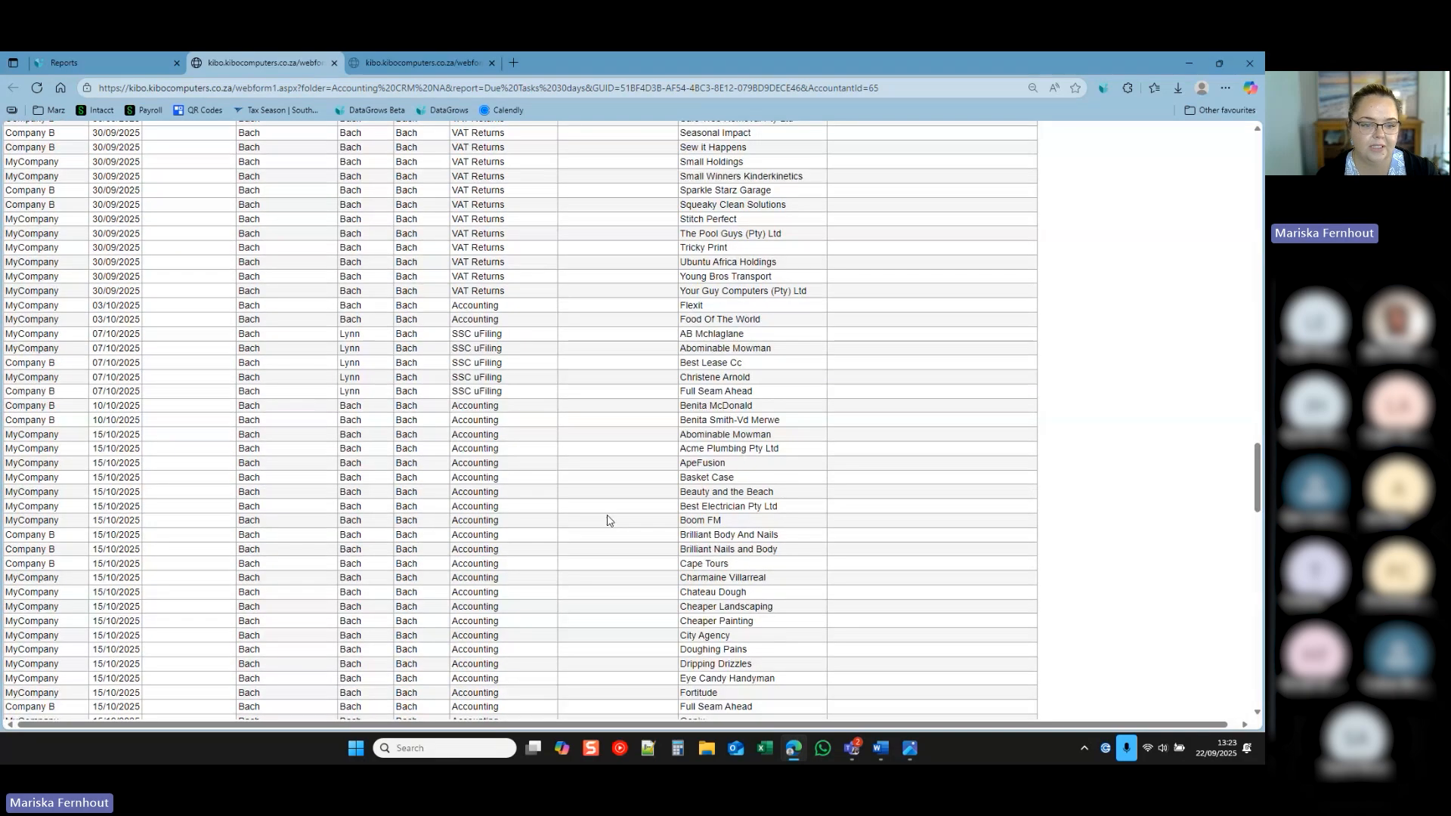
scroll(606, 519, up, 8)
scroll(607, 520, up, 10)
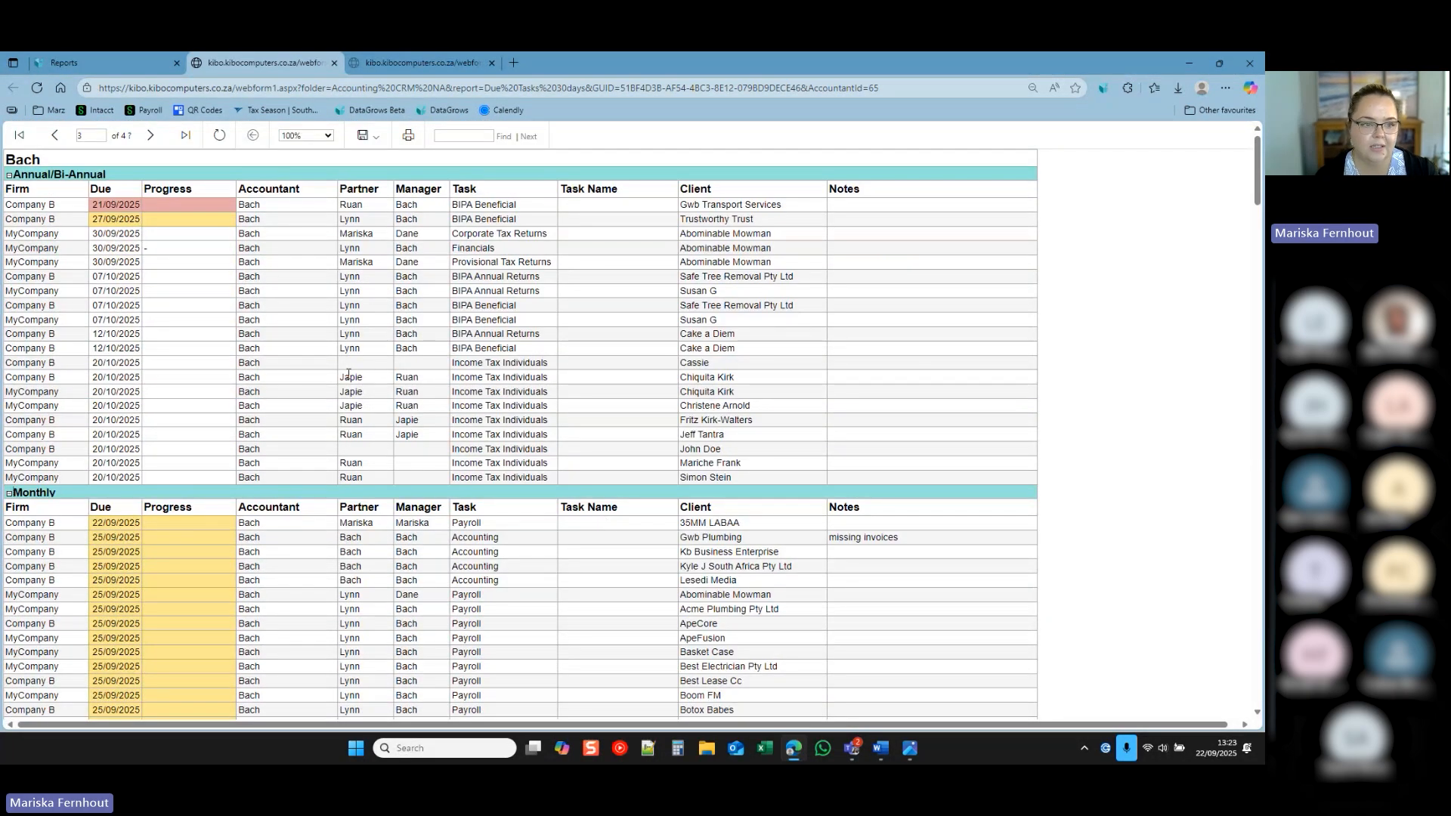
click(334, 63)
click(334, 63)
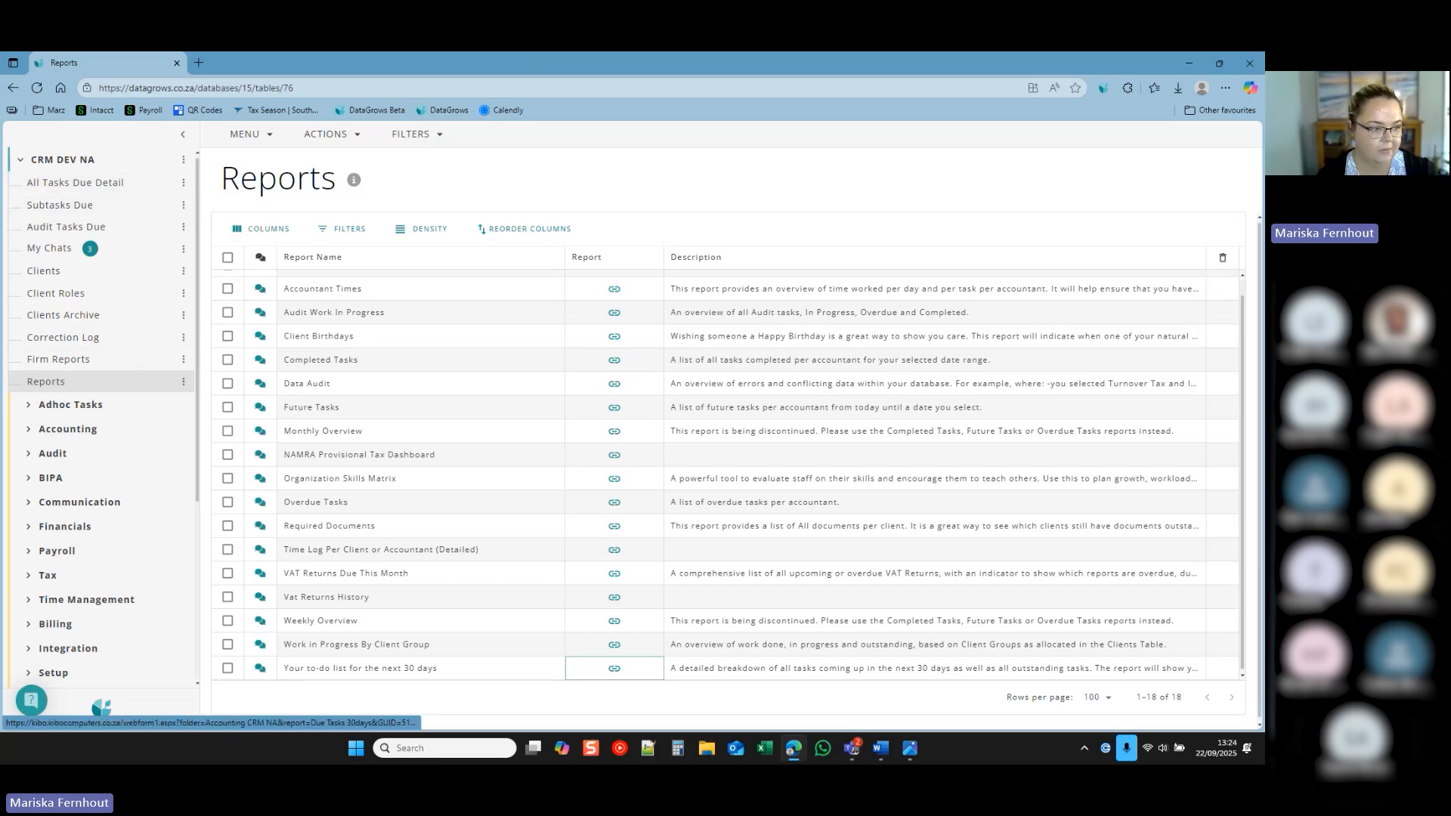
Open the Basket Case record from the Clients table and expand its details to full width.
click(44, 270)
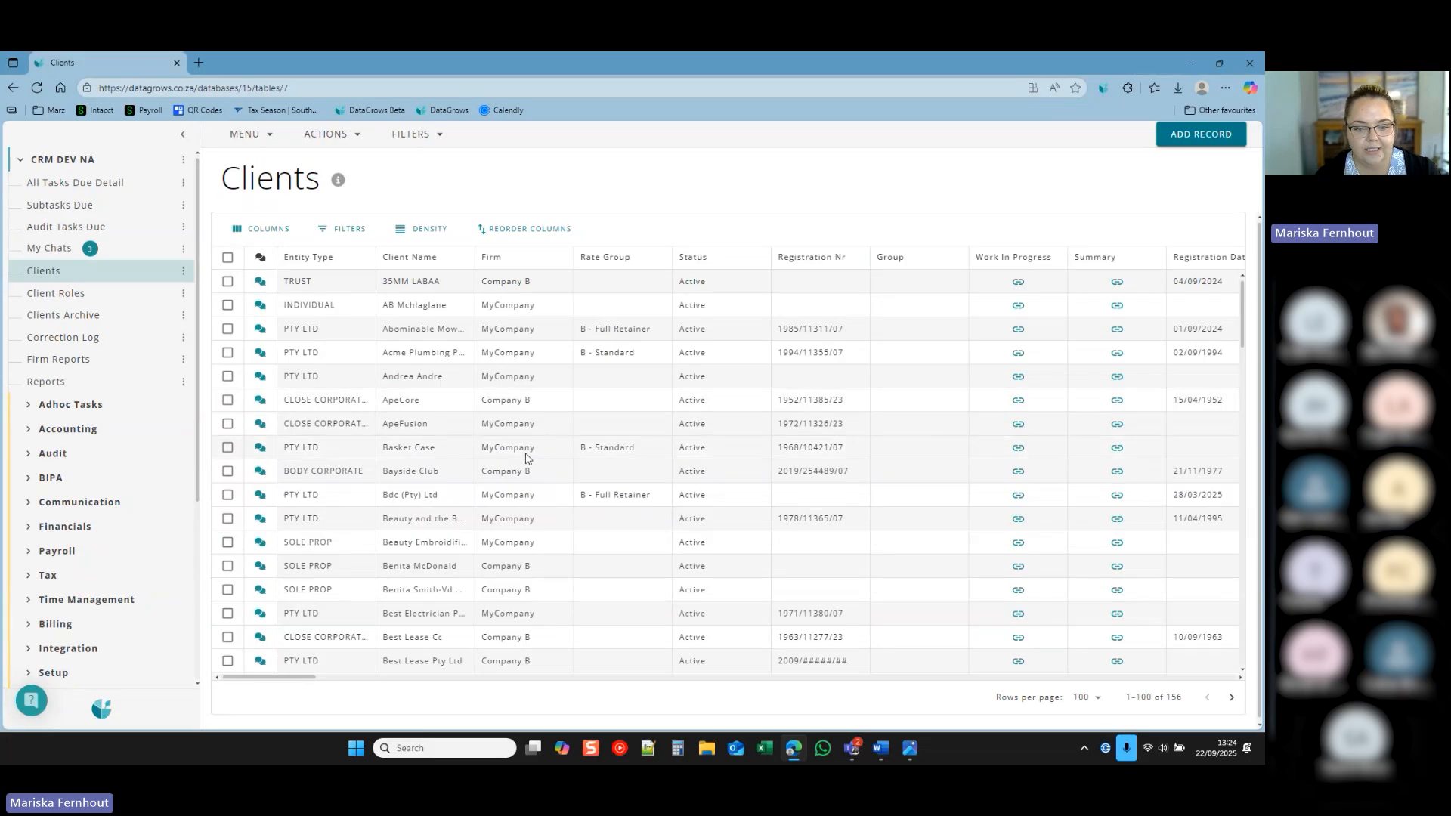
click(635, 457)
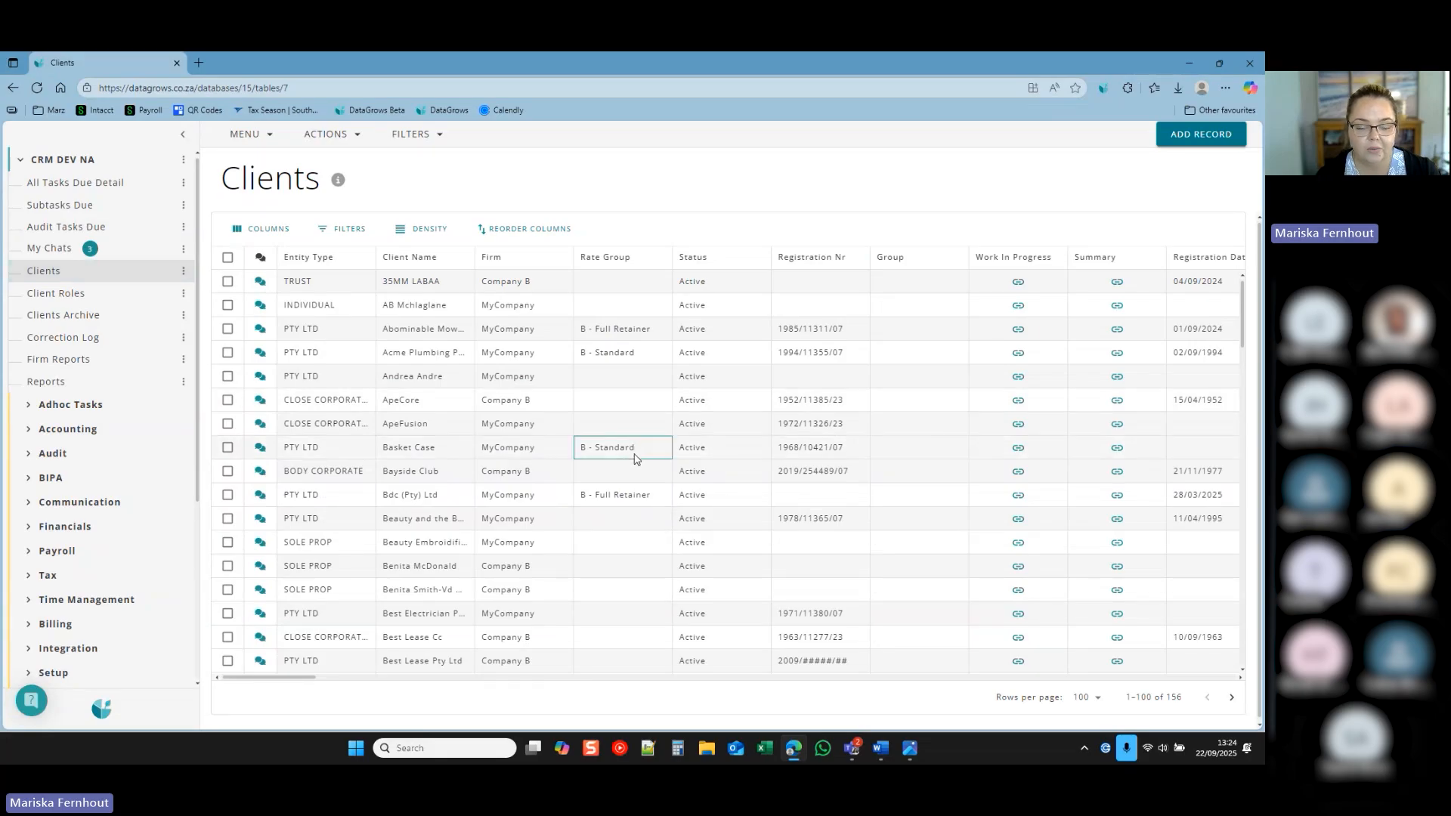
double_click(634, 455)
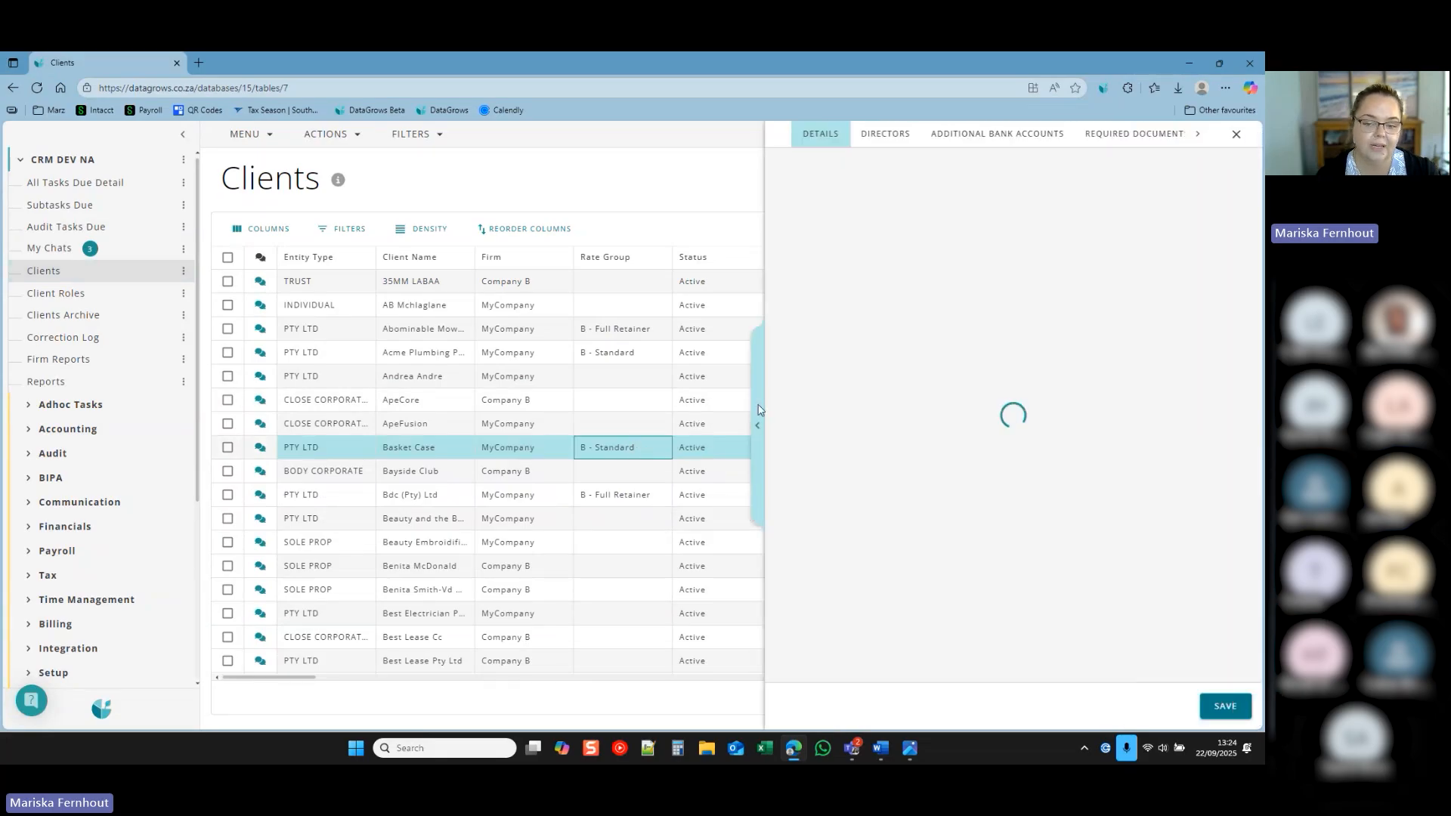
click(759, 411)
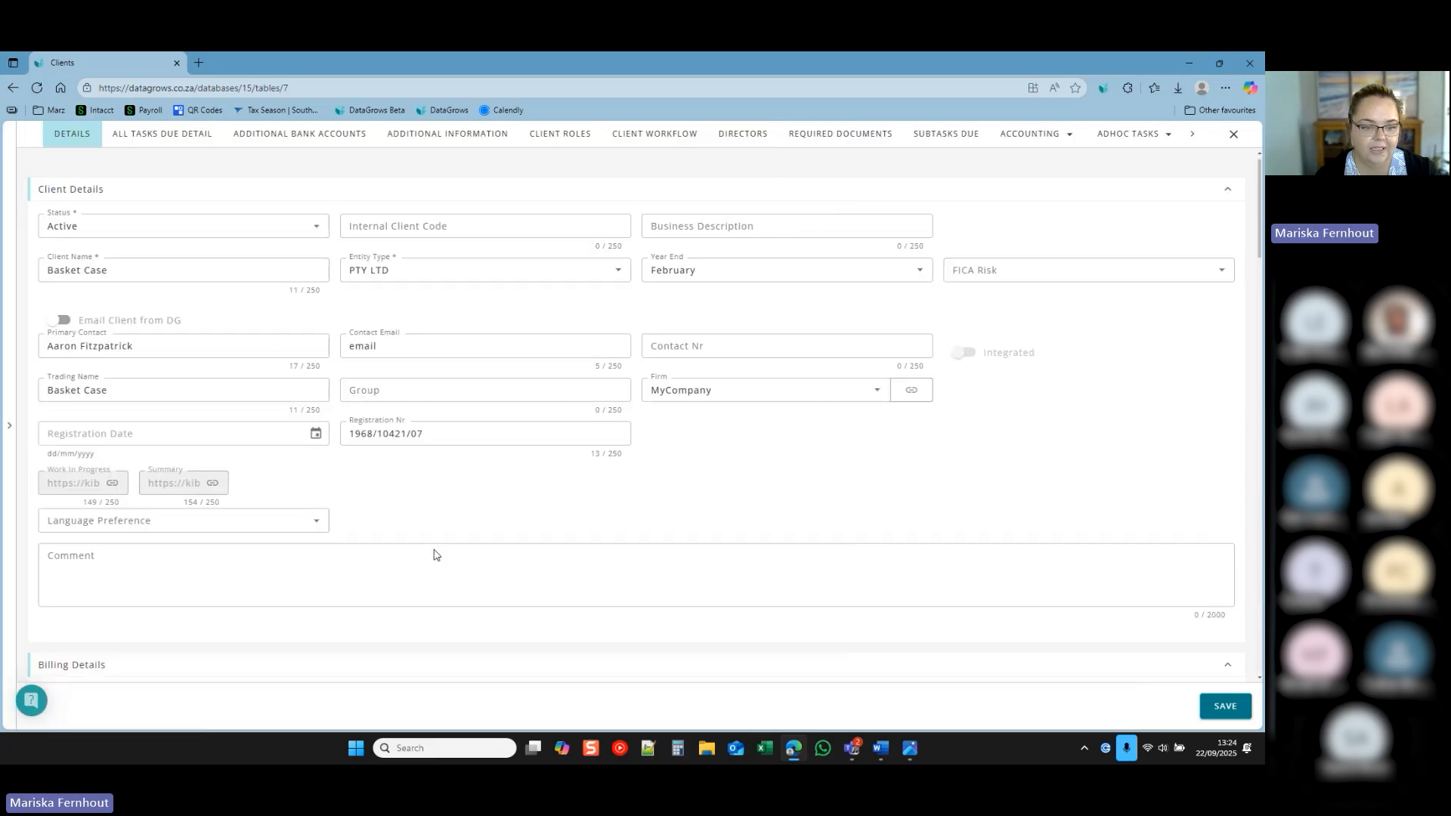
Switch on Financials, Weekly Payroll, SSC and Audit in Basket Case's Services section, and close the record without saving.
scroll(434, 556, down, 20)
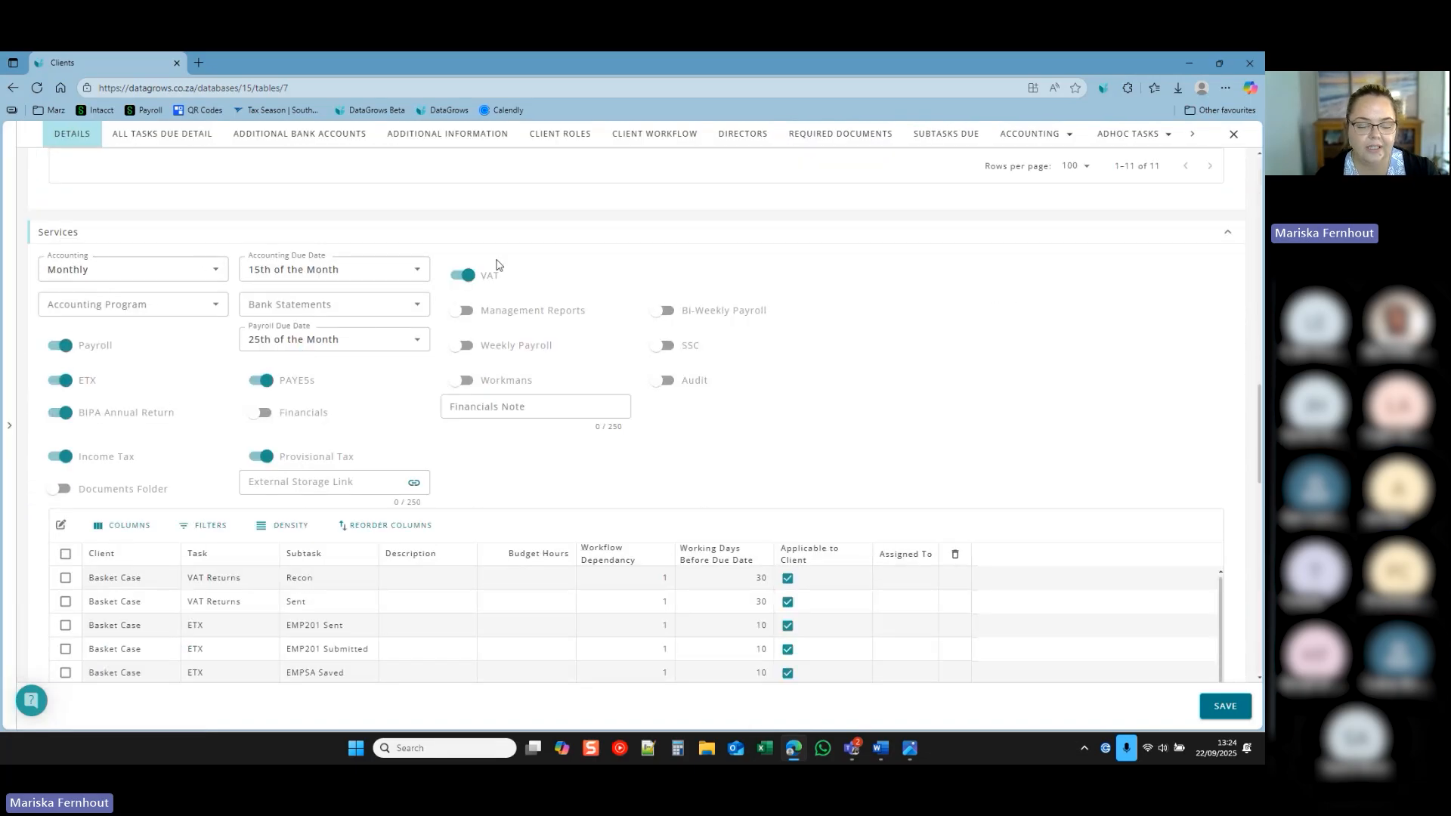
click(142, 271)
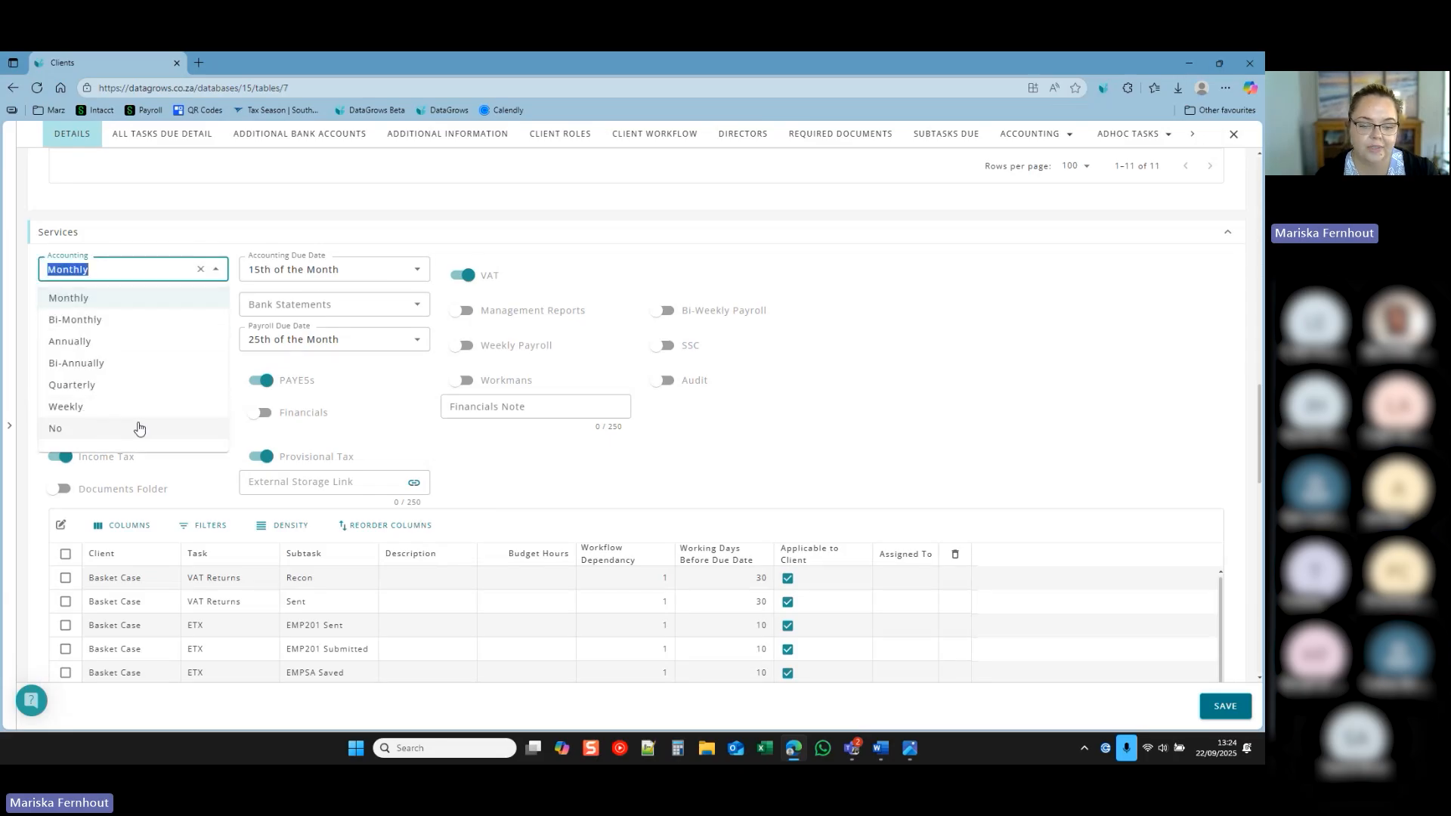
click(411, 411)
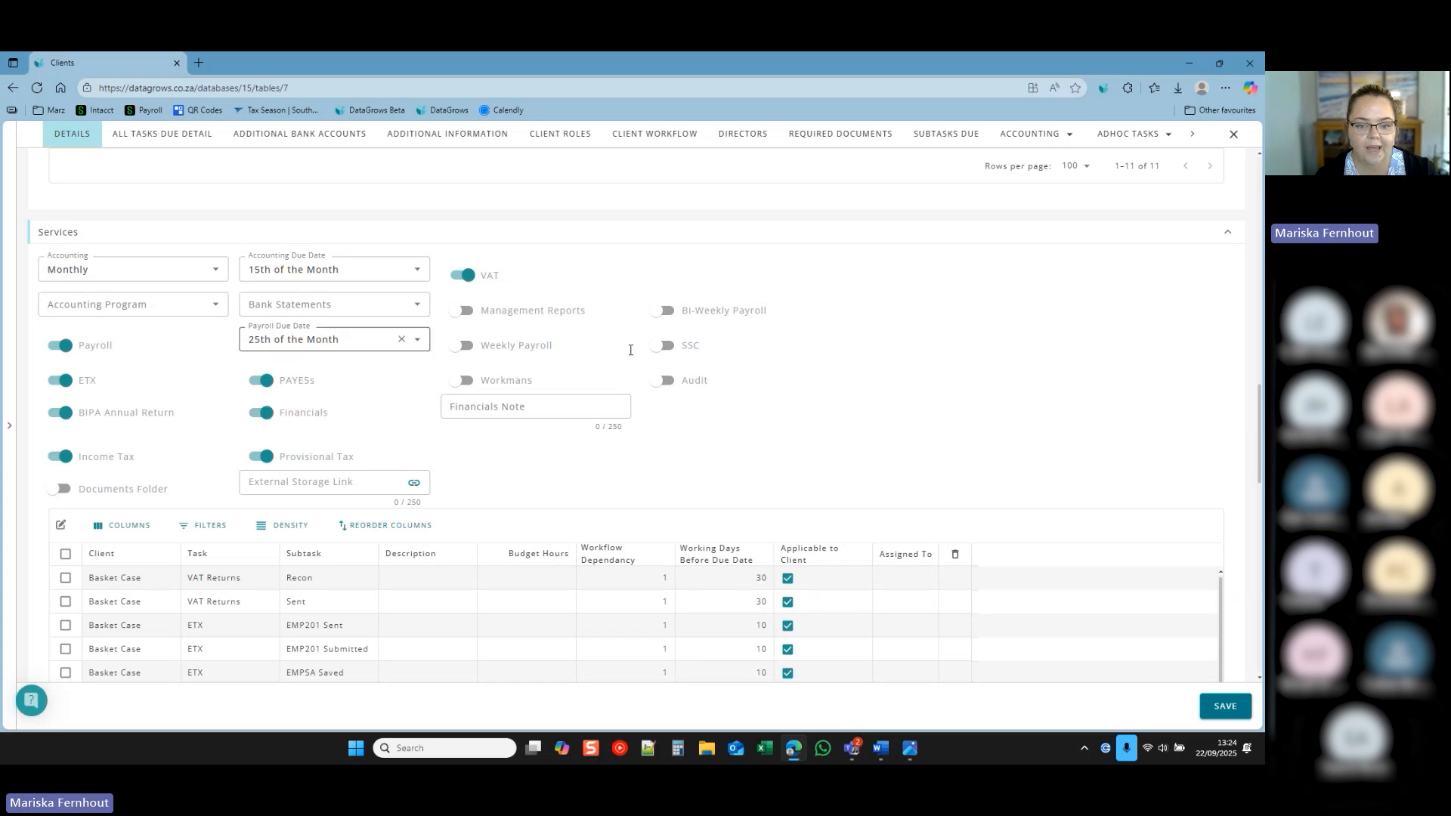
click(462, 346)
click(881, 349)
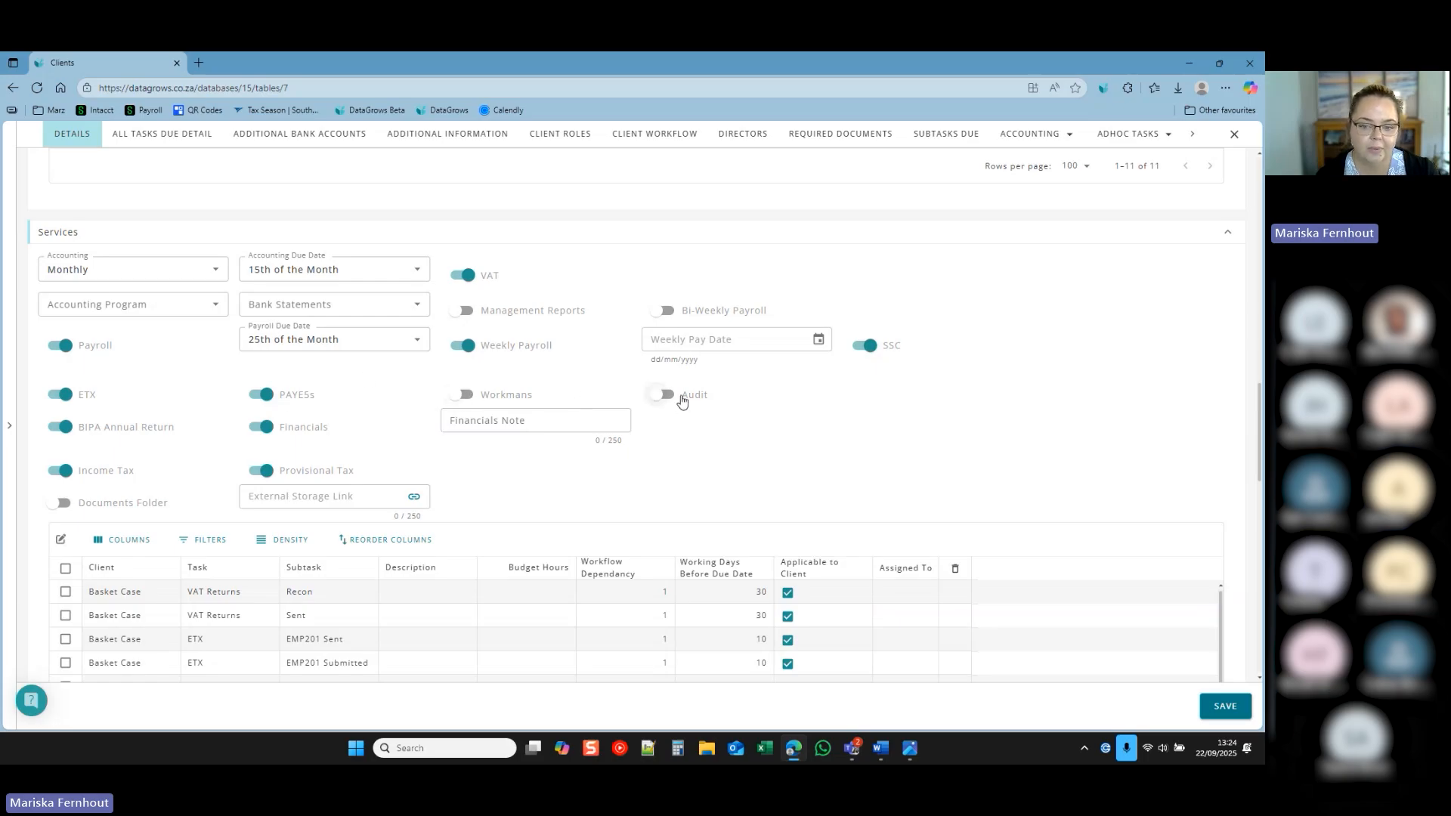
click(682, 399)
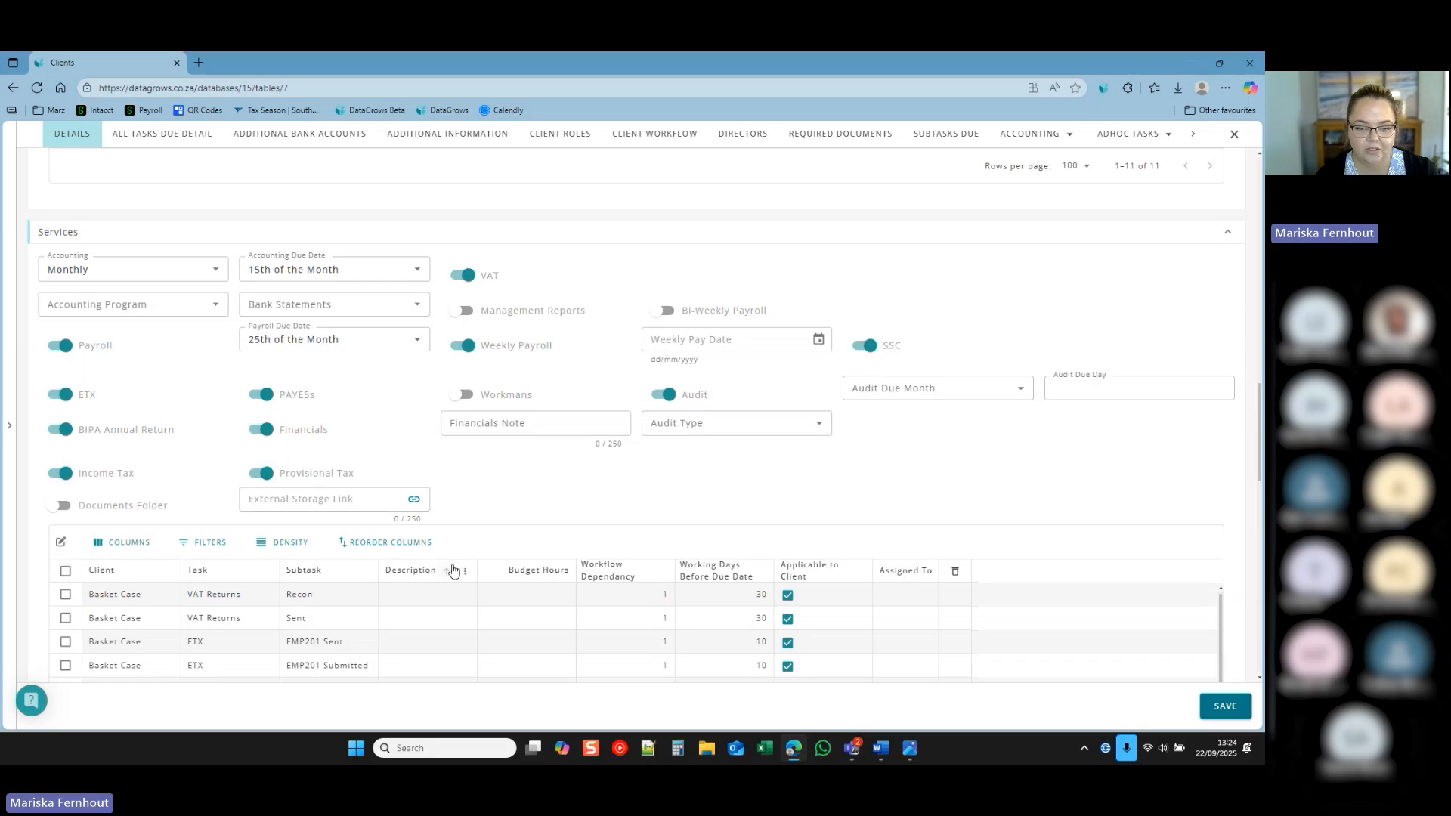
key(Escape)
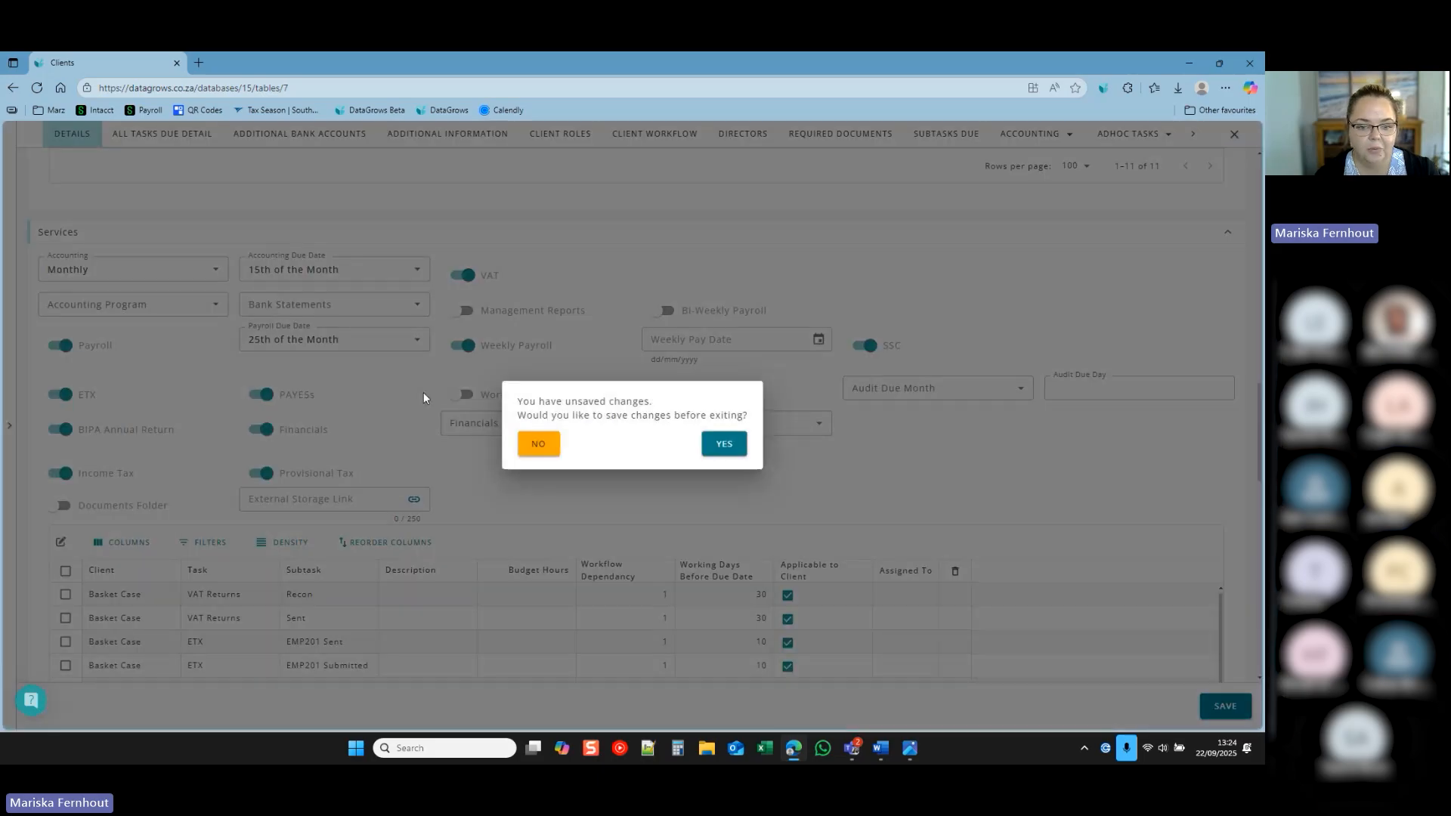
click(532, 447)
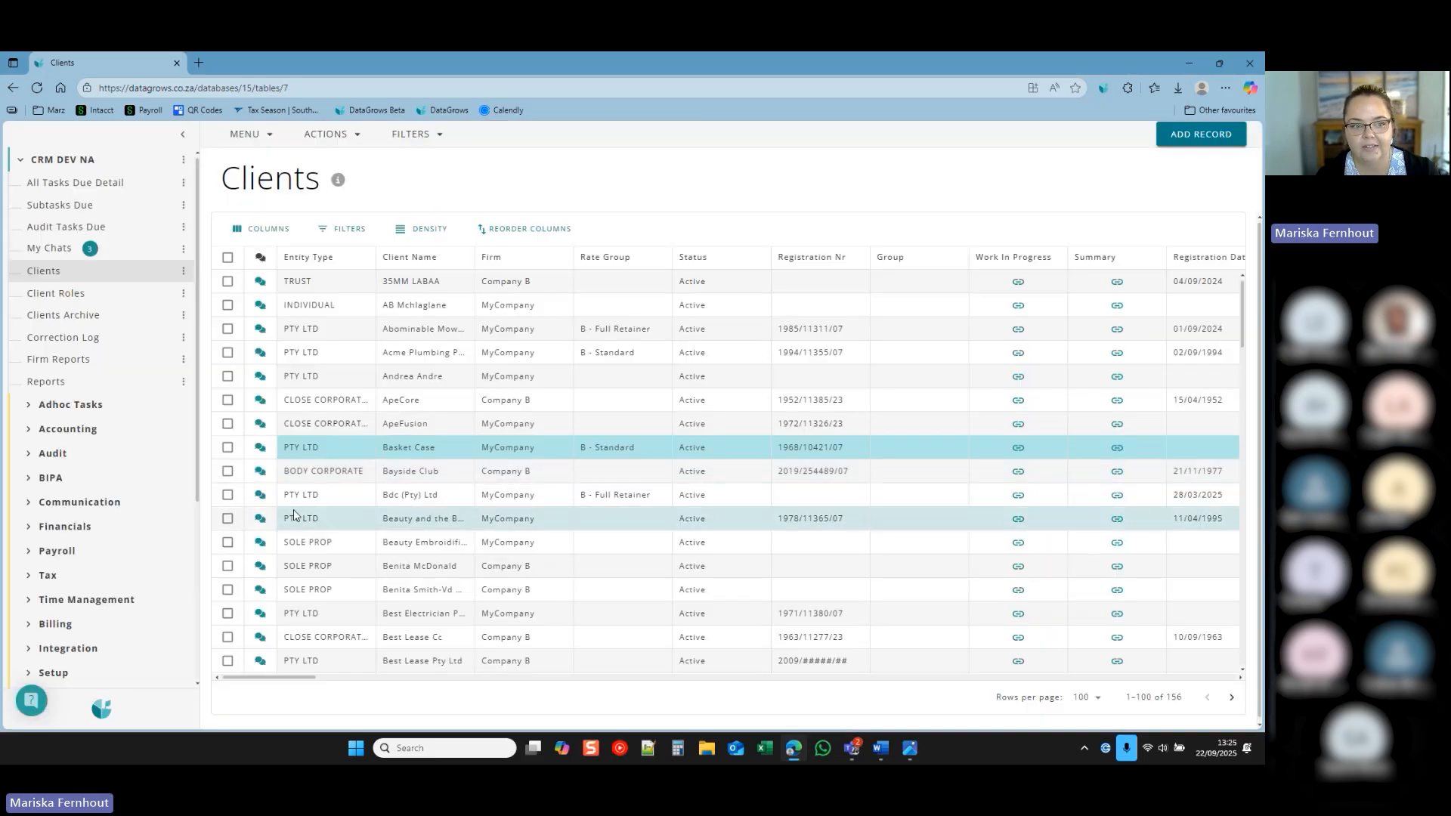
Open the Firm & Adhoc Tasks table, review the task types offered for a new entry, and close the entry unsaved.
click(87, 406)
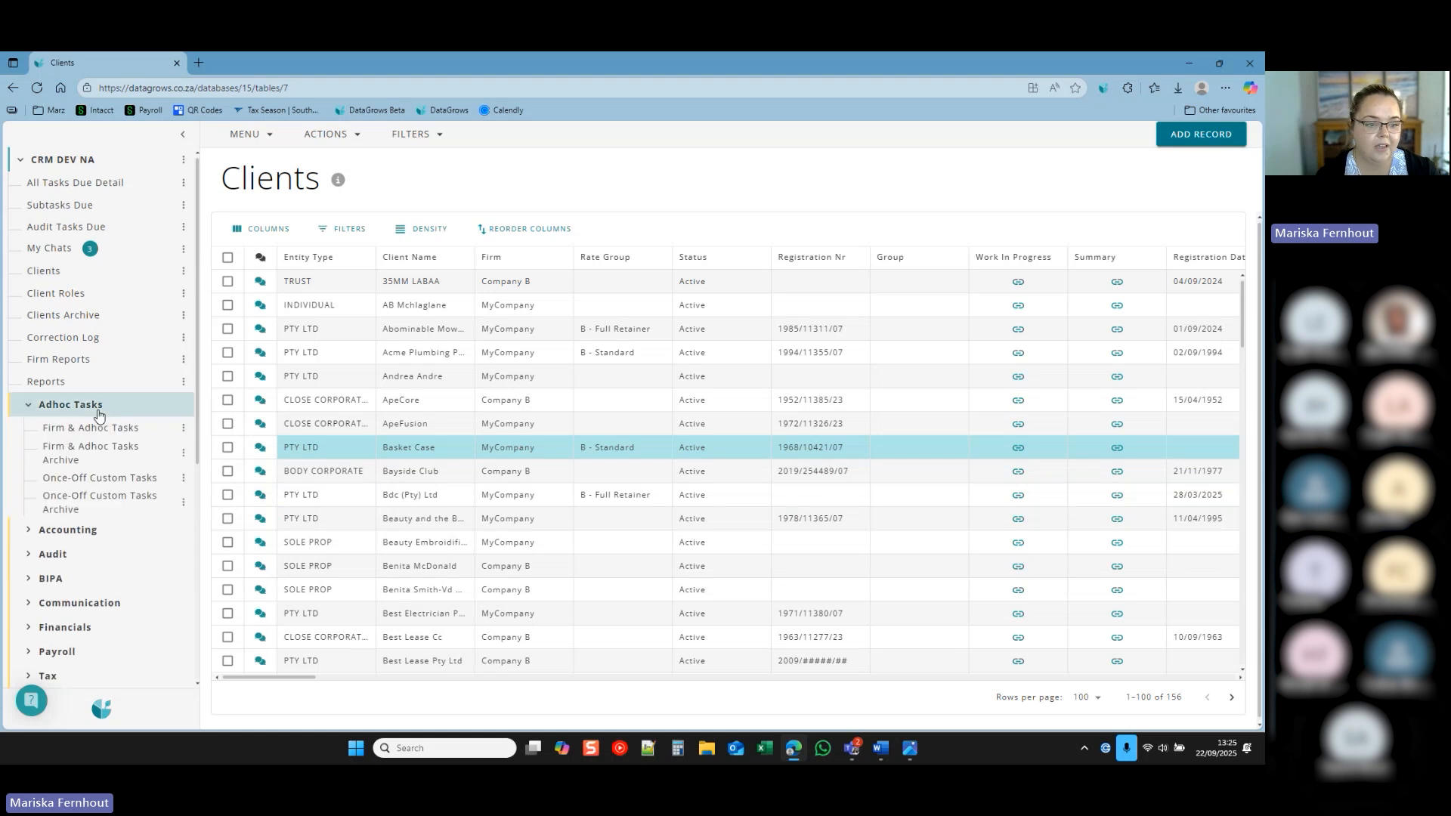
click(87, 428)
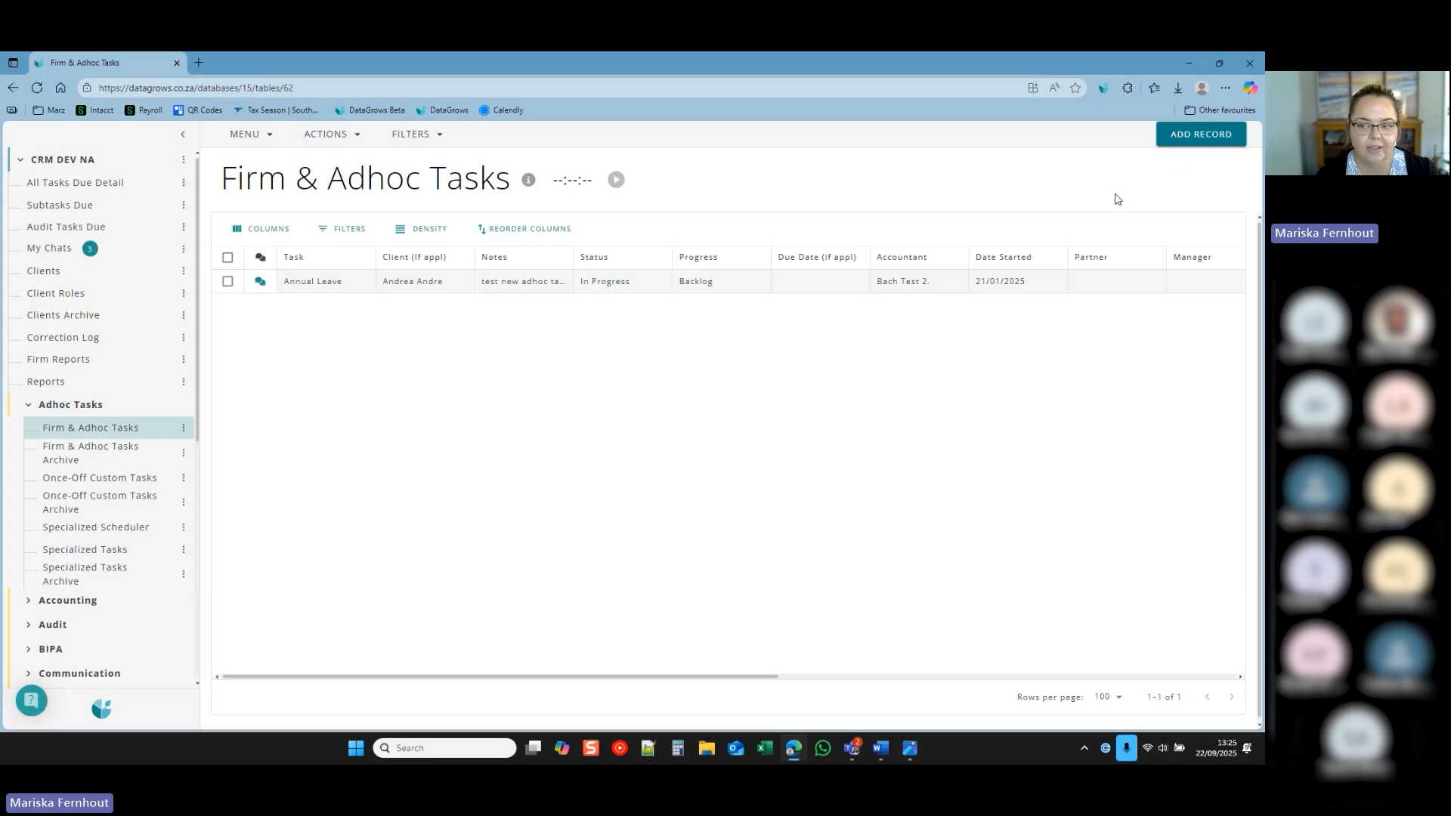
click(1181, 143)
click(899, 226)
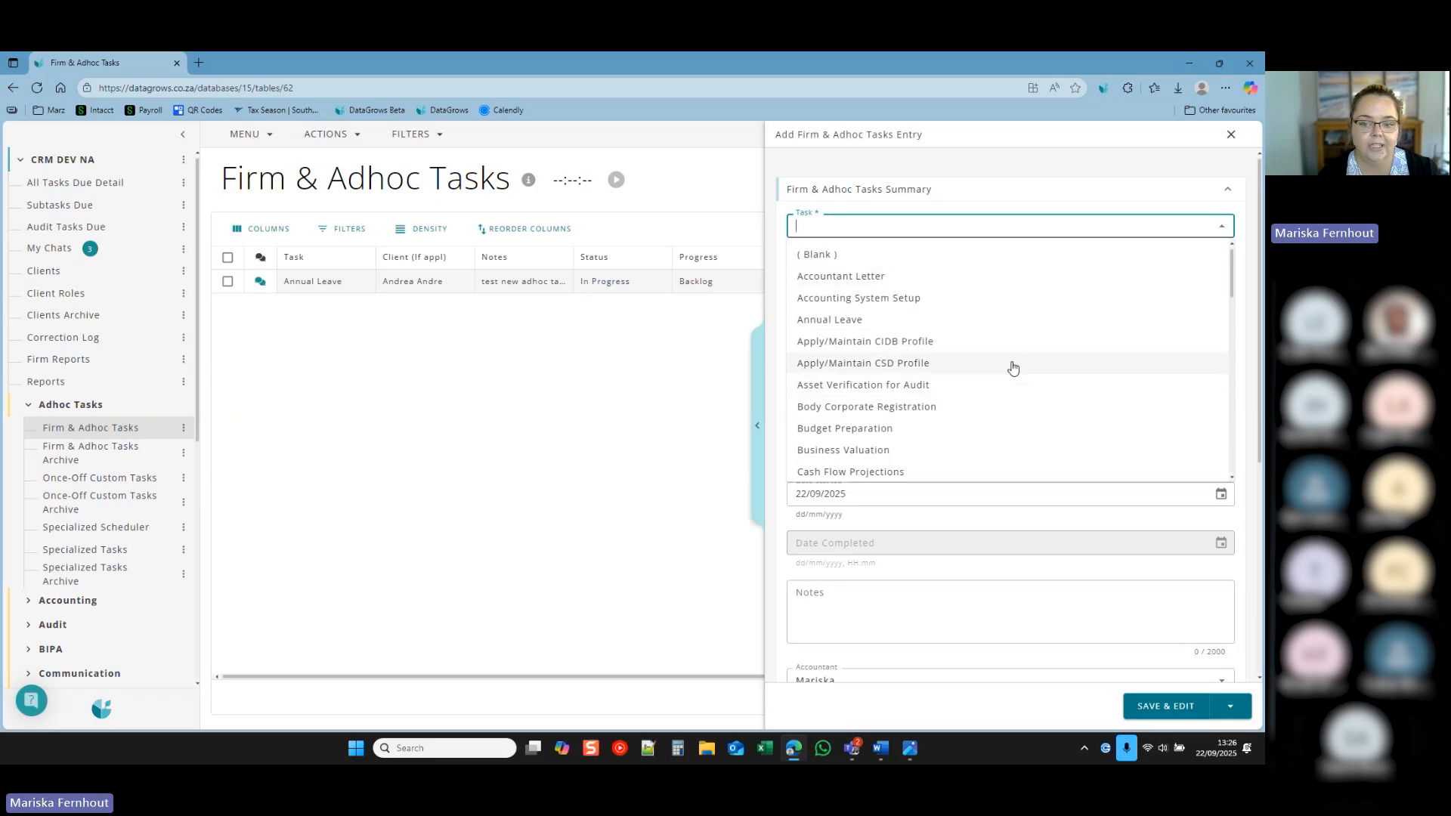
scroll(1013, 368, down, 10)
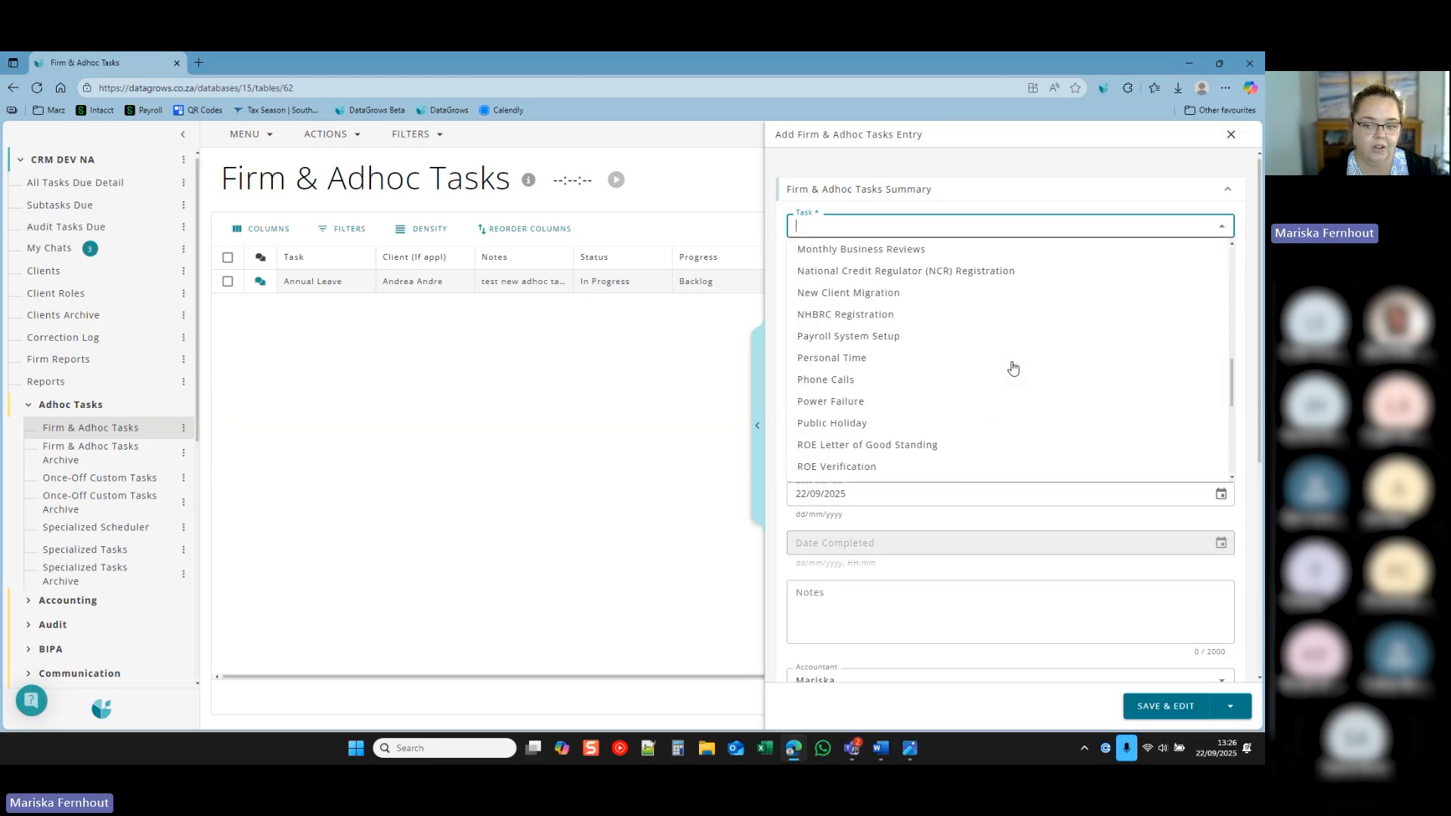
scroll(1013, 368, down, 6)
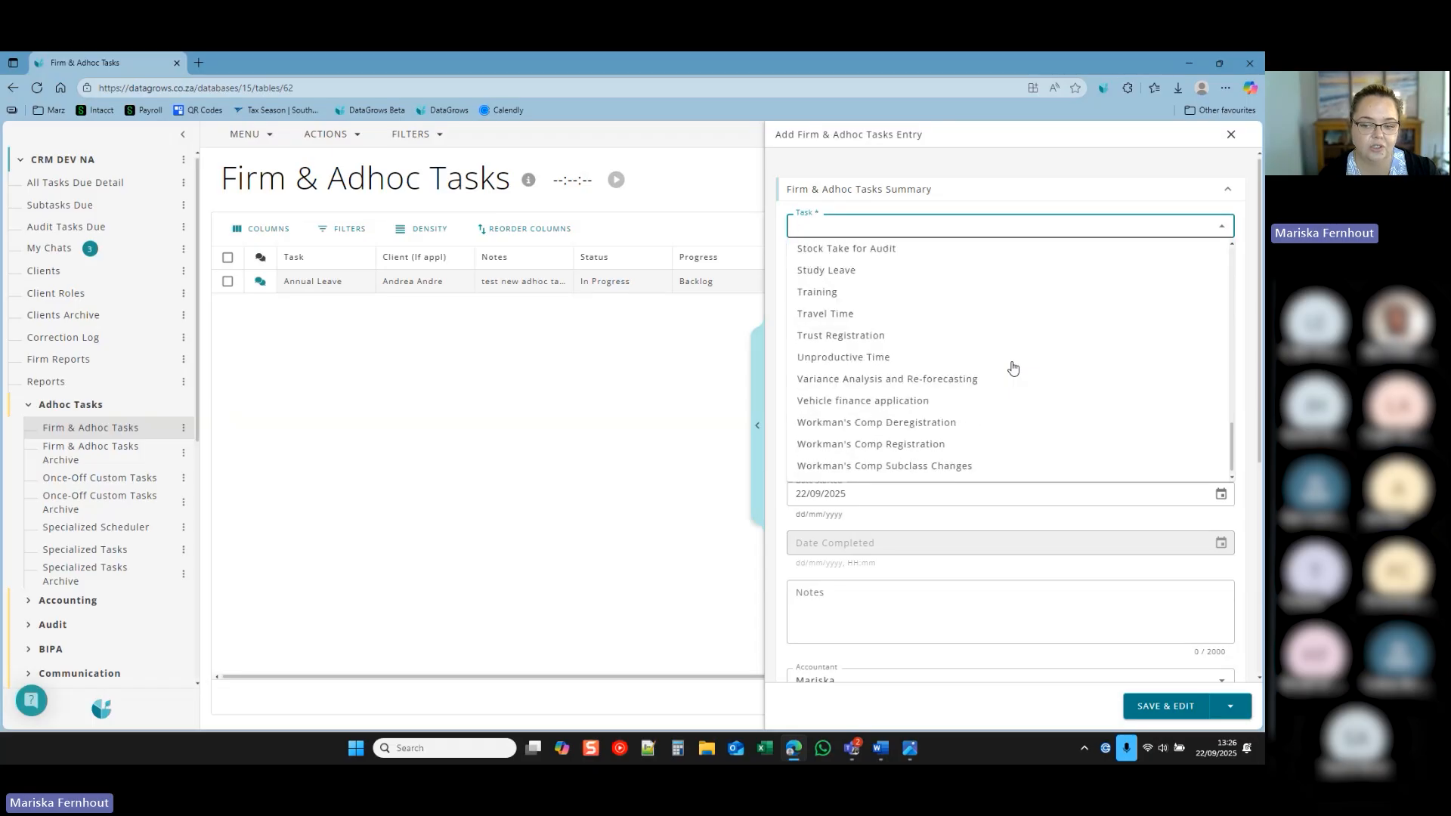
scroll(985, 465, up, 5)
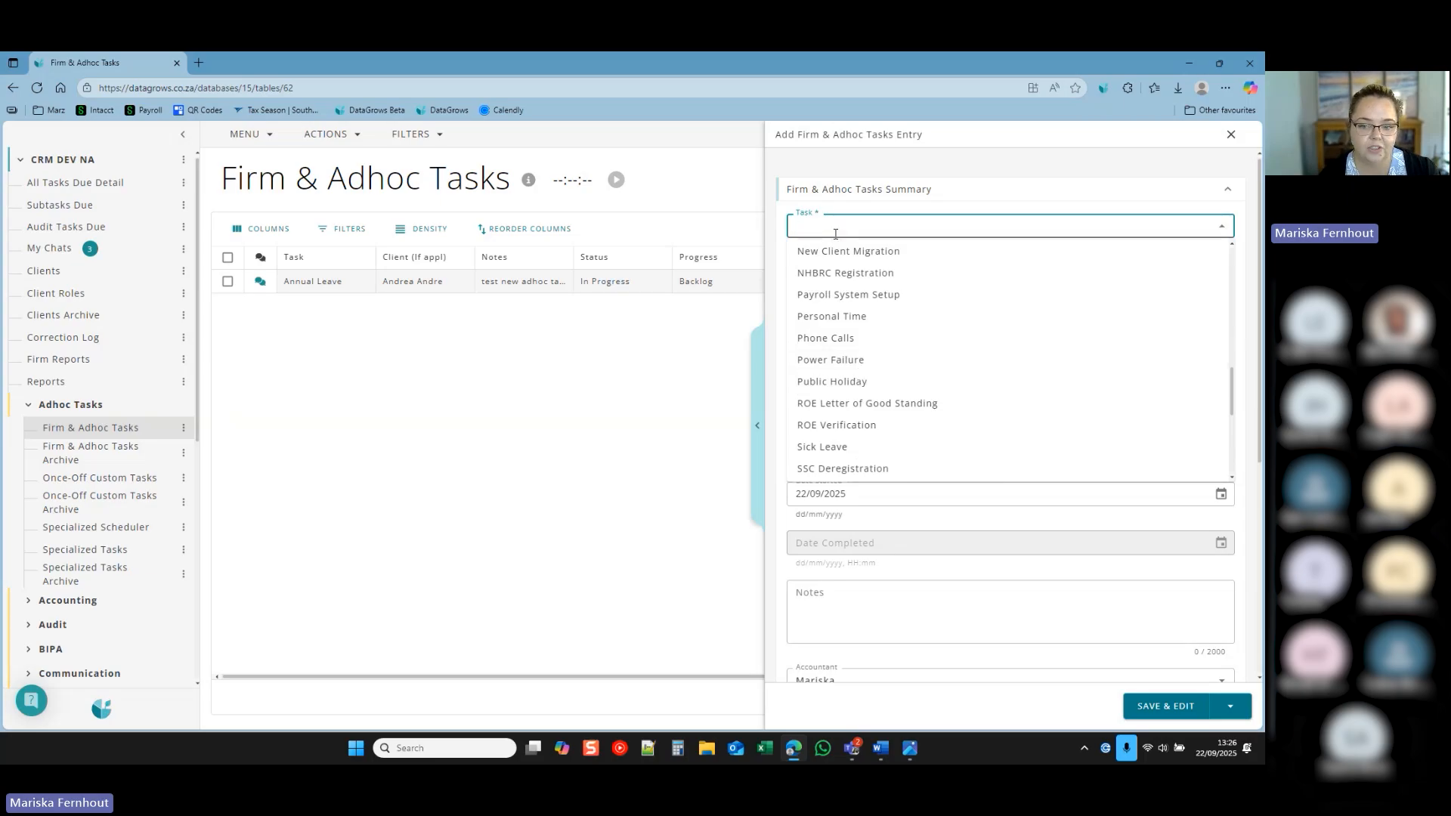
click(1230, 135)
click(1229, 134)
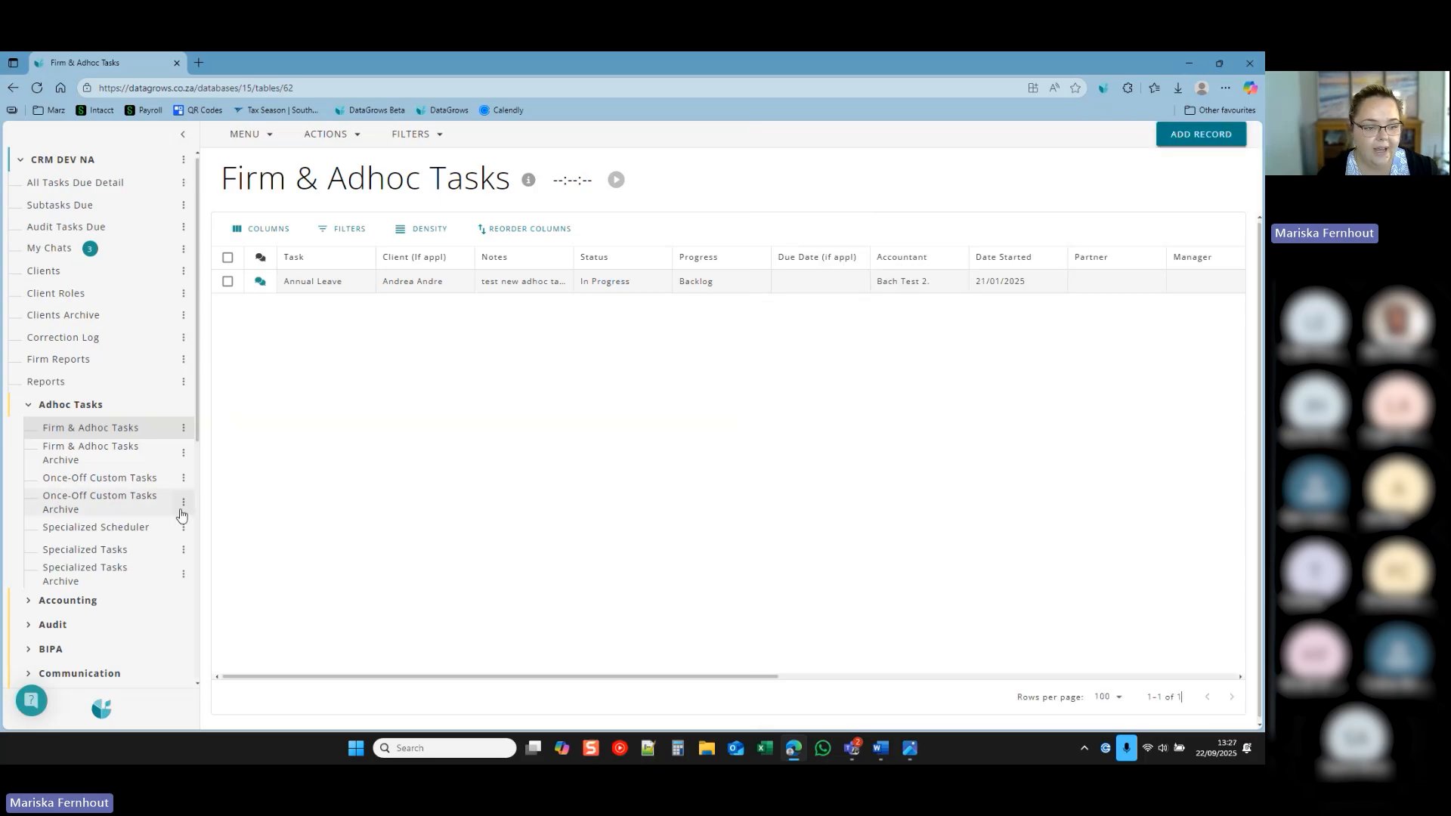
Open the BIPA Tasks table and widen its Task column to show the full task names.
scroll(116, 598, down, 4)
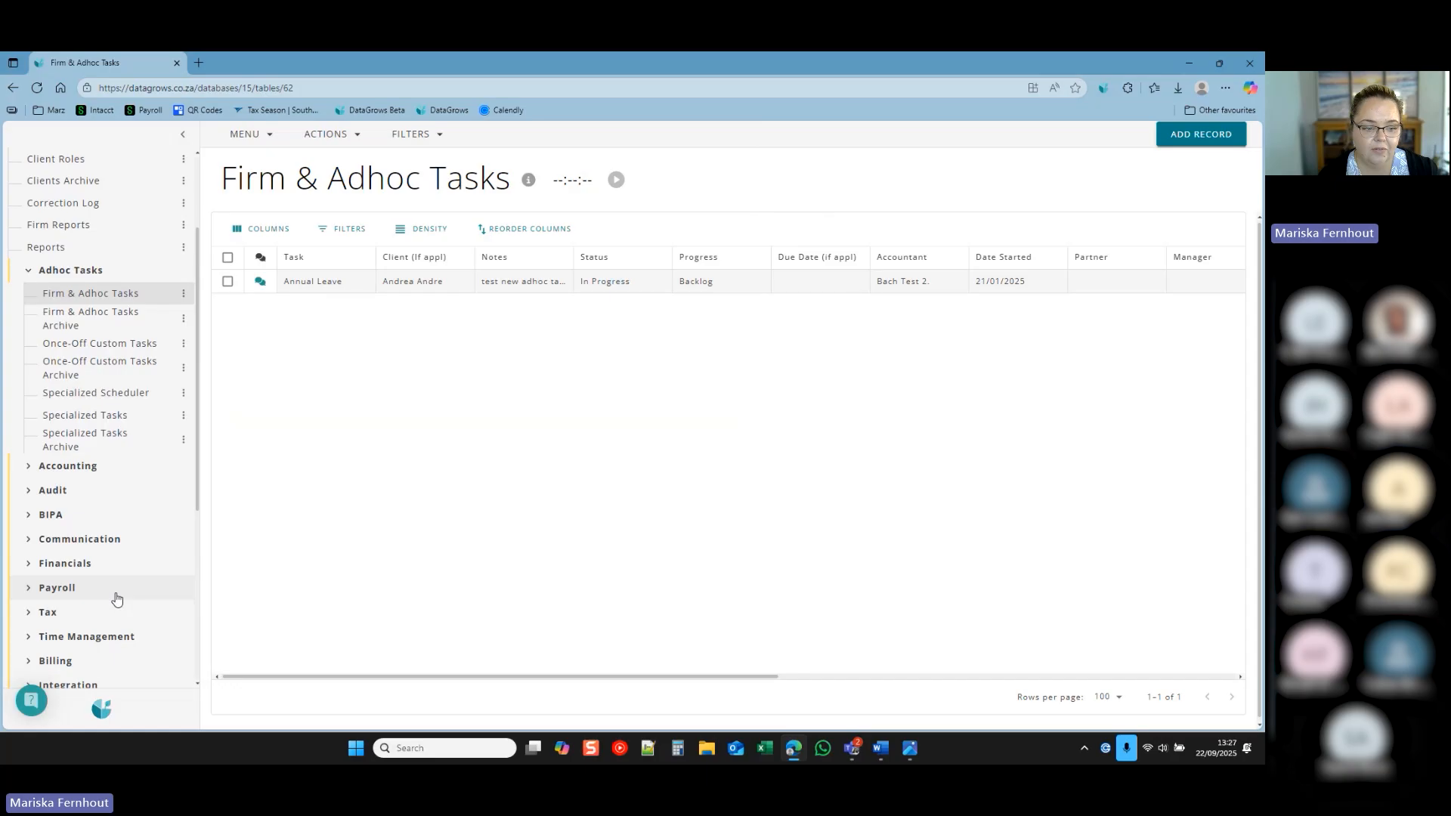
click(97, 385)
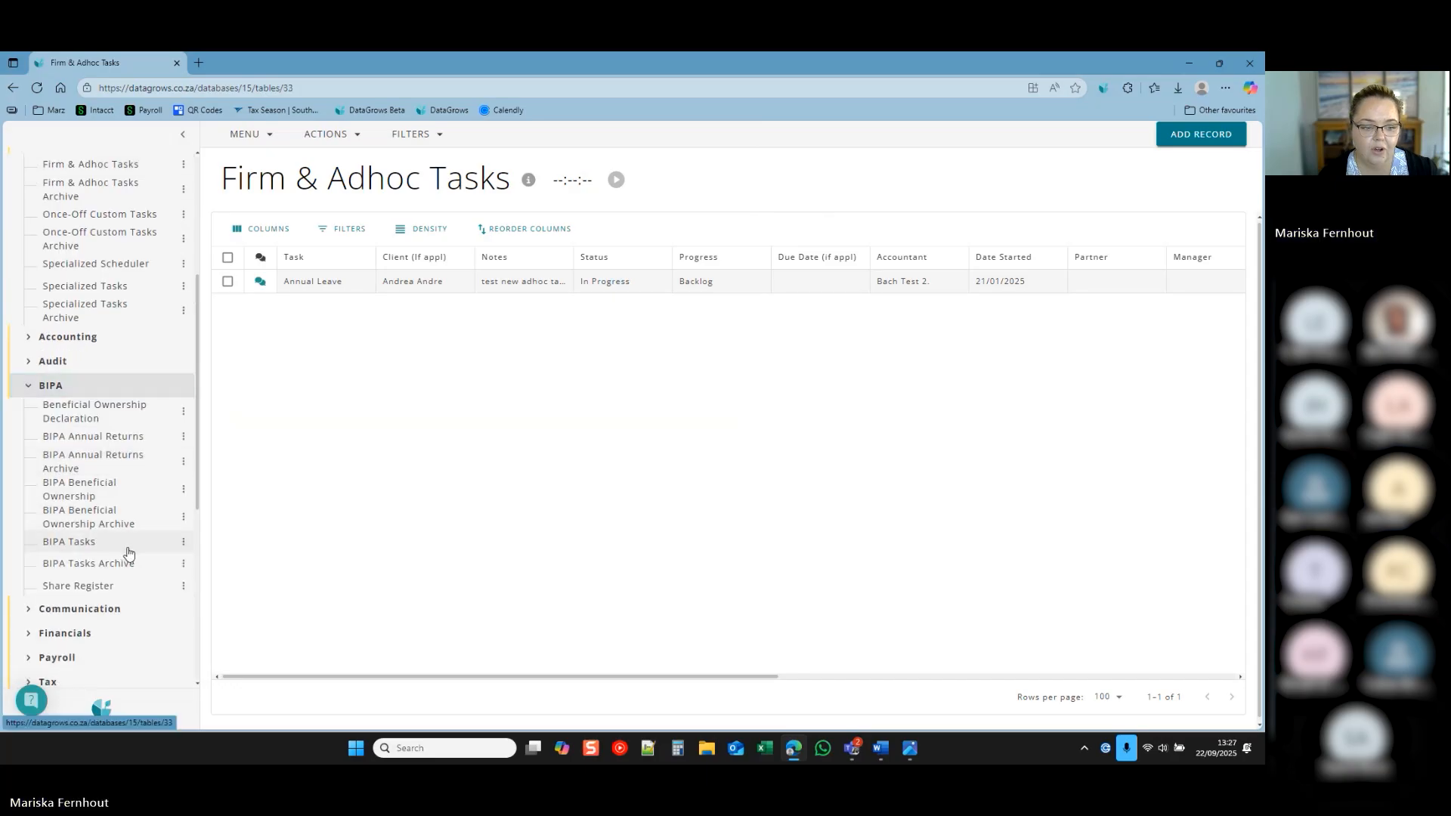
click(123, 544)
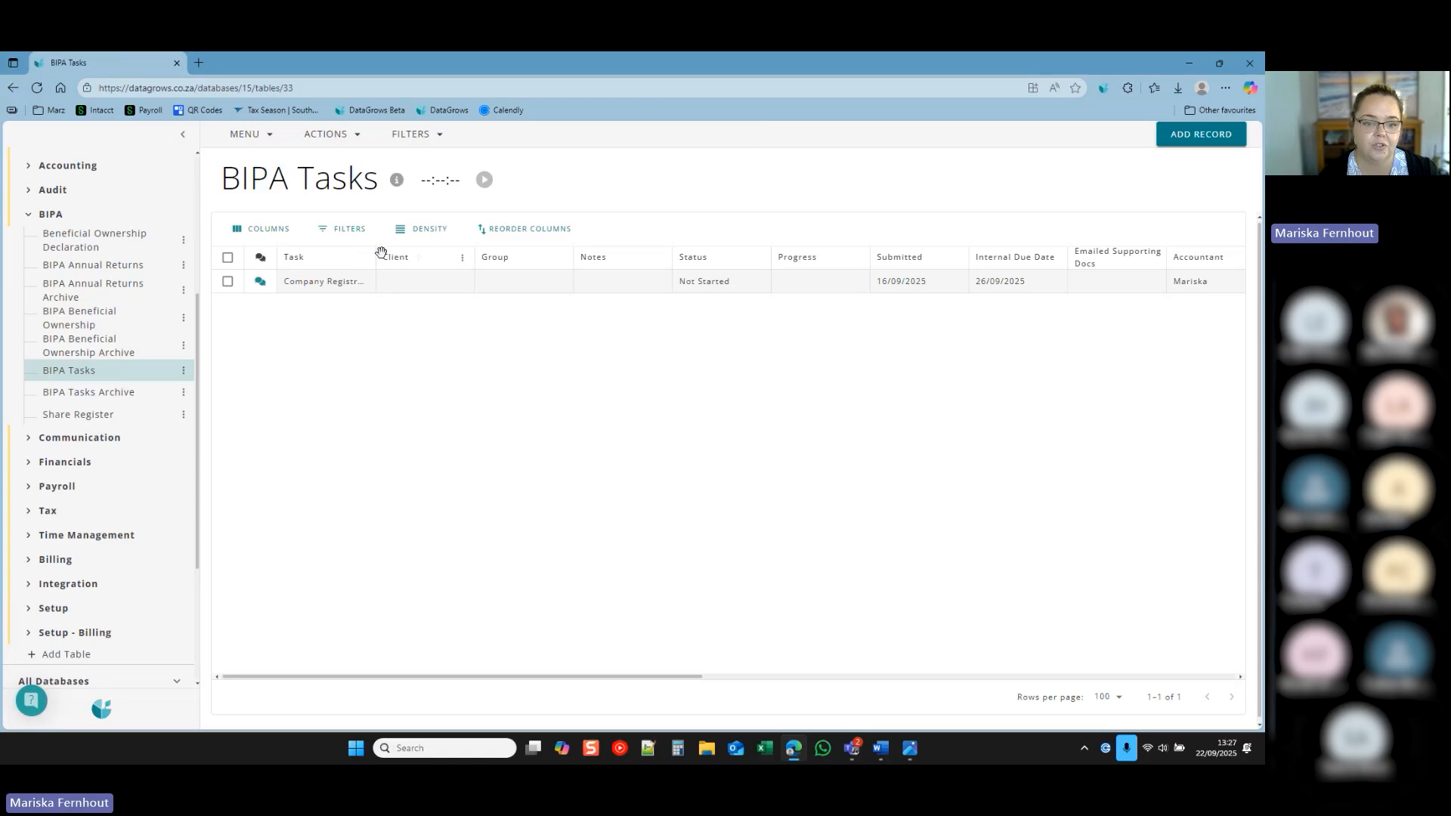
drag(378, 255, 591, 255)
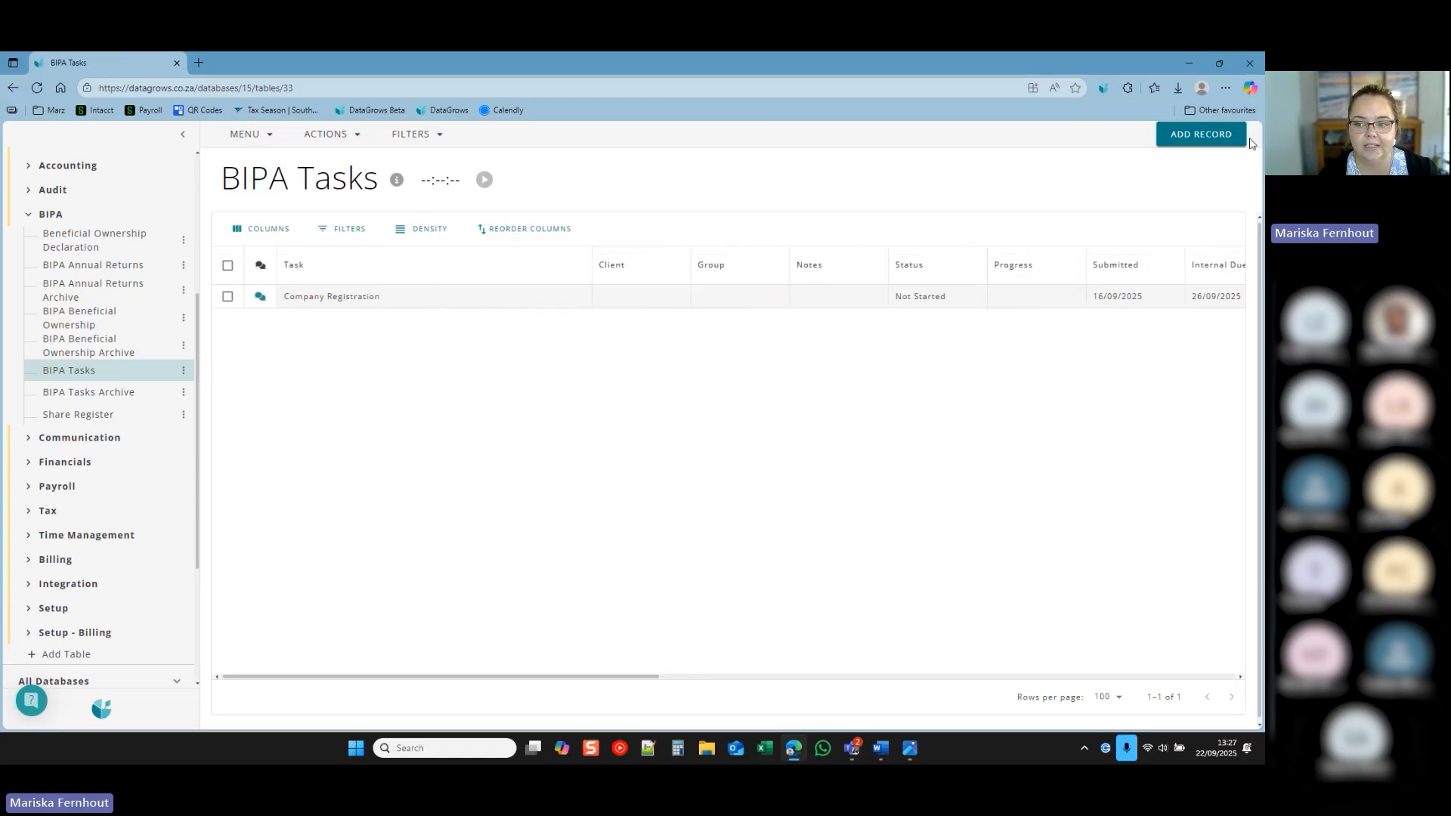
Start a new BIPA Tasks entry and review the full list of task types it offers.
click(1202, 135)
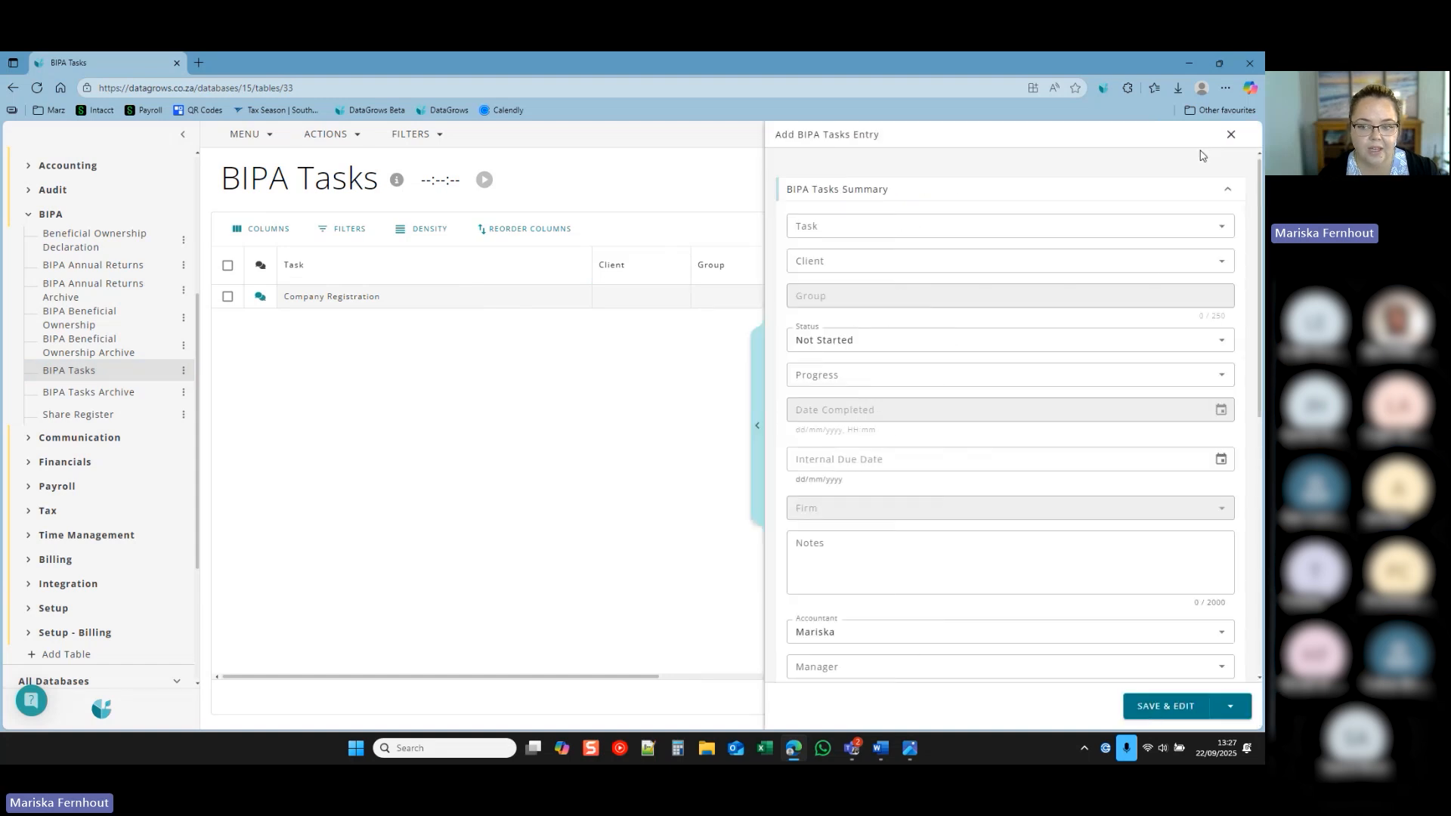
click(1025, 226)
scroll(1009, 325, down, 5)
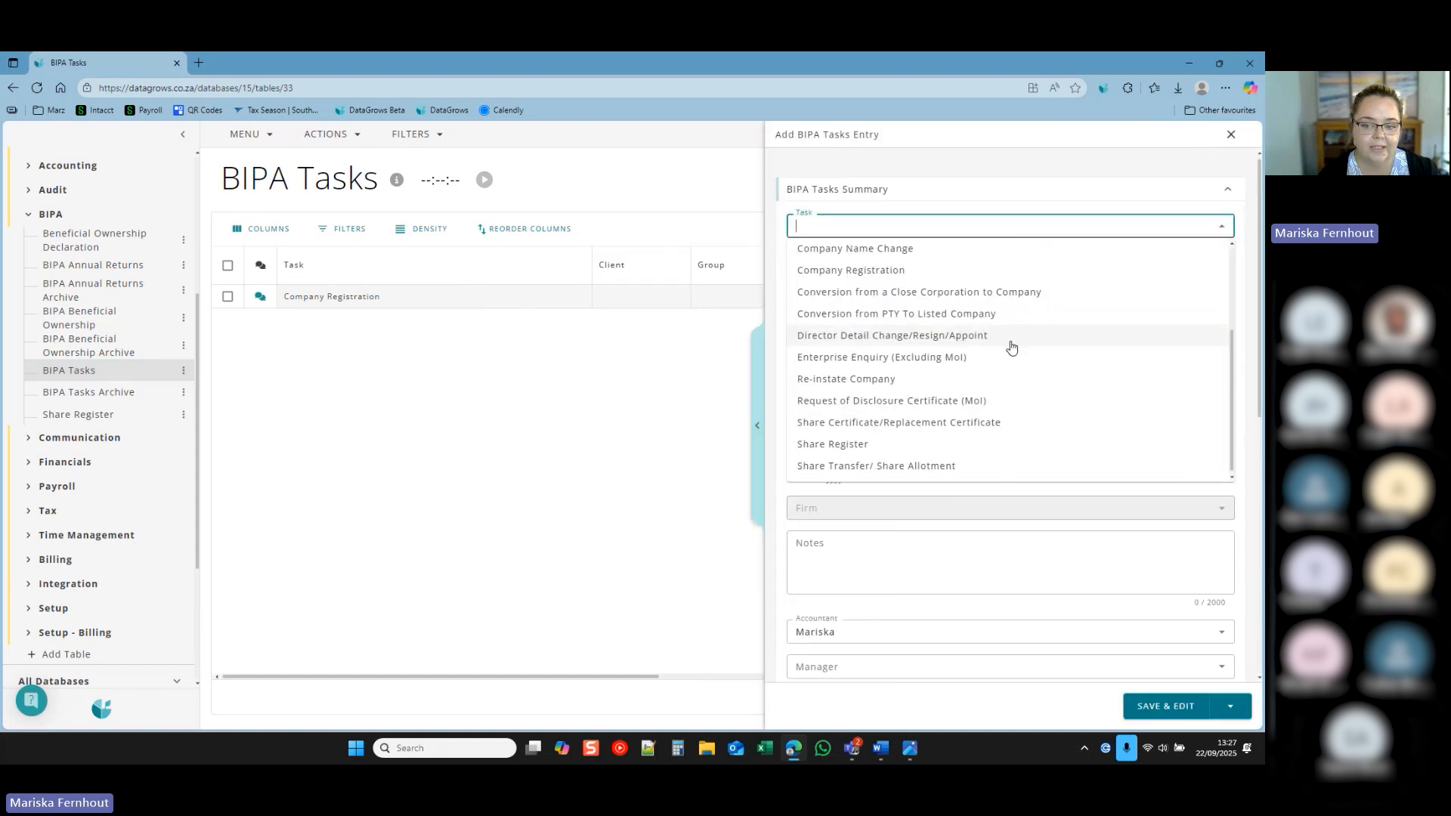
scroll(1029, 382, up, 5)
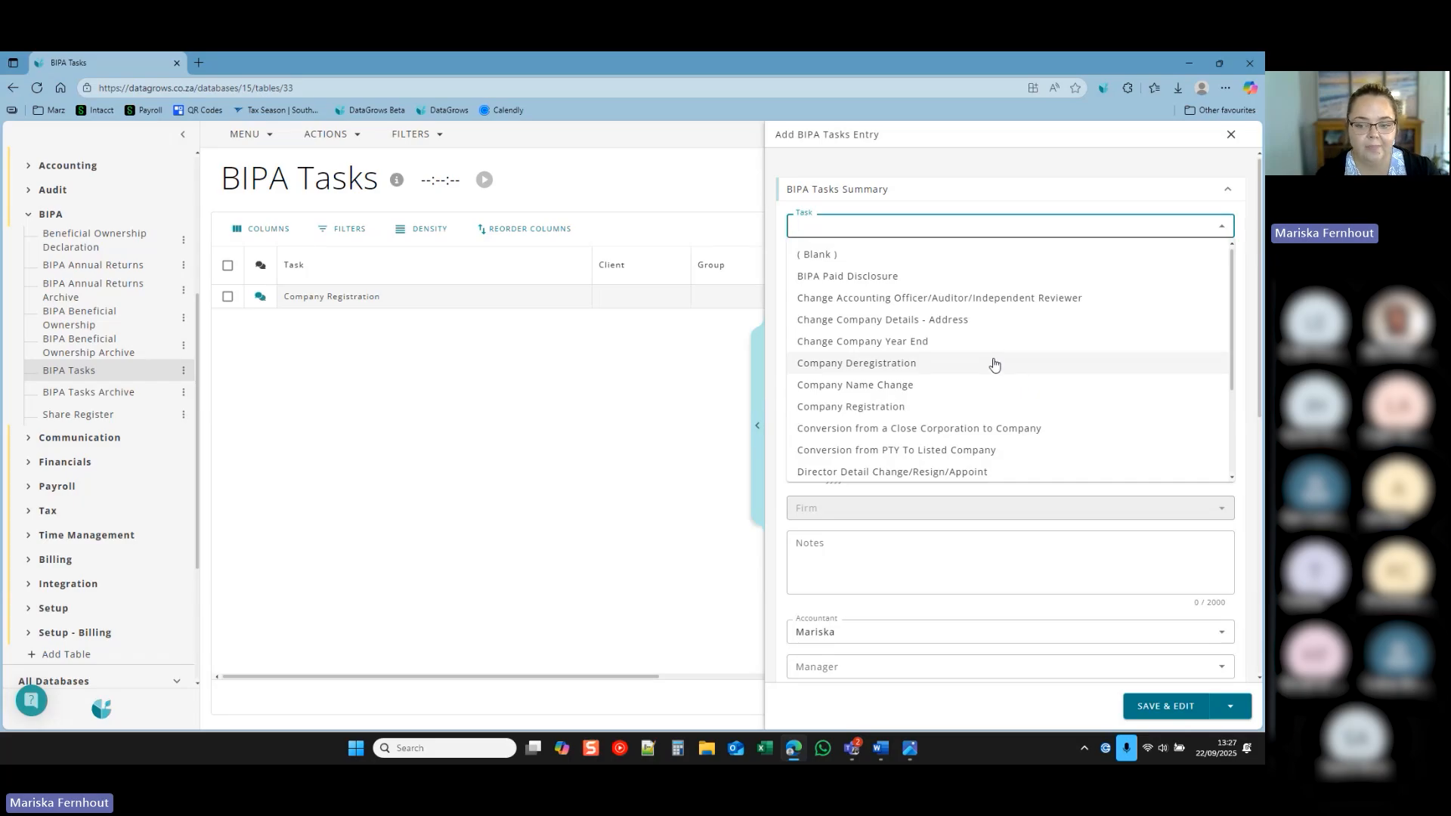
scroll(975, 446, down, 2)
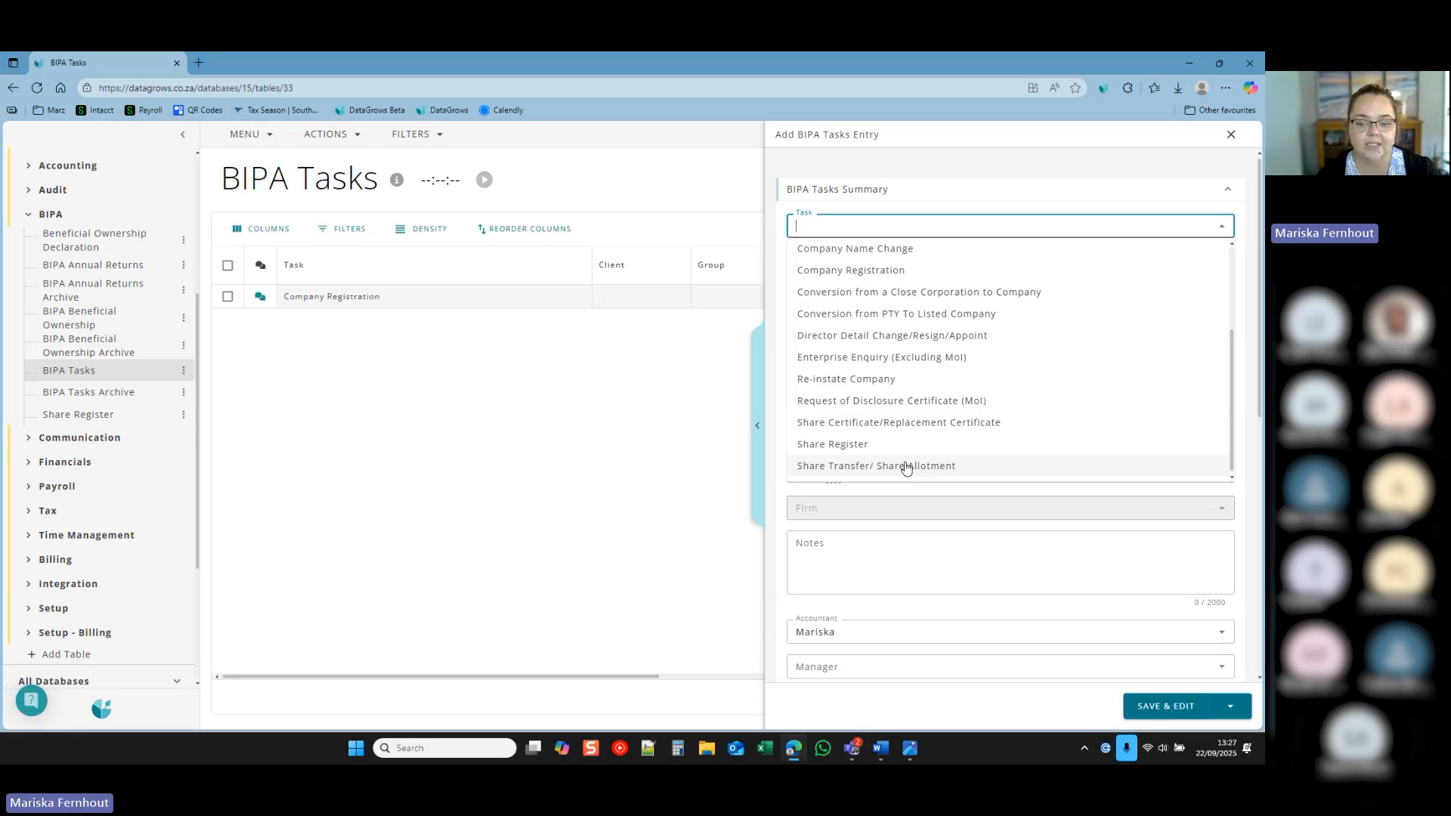
scroll(907, 469, up, 3)
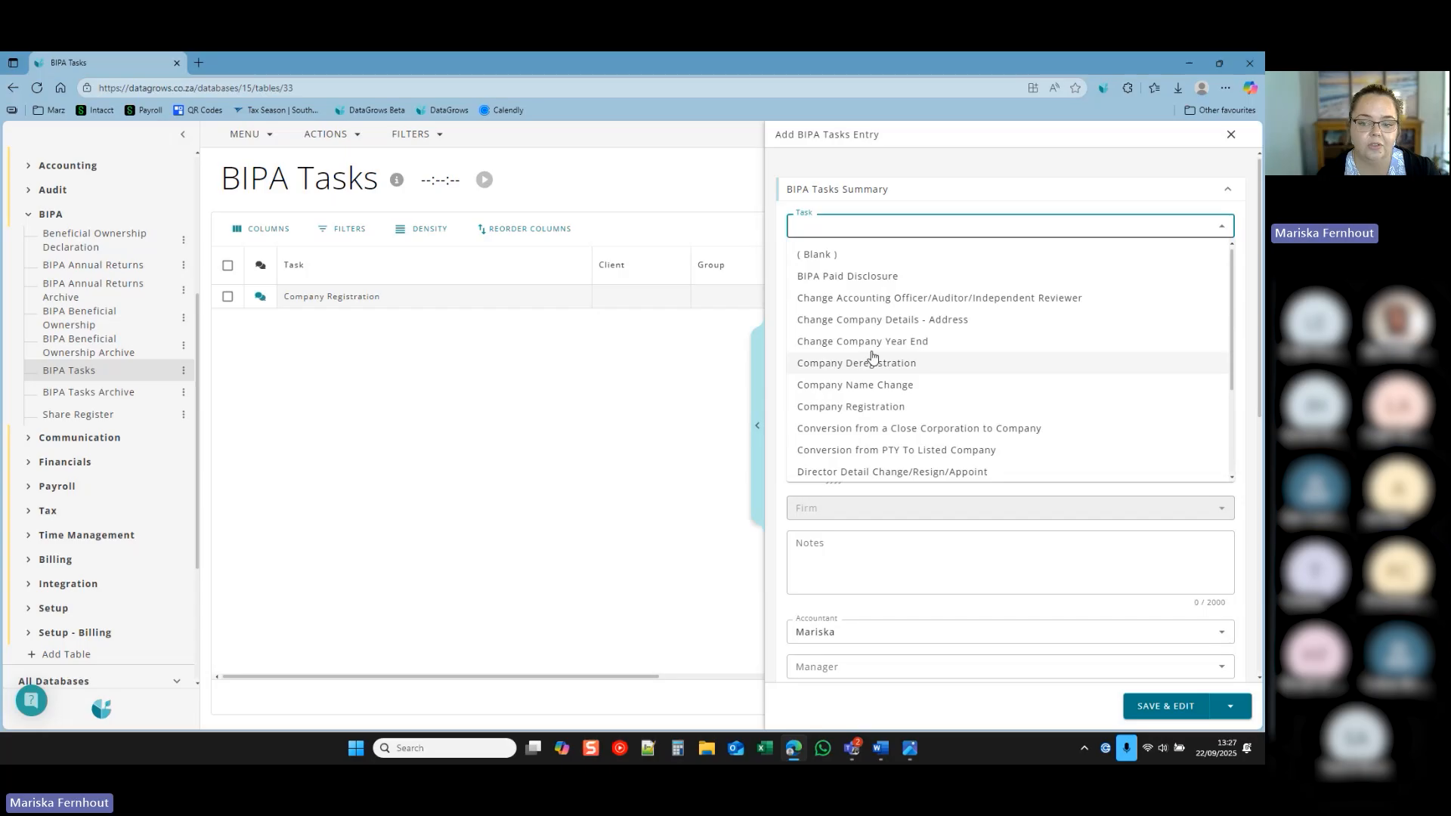
Review the BIPA subtasks of the Company Registration task with the Subtask column widened, and close the record.
click(427, 303)
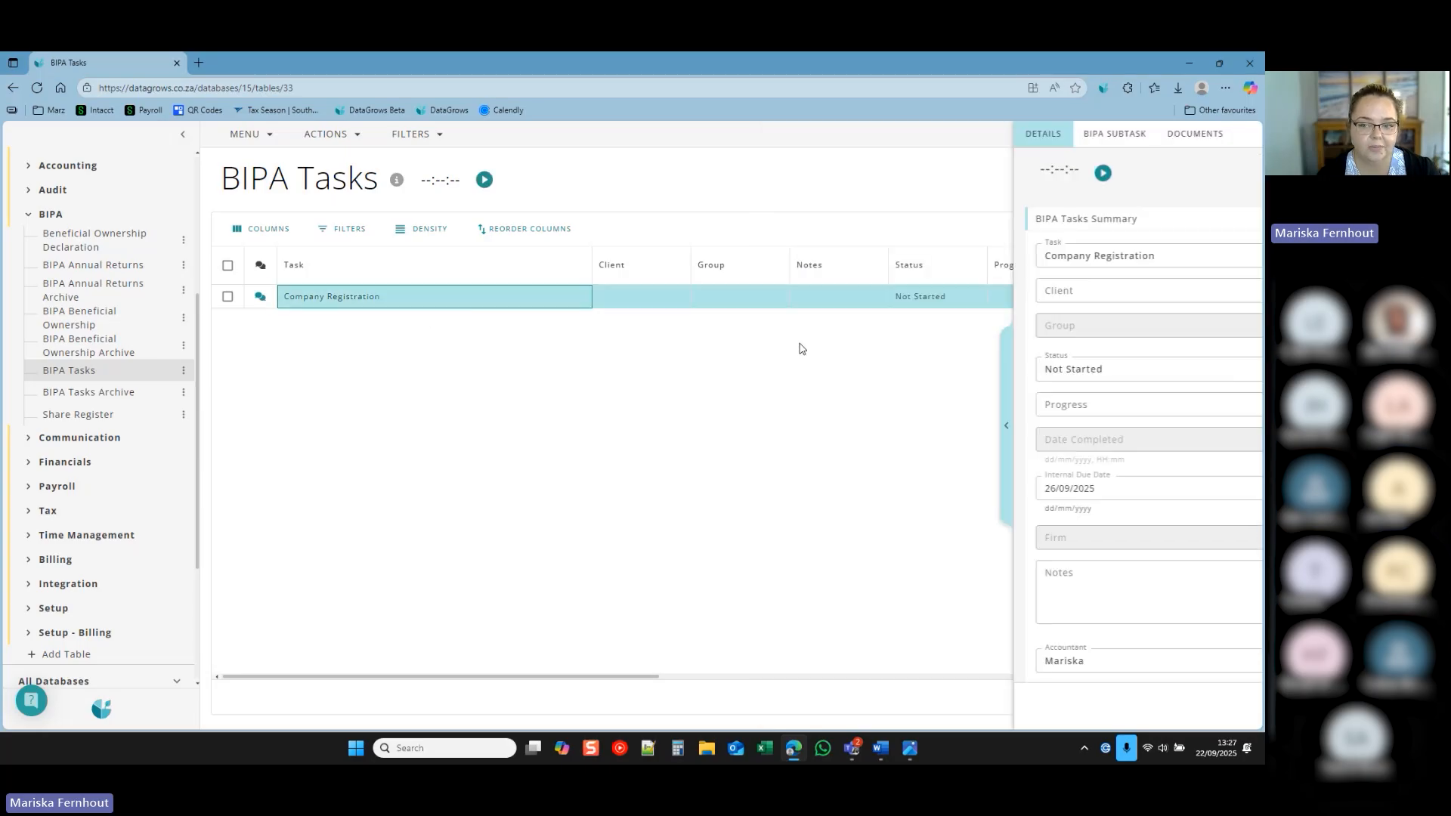
click(869, 133)
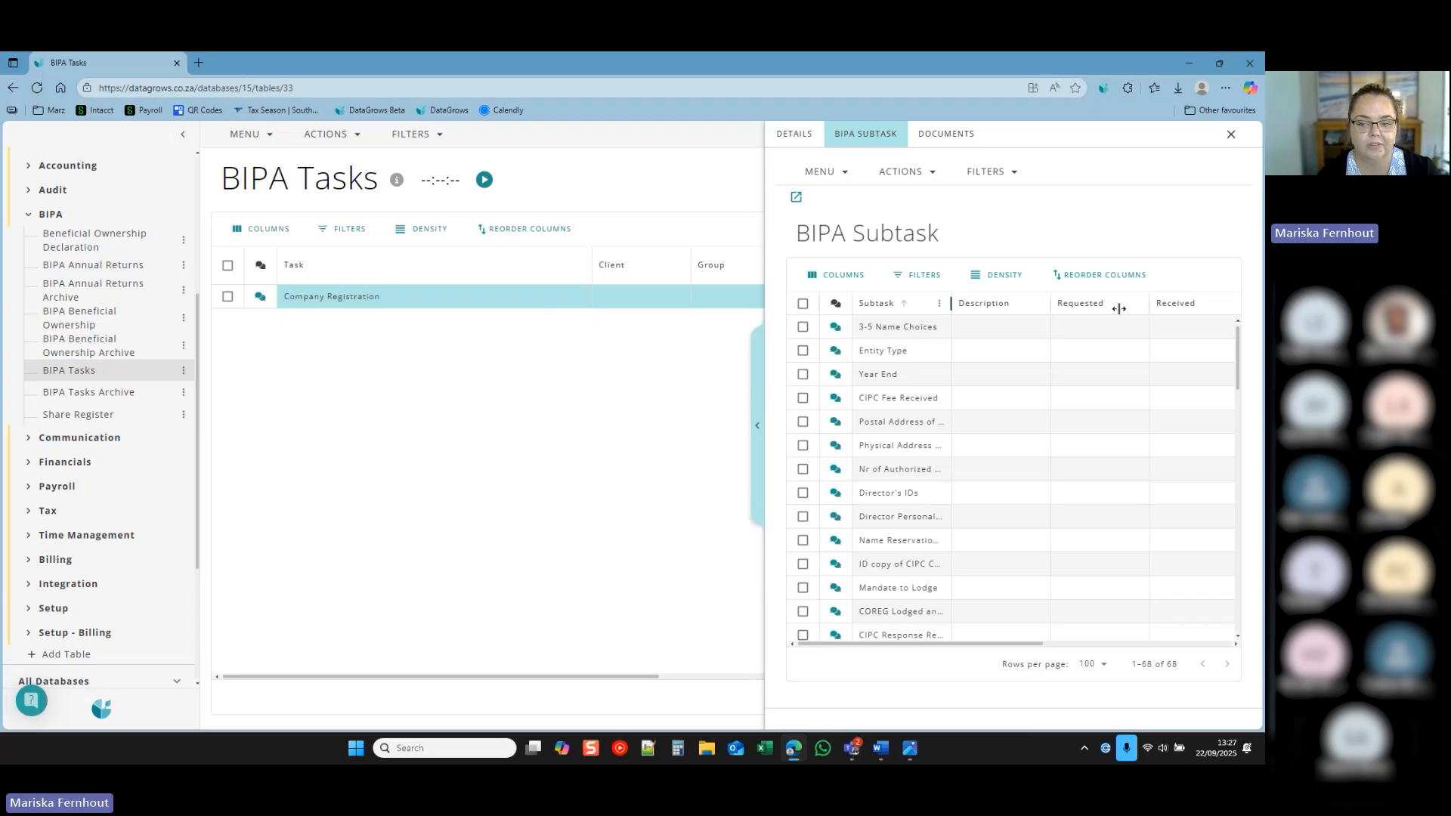
drag(1119, 308, 1135, 310)
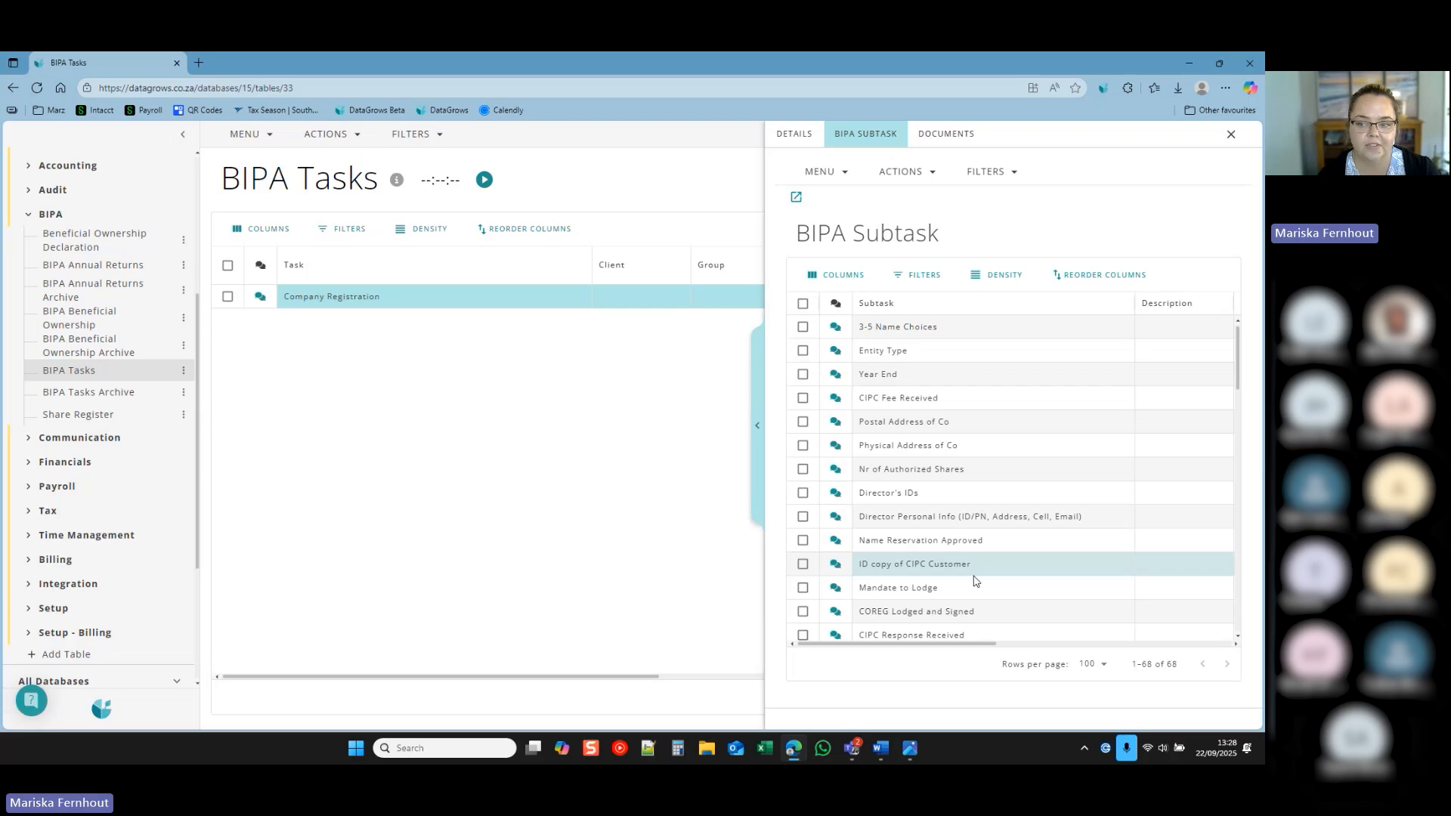
click(1231, 134)
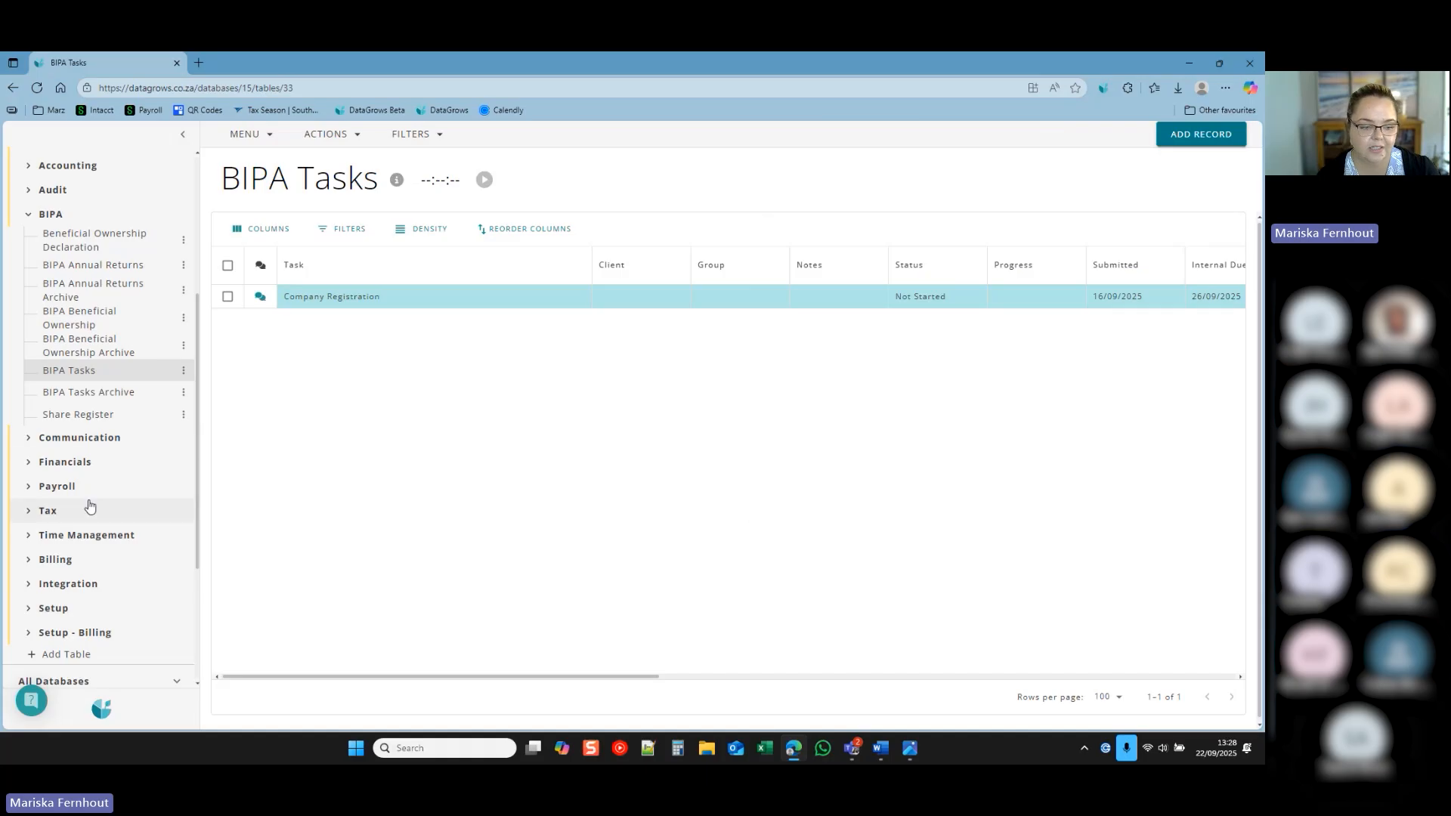
Open the VAT Returns table in the Accounting group.
scroll(90, 508, down, 2)
scroll(88, 512, up, 4)
click(94, 346)
click(107, 295)
click(128, 366)
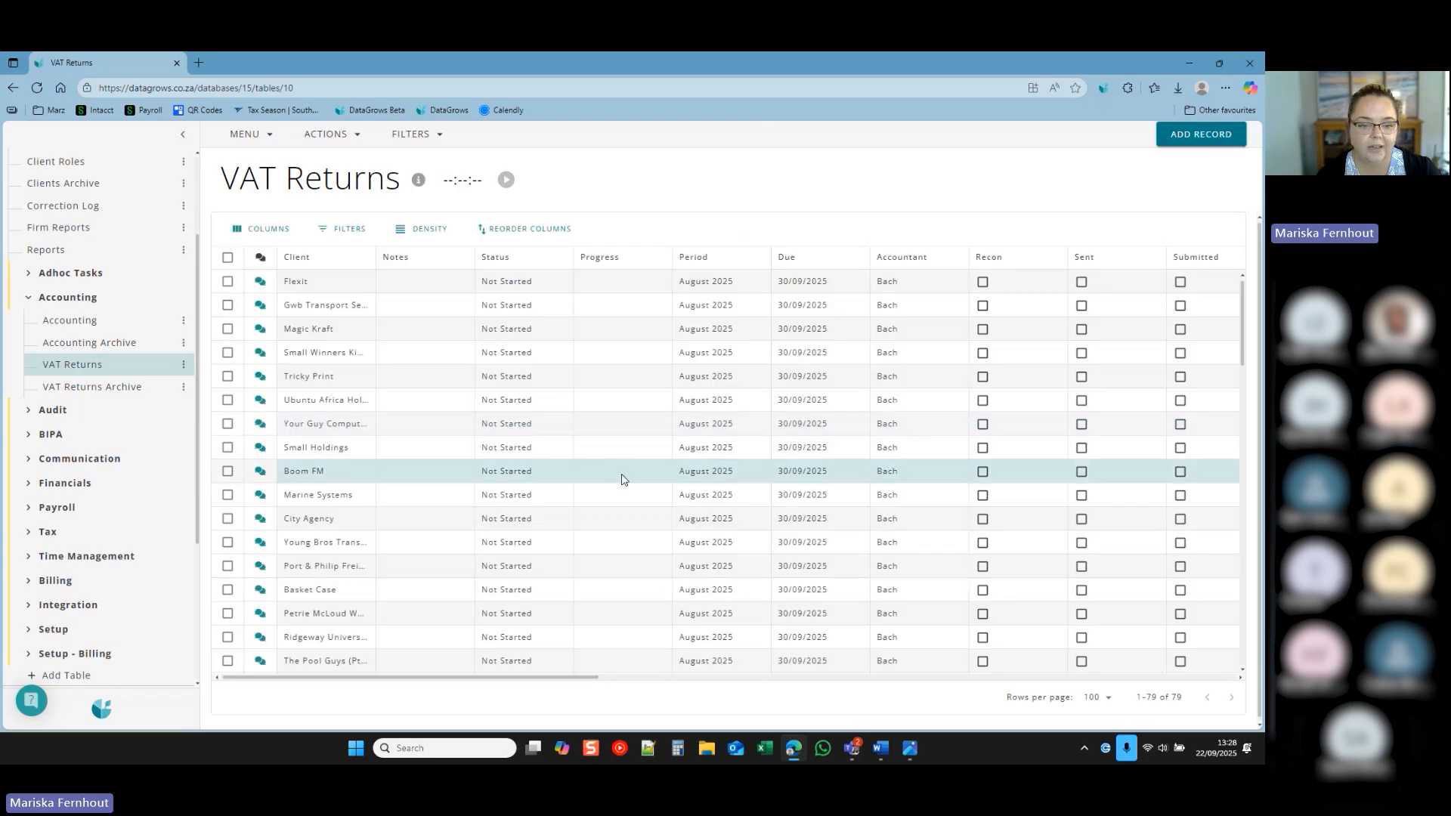
Open Magic Kraft's August 2025 VAT return at full width, switch on Verification and save the record.
click(316, 329)
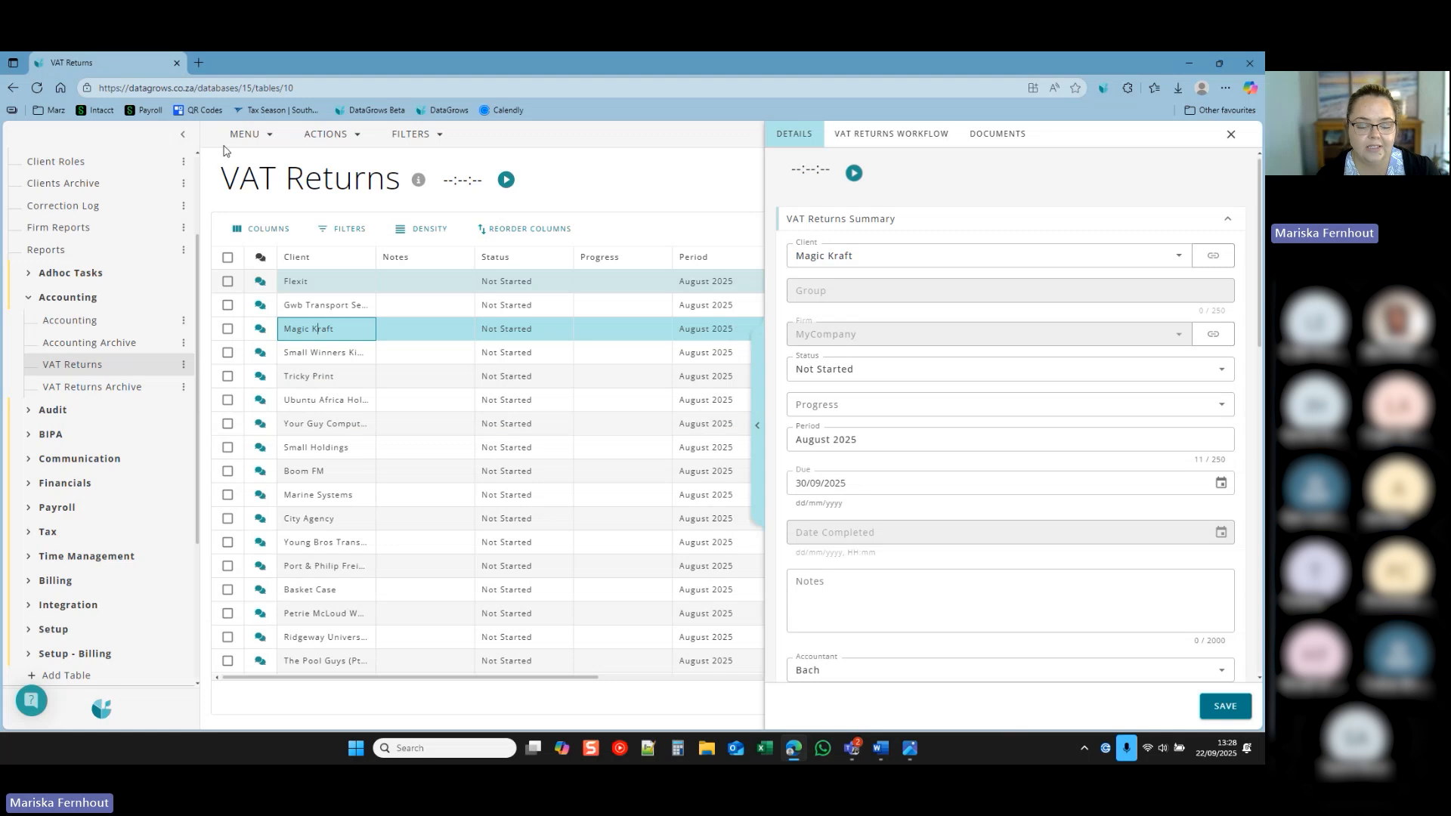
click(763, 376)
click(762, 375)
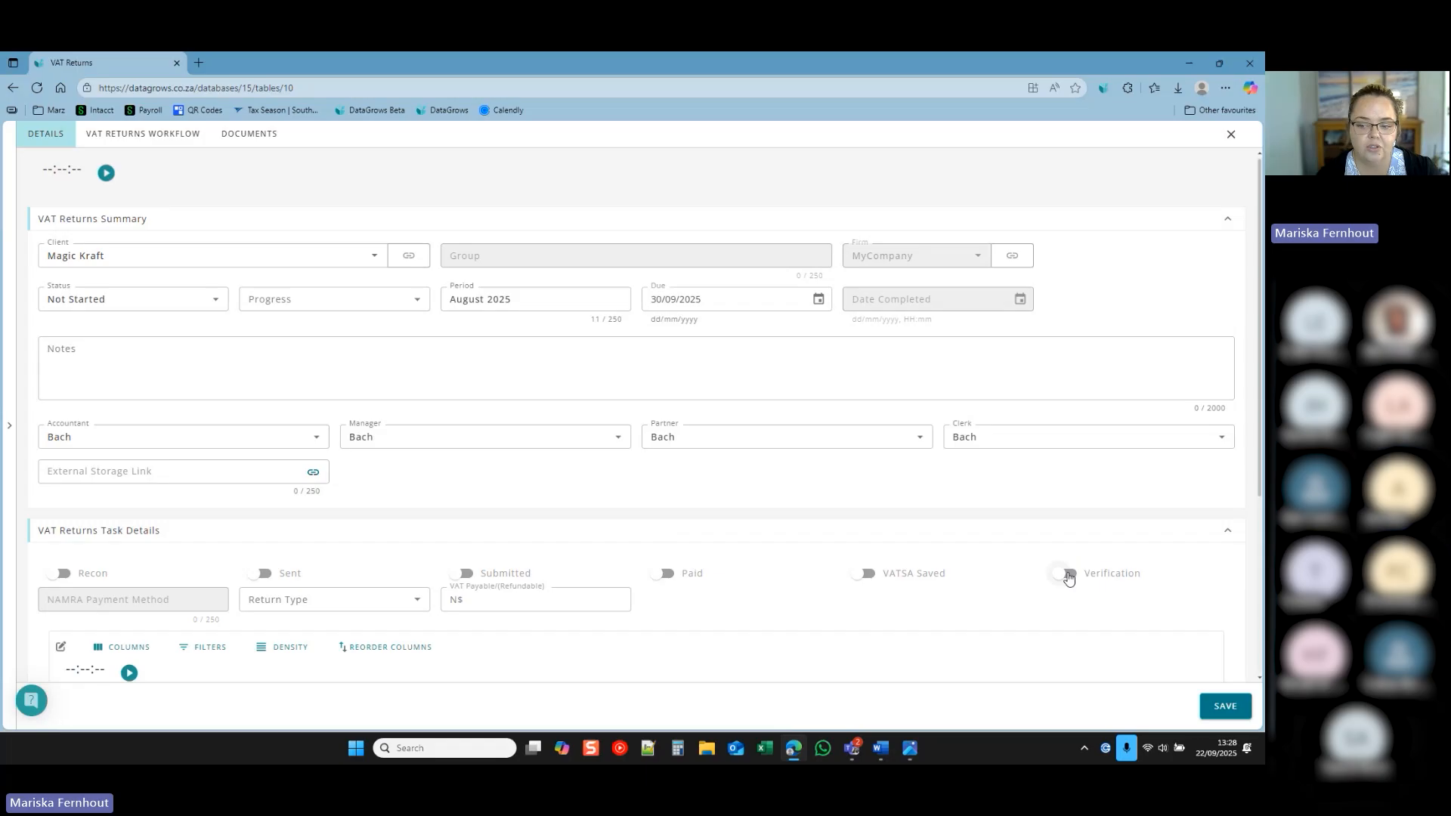
click(1070, 578)
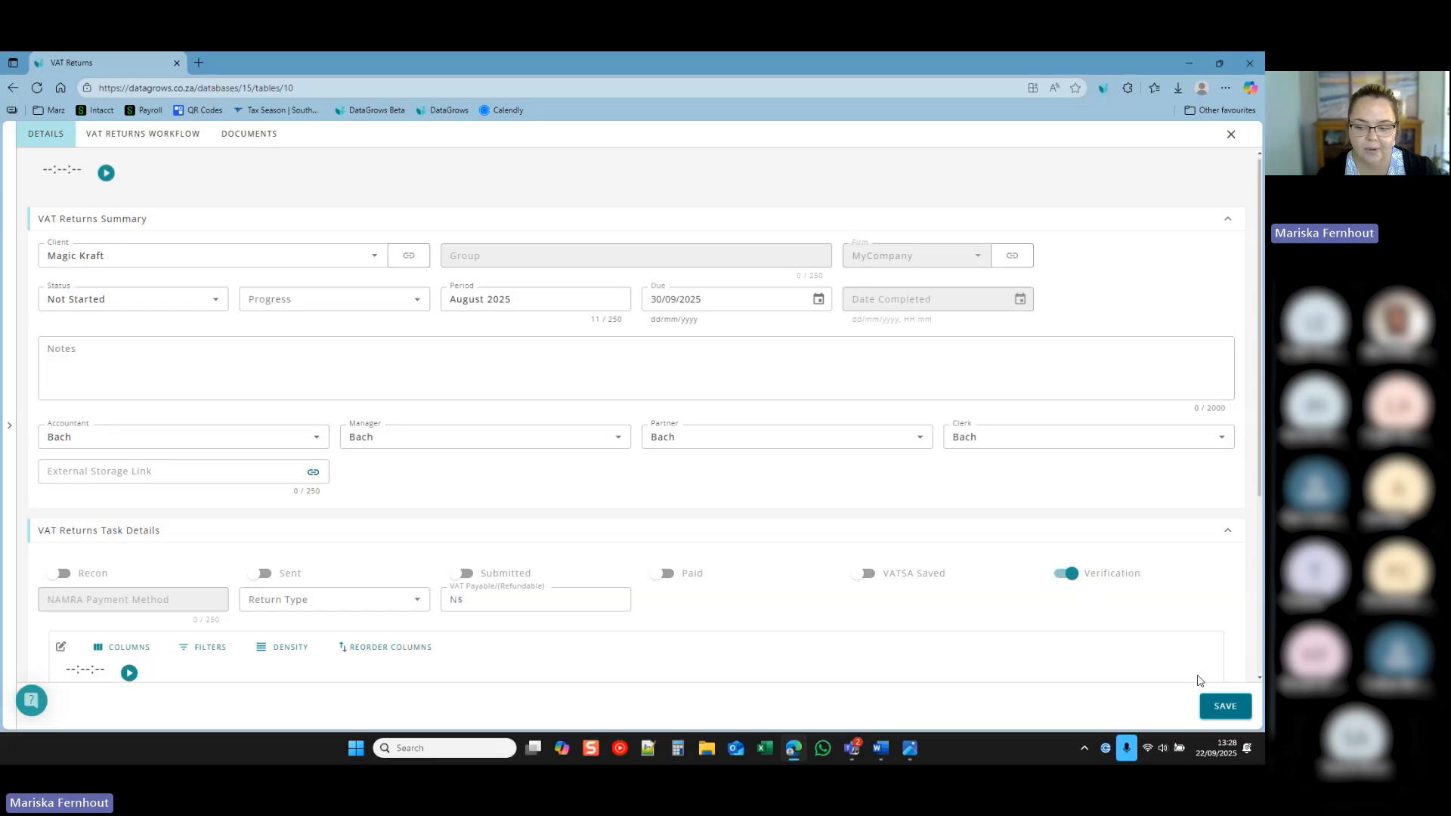
click(1217, 704)
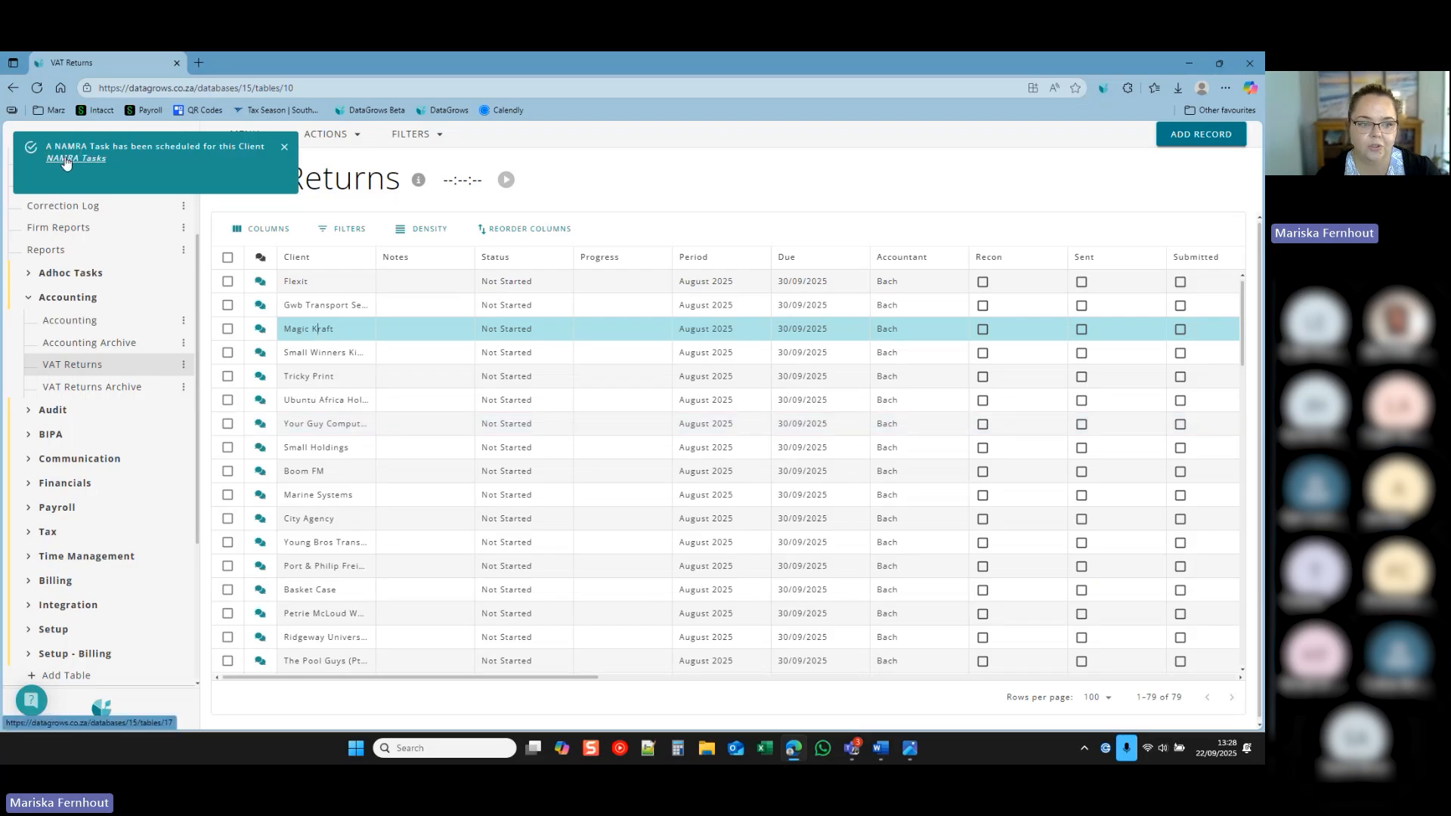
Go to the NAMRA Tasks table through the scheduled-task notification and open the Advance Payment Notification record.
click(66, 160)
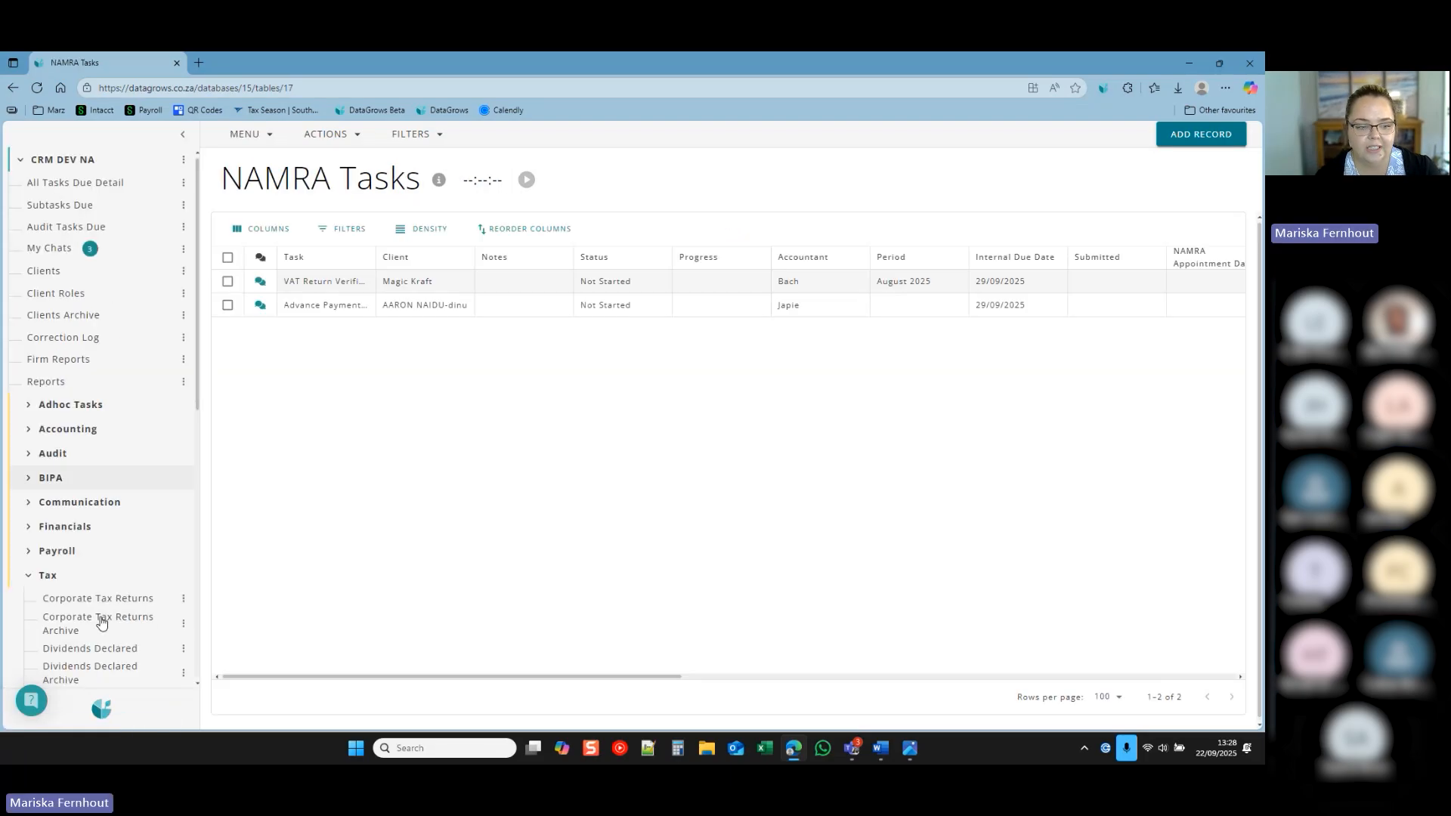
scroll(68, 588, down, 3)
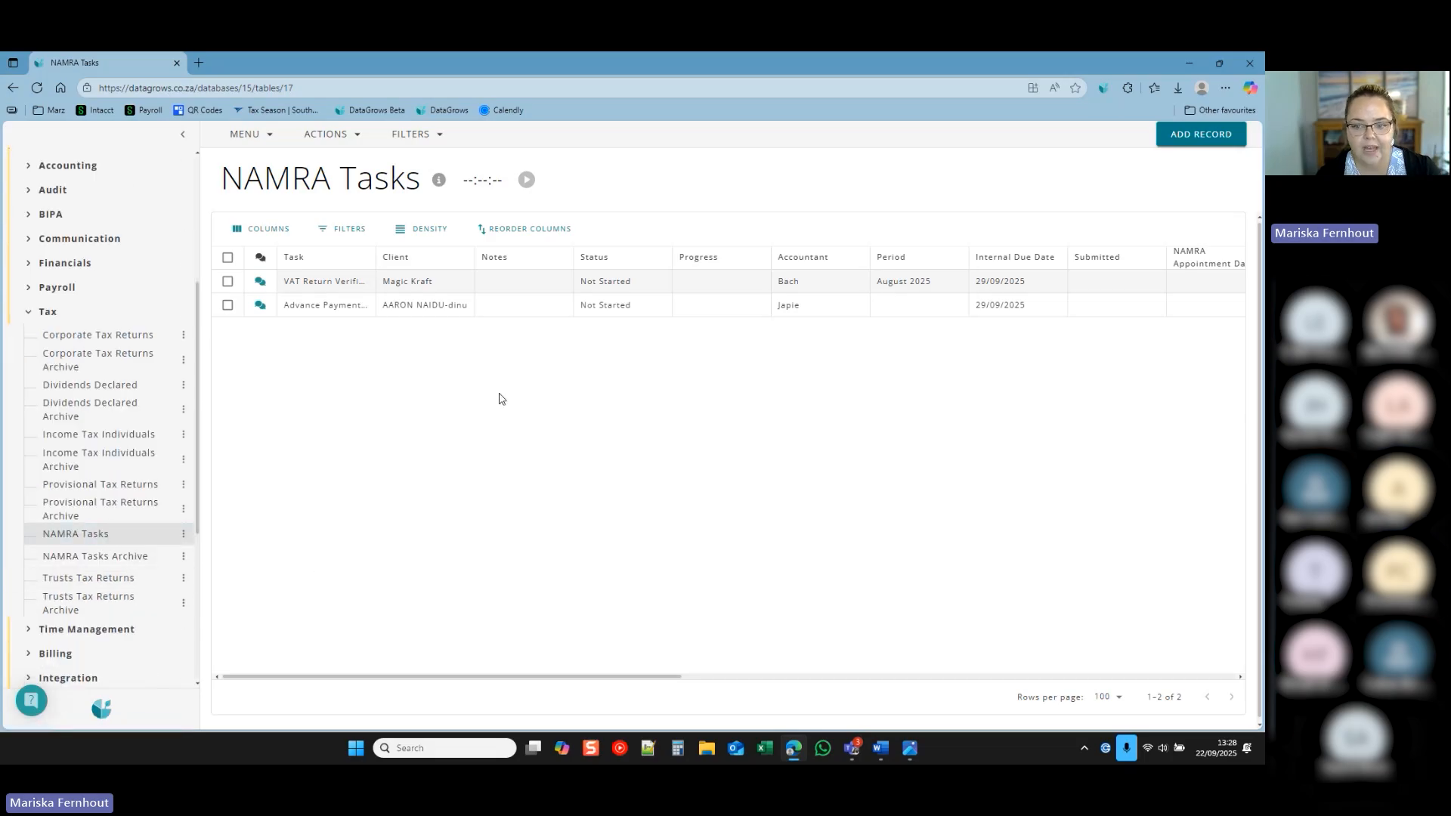
click(424, 305)
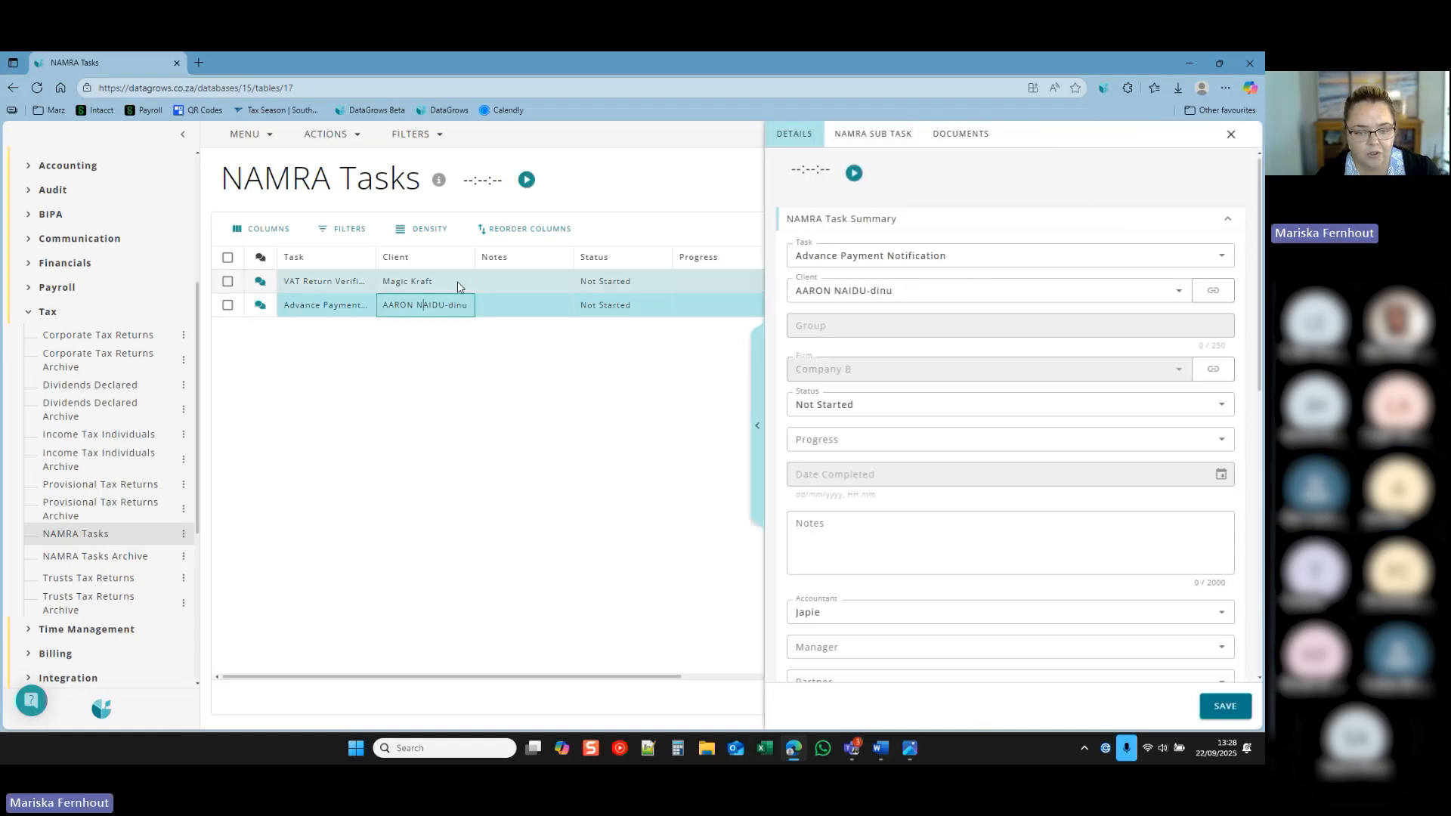
Review the details and NAMRA subtasks of Magic Kraft's VAT Return Verification task at full width with the Sub Task column widened, and close the record.
click(457, 281)
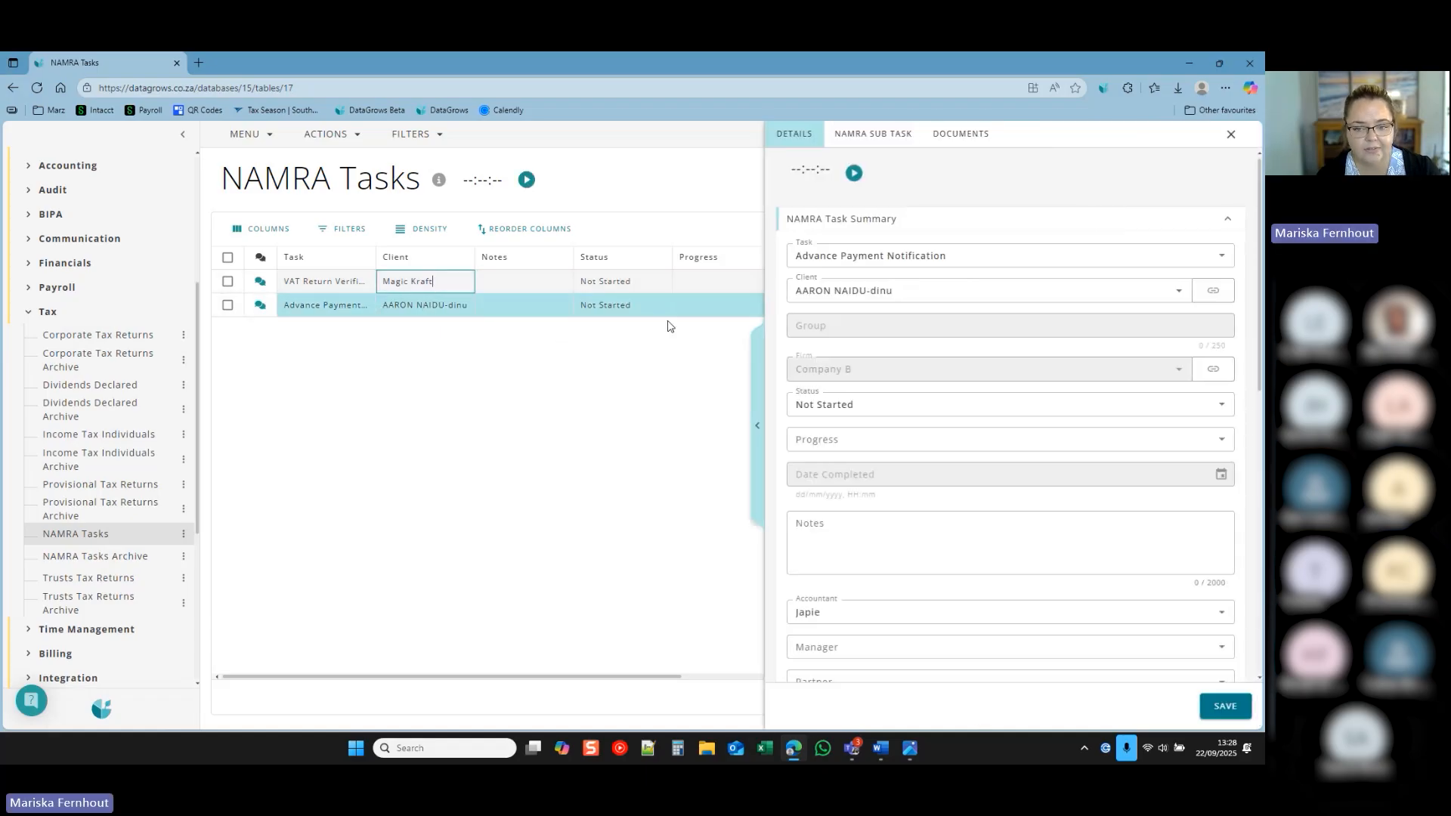
click(756, 365)
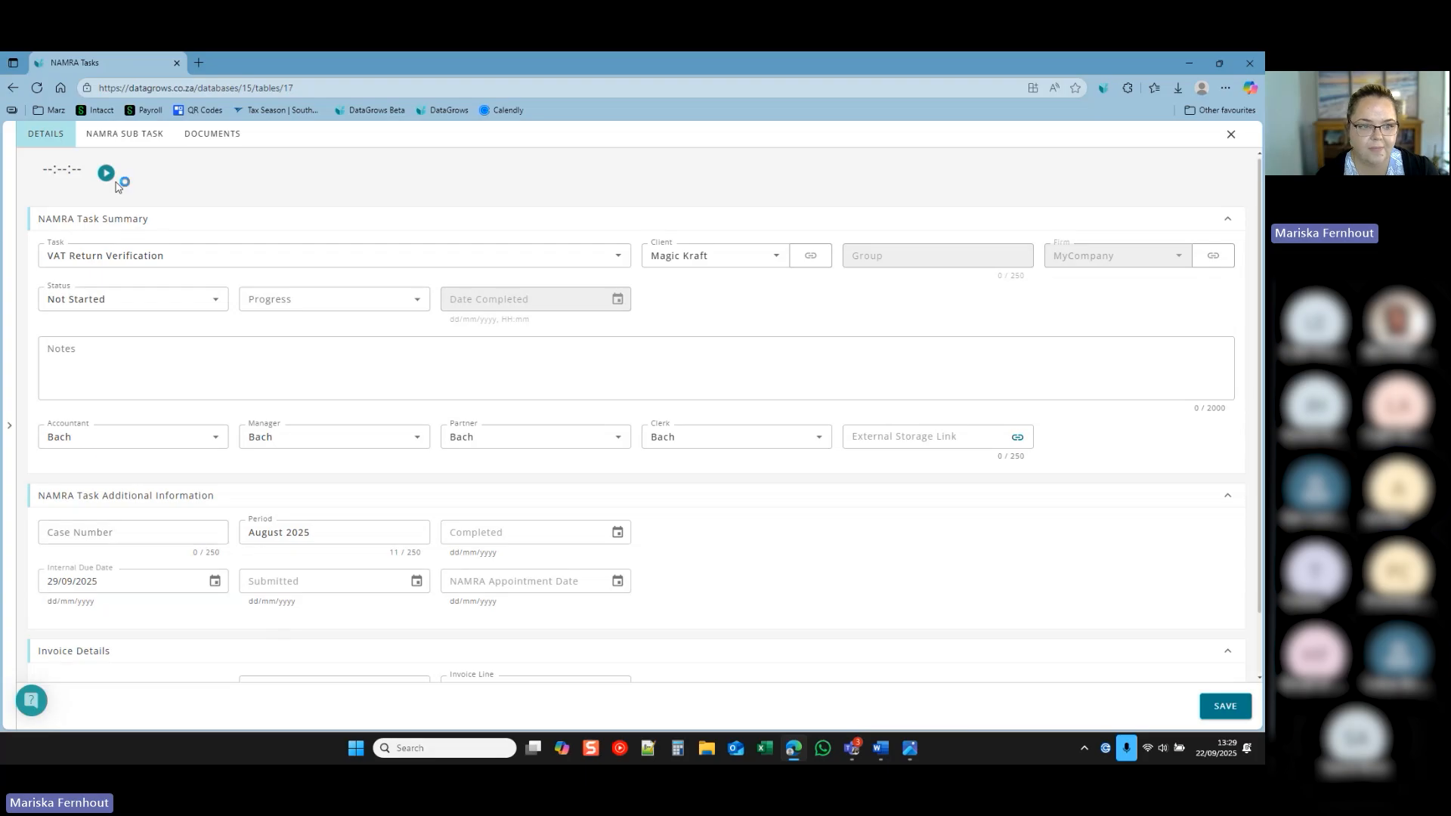
click(129, 140)
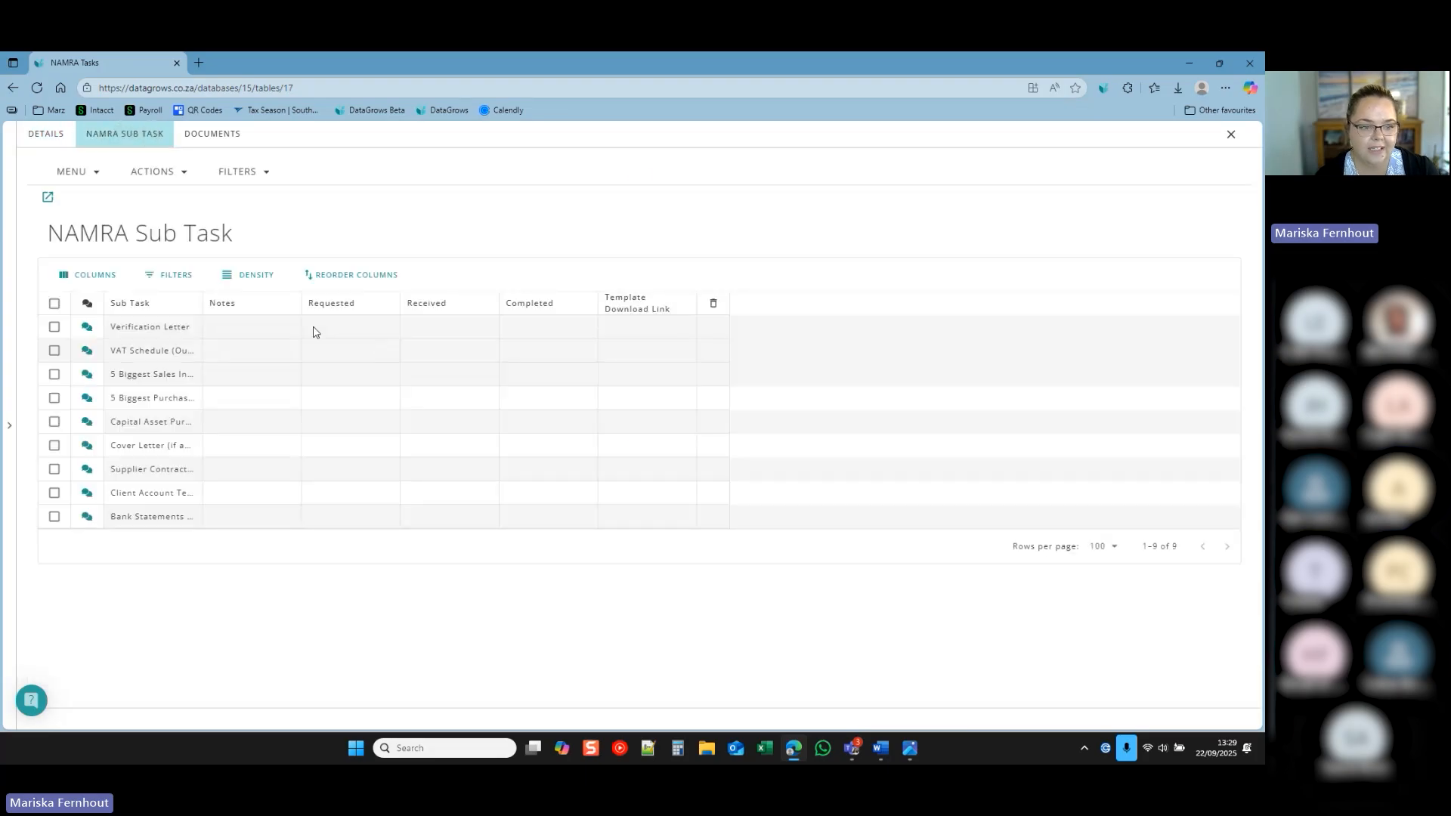
drag(204, 302, 382, 302)
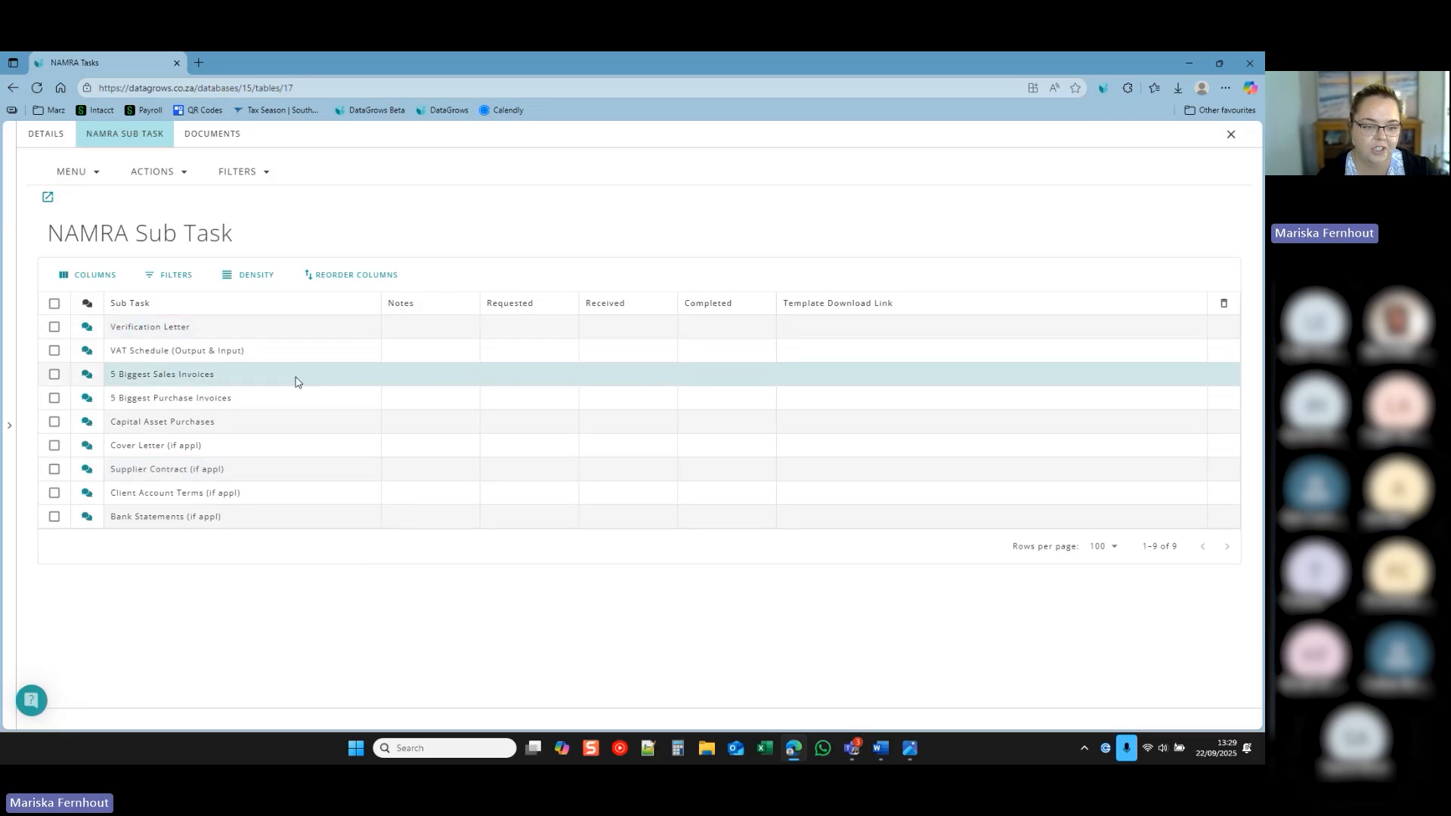
click(50, 136)
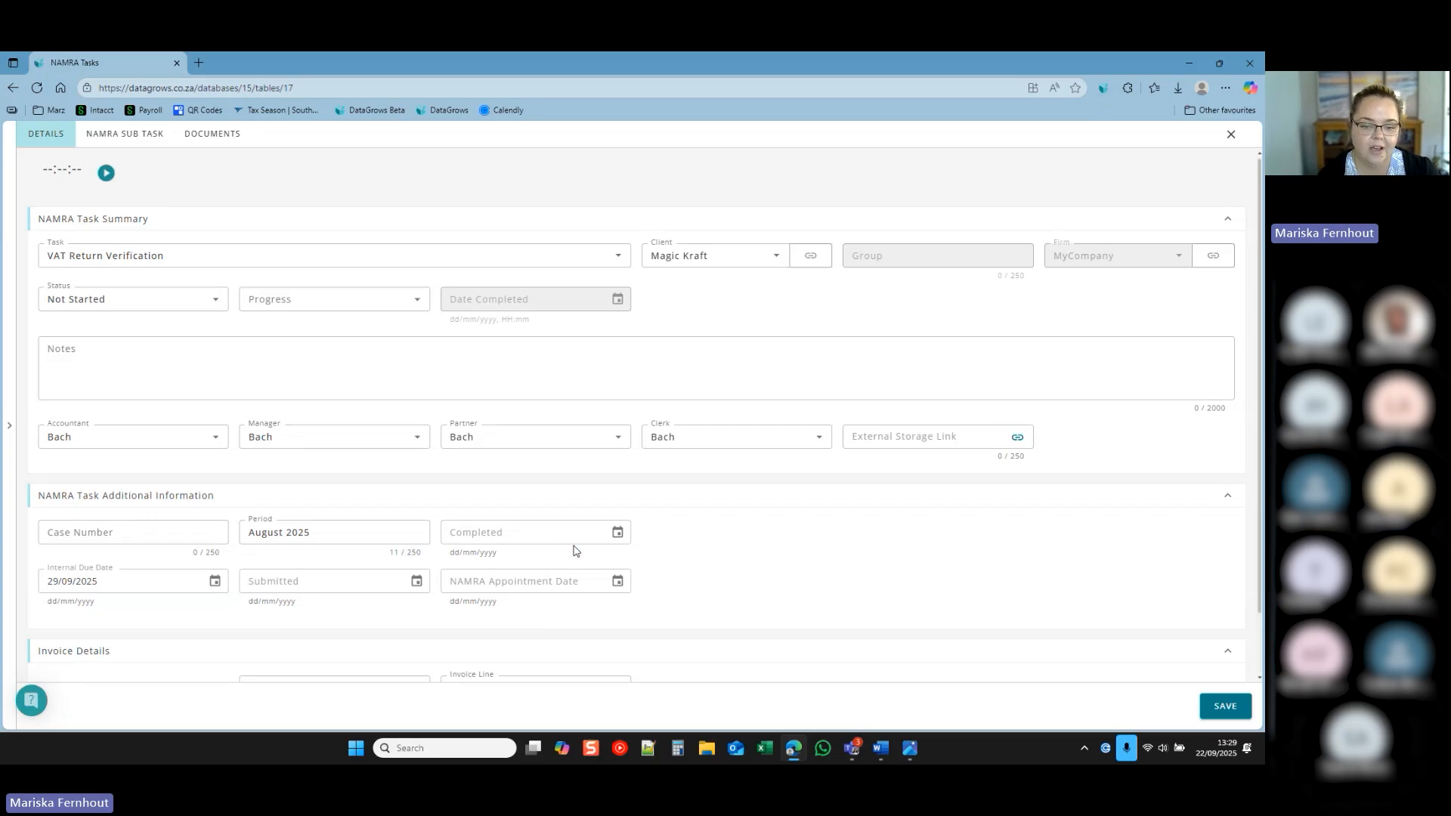
click(1232, 134)
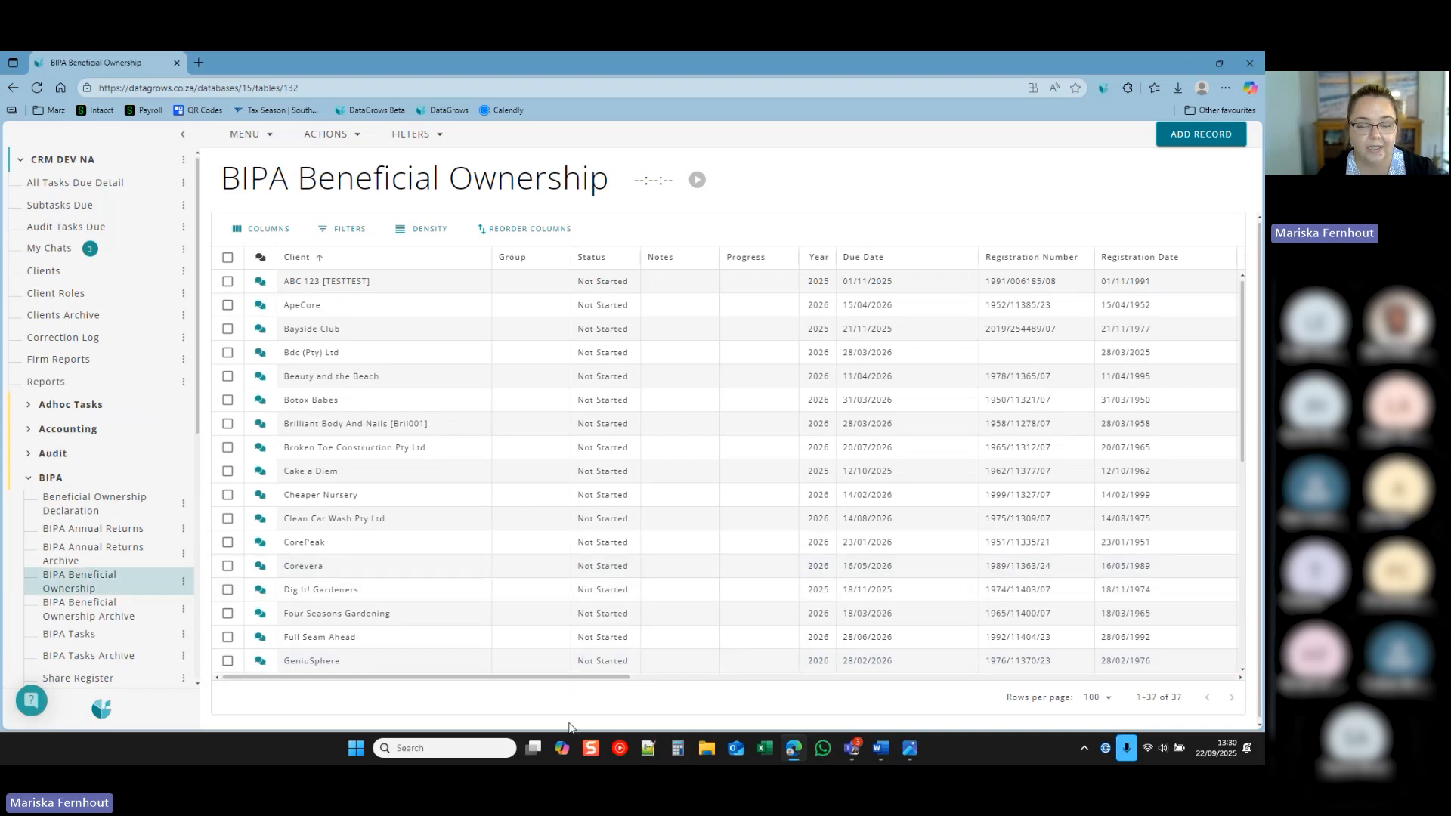
Pin the Client column to the left in the BIPA Beneficial Ownership table.
drag(488, 684, 852, 690)
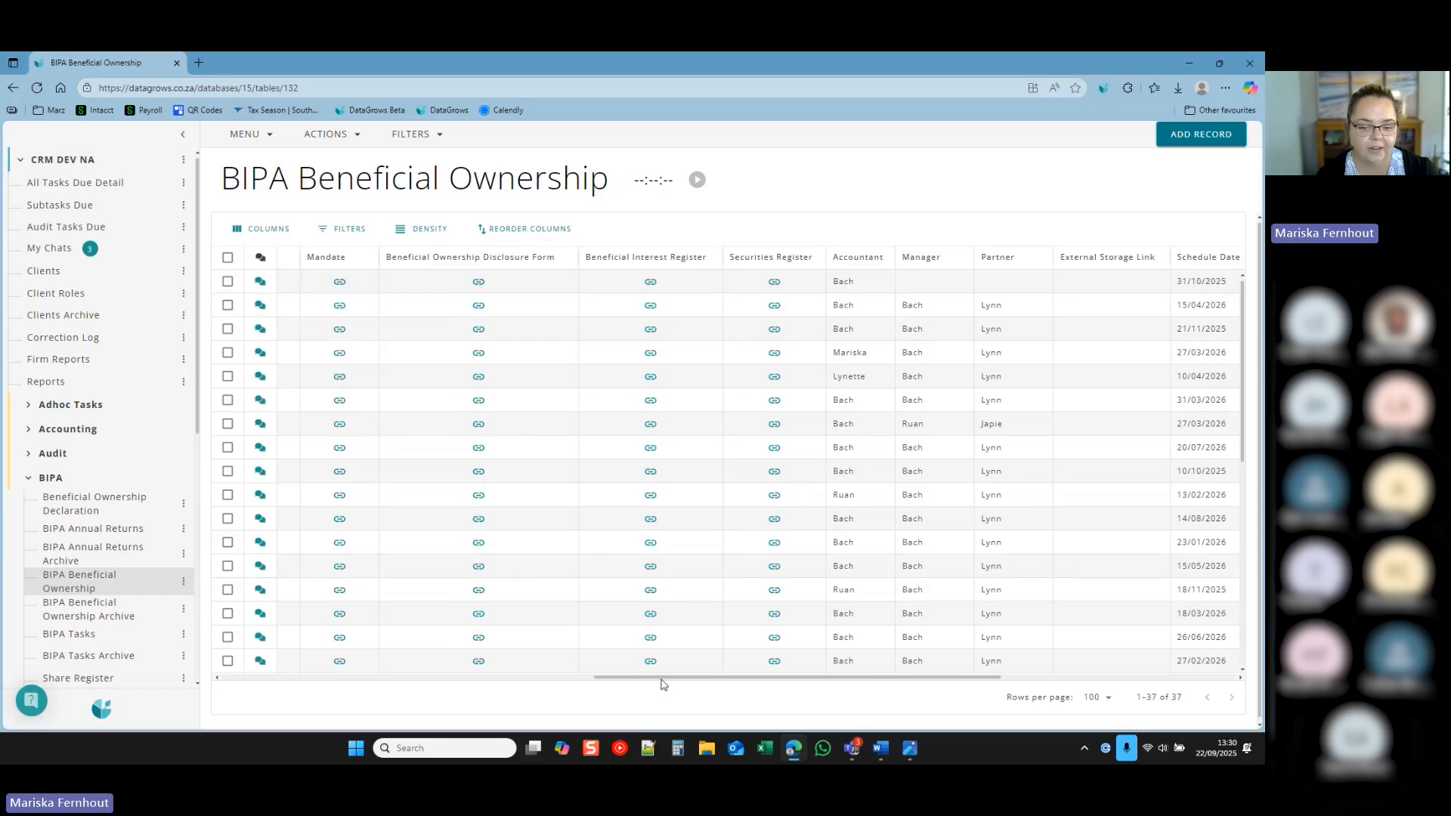
drag(660, 684, 289, 684)
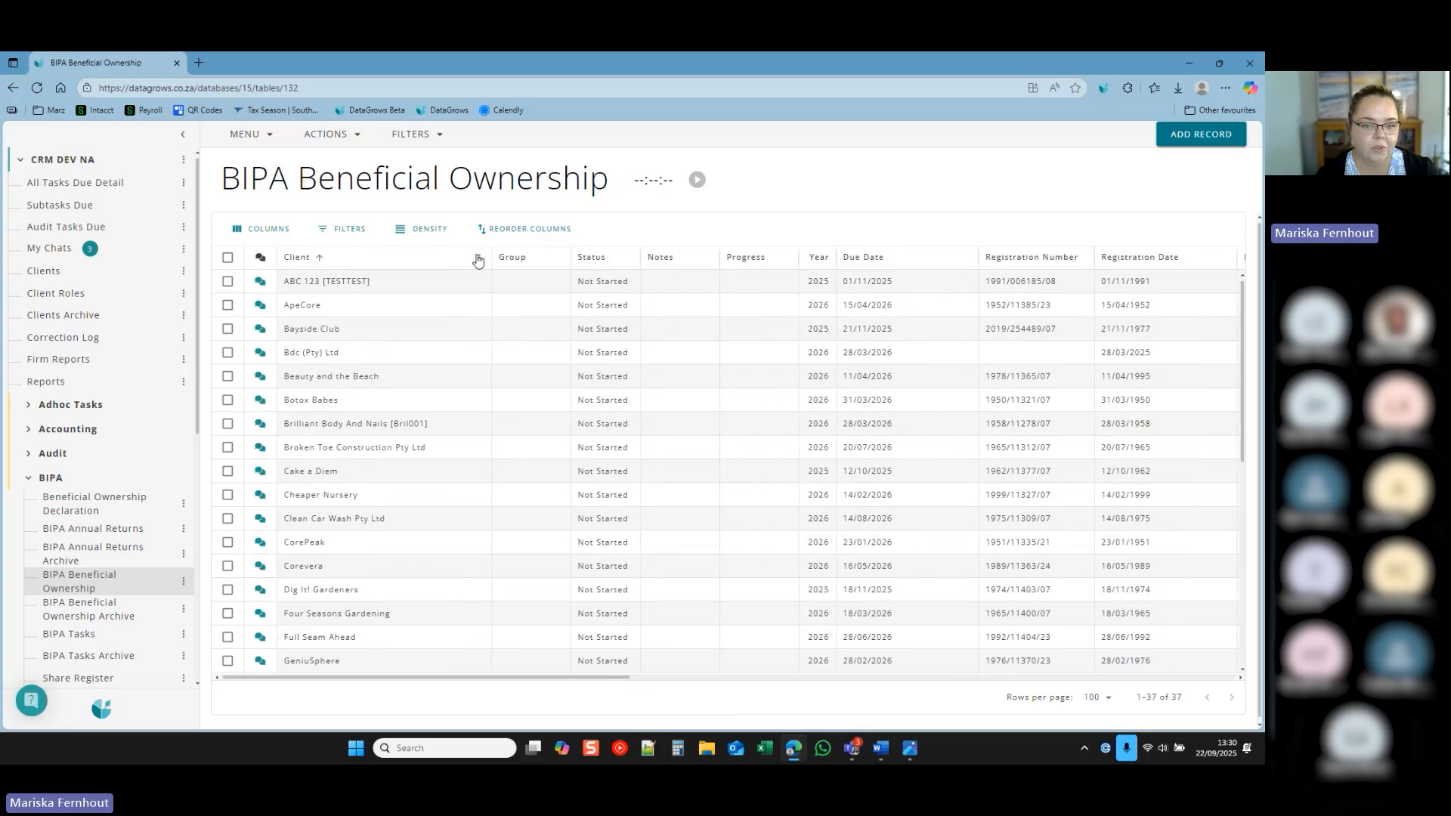
click(479, 258)
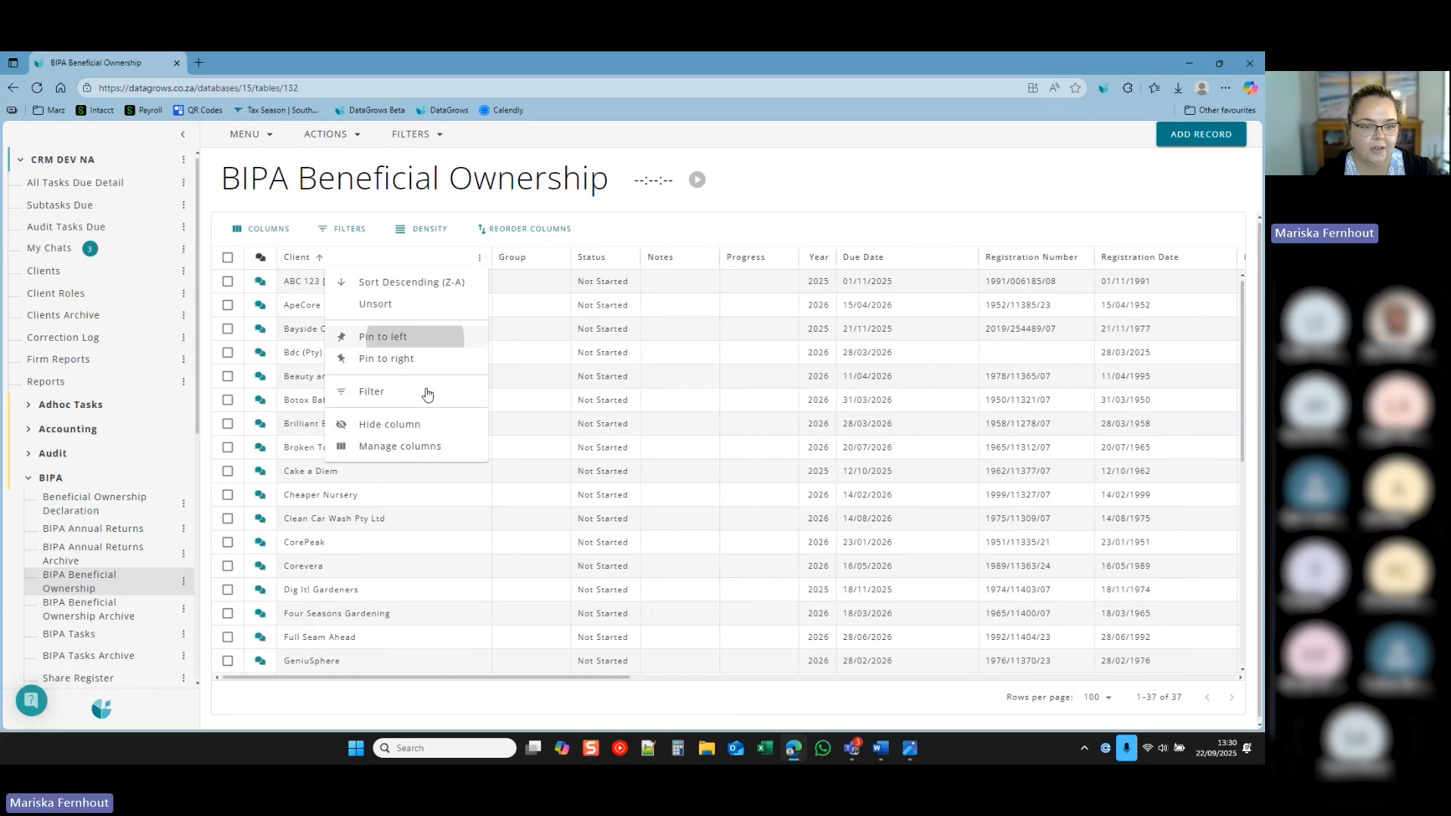
click(411, 337)
View the Mandate and the Beneficial Ownership Disclosure Form for Bdc (Pty) Ltd, returning to the BIPA Beneficial Ownership table after each.
drag(459, 681, 724, 687)
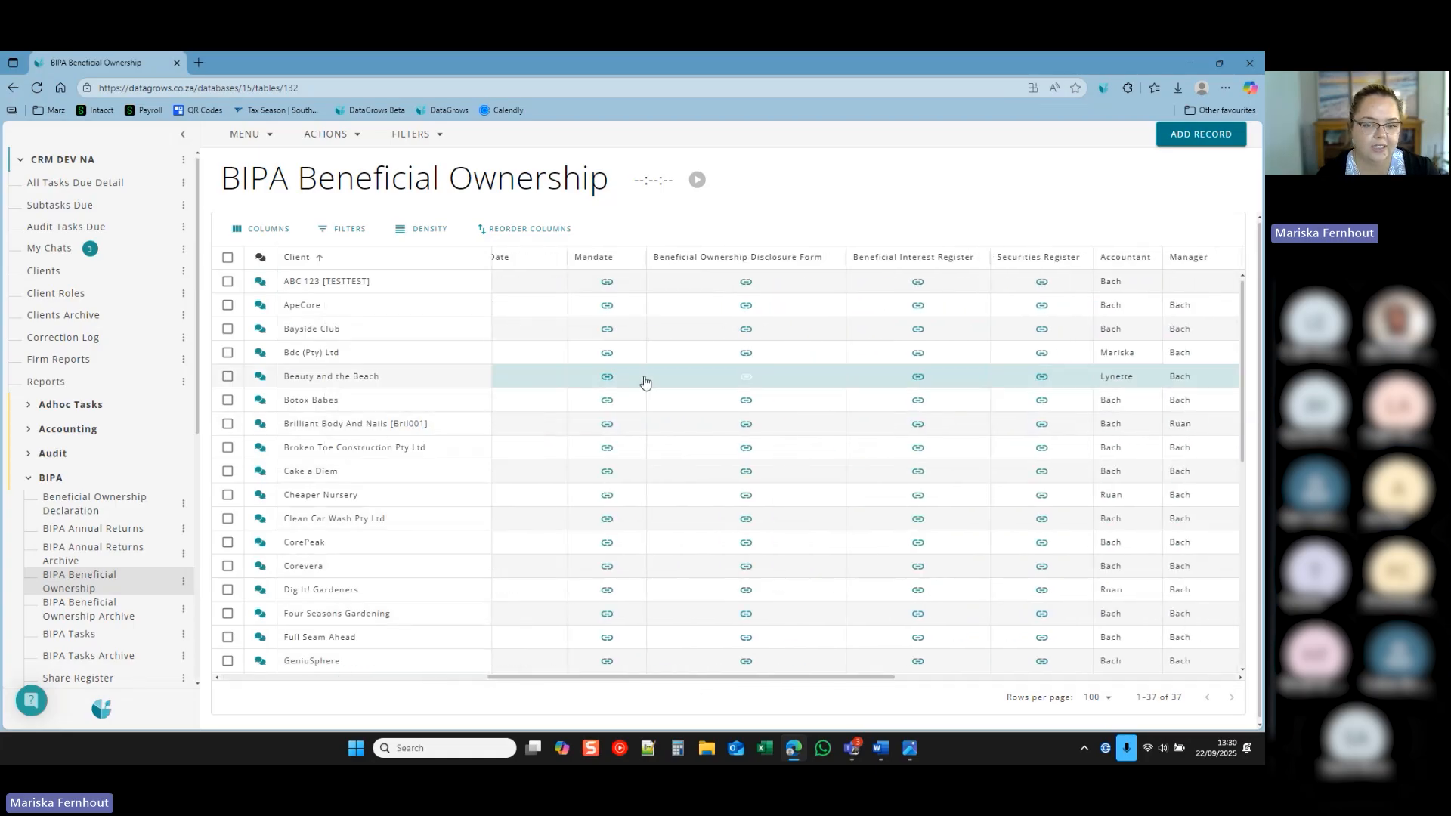
click(608, 358)
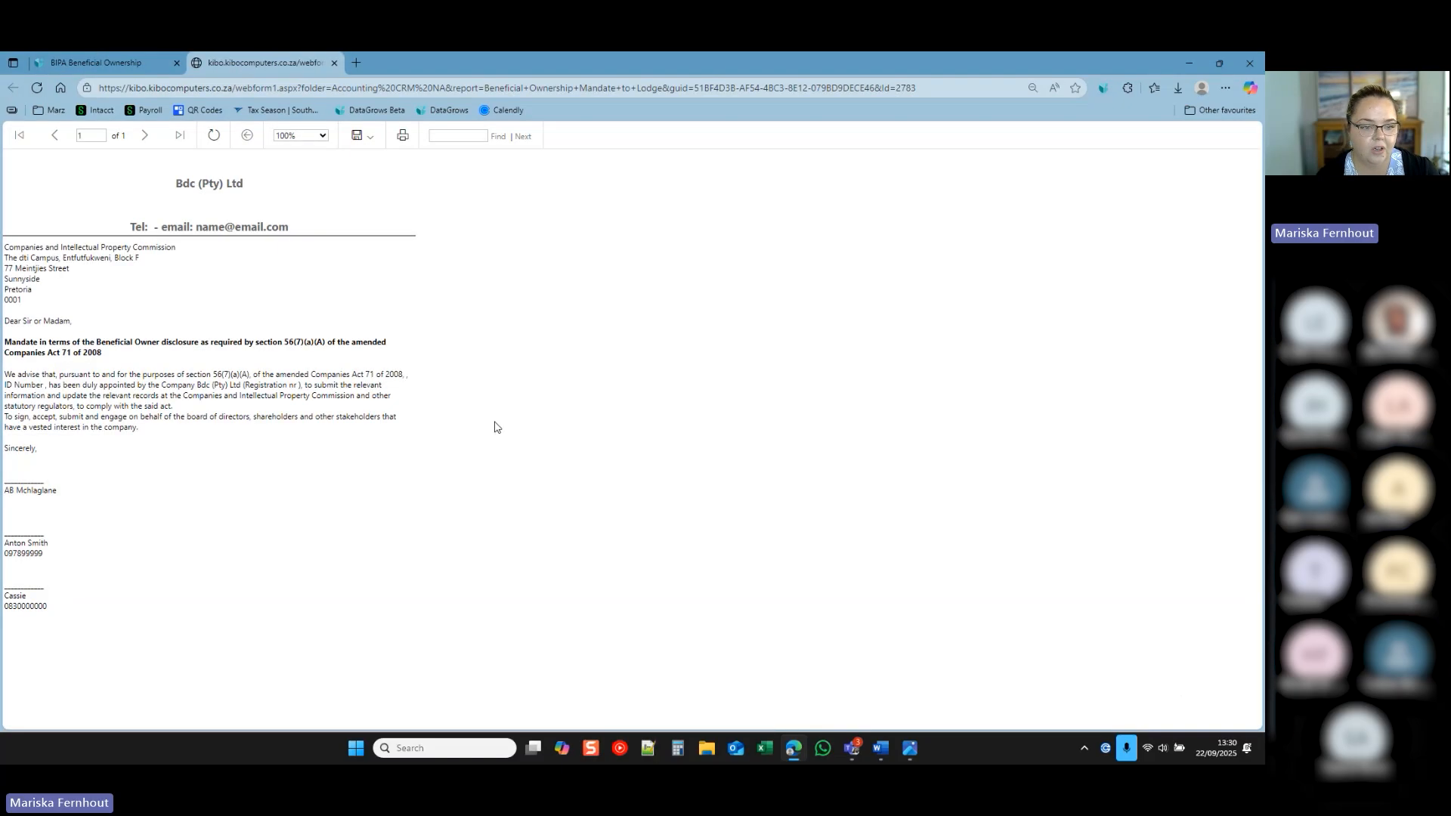
click(84, 62)
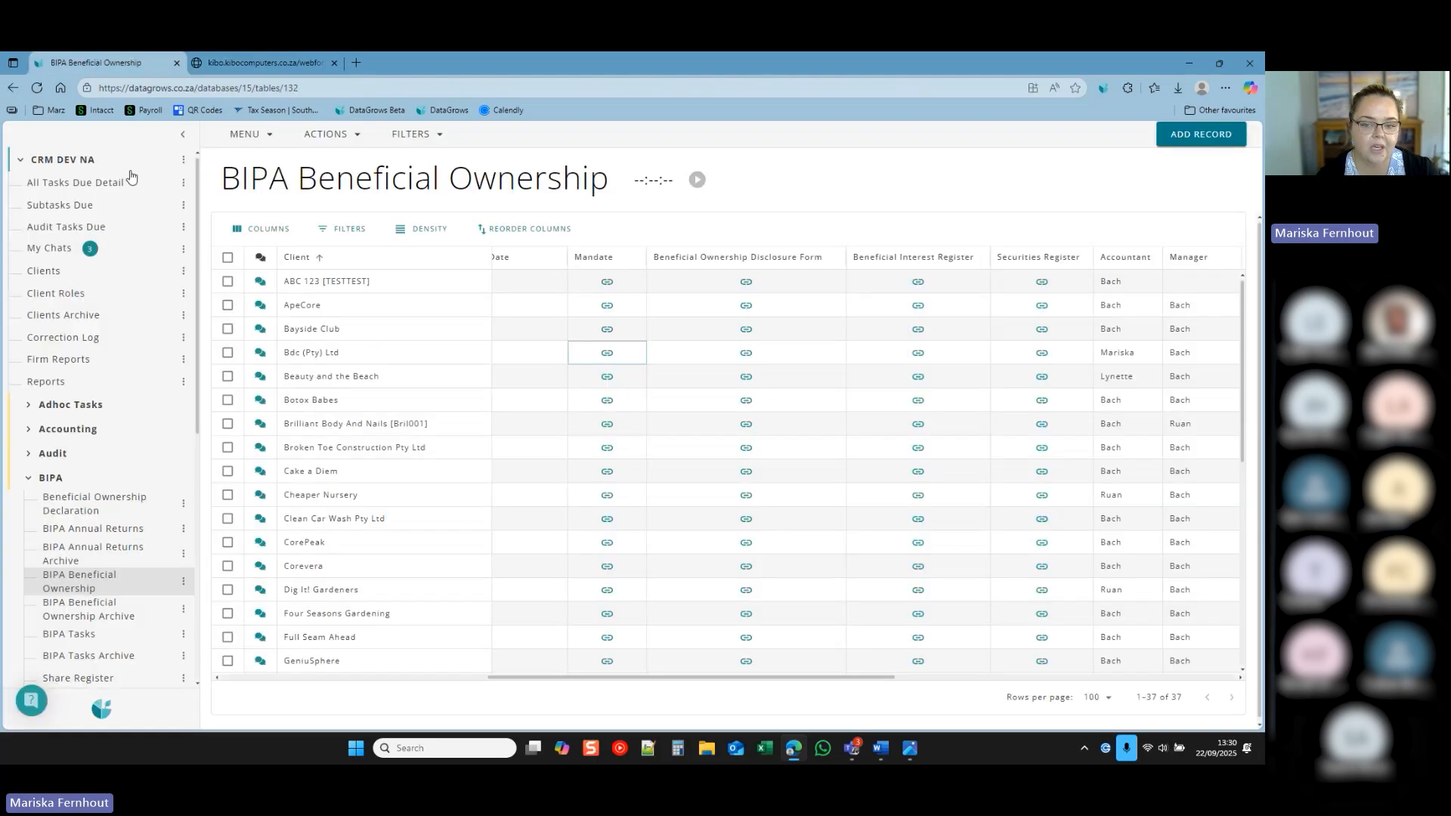
click(745, 357)
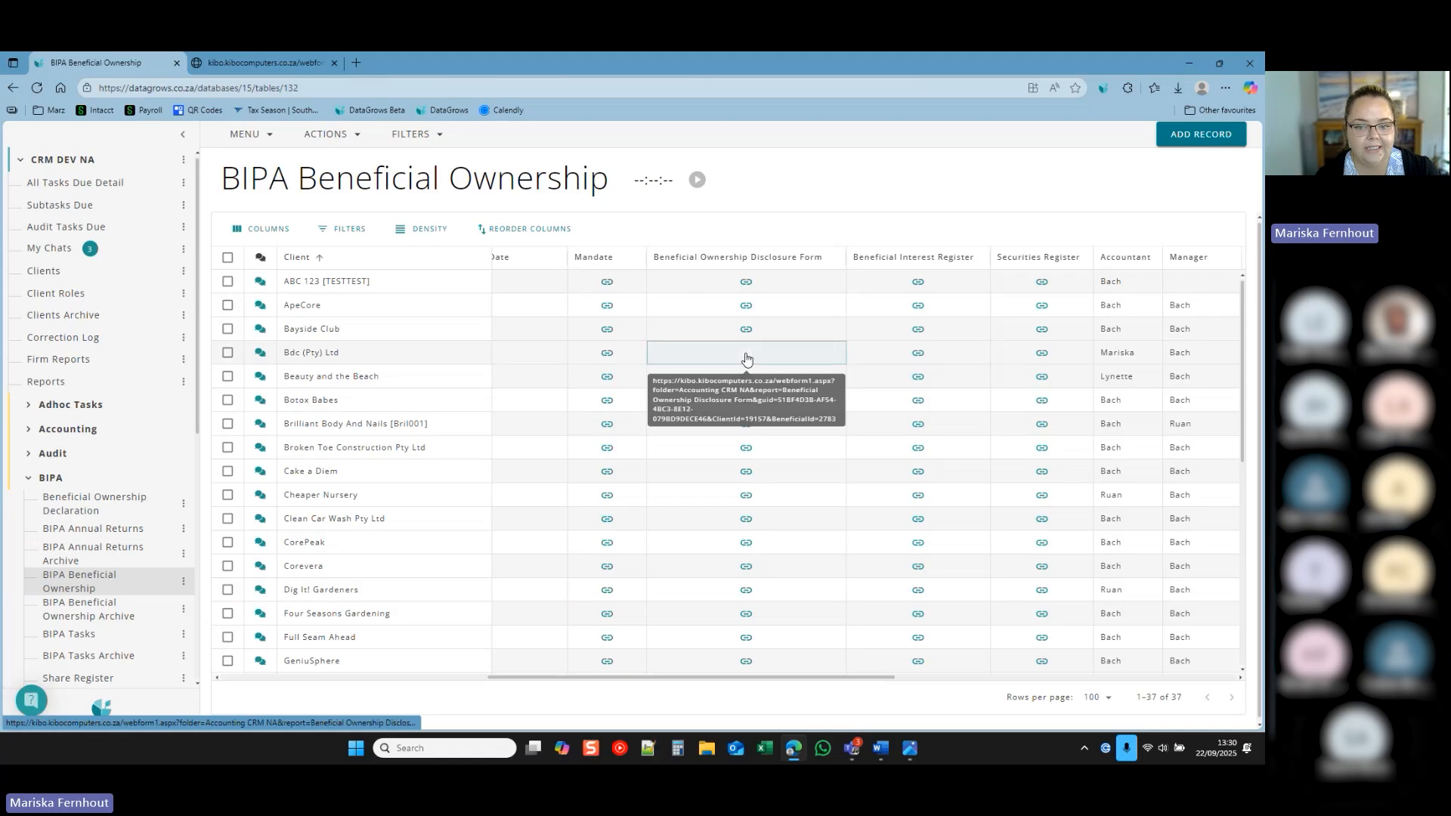
click(746, 355)
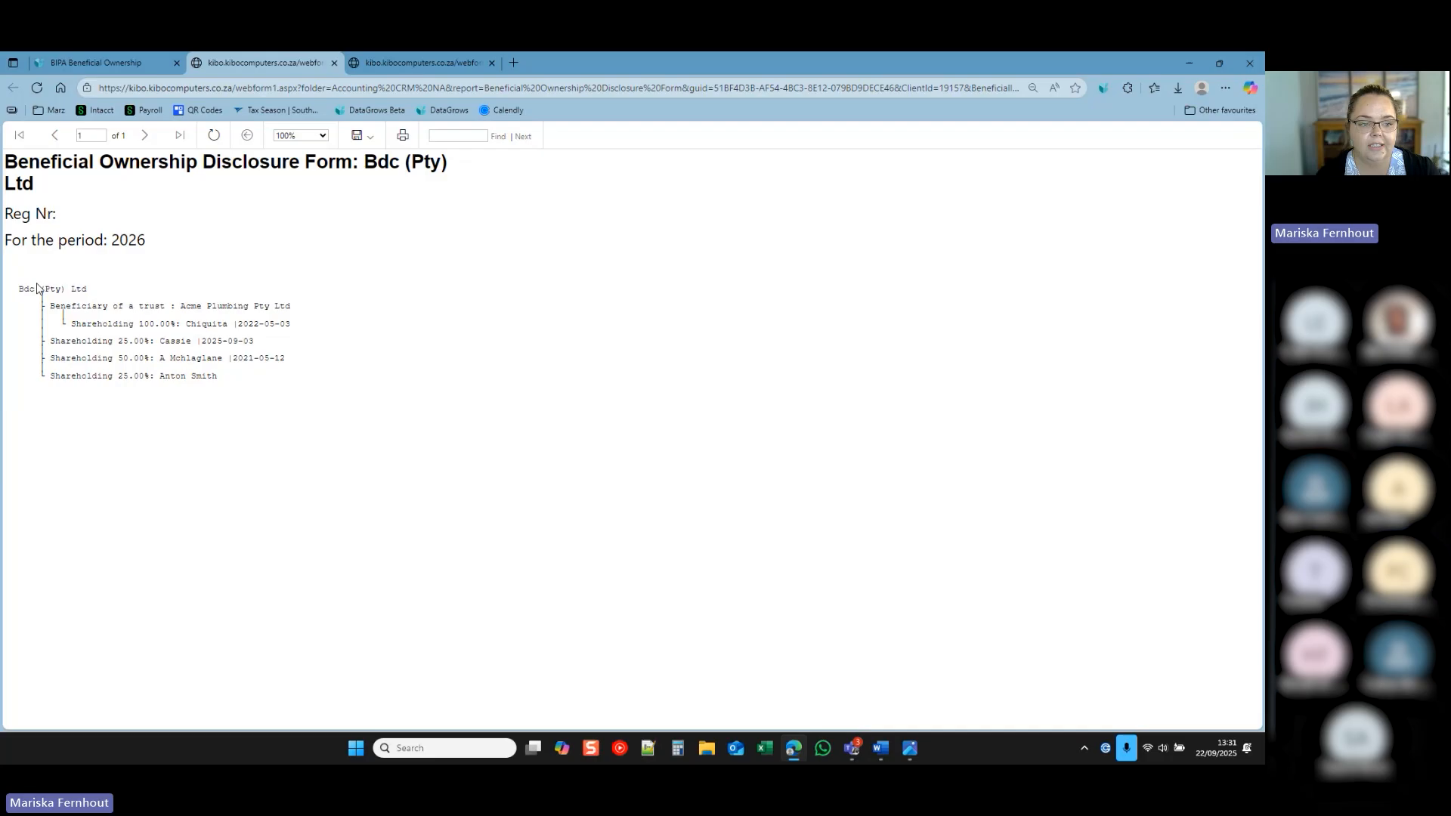
click(121, 65)
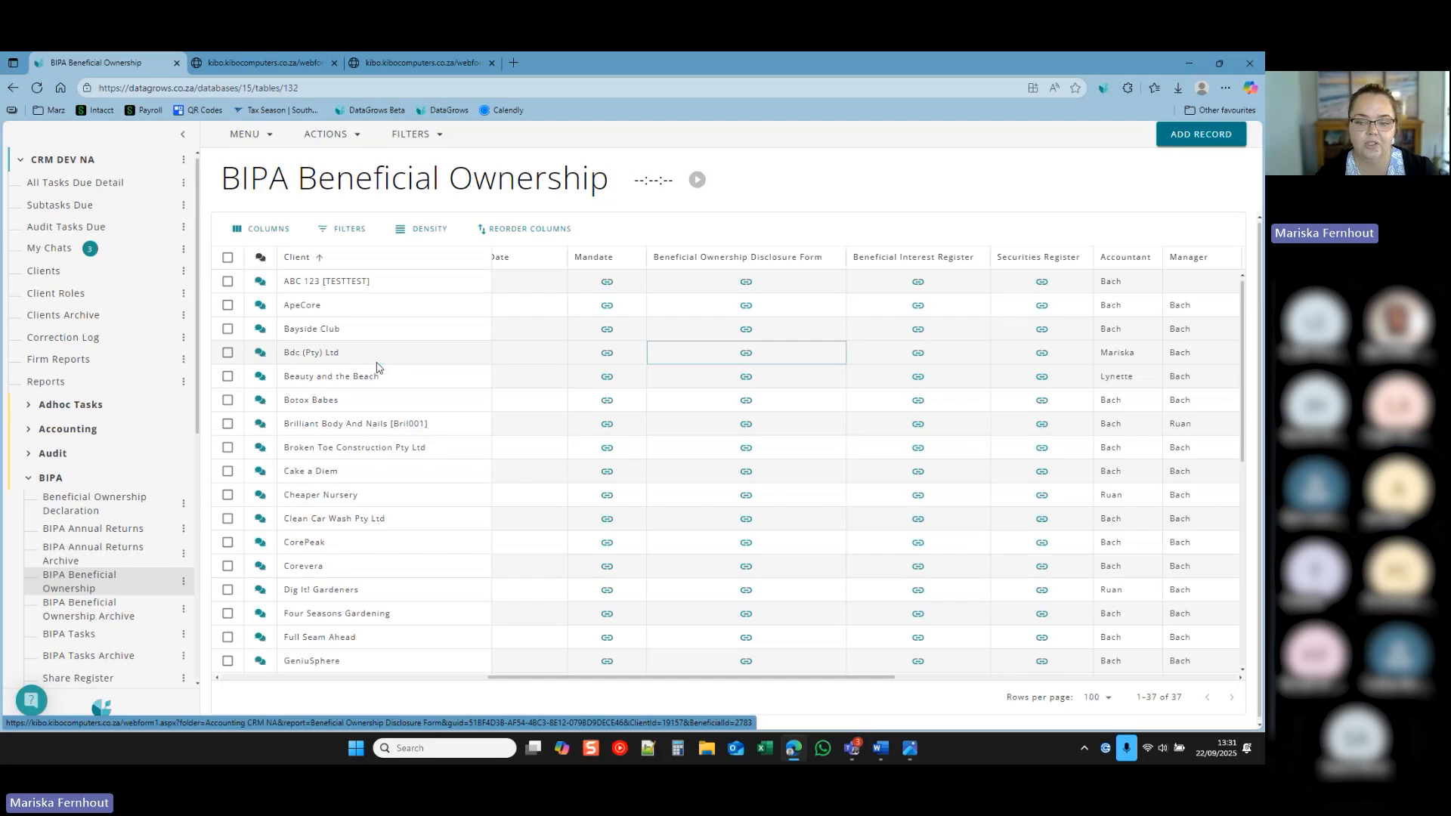
Page through Bdc (Pty) Ltd's Beneficial Interest Register, view its Securities Register and return to the BIPA Beneficial Ownership table.
click(919, 350)
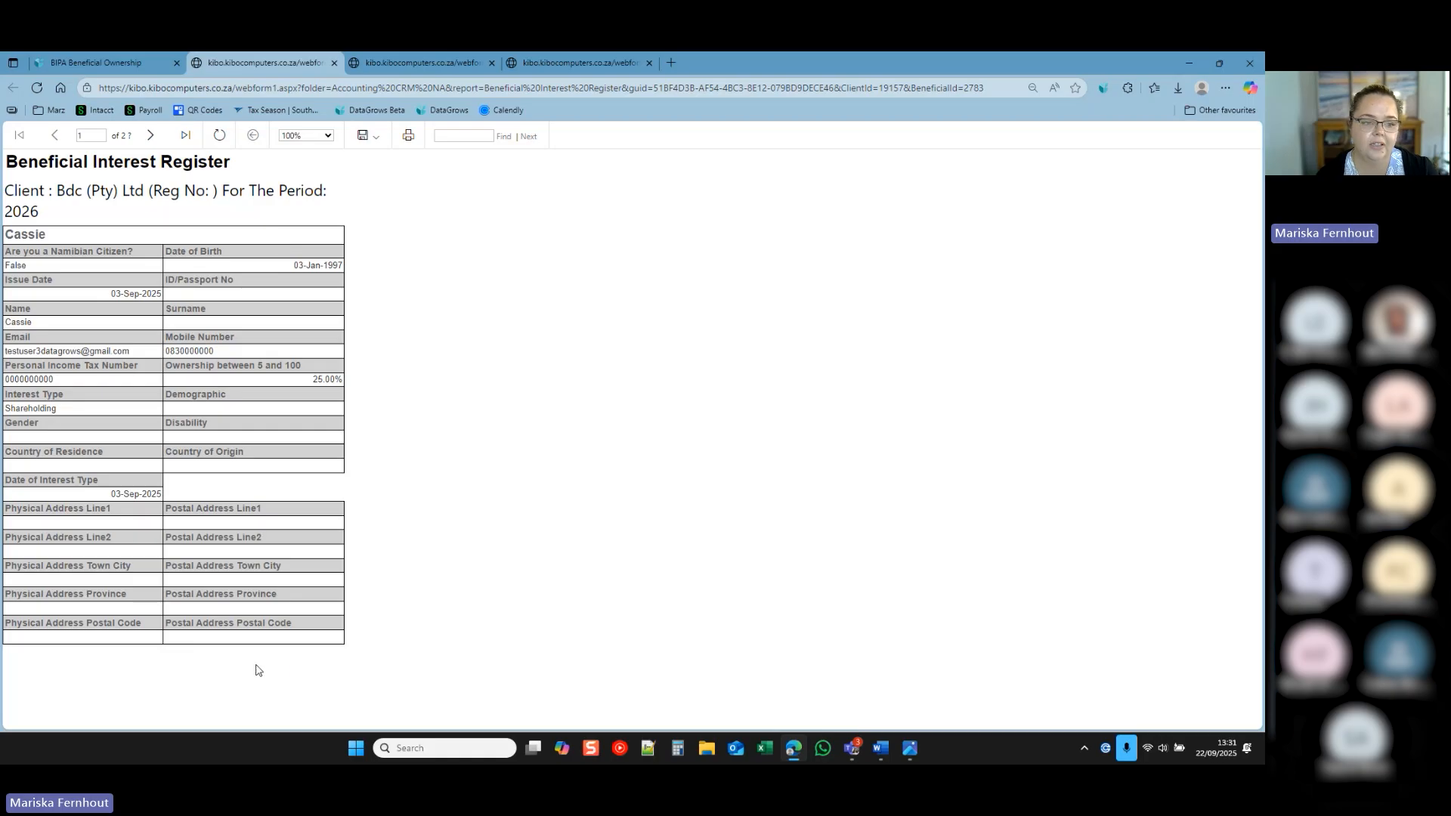
click(151, 136)
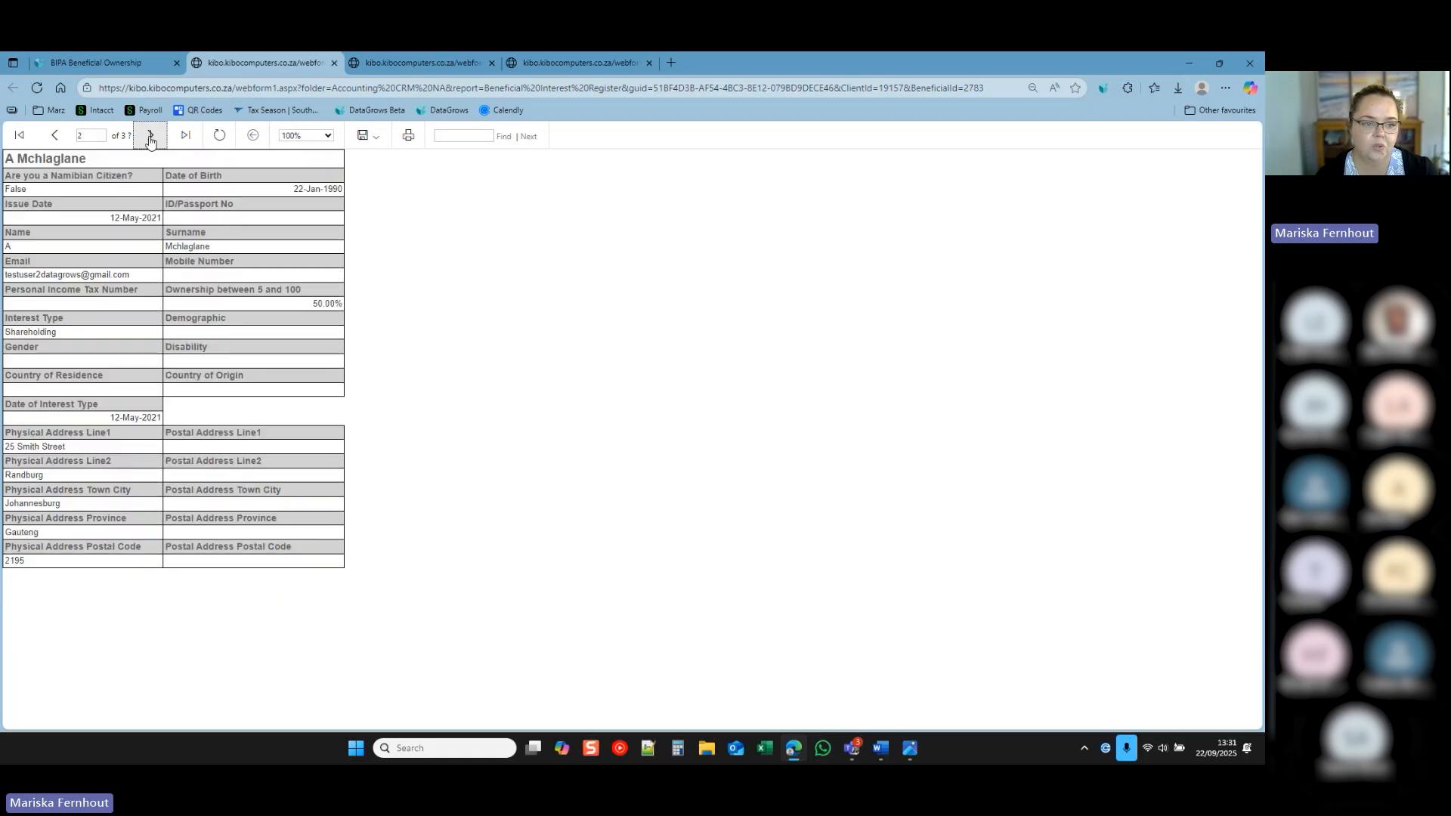
click(151, 137)
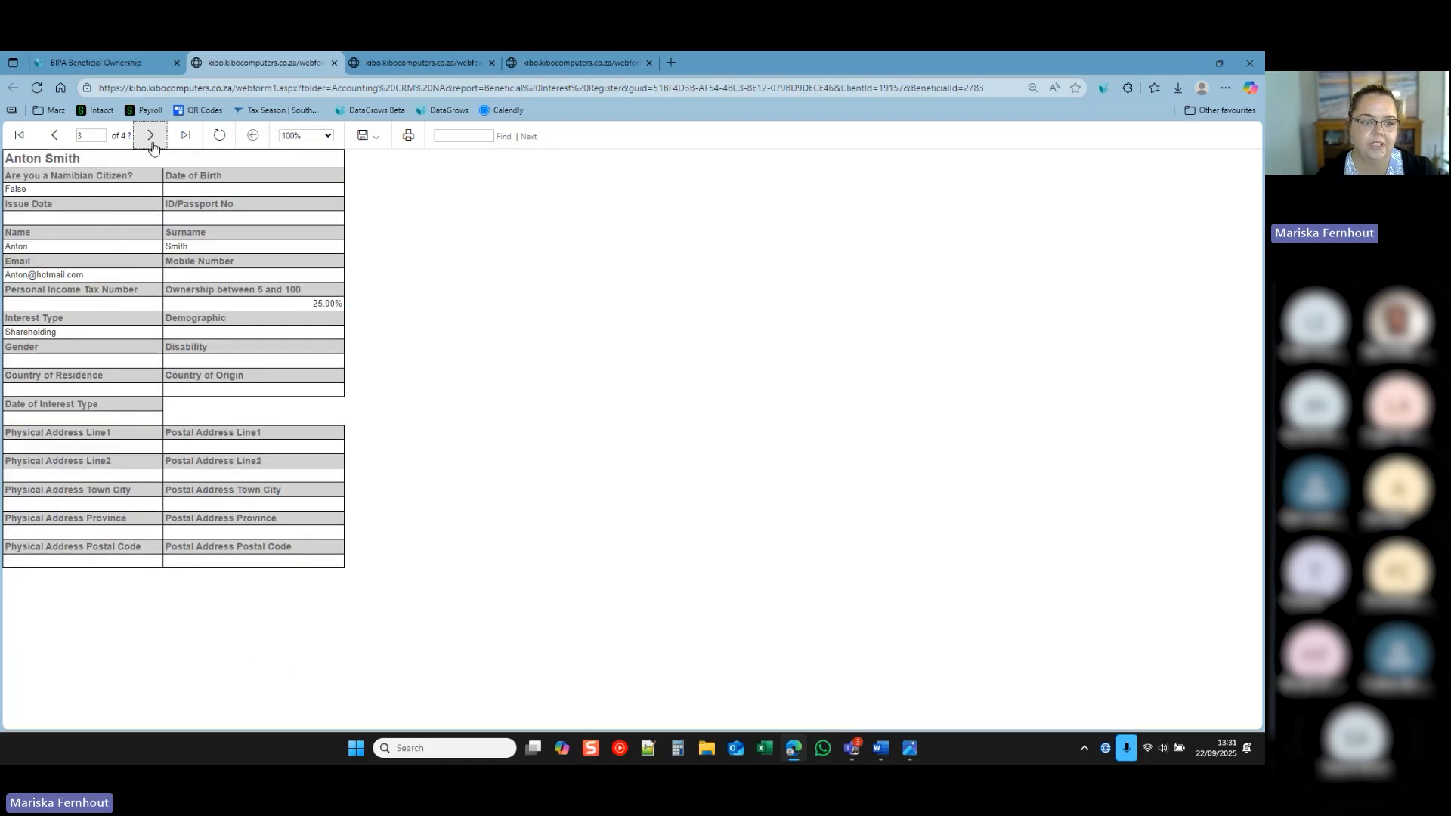
click(151, 138)
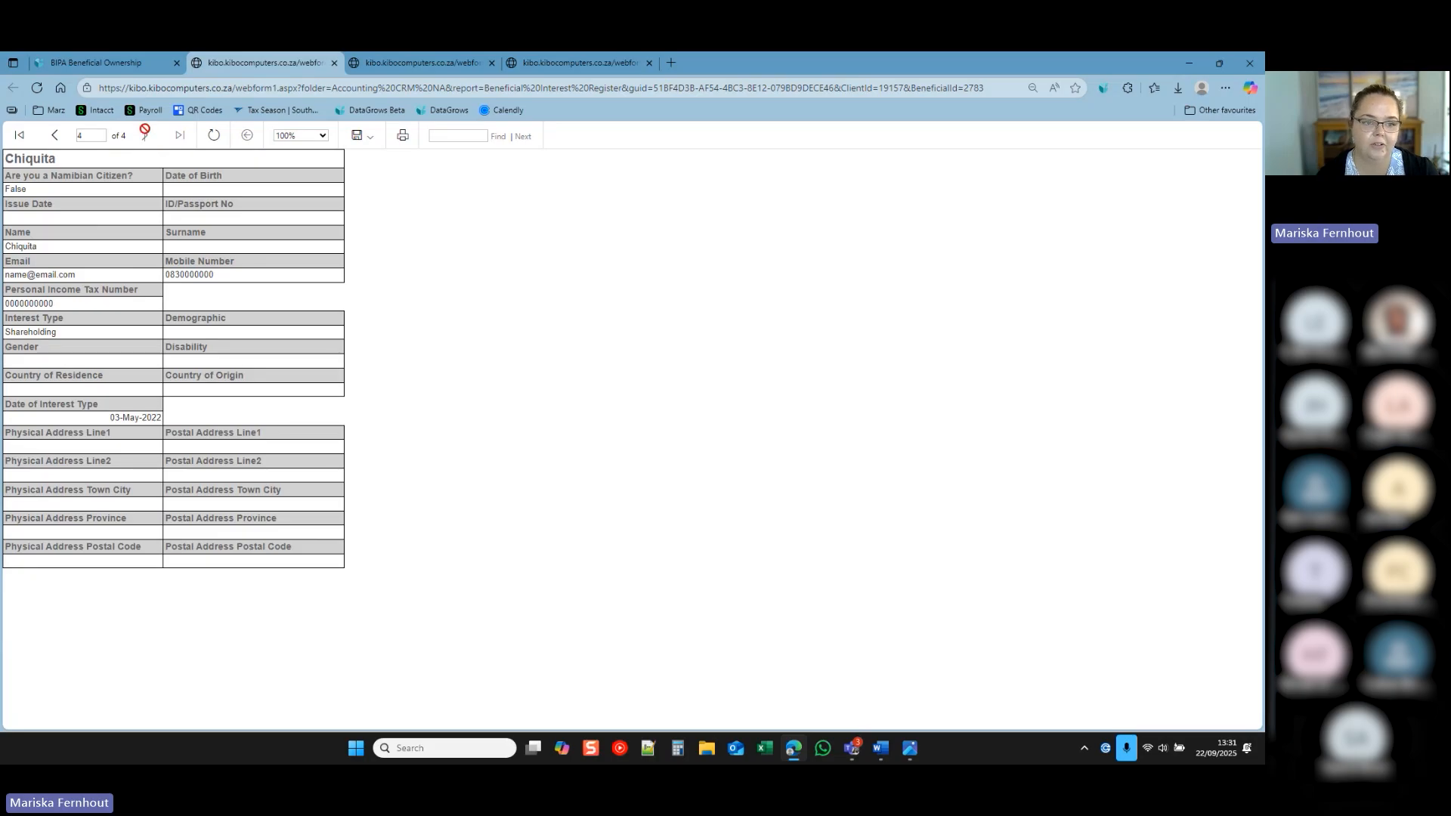
click(99, 63)
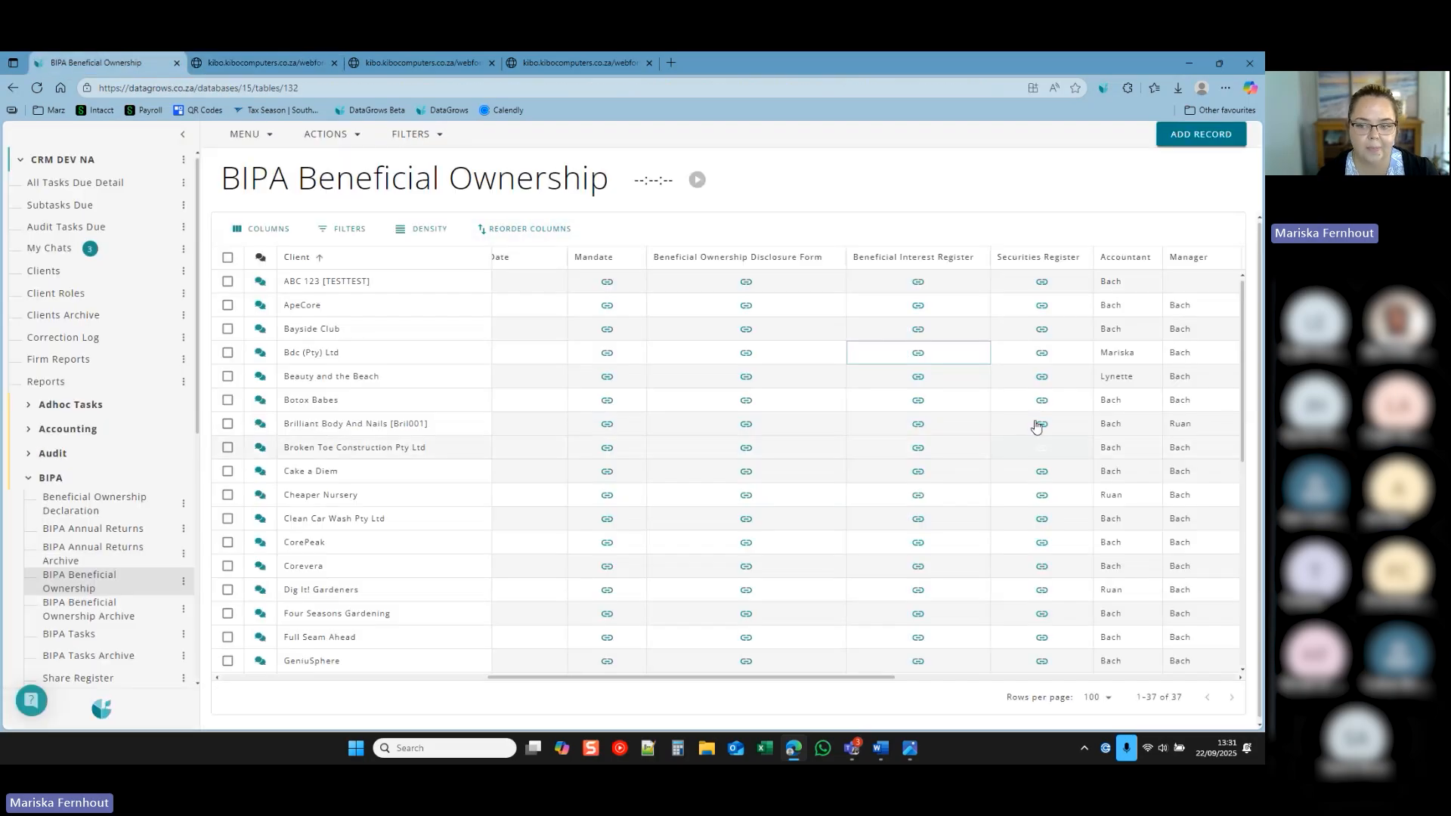
click(1042, 353)
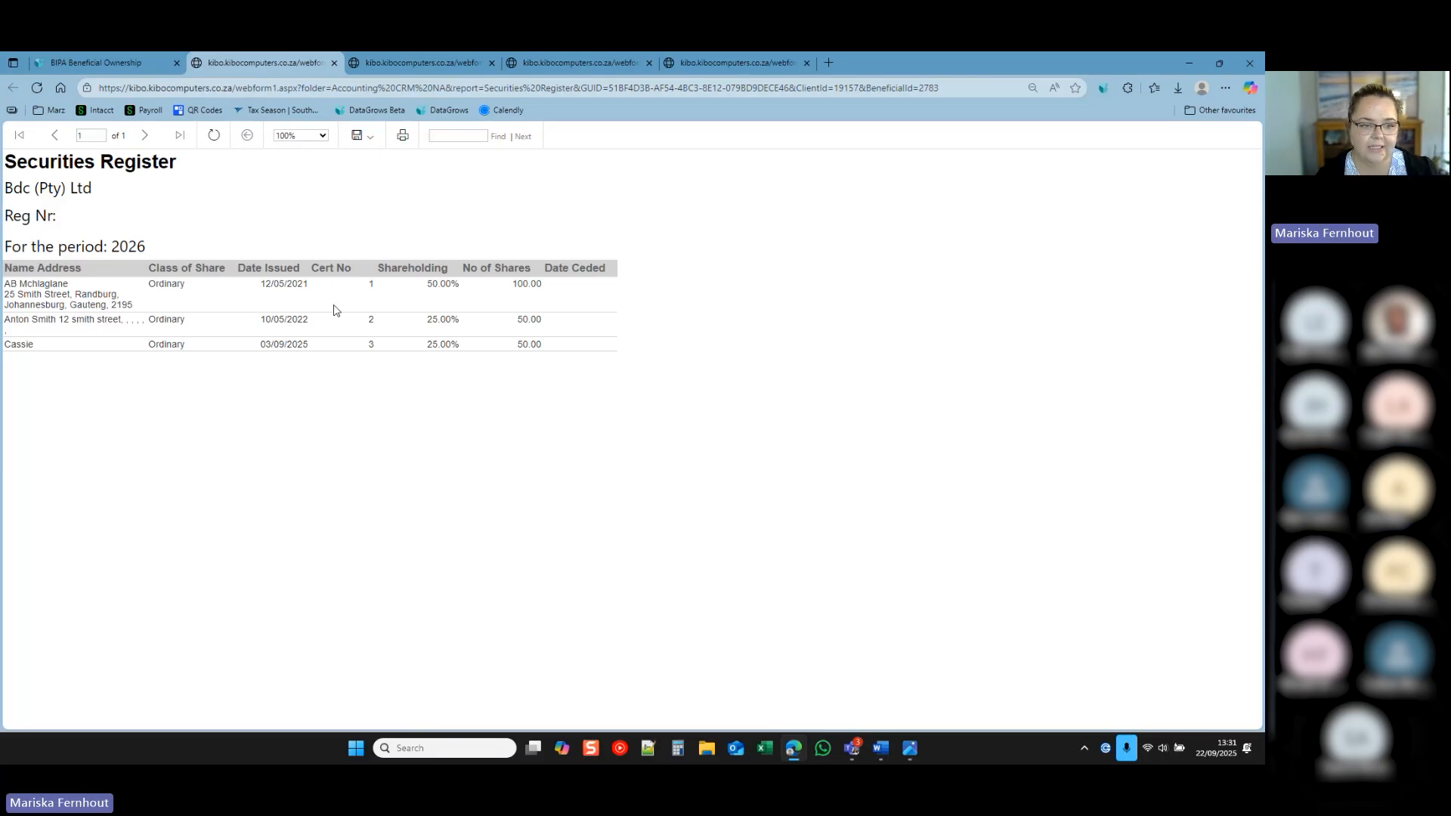
click(109, 55)
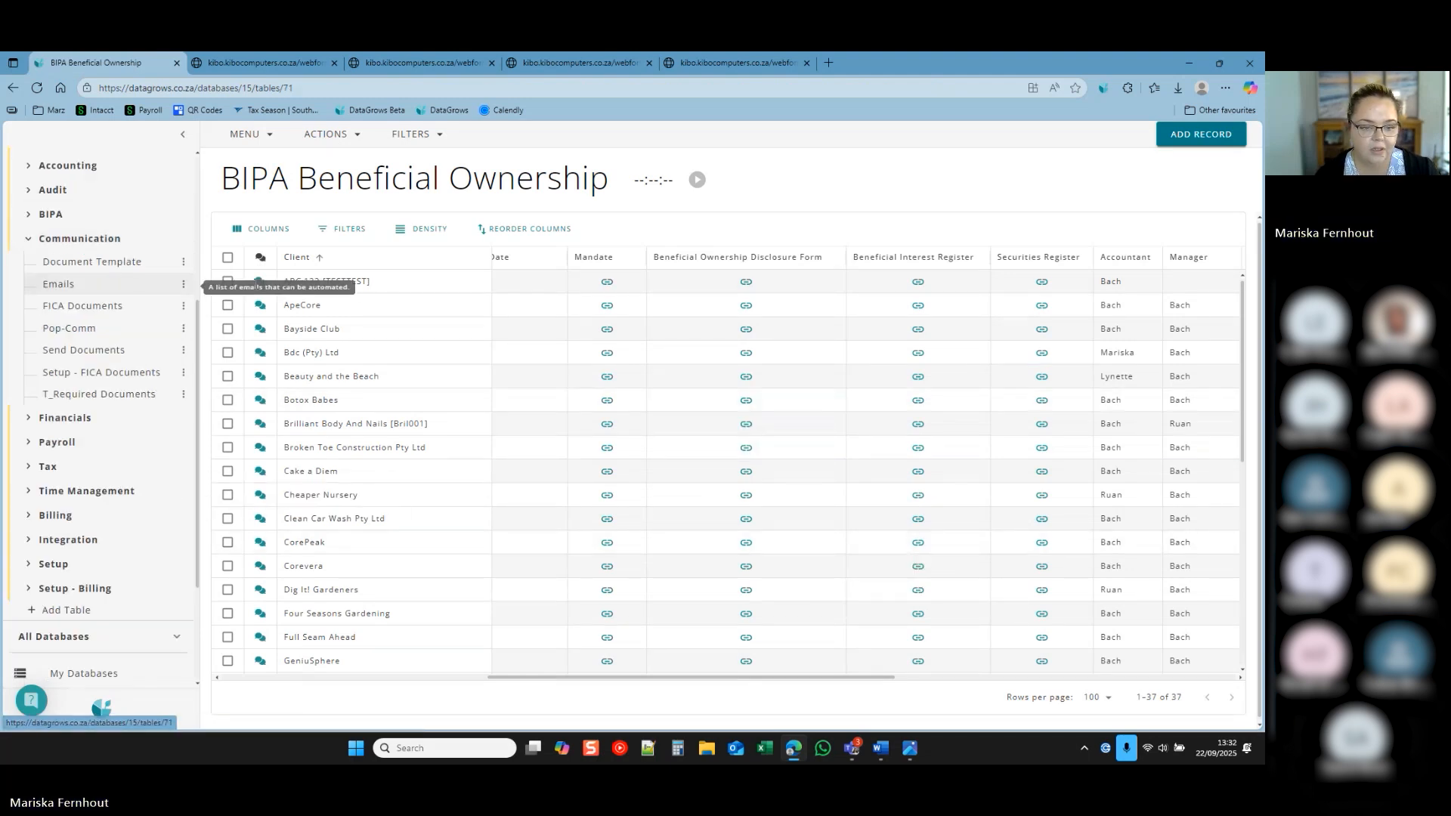
Open the Emails table in the Communication group, widen the Email column and sort the list by Send To in ascending order.
click(99, 284)
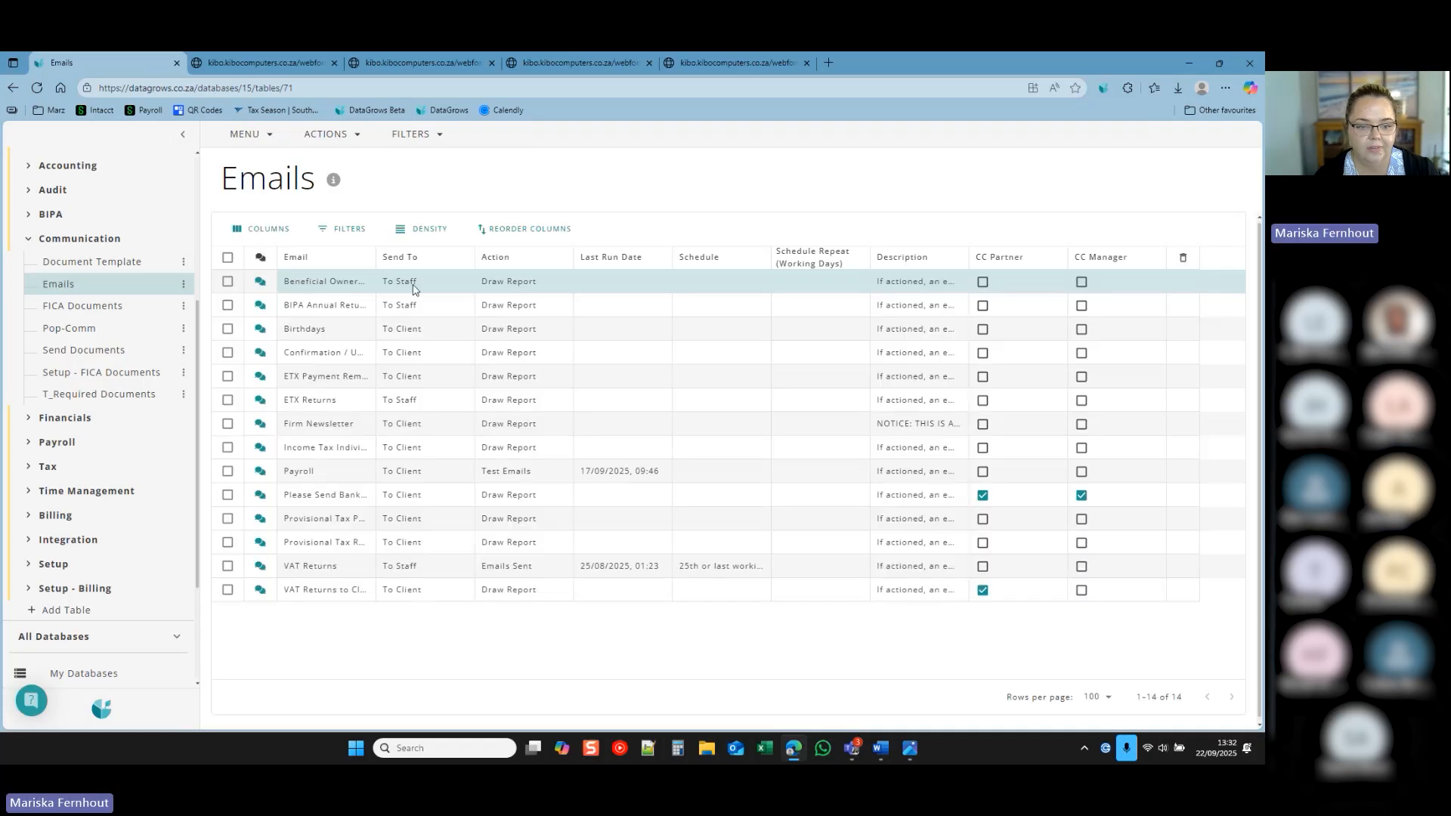
drag(377, 254, 560, 256)
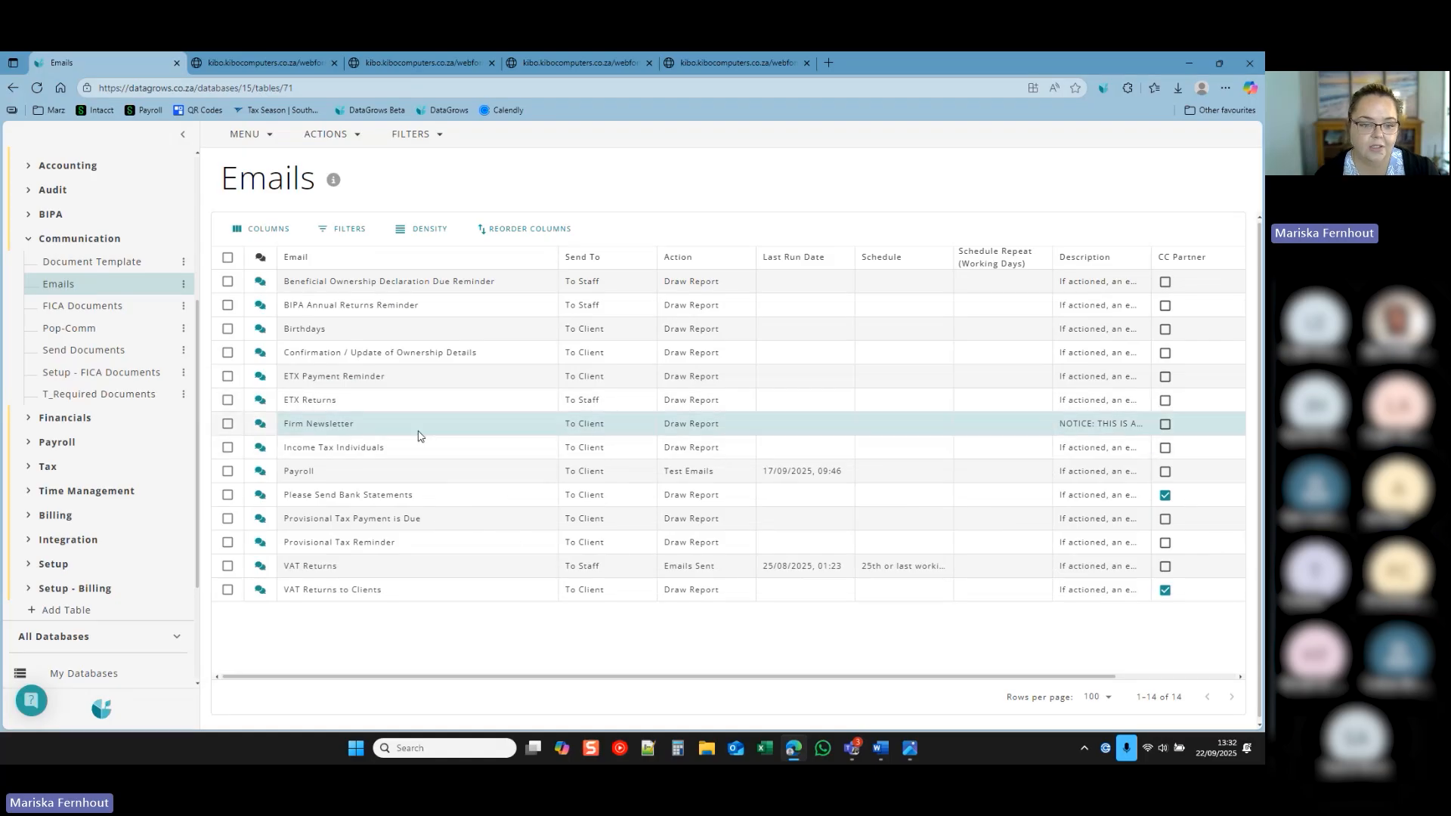
click(609, 258)
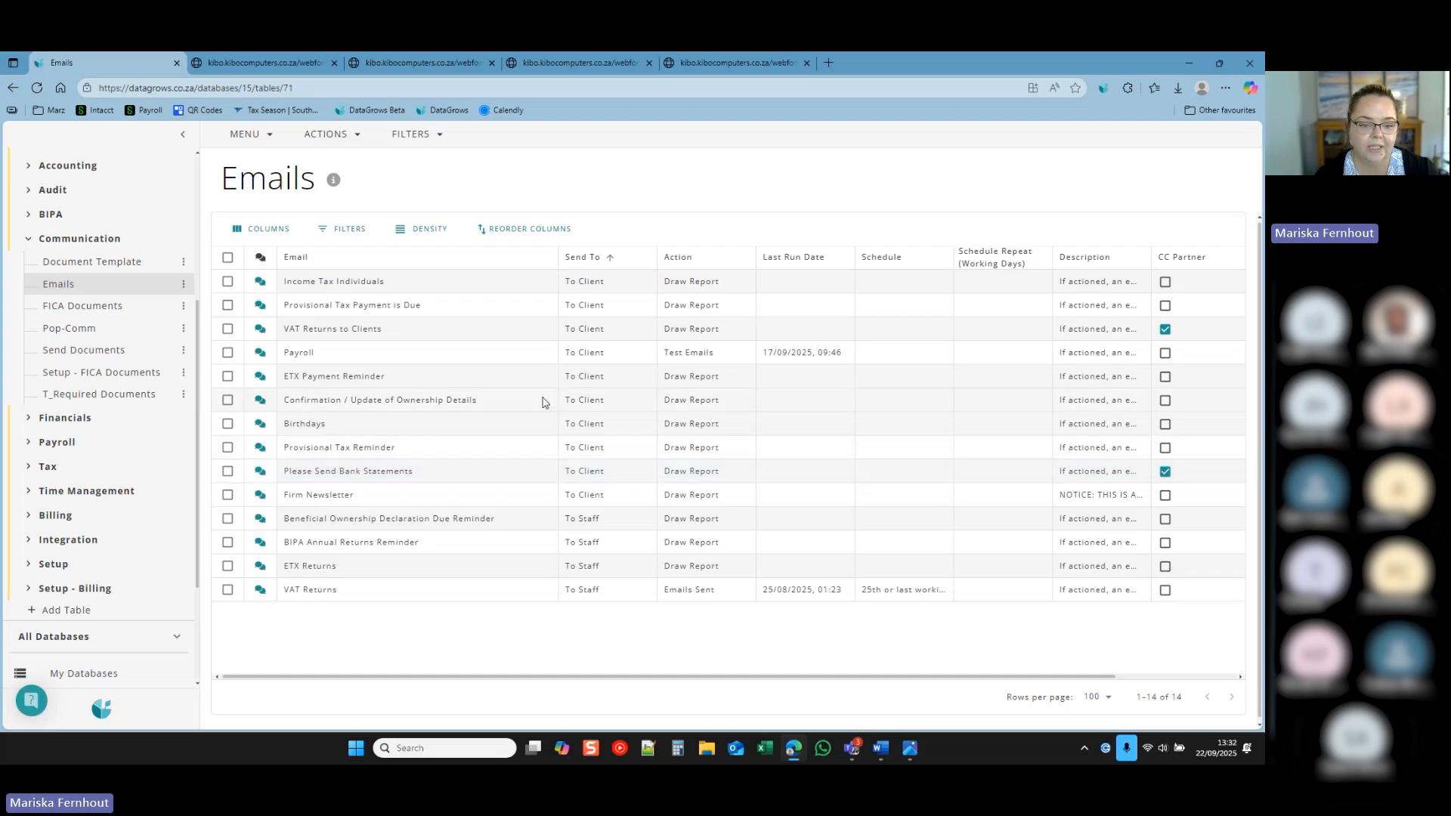
click(488, 421)
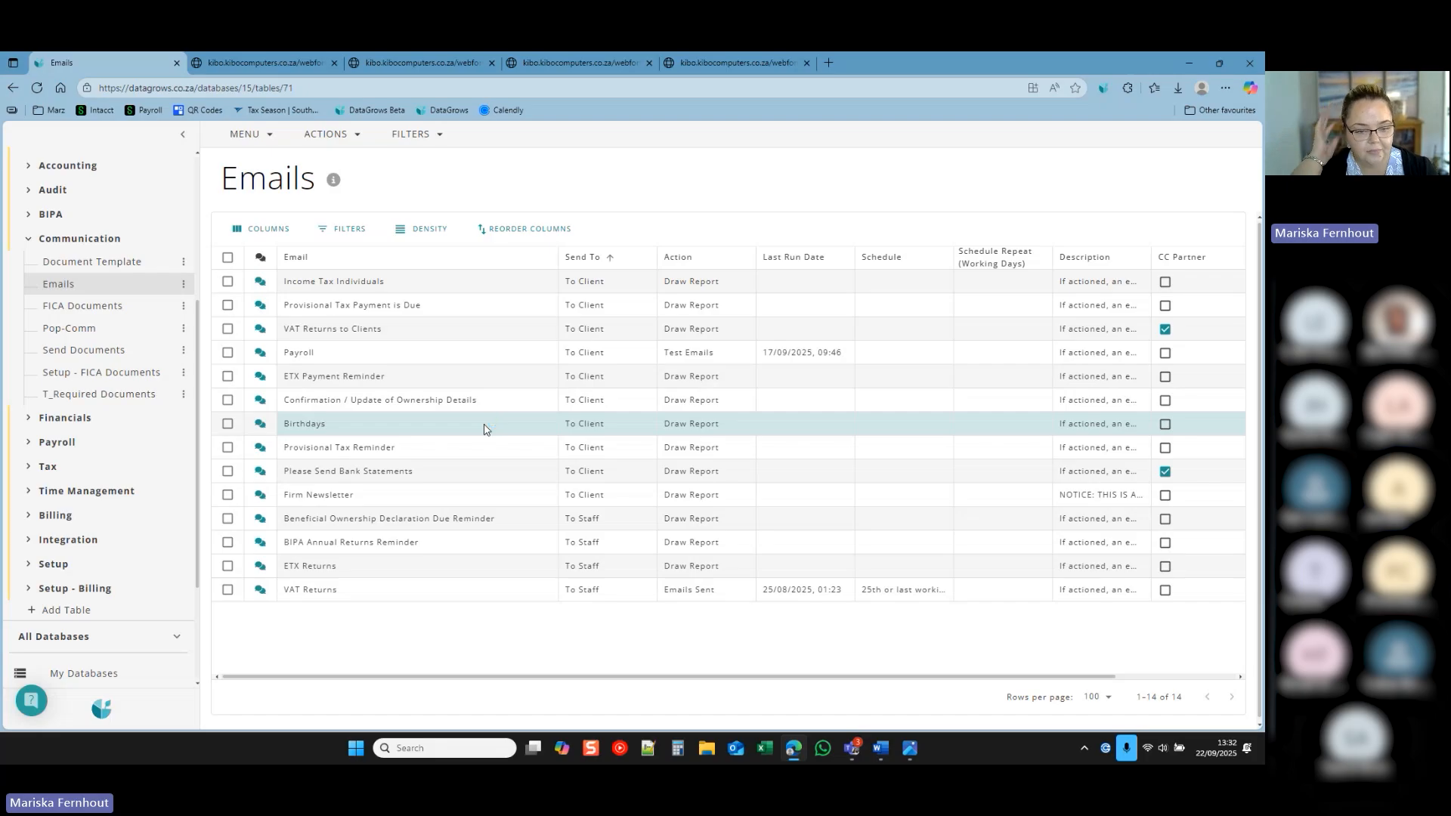
Schedule the Please Send Bank Statements email for "5th or last working day before", switch off CC Partner and CC Manager, and save the record.
double_click(491, 472)
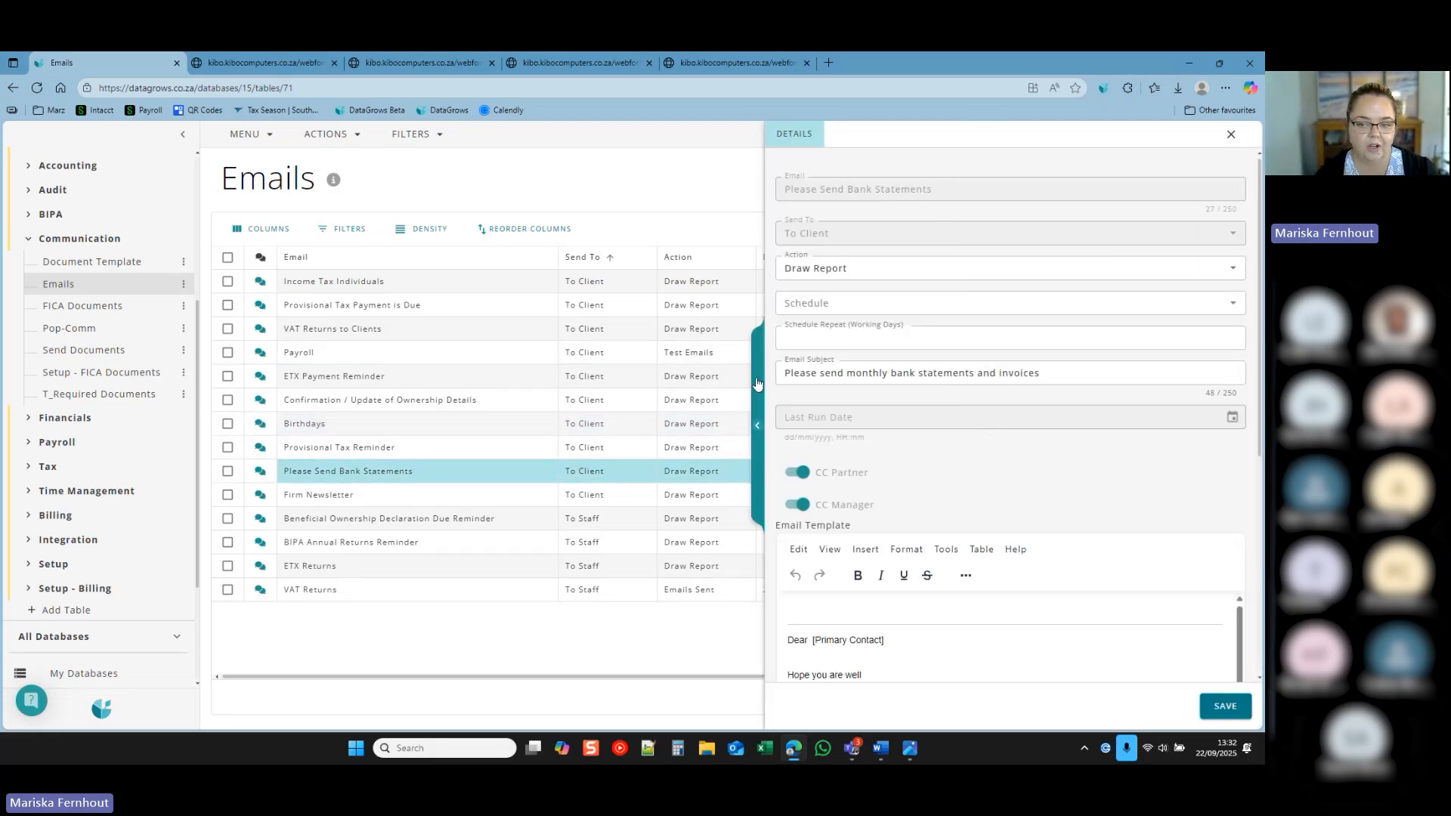
click(766, 426)
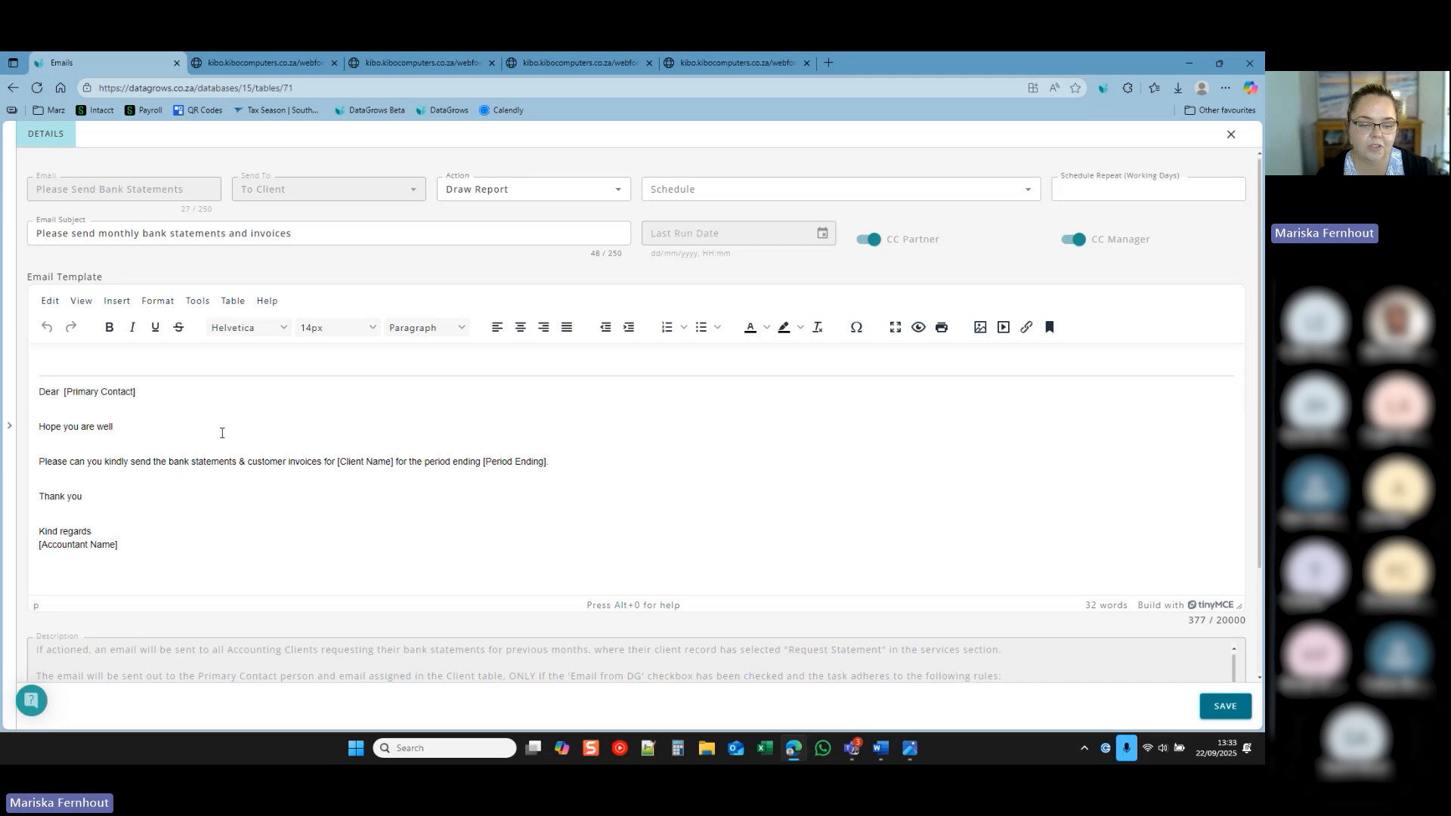
click(733, 189)
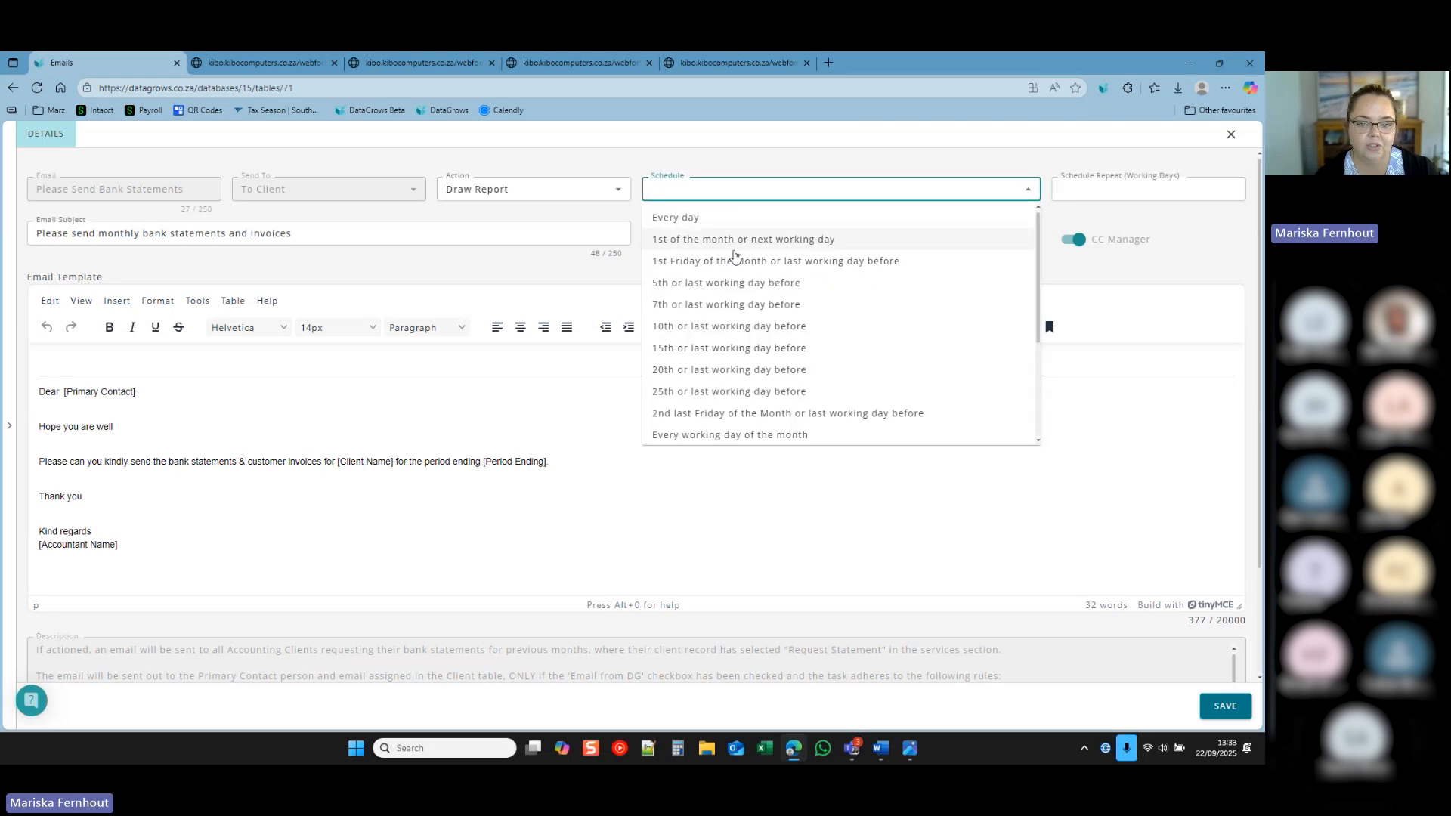
click(734, 283)
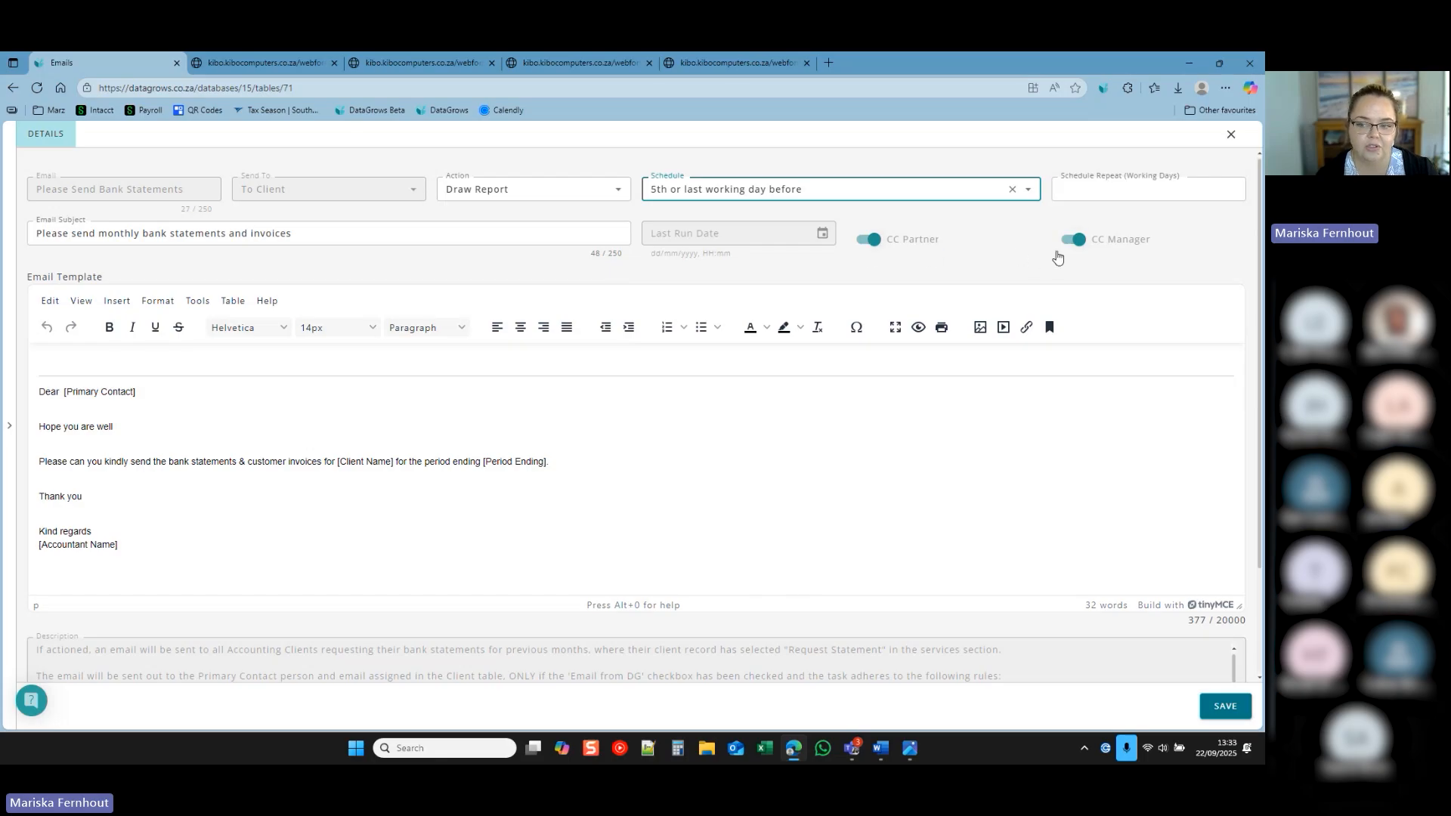
click(1074, 242)
click(873, 242)
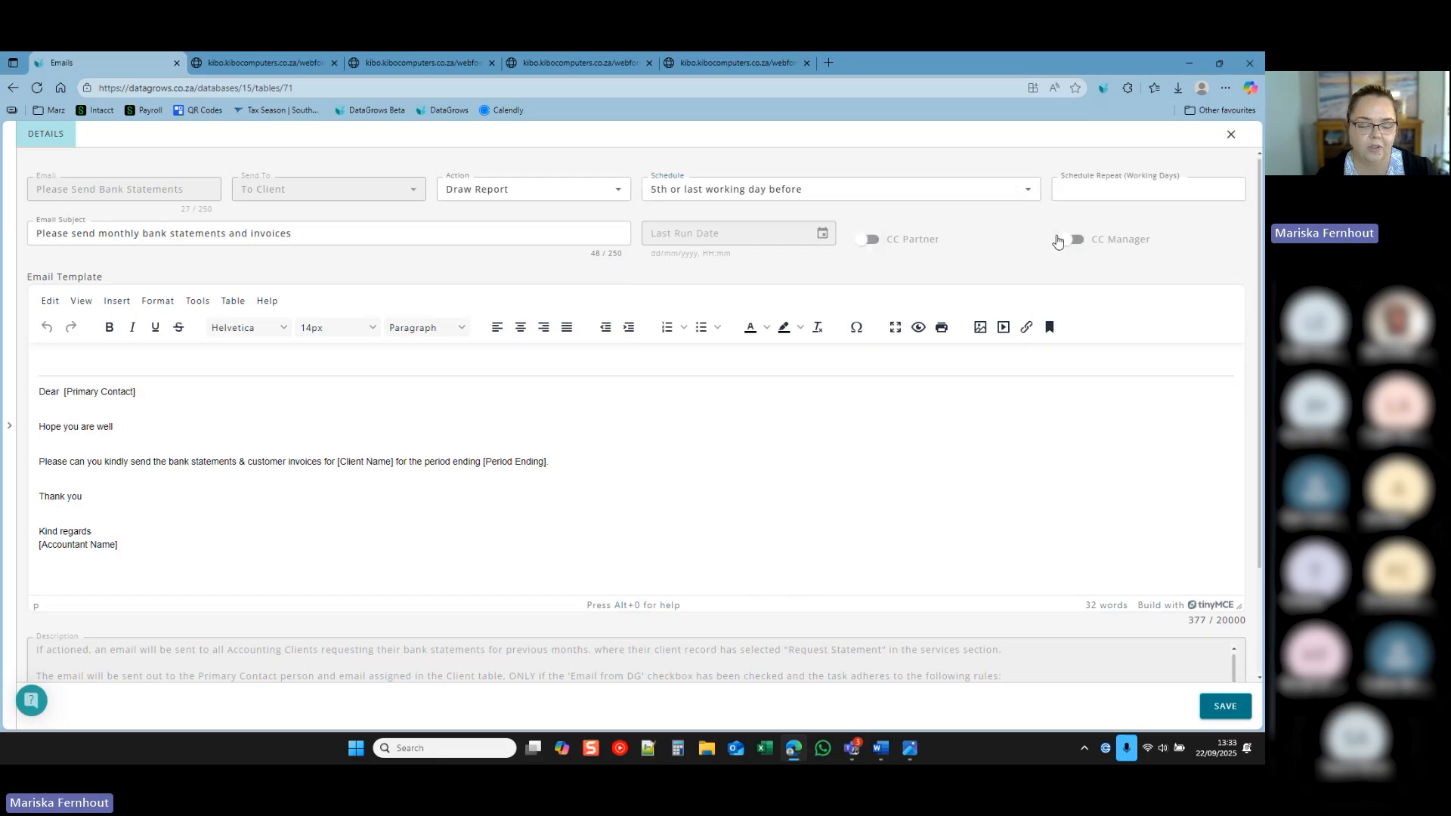
click(1220, 706)
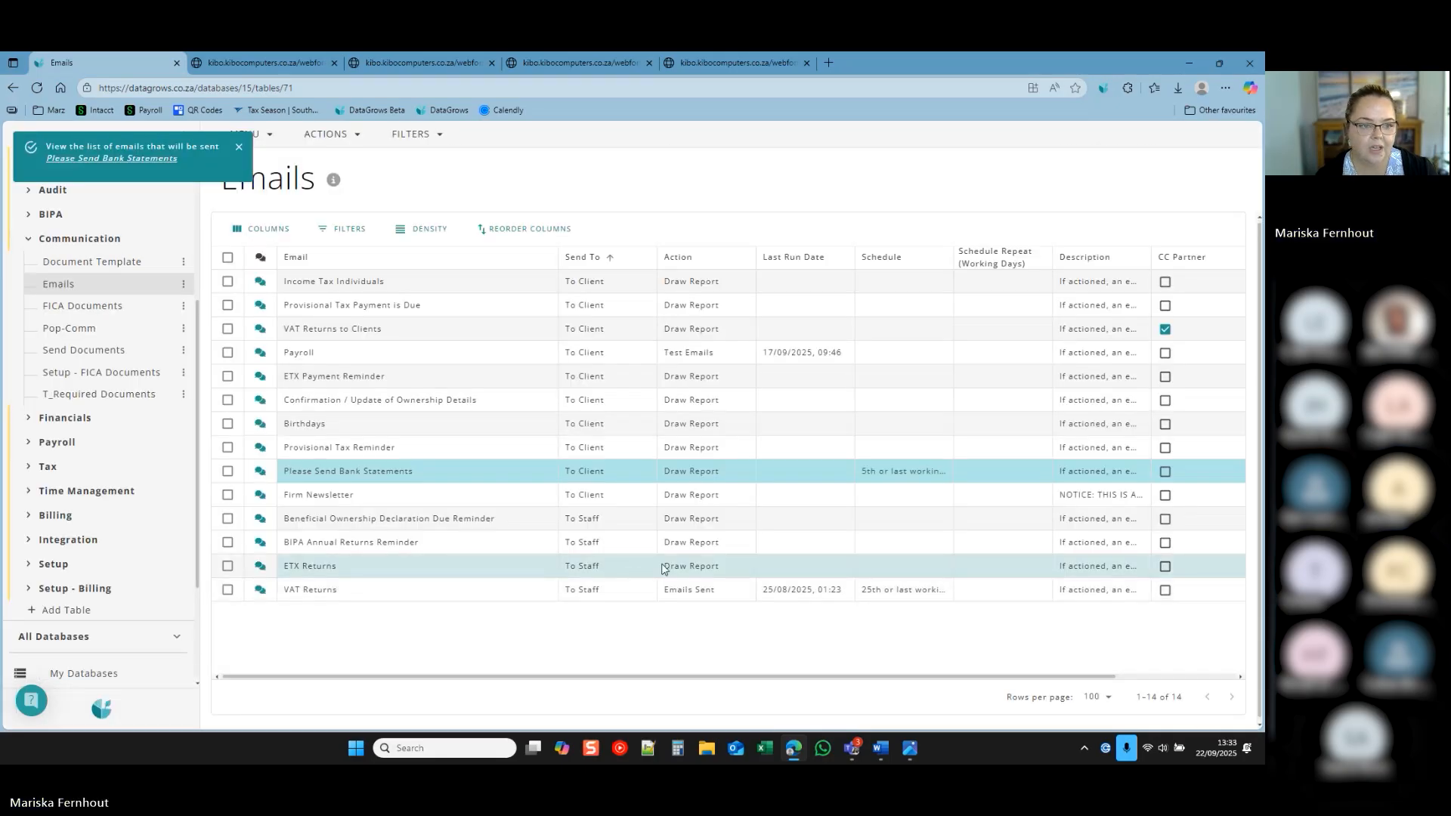
View the report of Please Send Bank Statements emails due for sending, close the older report tabs and return to the Emails table.
click(111, 158)
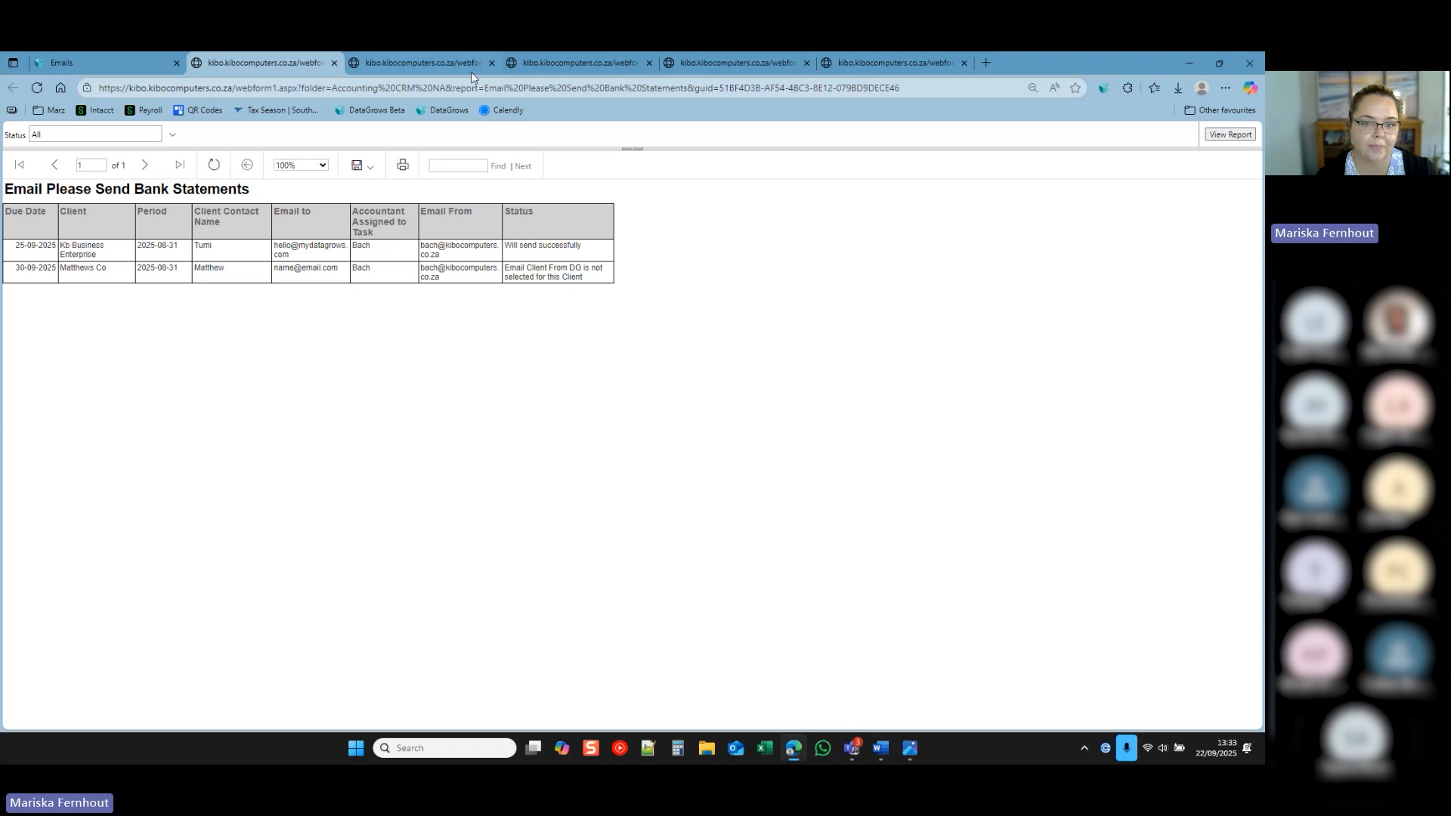
click(490, 63)
click(490, 62)
click(491, 63)
click(490, 62)
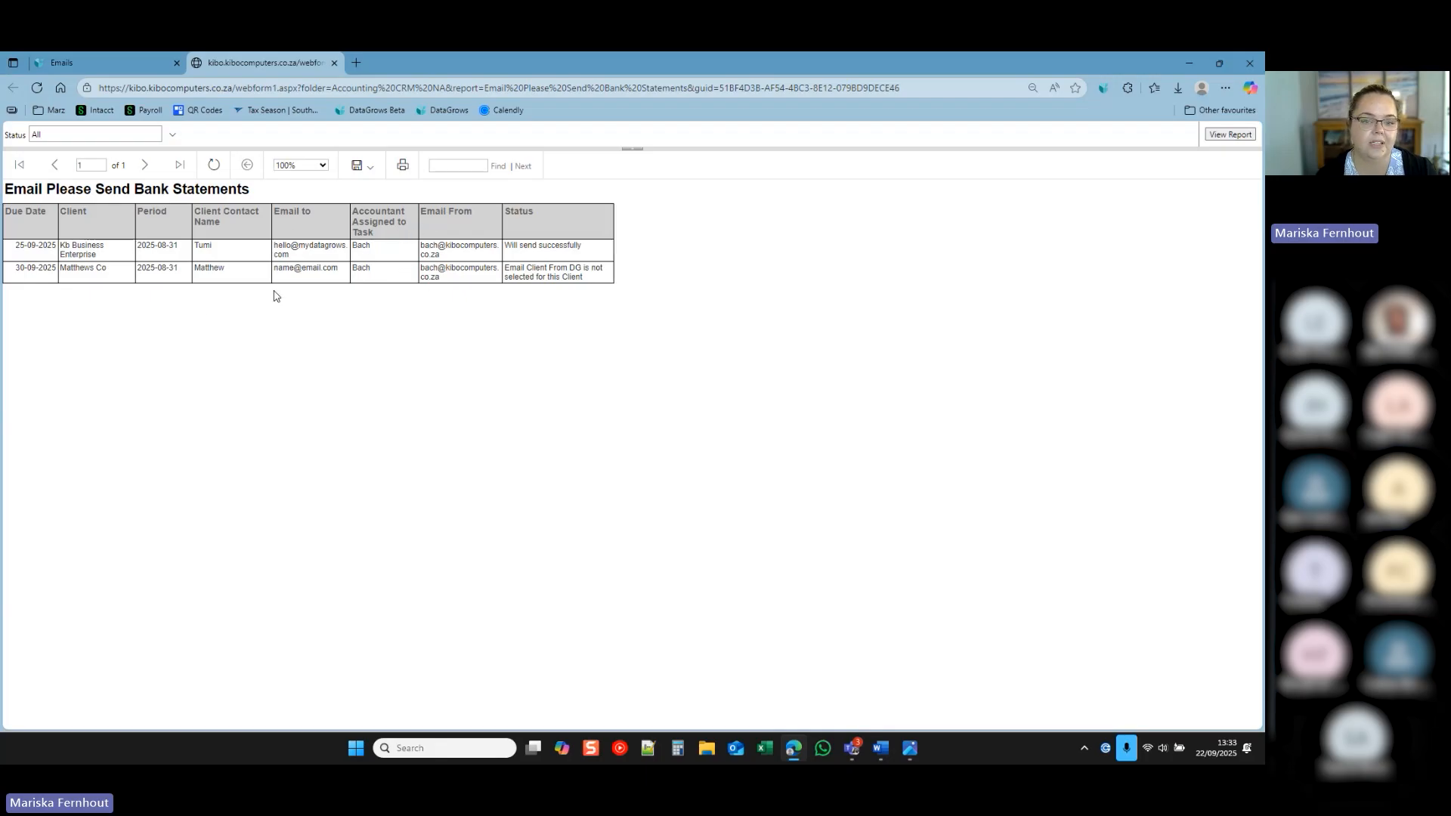
click(81, 53)
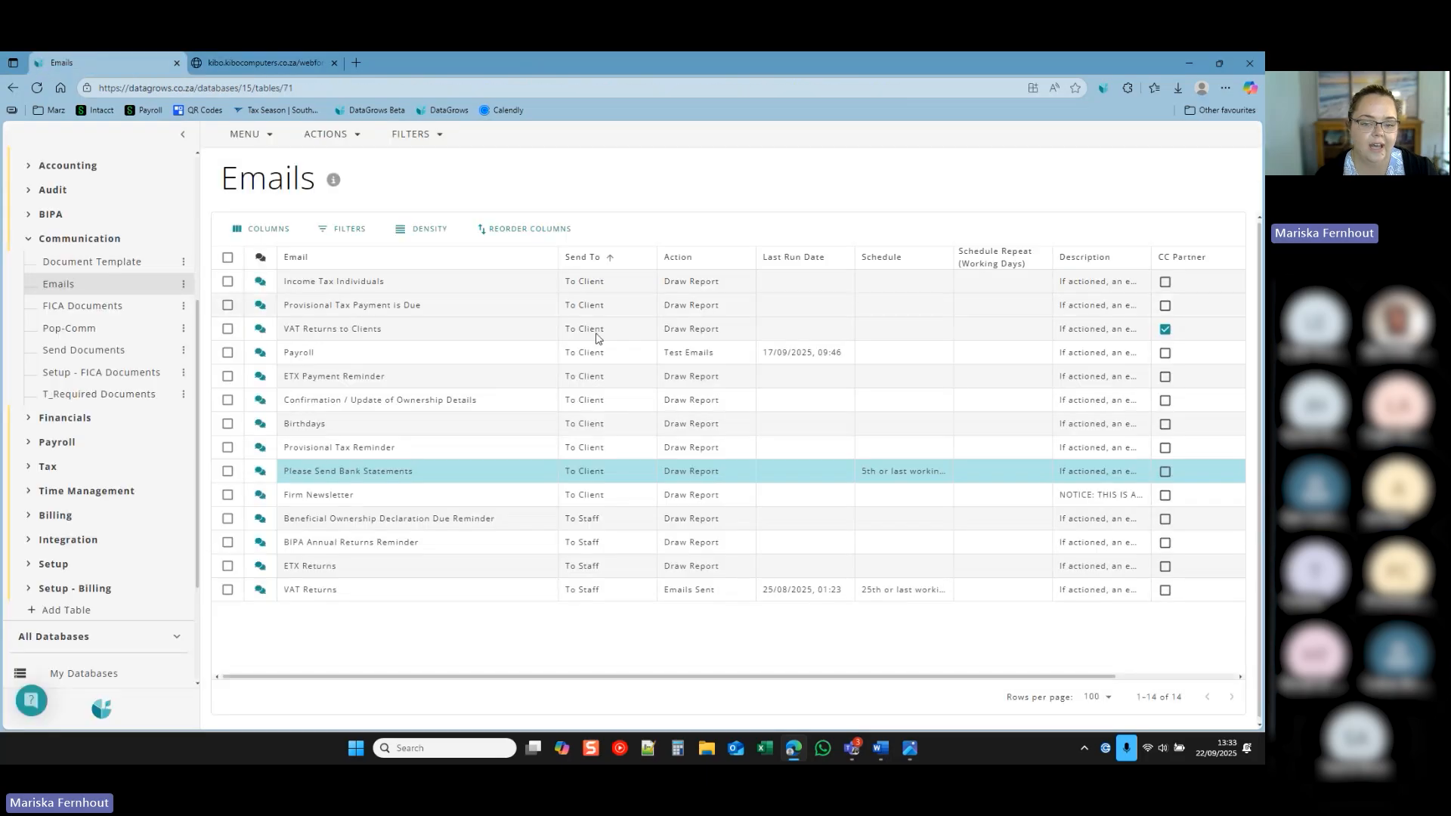
Set the action of the Please Send Bank Statements email to Test Emails and save the record.
click(655, 470)
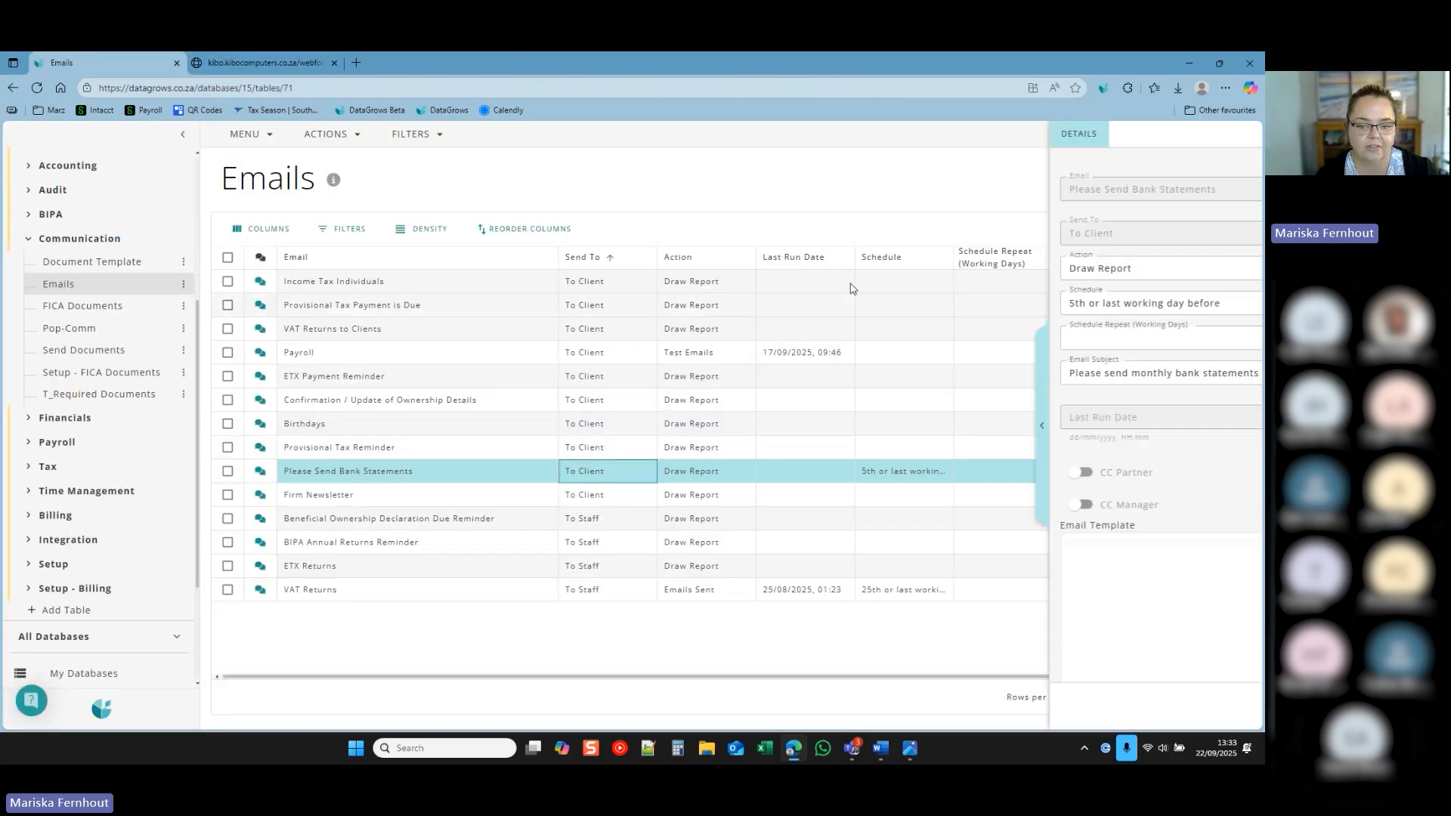
click(814, 274)
click(838, 338)
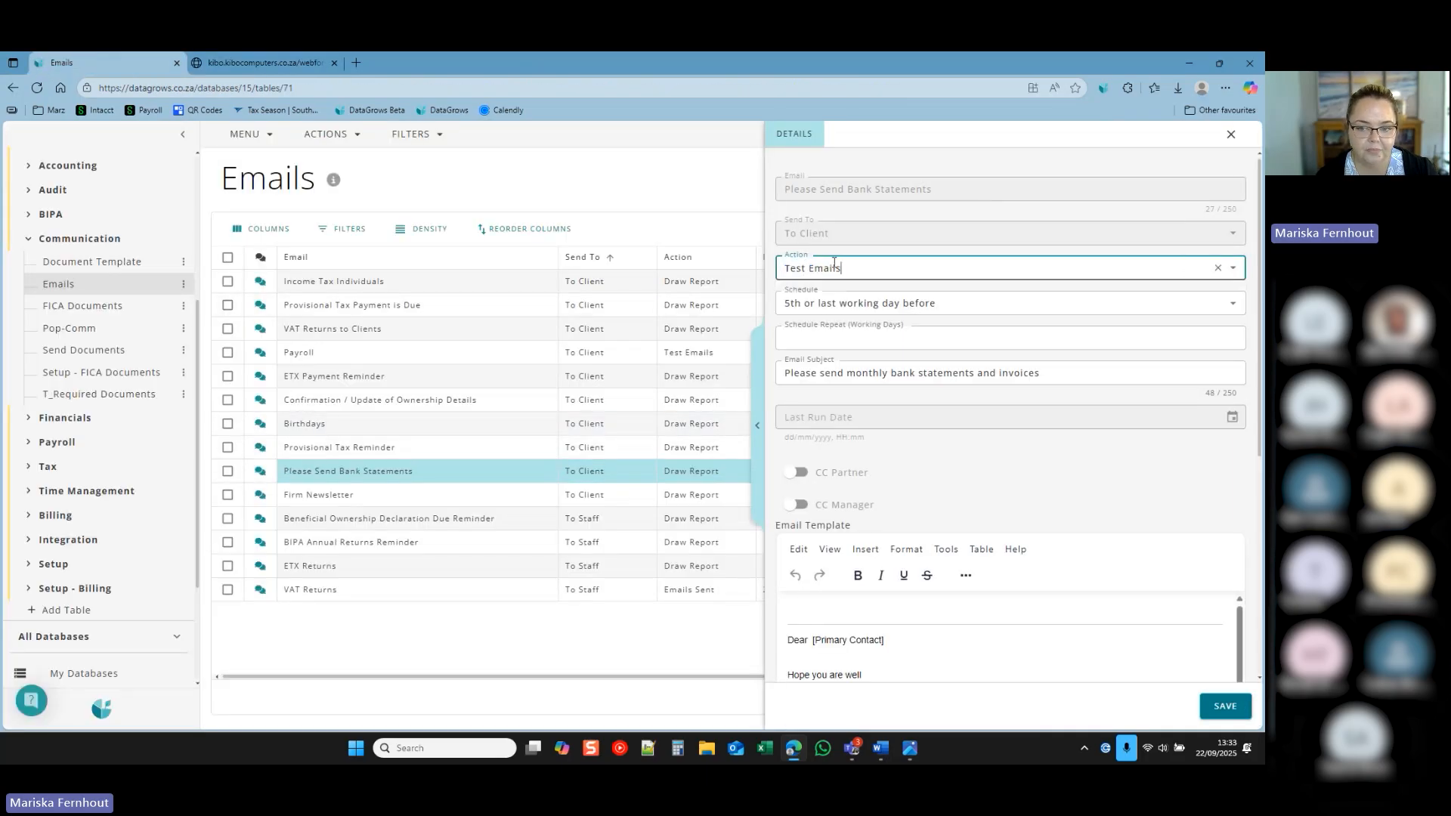
click(1225, 706)
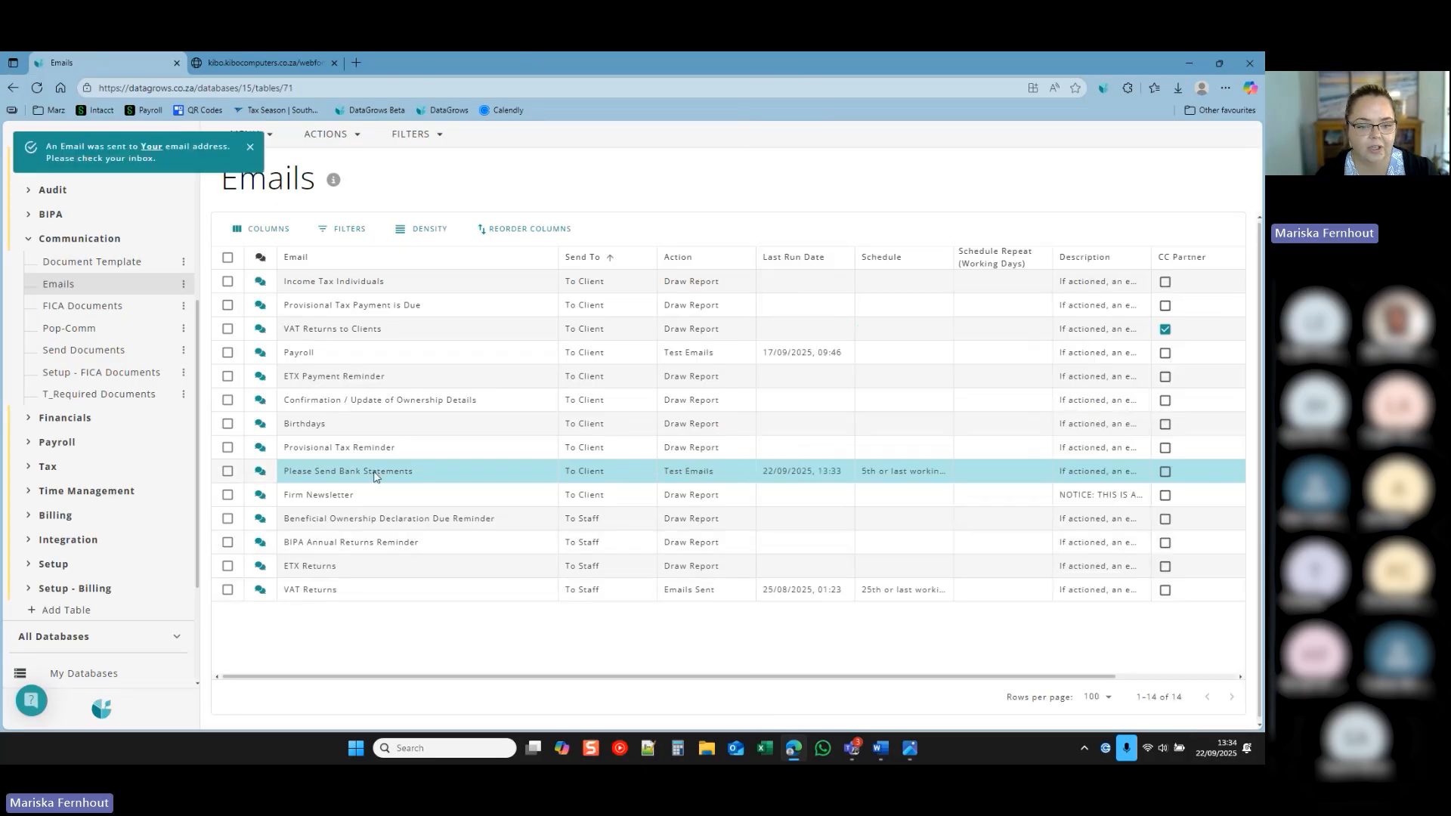
Reopen the Please Send Bank Statements email and replace the [Primary Contact] placeholder in the template greeting with "Sir".
click(372, 471)
click(826, 471)
scroll(955, 494, down, 3)
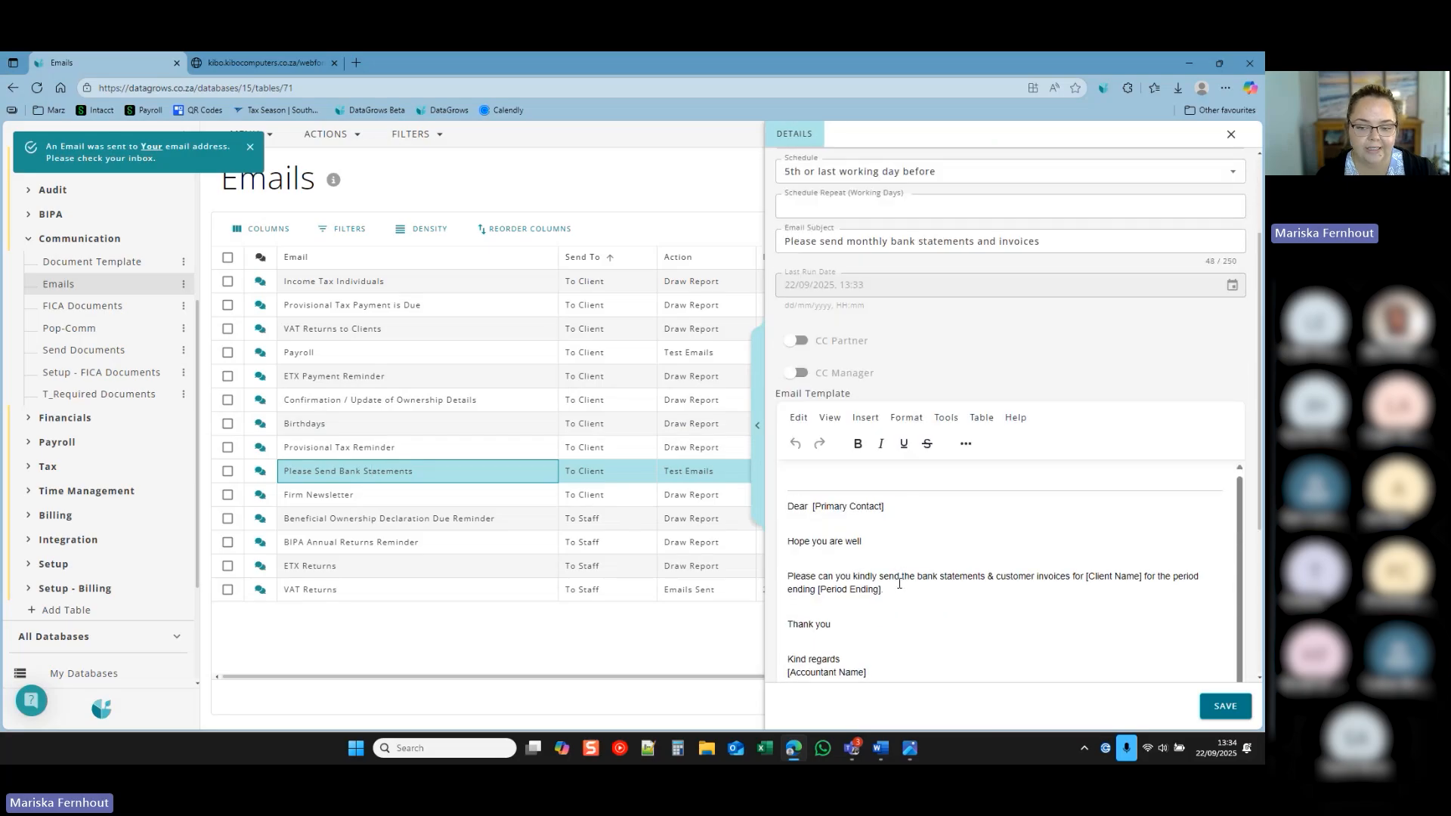
drag(884, 507, 811, 507)
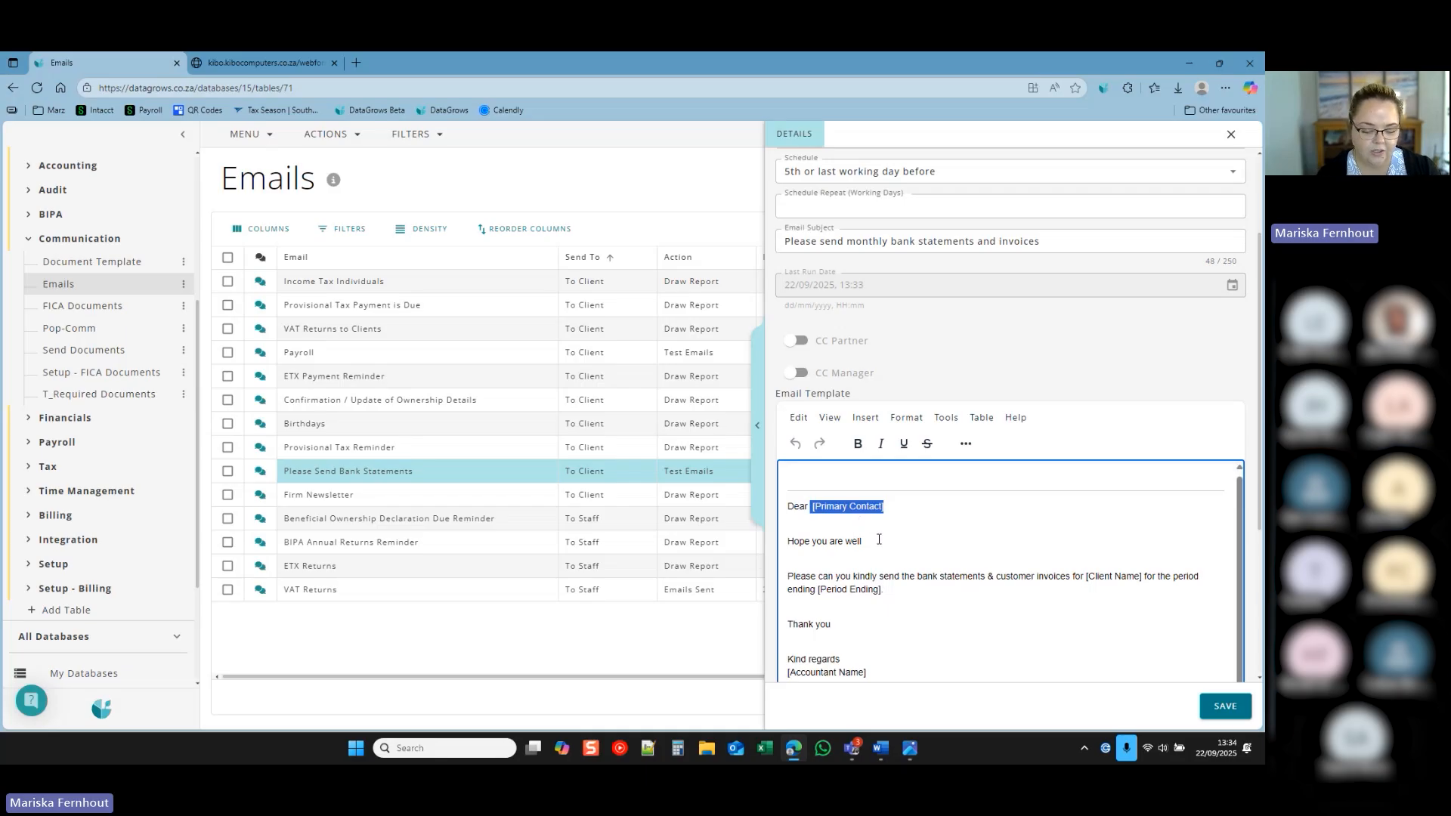
text(Sir)
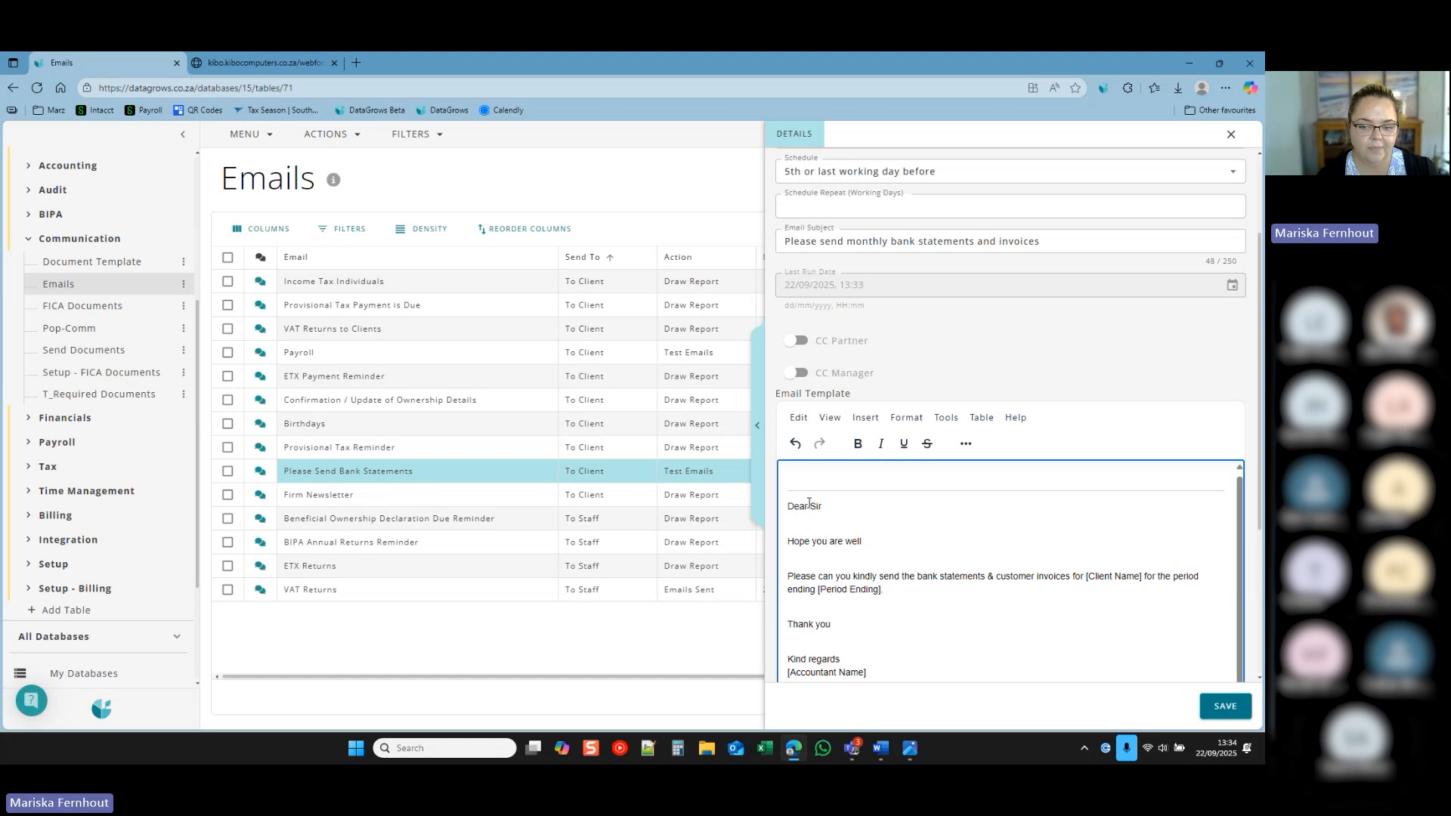
Remove "Sir" from the greeting and insert the Primary Contact placeholder in its place.
drag(809, 503, 838, 508)
key(BackSpace)
right_click(813, 508)
click(873, 550)
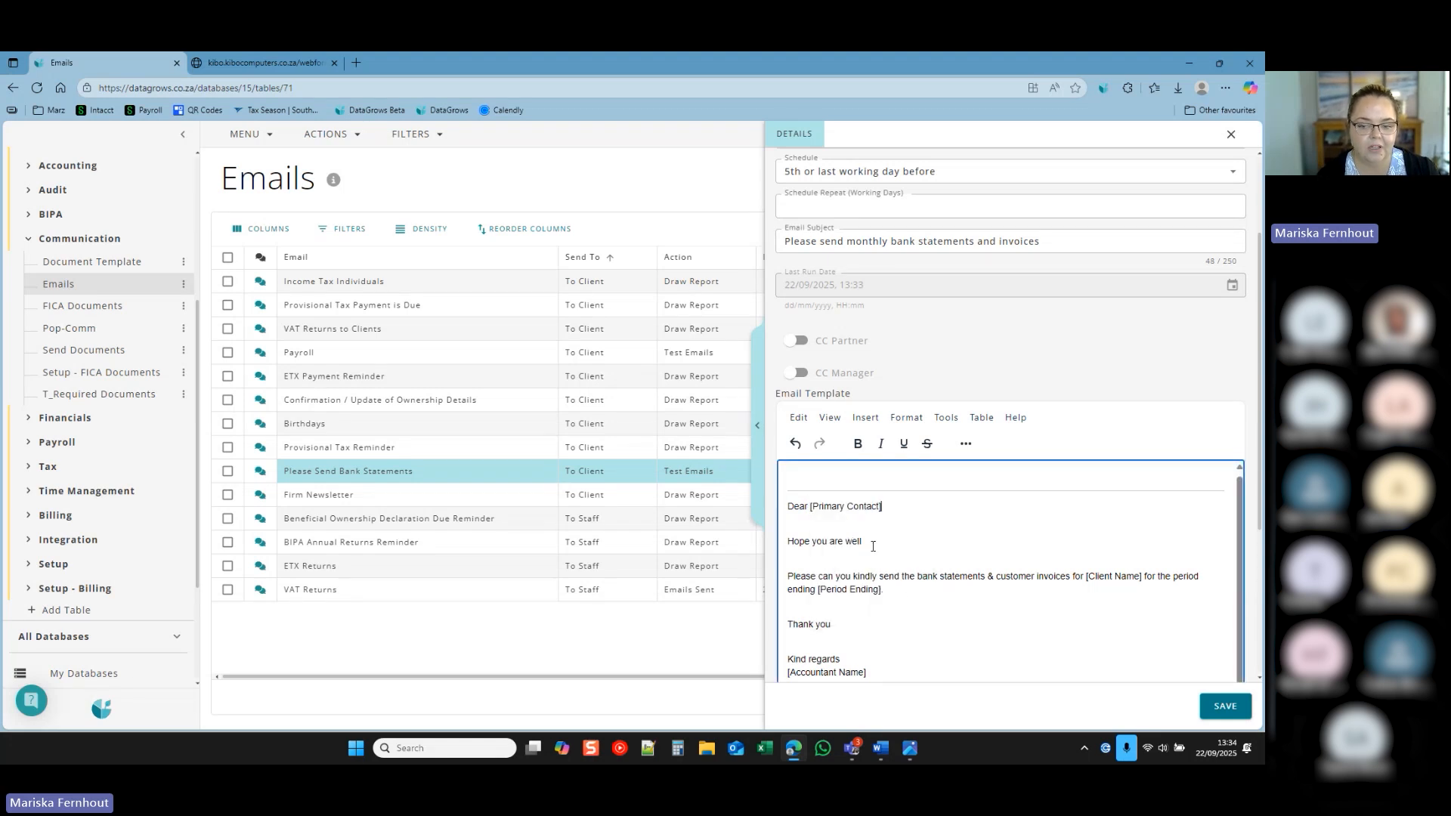
Review the placeholders and formatting options available for the email template and save the email record.
right_click(884, 632)
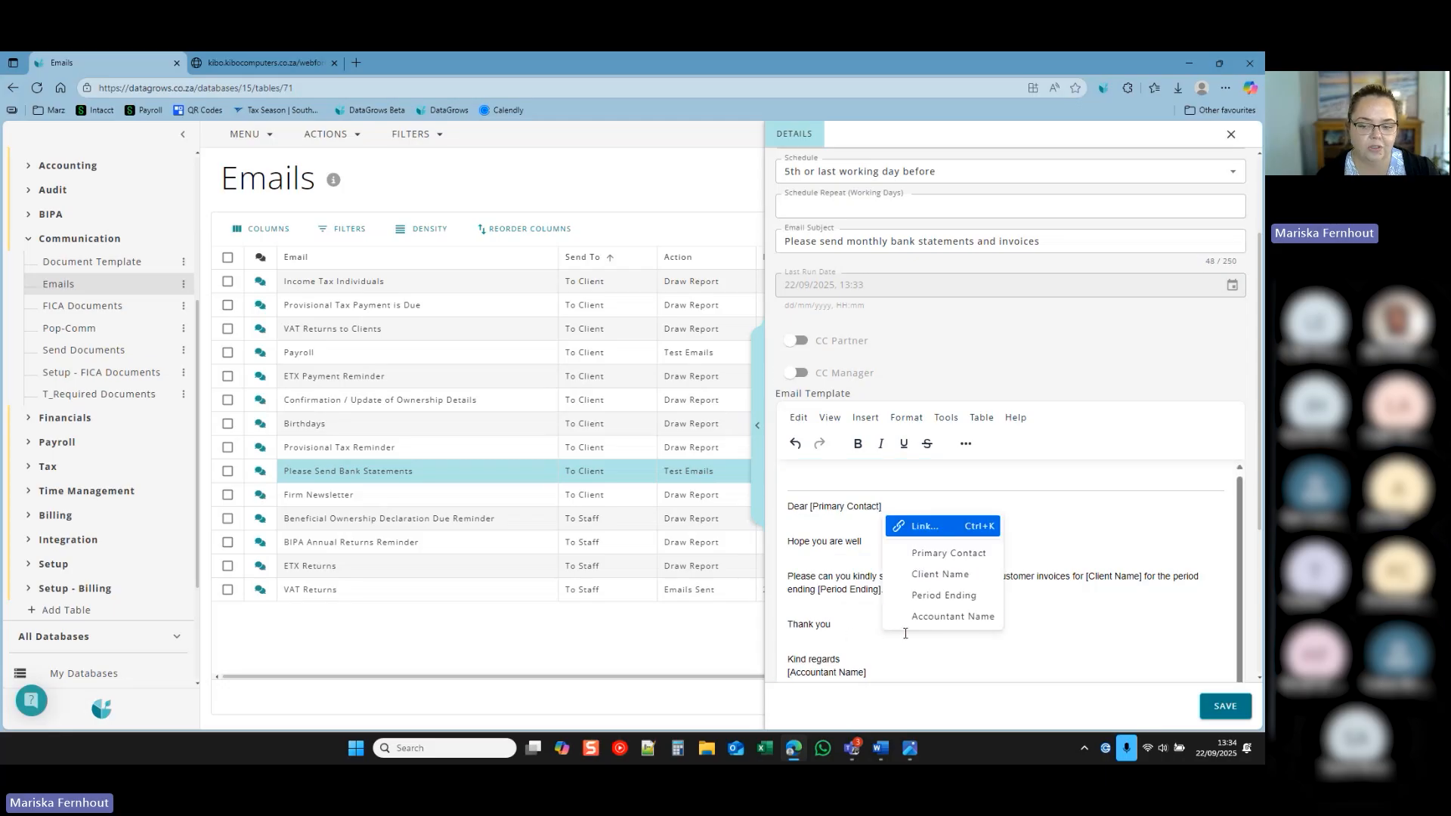
click(1061, 669)
scroll(874, 532, down, 1)
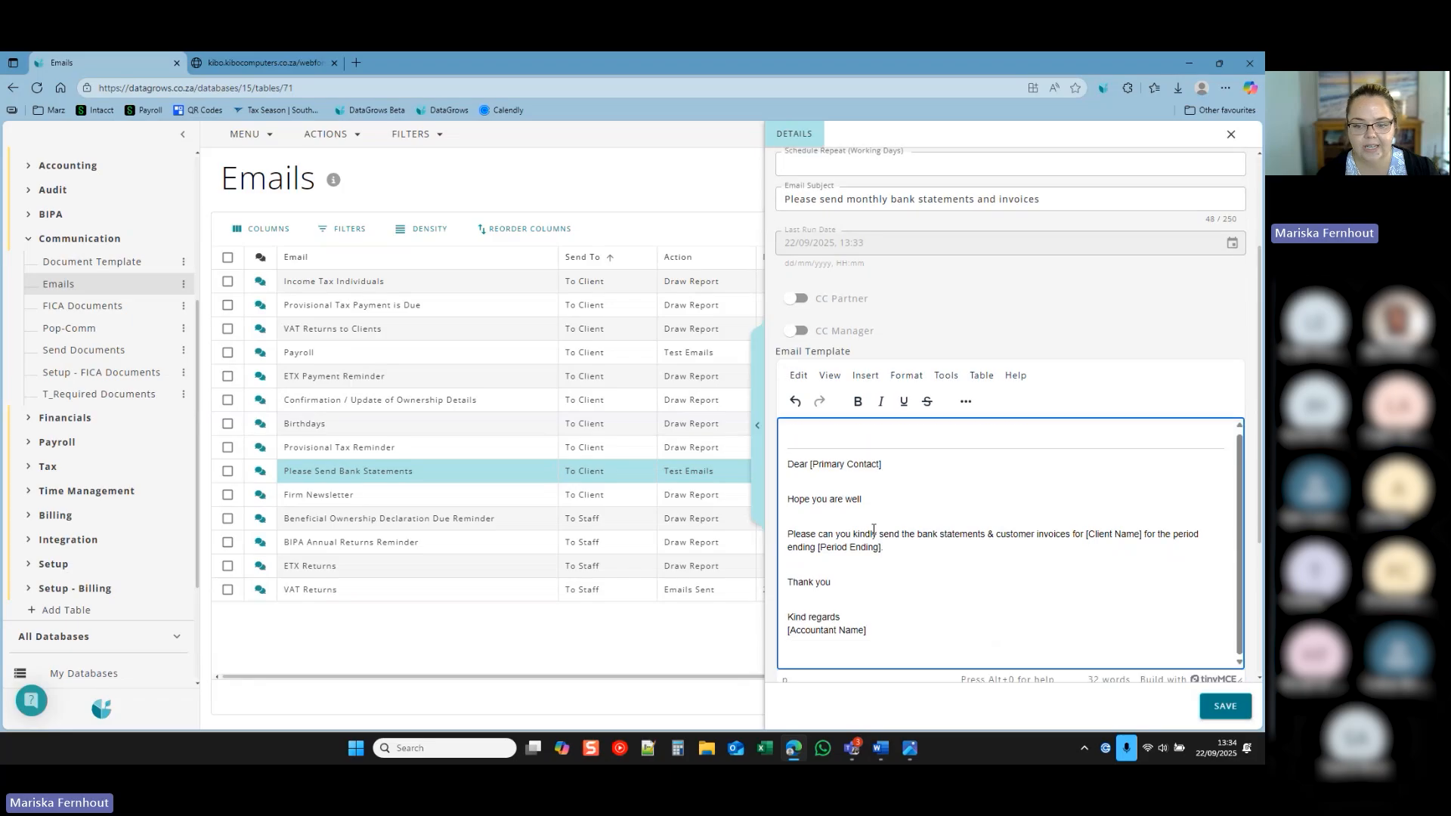
scroll(874, 532, down, 1)
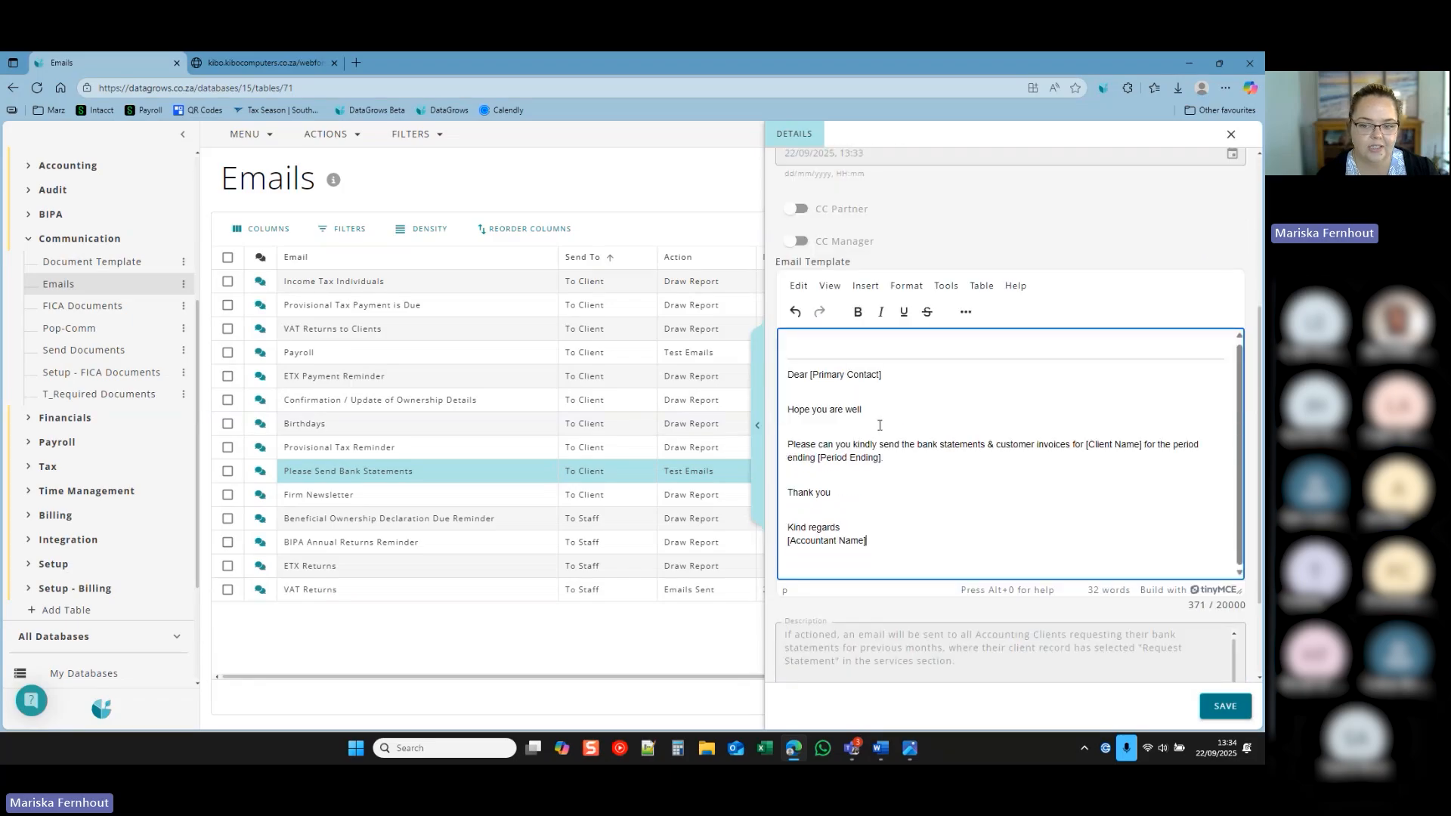
click(902, 291)
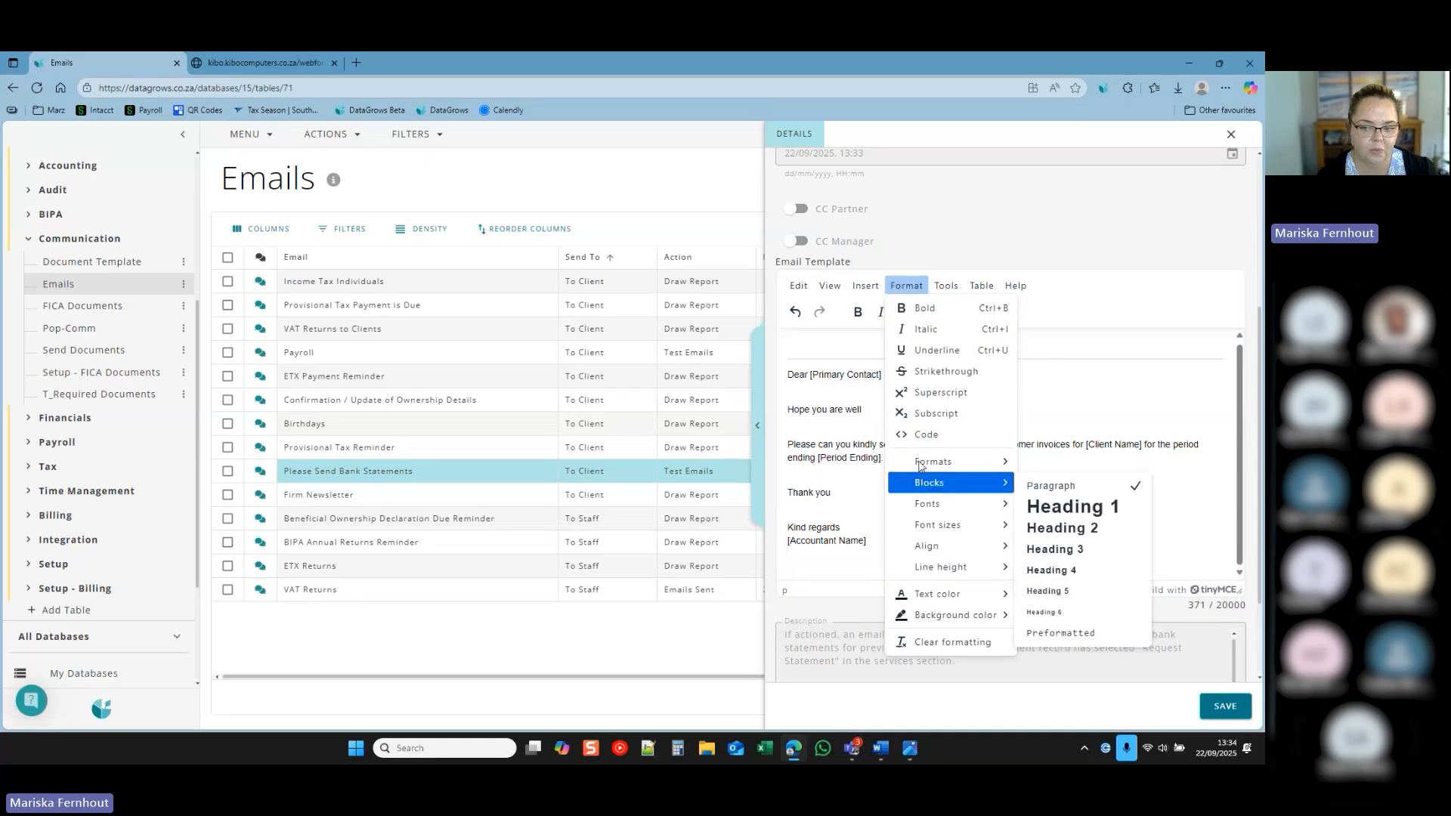
mouse_move(951, 579)
mouse_move(996, 595)
click(1076, 503)
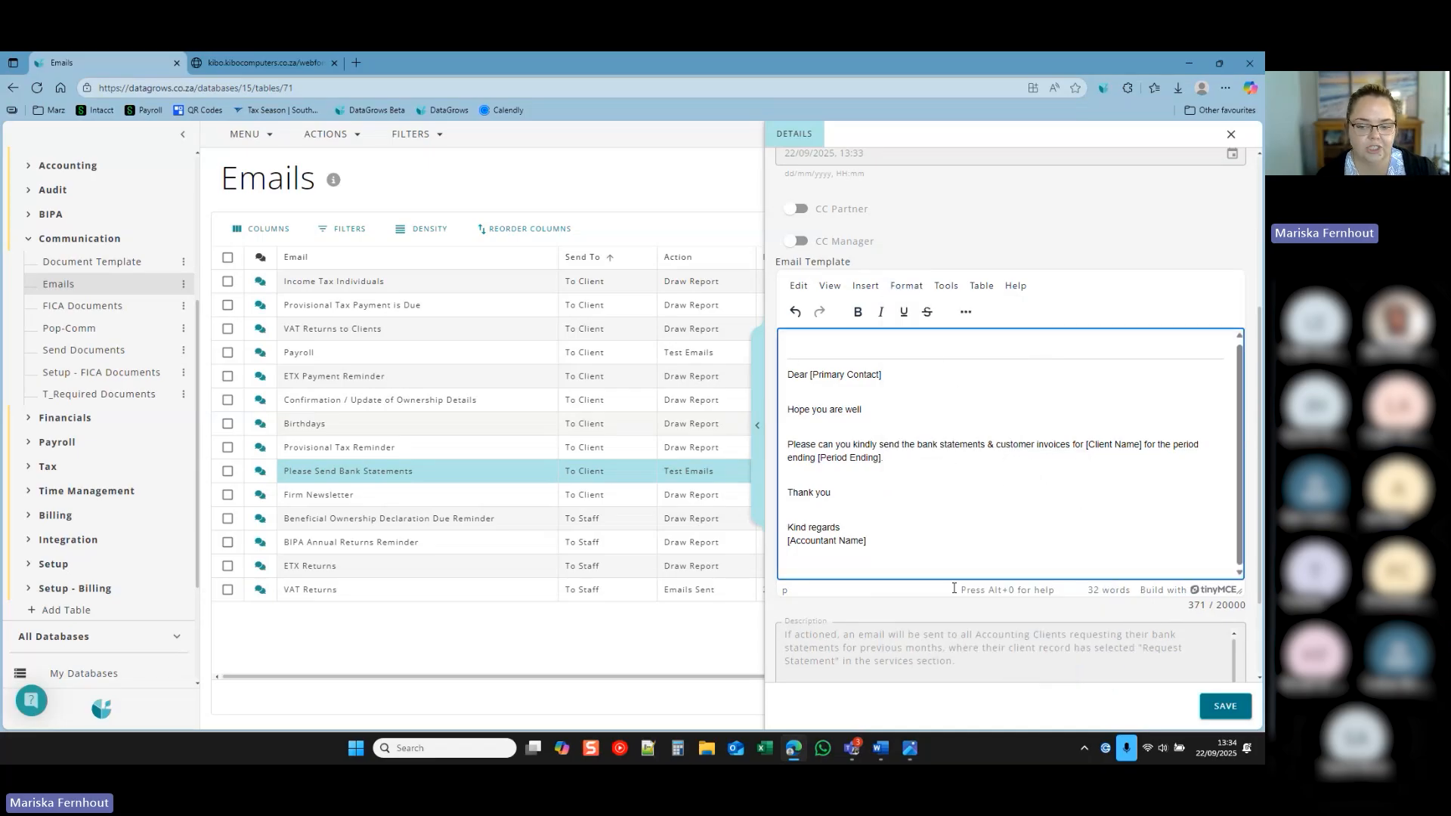
click(1224, 707)
View the Send Documents table, open the Document Template table and widen its Email Body column.
click(162, 349)
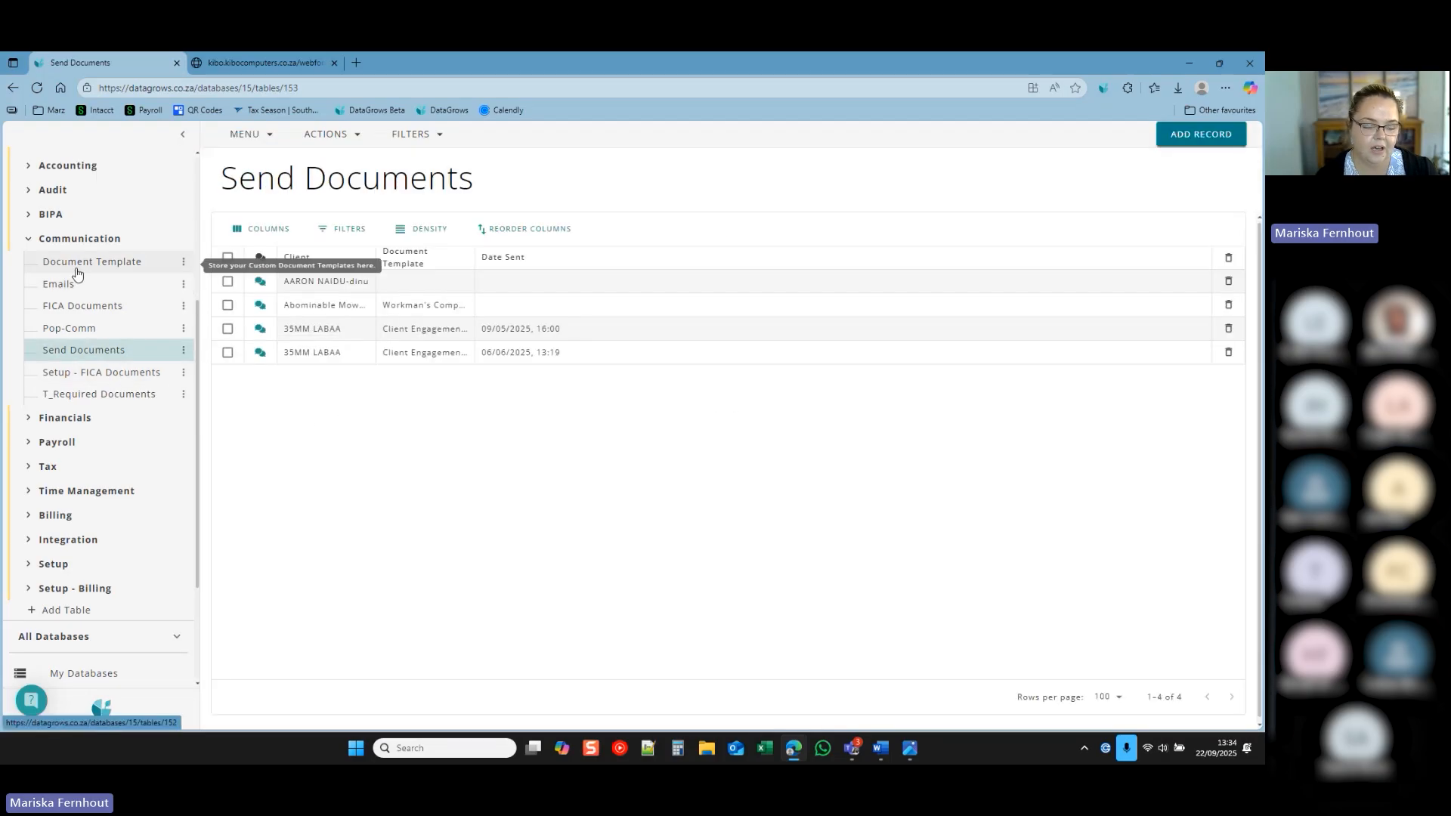
click(144, 268)
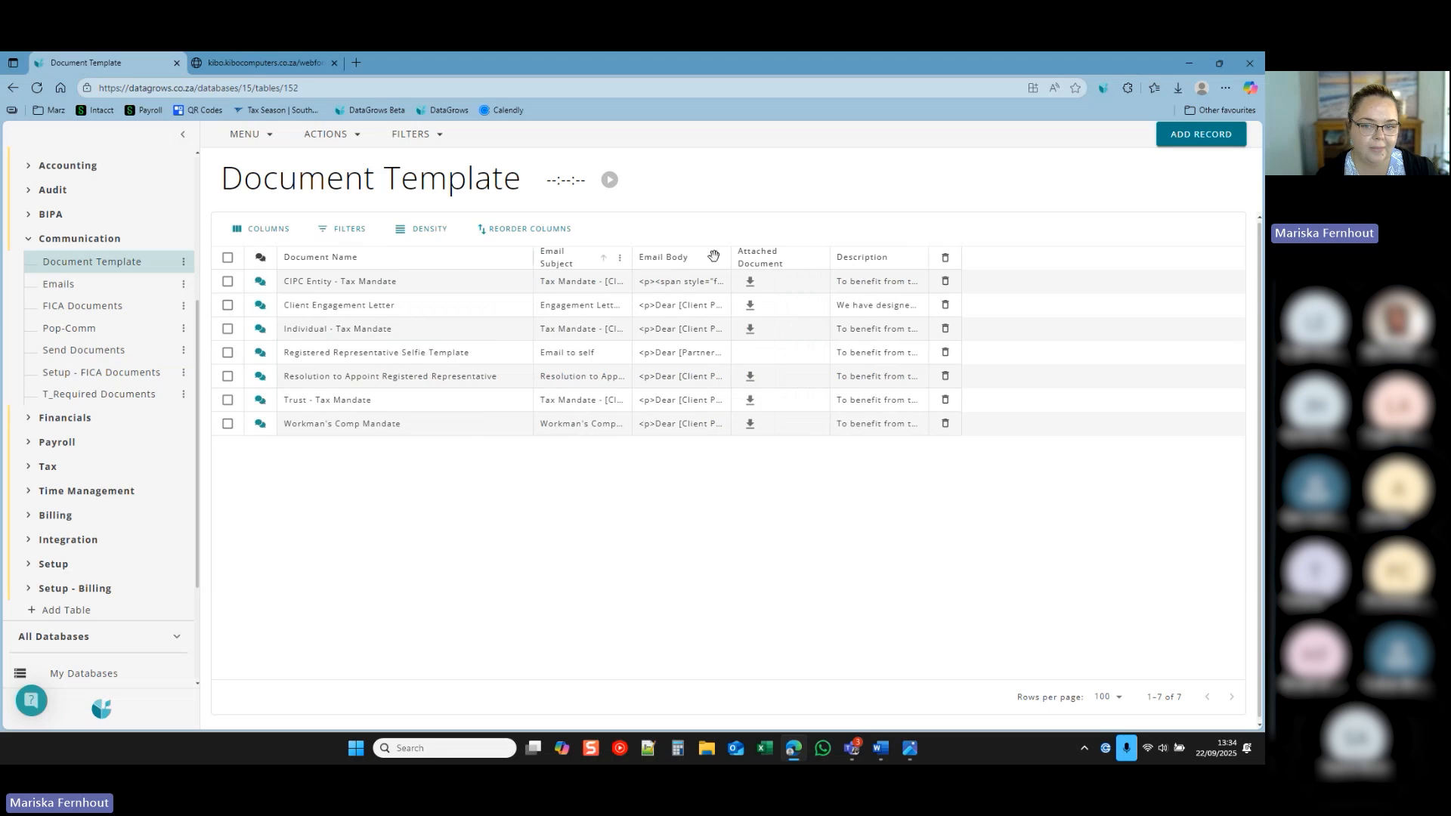
drag(732, 256, 844, 260)
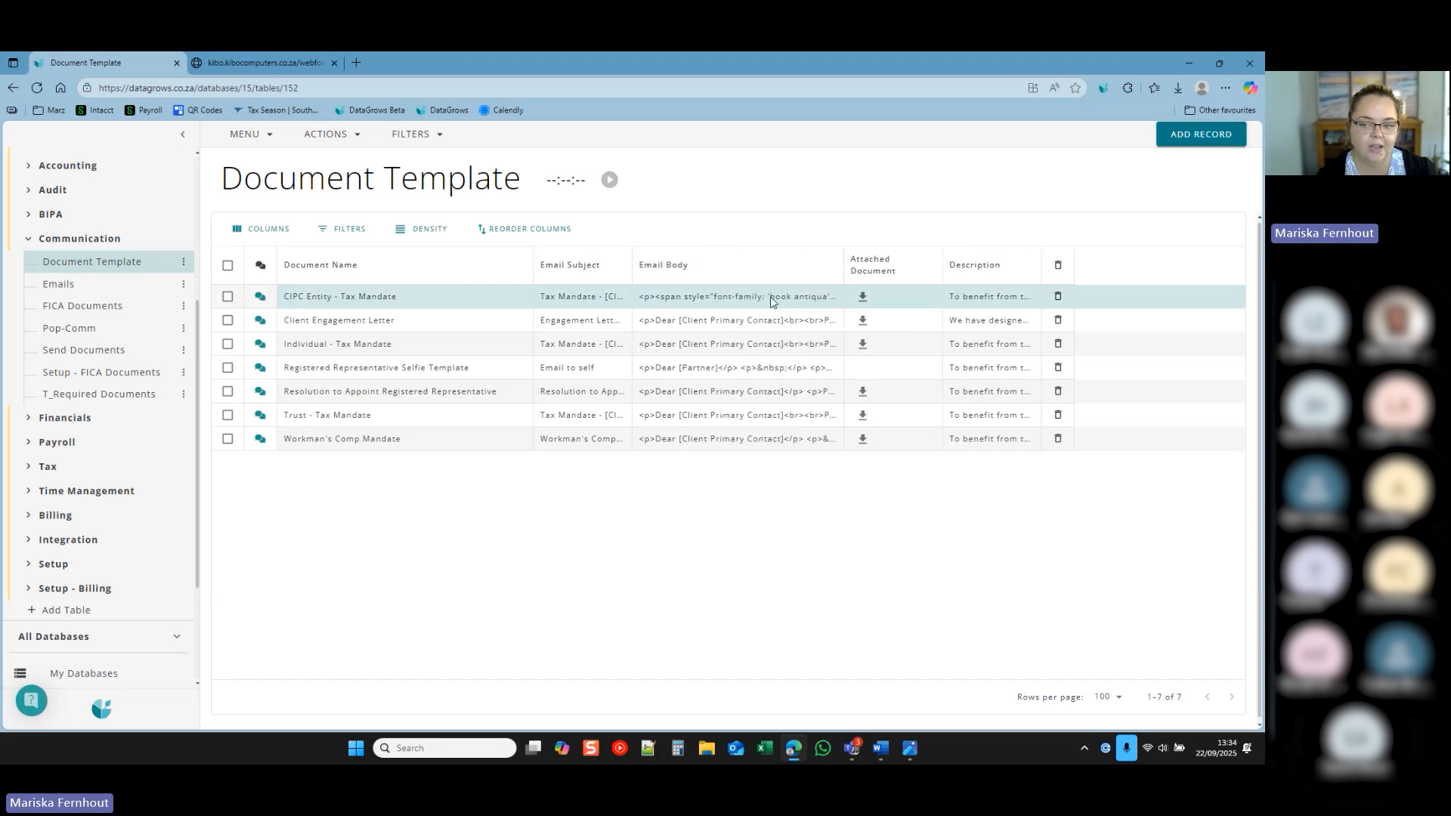
click(863, 296)
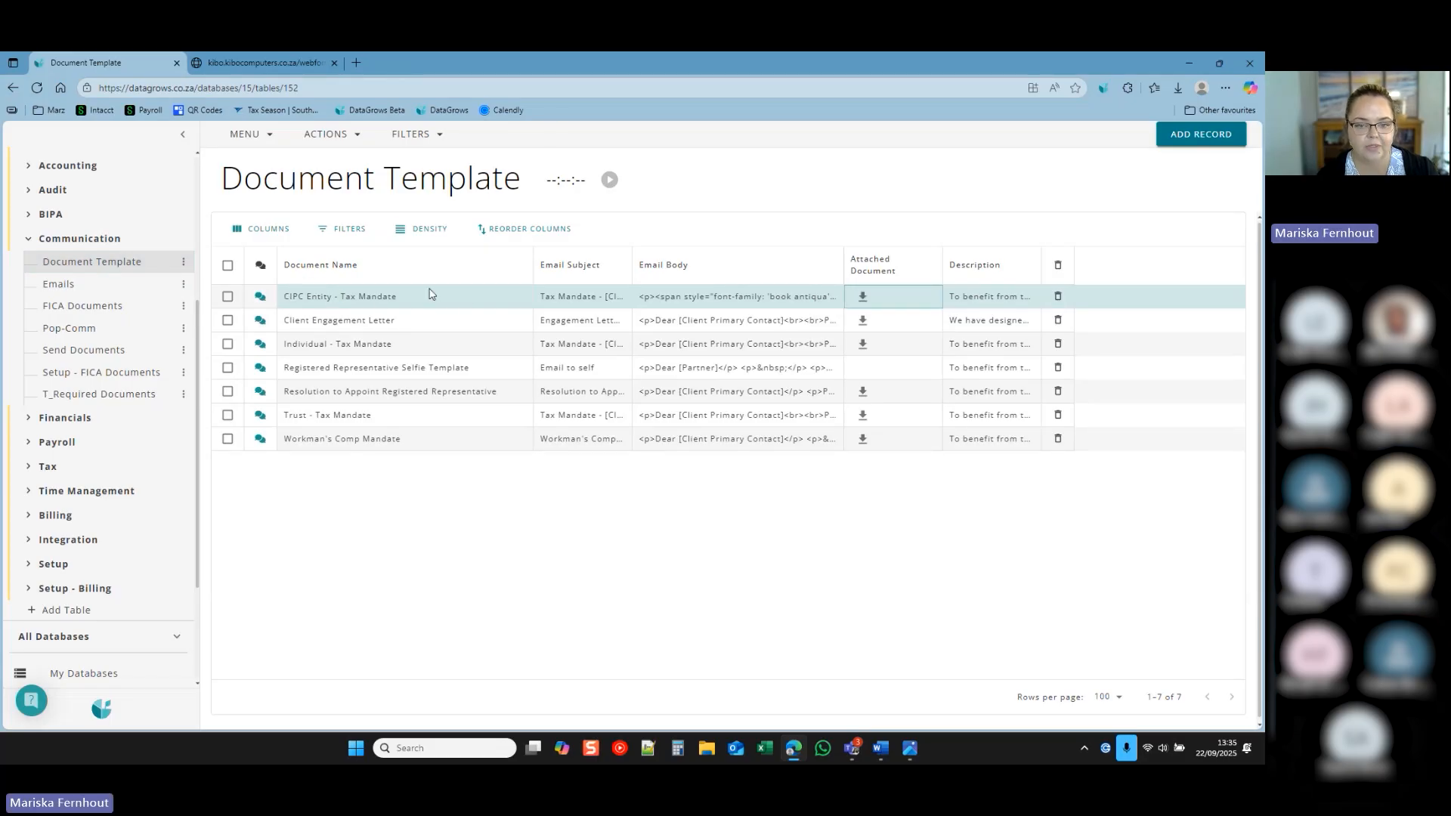
Rename the CIPC Entity - Tax Mandate template as "BIPA Entity - Tax Mandate" and save the record.
double_click(389, 301)
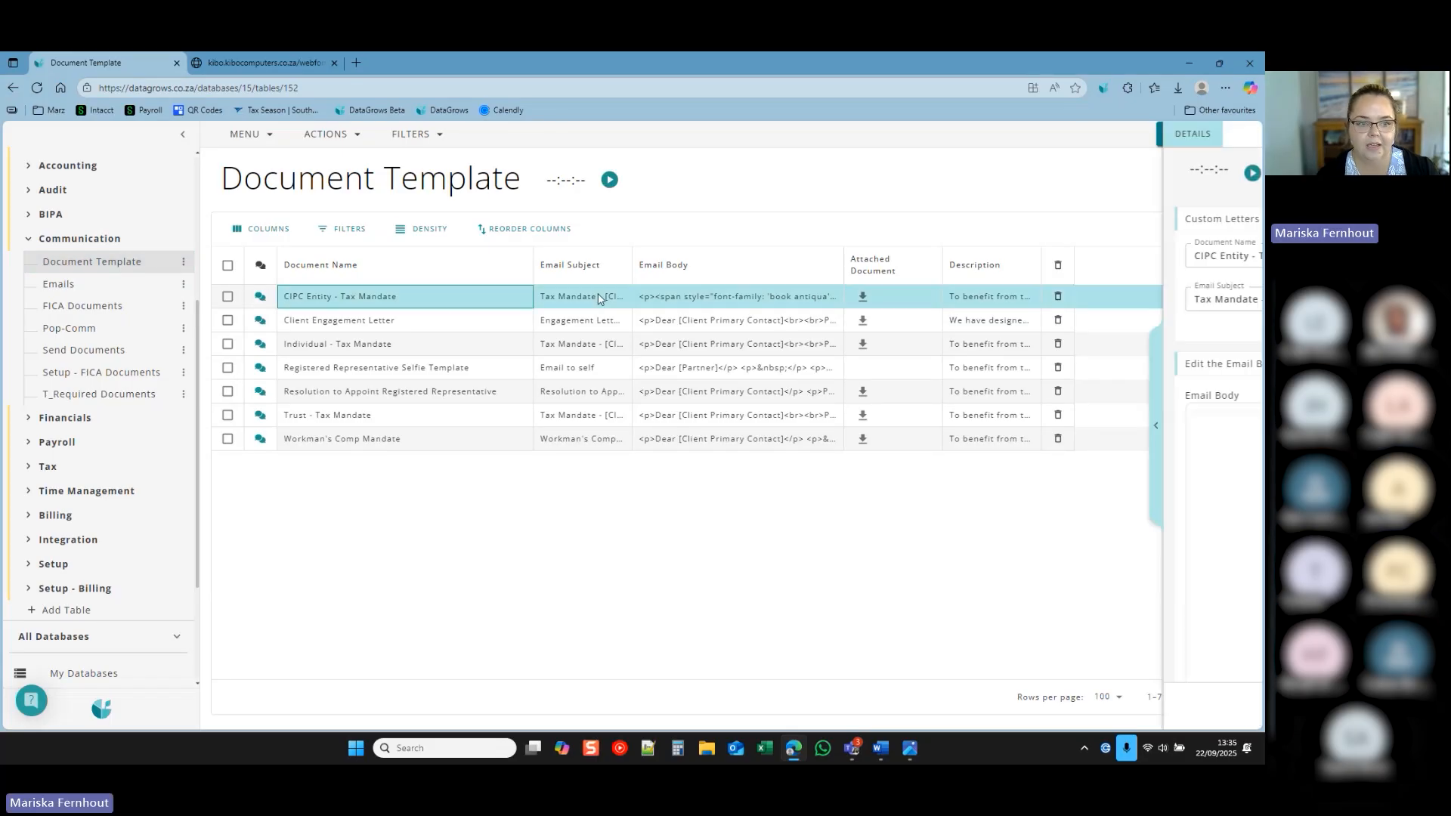
double_click(797, 257)
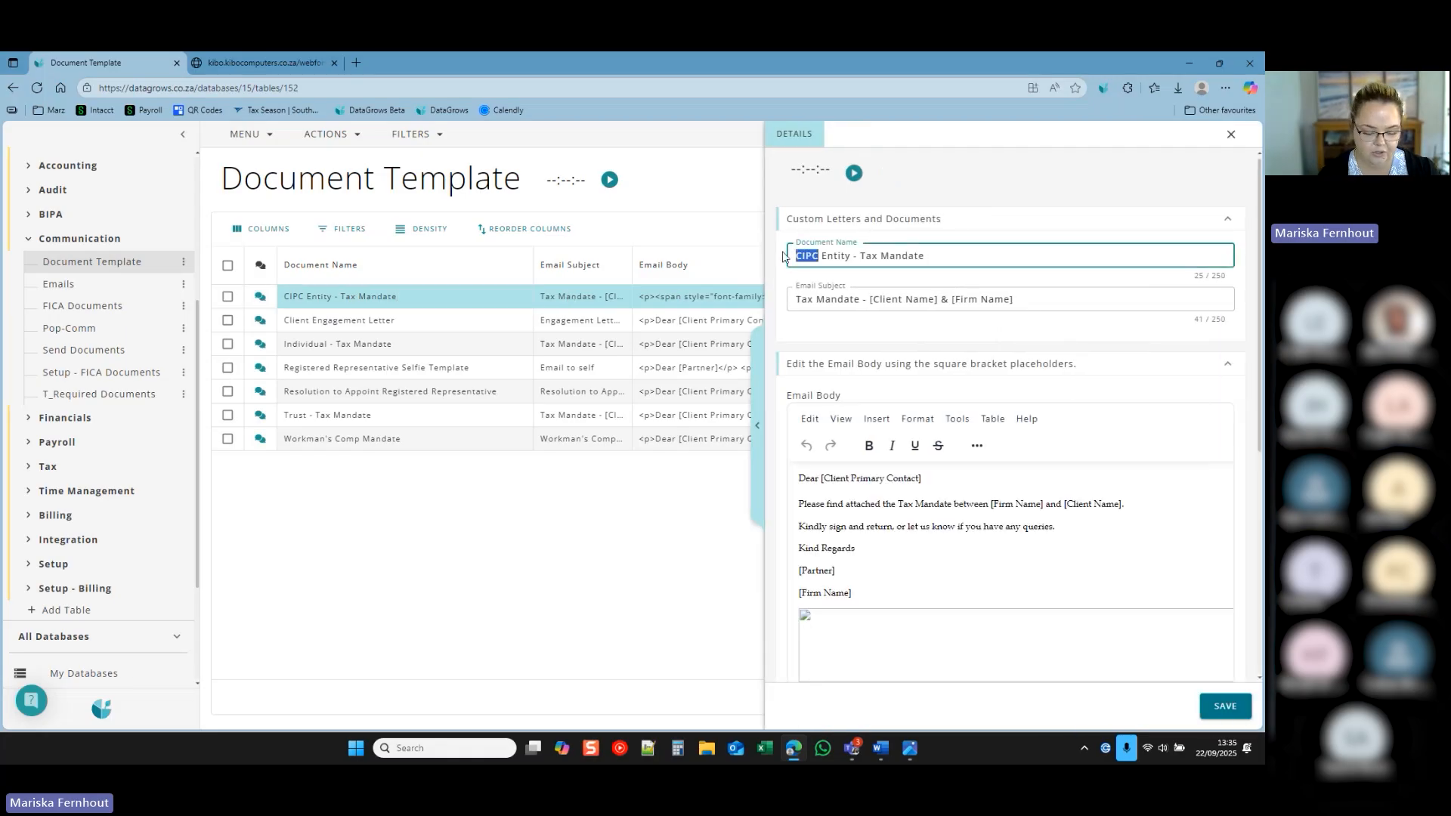
text(BIPA)
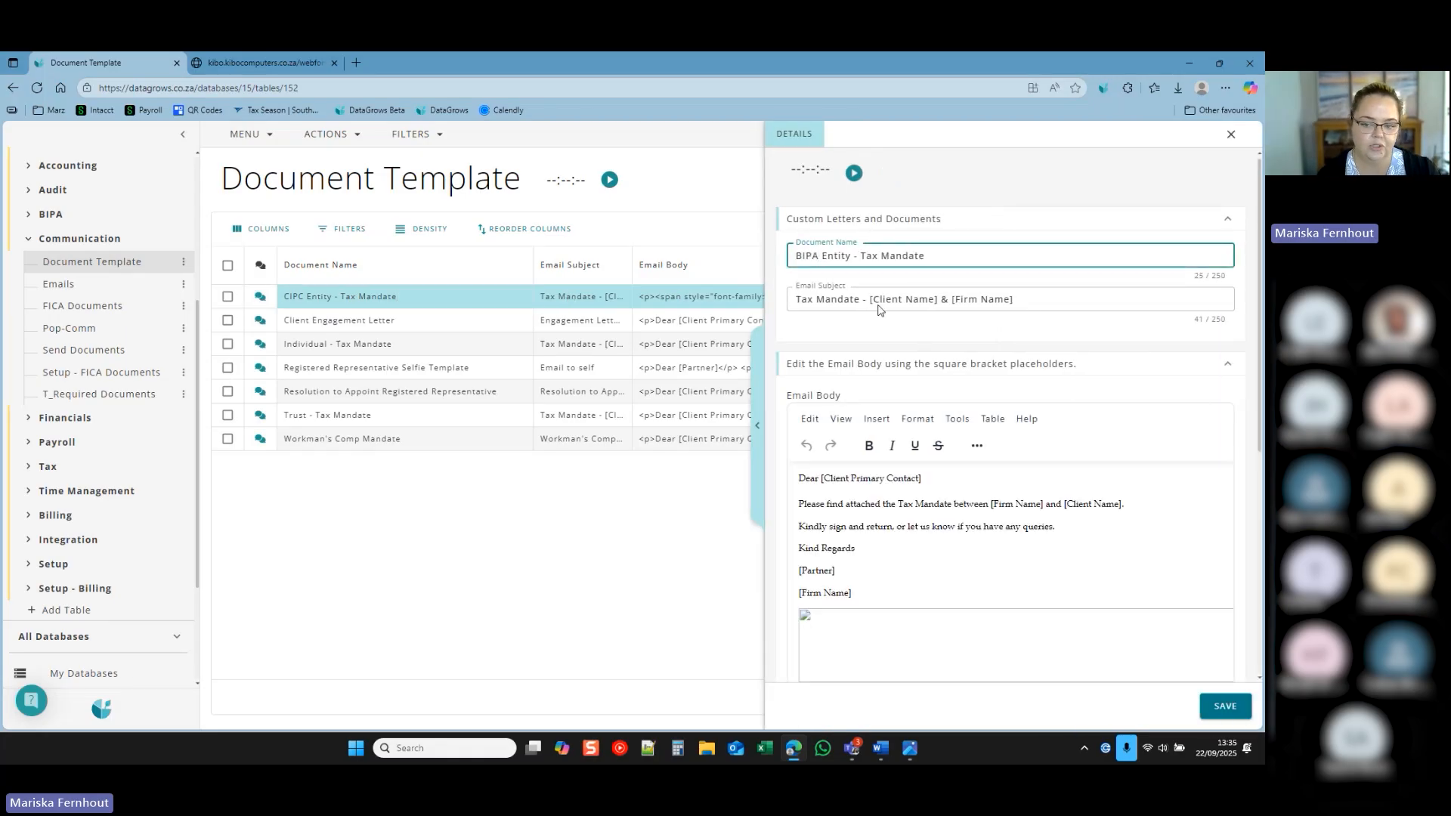
click(1225, 706)
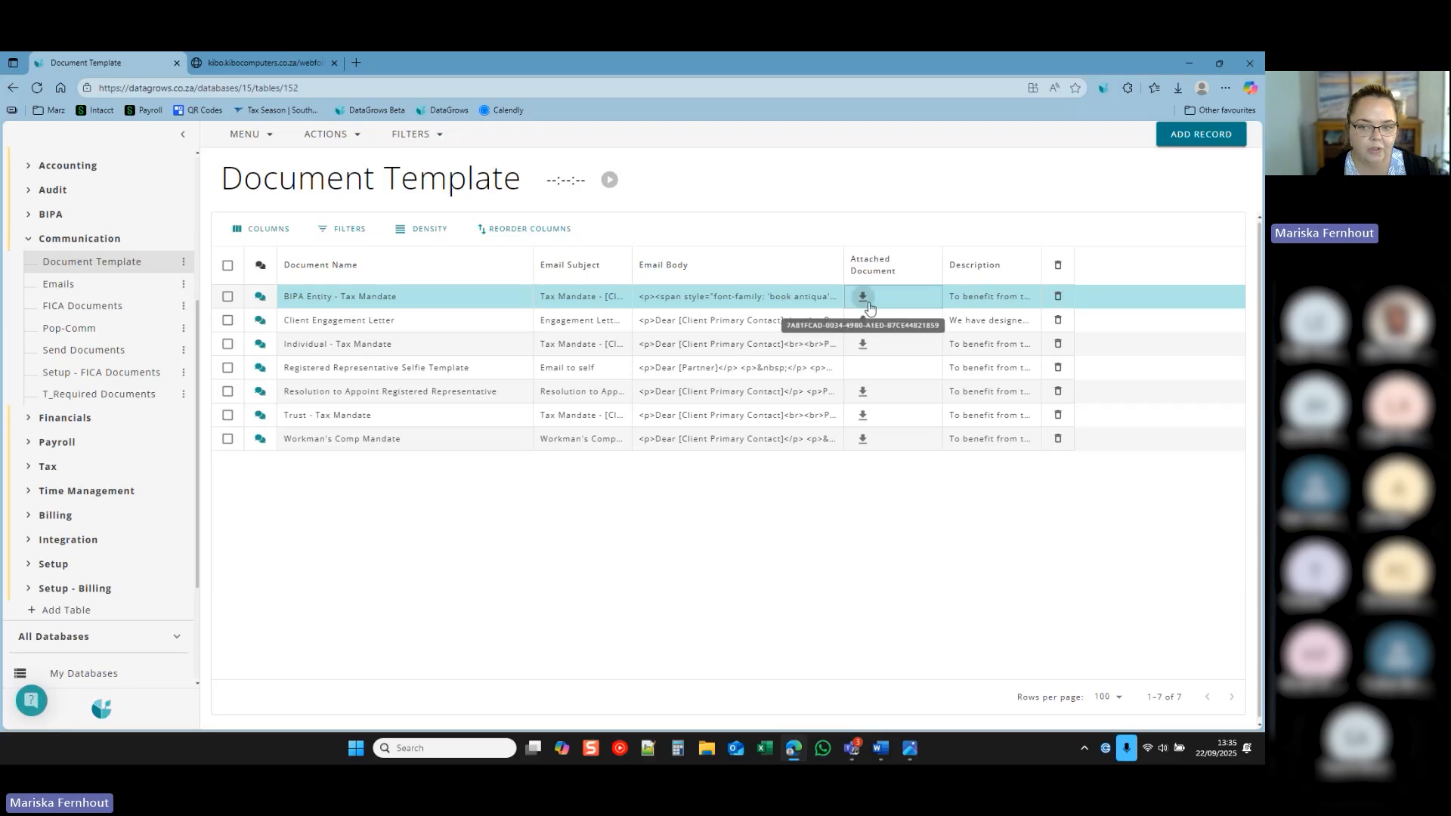
Switch to the Workman_s_Comp_Mandate (2) document in Word and look through its double-brace placeholders on both pages.
click(646, 296)
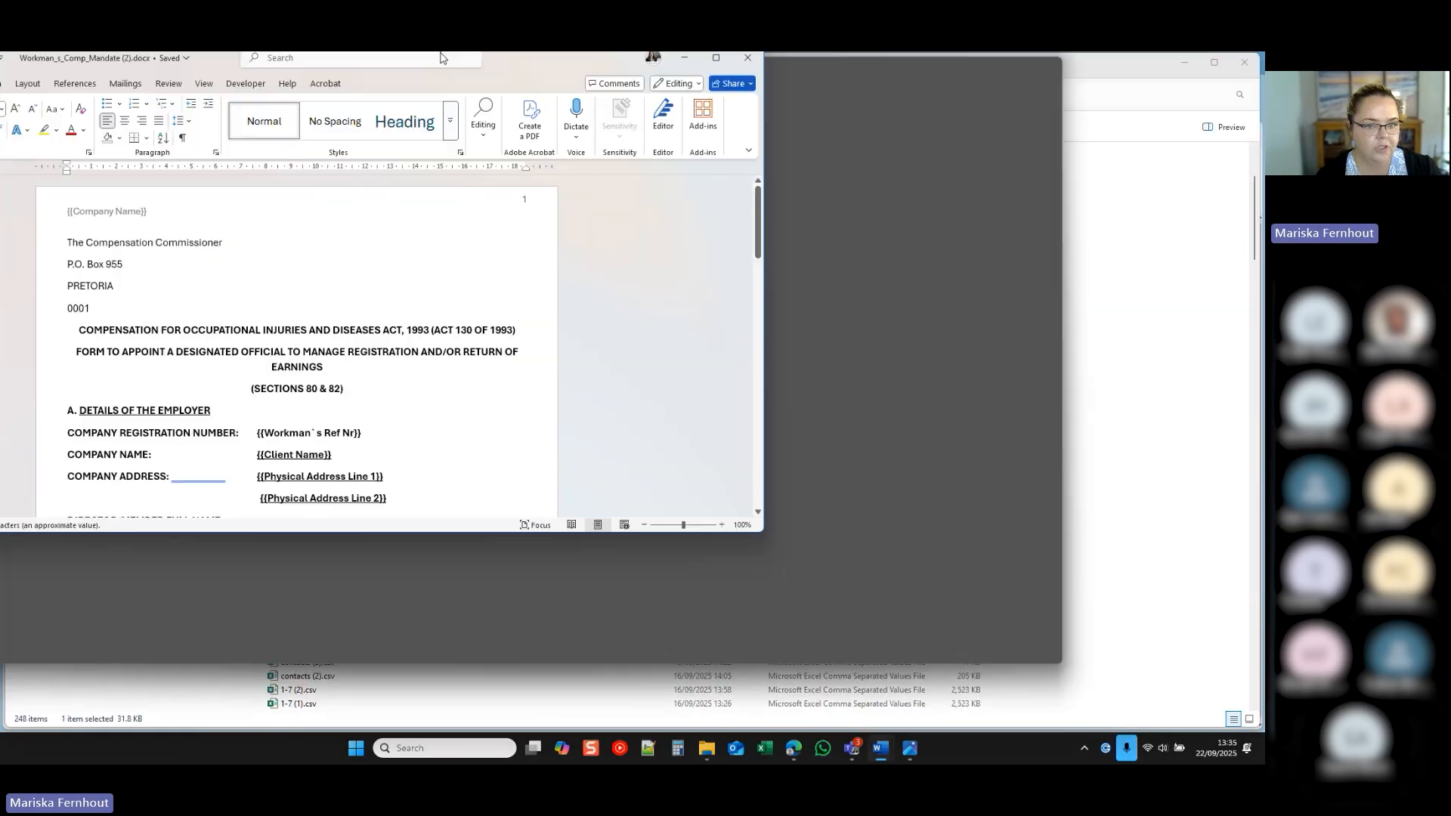
drag(444, 55, 558, 53)
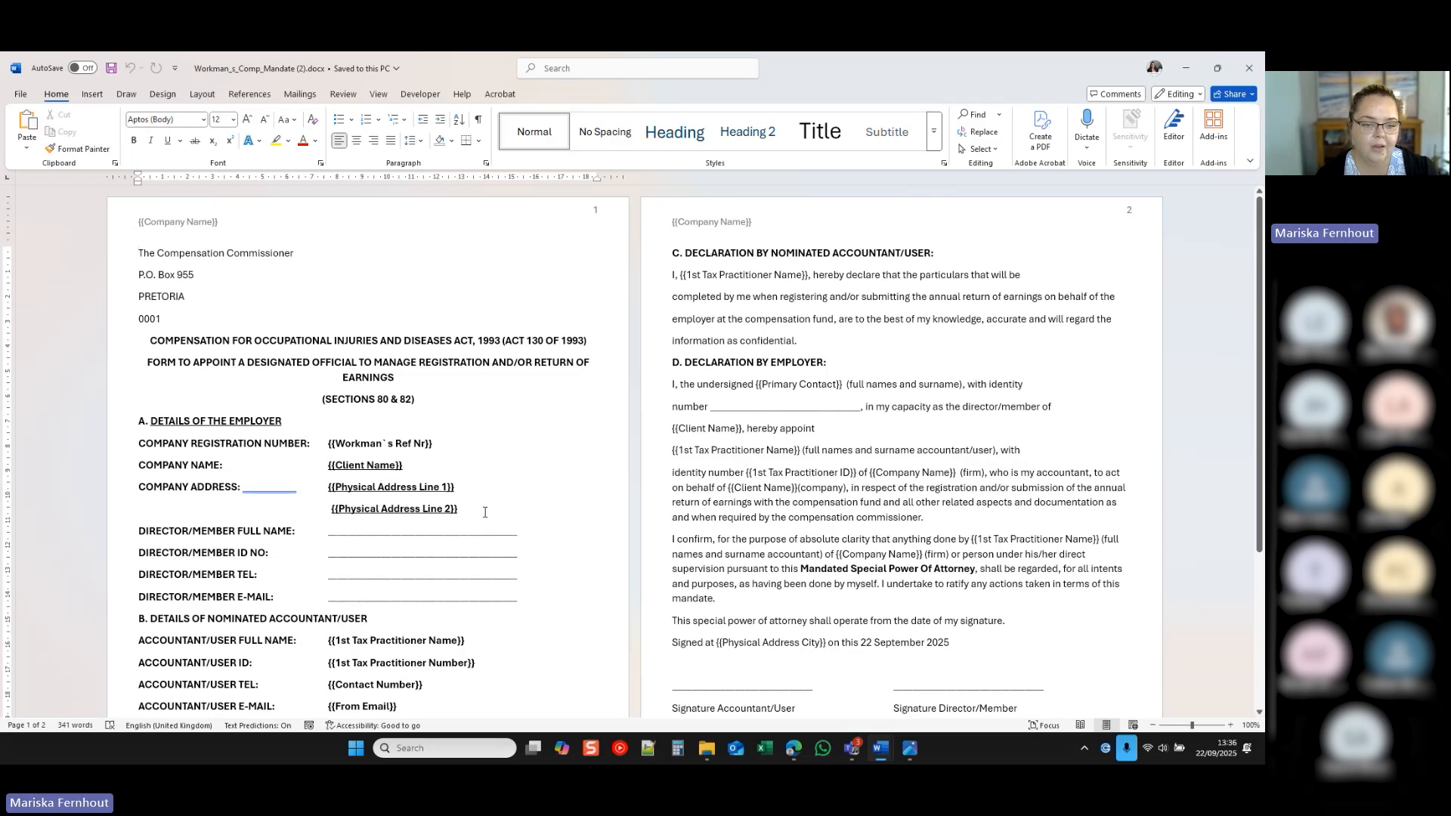
scroll(485, 512, down, 3)
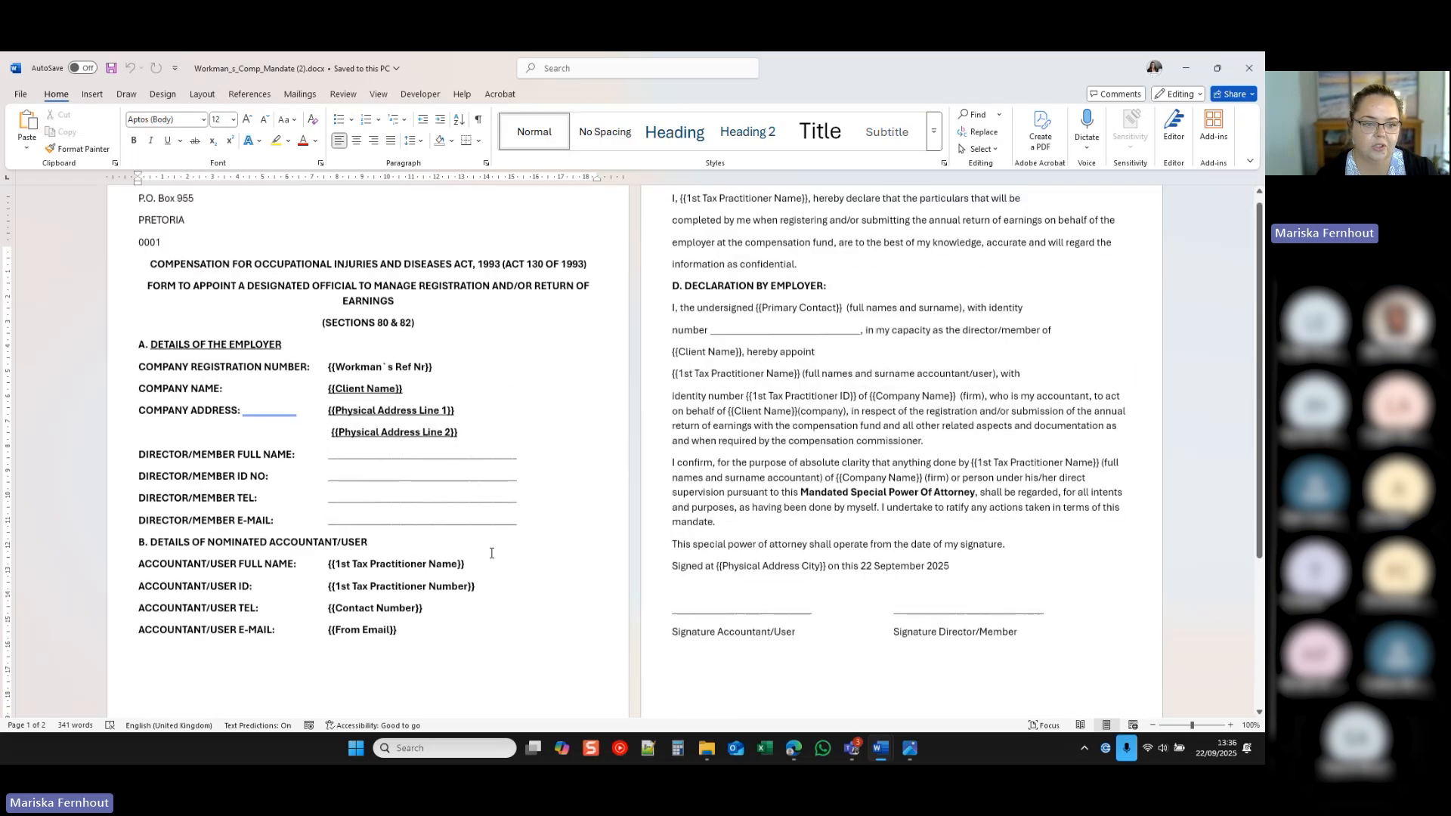
scroll(378, 477, up, 3)
Delete the mandate text from the Compensation for Occupational Injuries heading through the dated signing line, keeping the signature block.
click(153, 341)
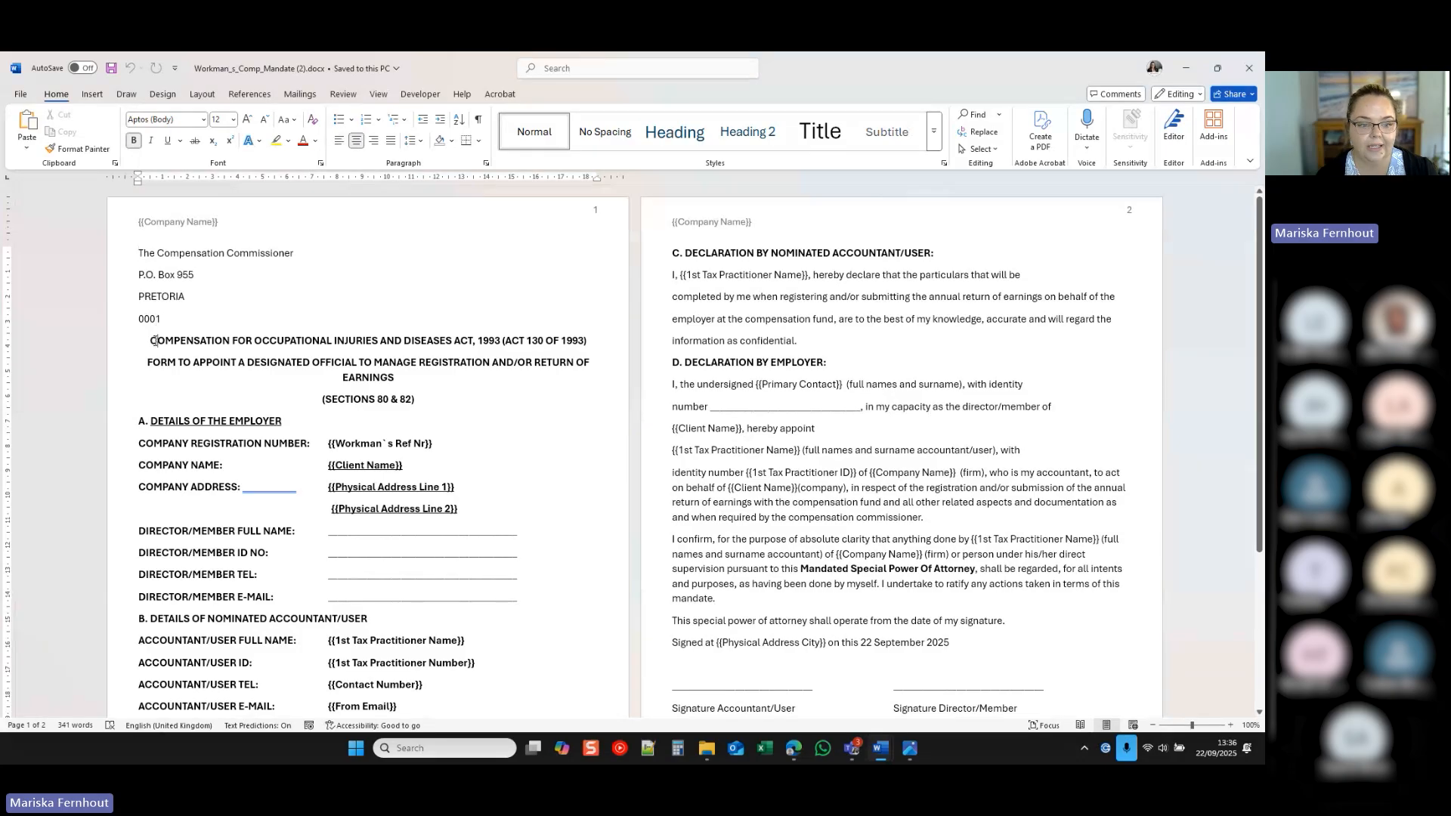
scroll(900, 432, down, 3)
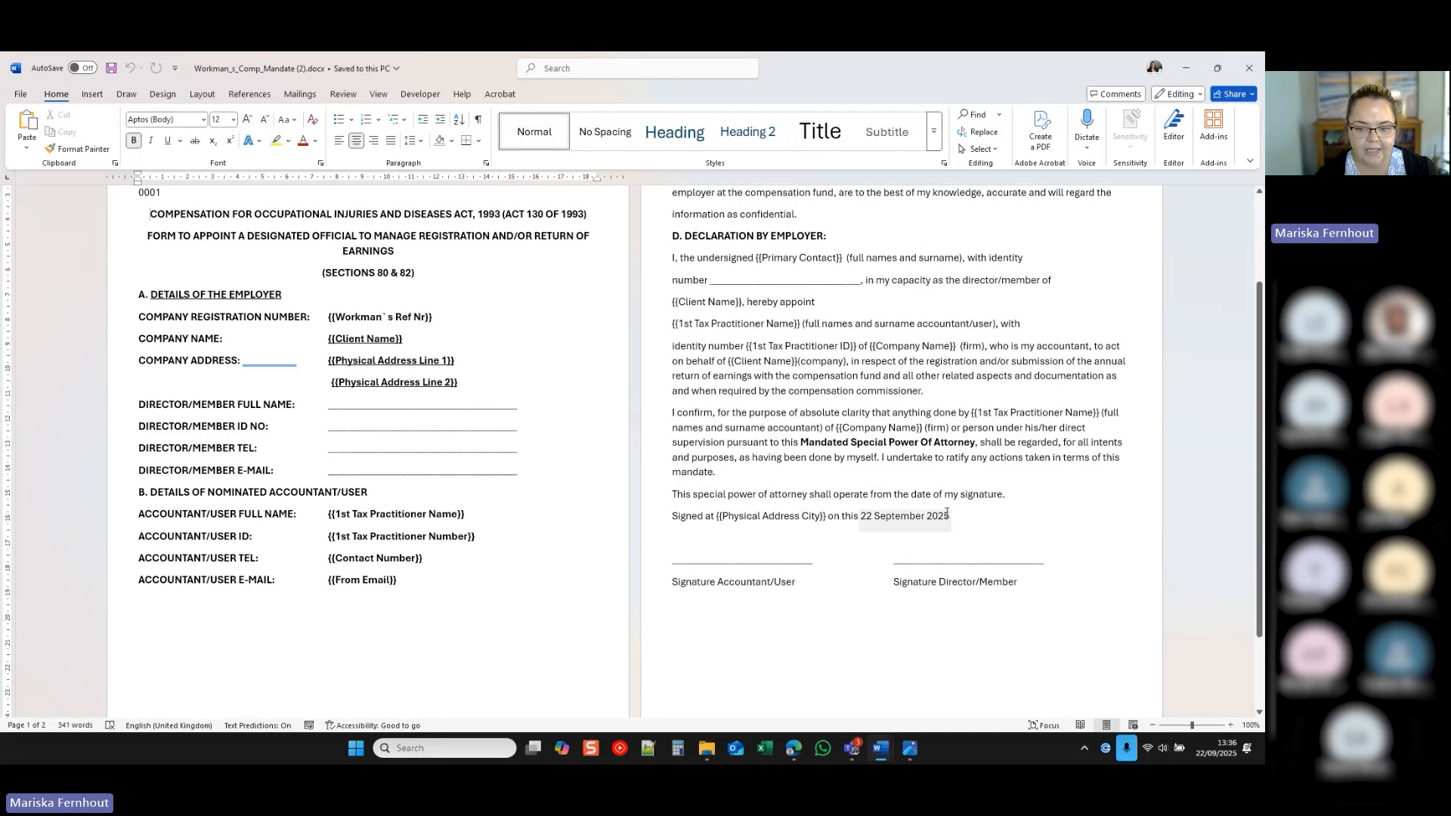
shift+click(1012, 544)
key(Delete)
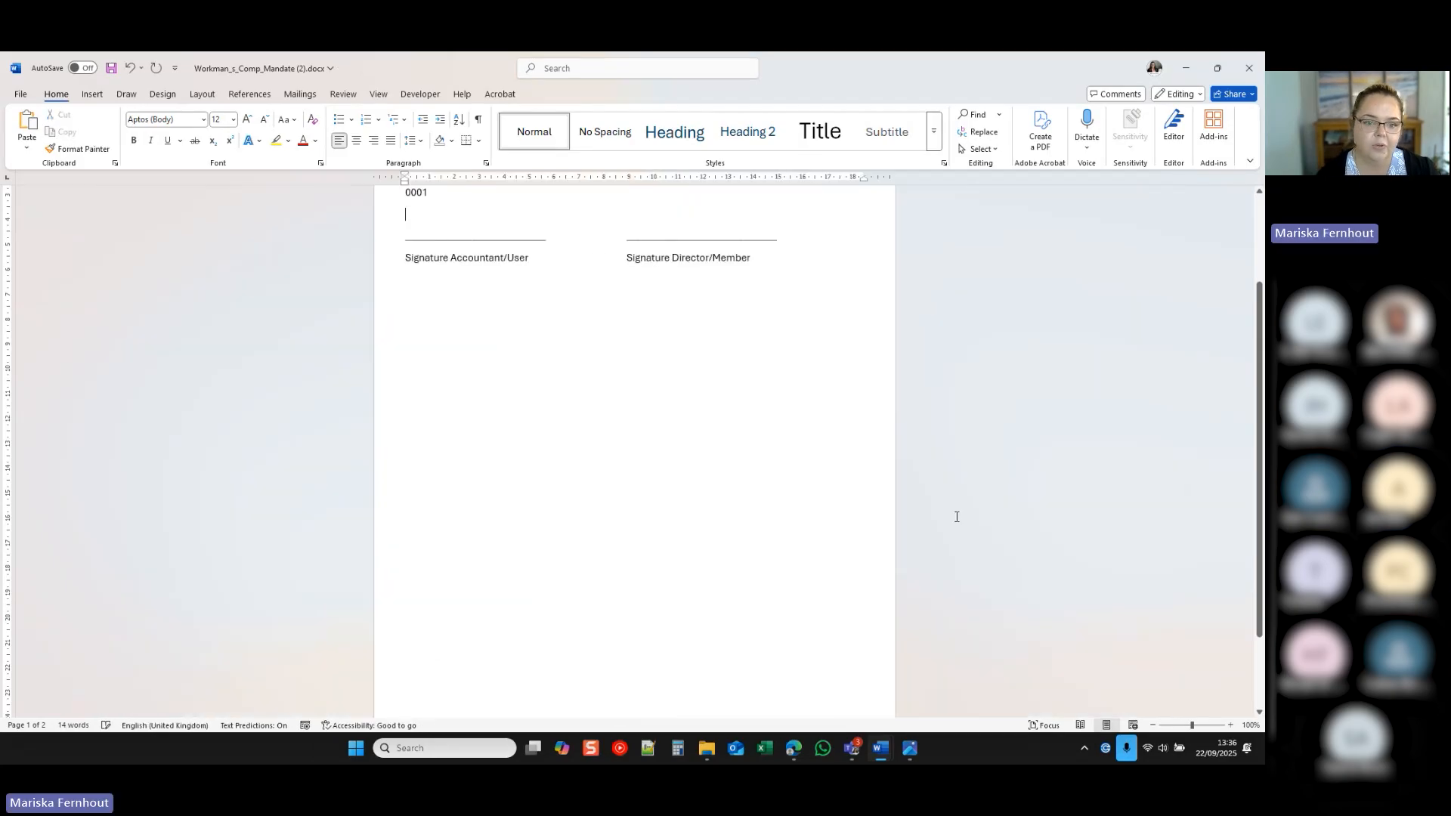
Replace the Compensation Commissioner address block with "To whom it may concern" and add blank lines beneath it.
scroll(956, 517, up, 3)
drag(429, 322, 379, 251)
text(To w)
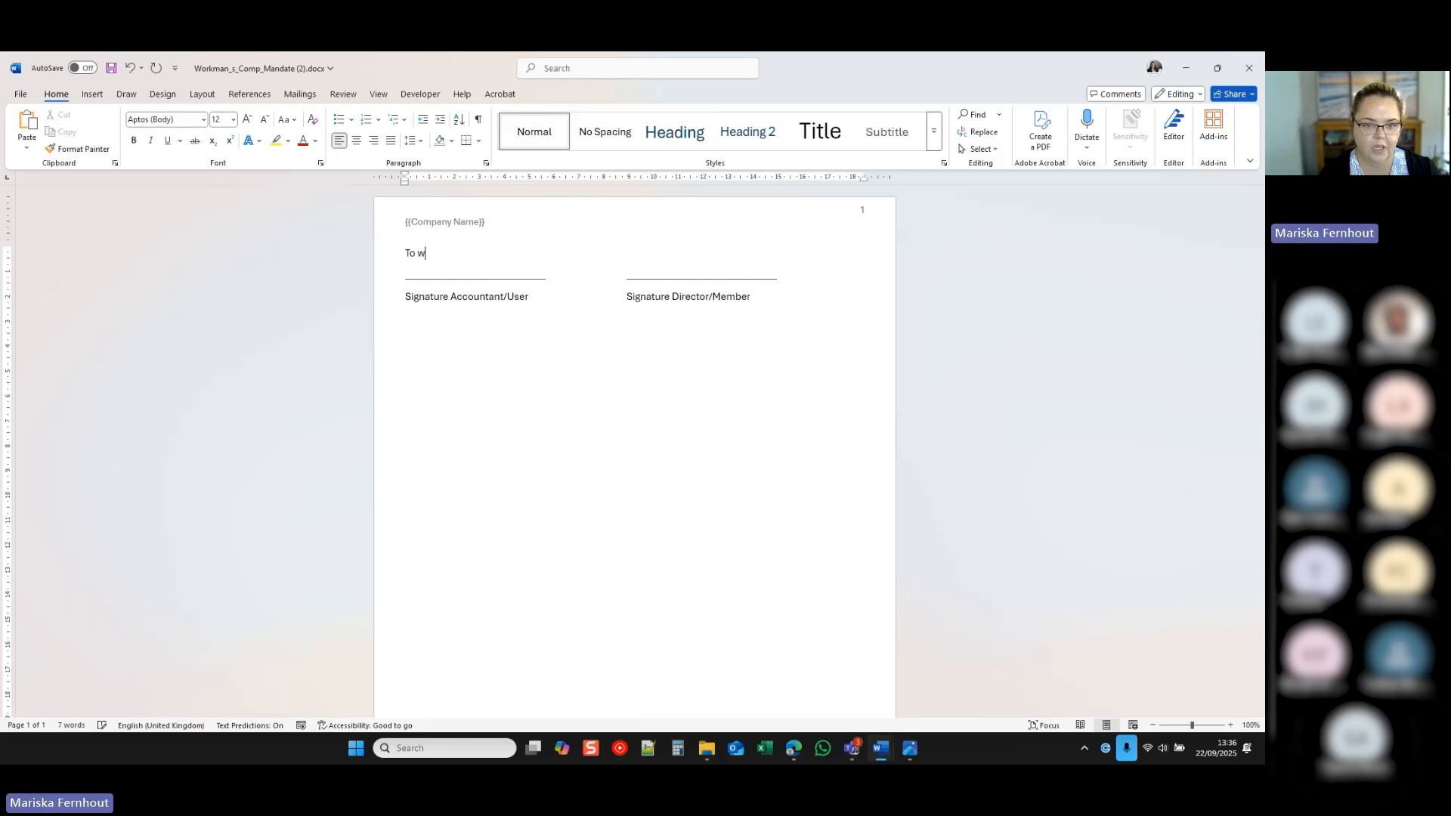
text(hom i)
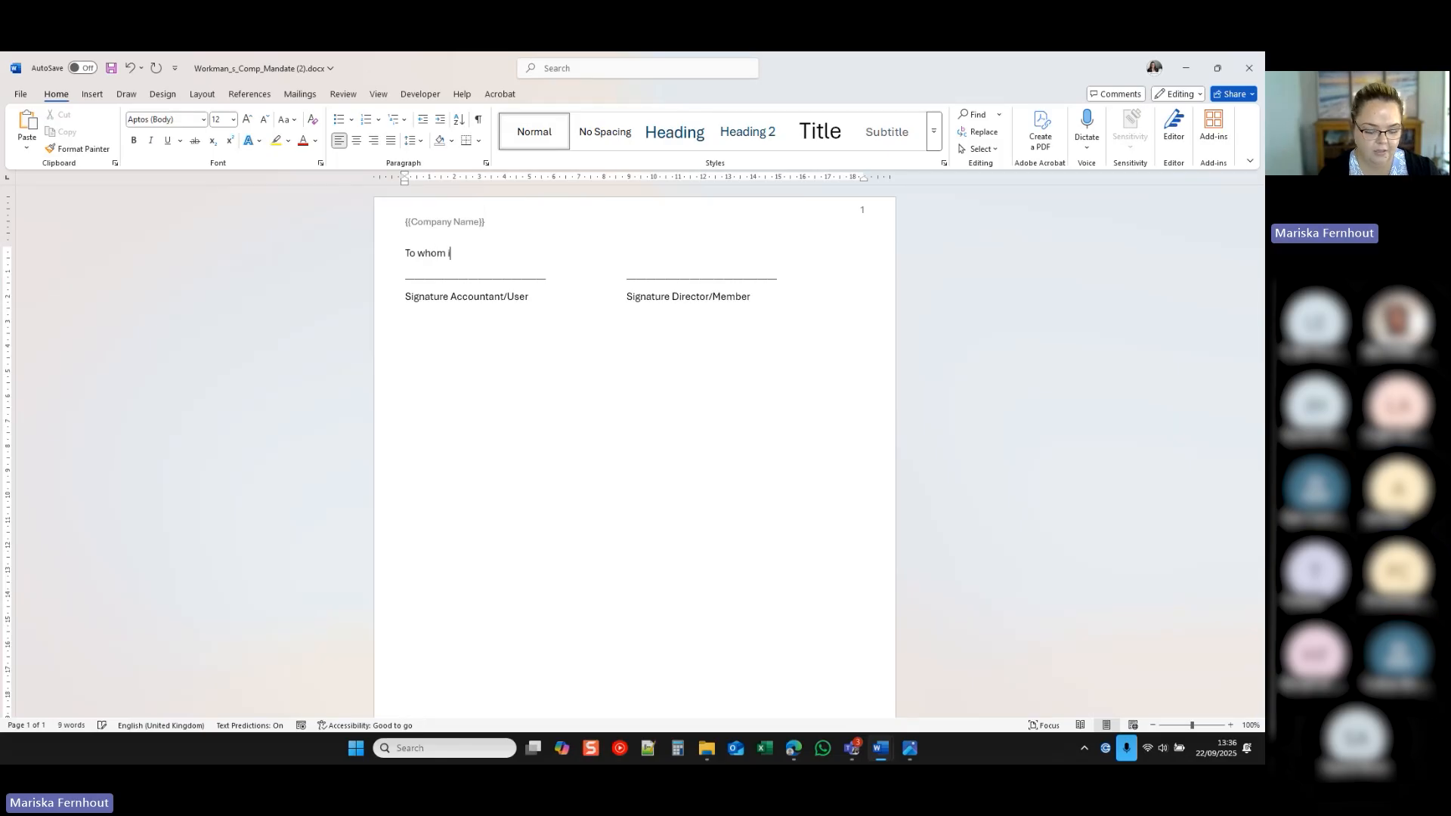
text(t may conc)
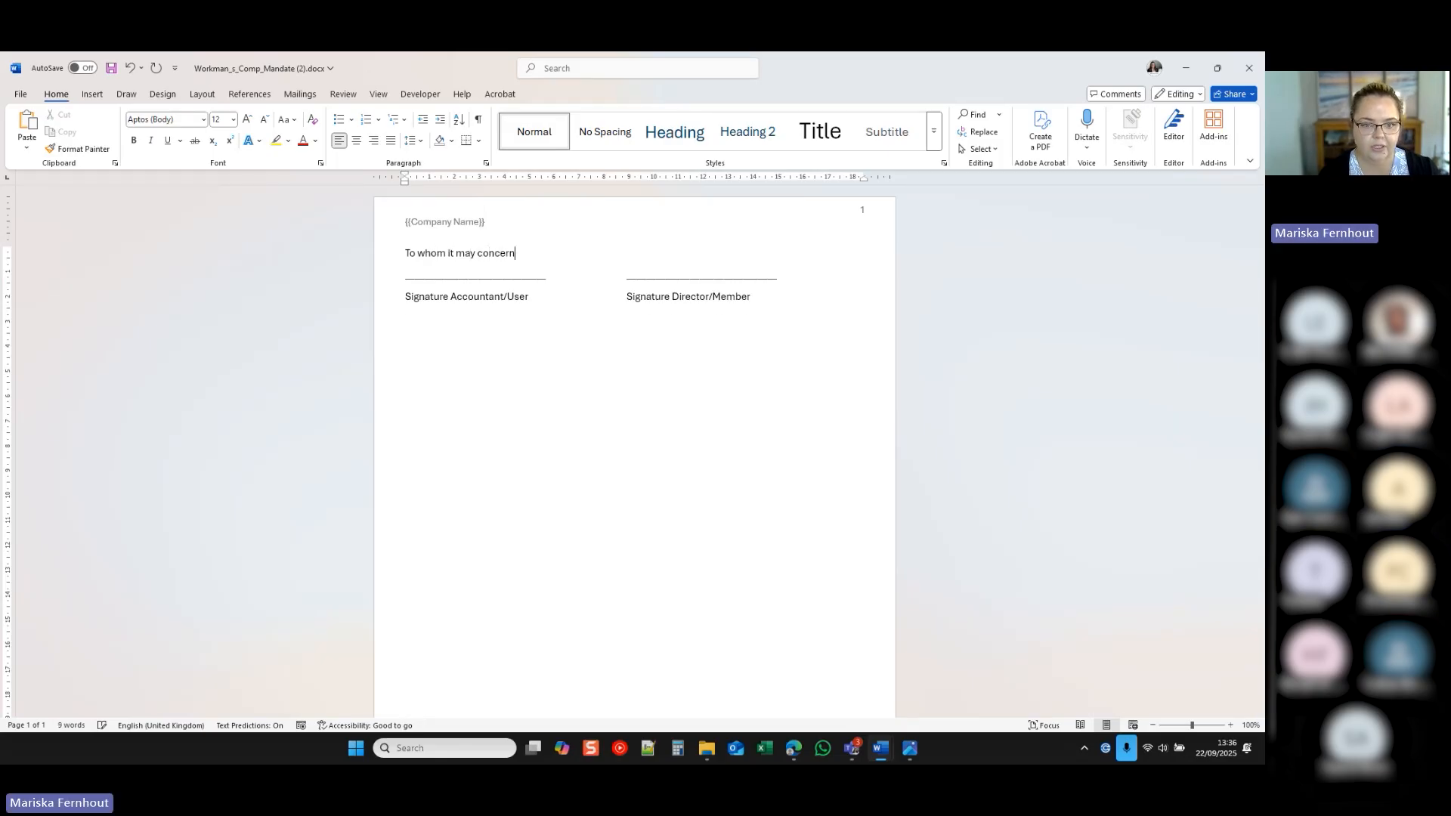
text(ern)
key(Return)
key(Return)
key(Return)
key(Return)
key(Return)
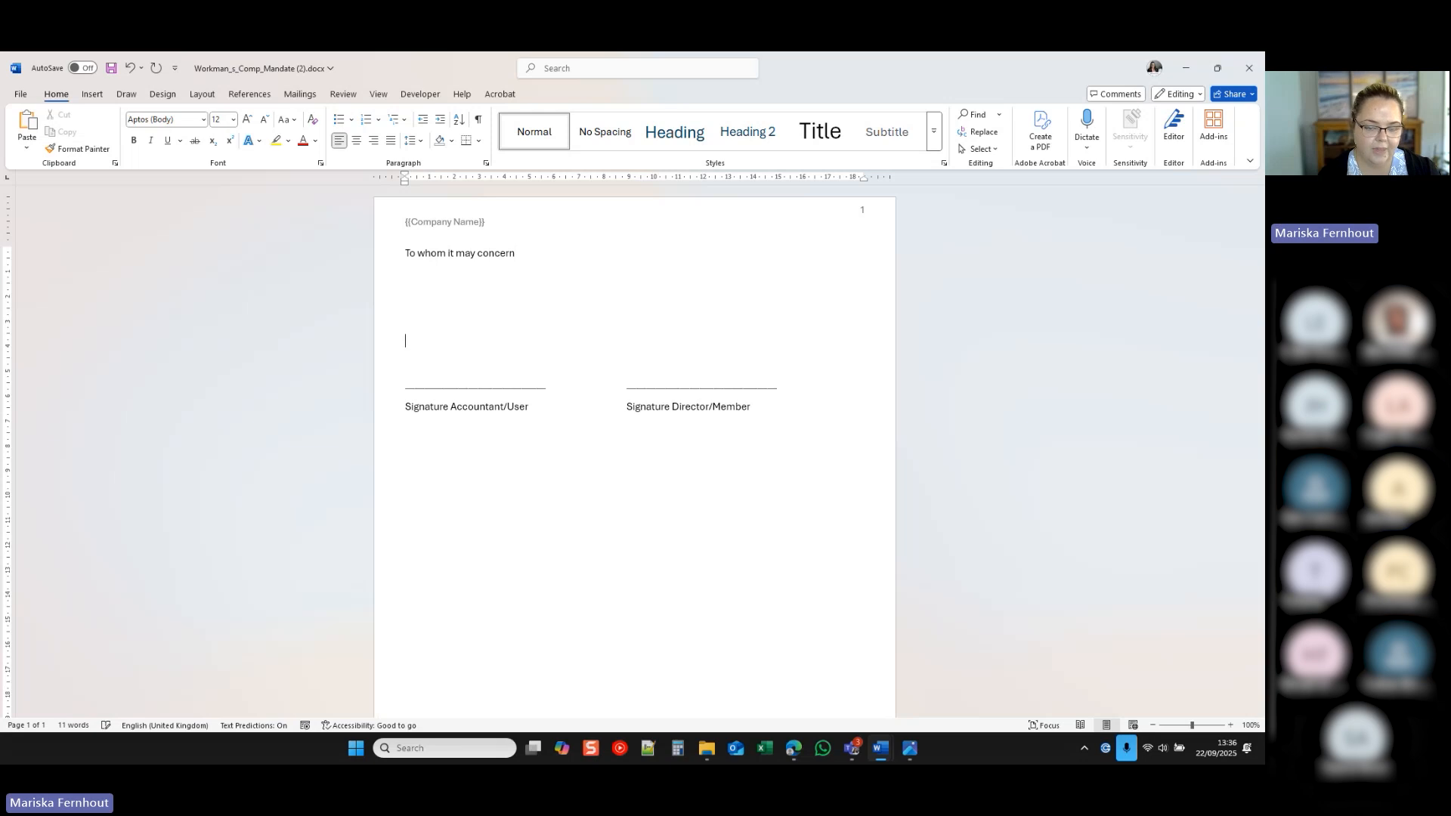
Add the lines "Engagement Letter:" and "Between" above the signature block, separated by blank lines.
text(enagge)
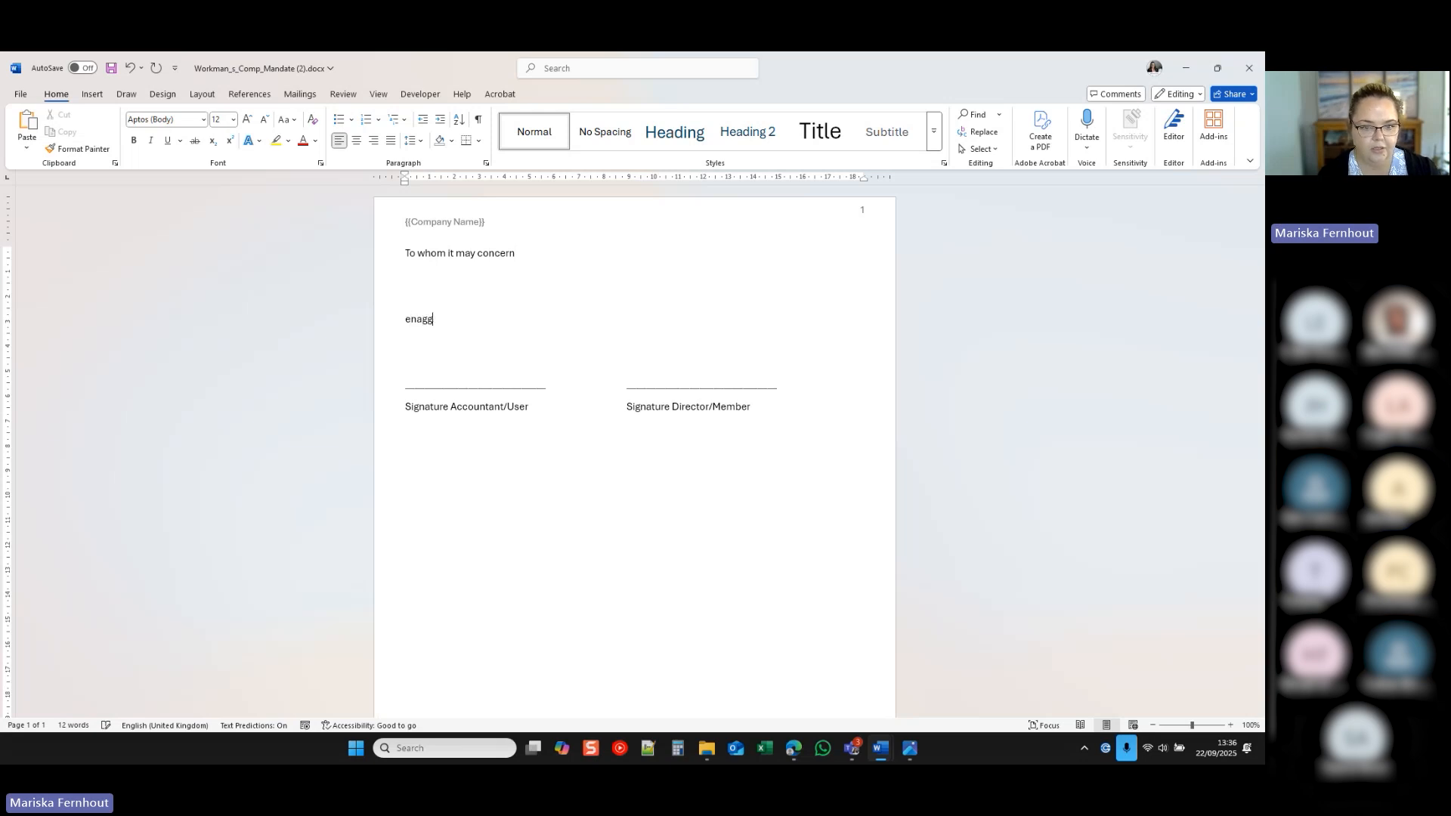
key(BackSpace)
text(gagement Le)
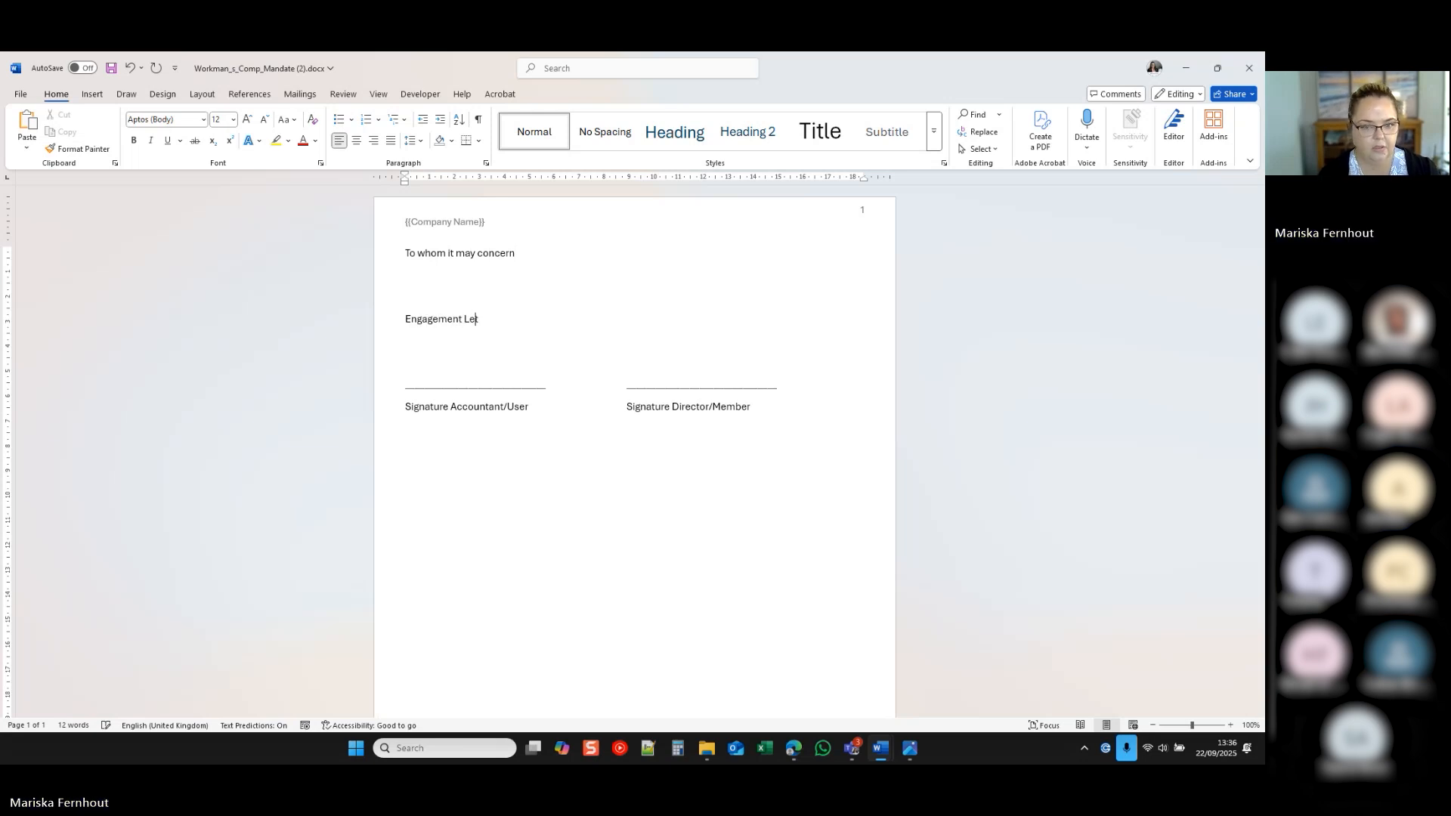
key(Return)
key(Return)
text(N)
key(BackSpace)
text(Between)
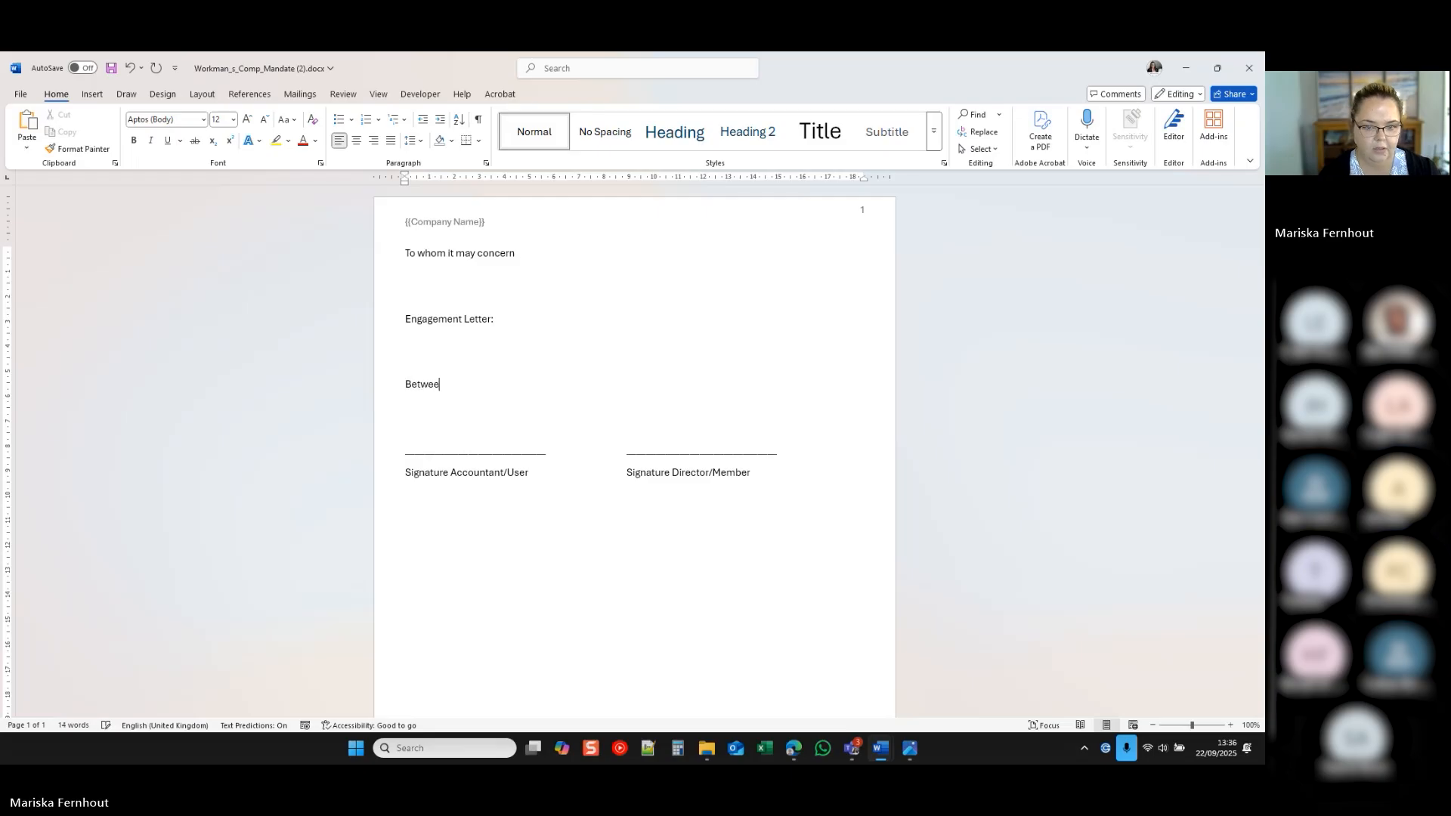
key(Return)
key(Return)
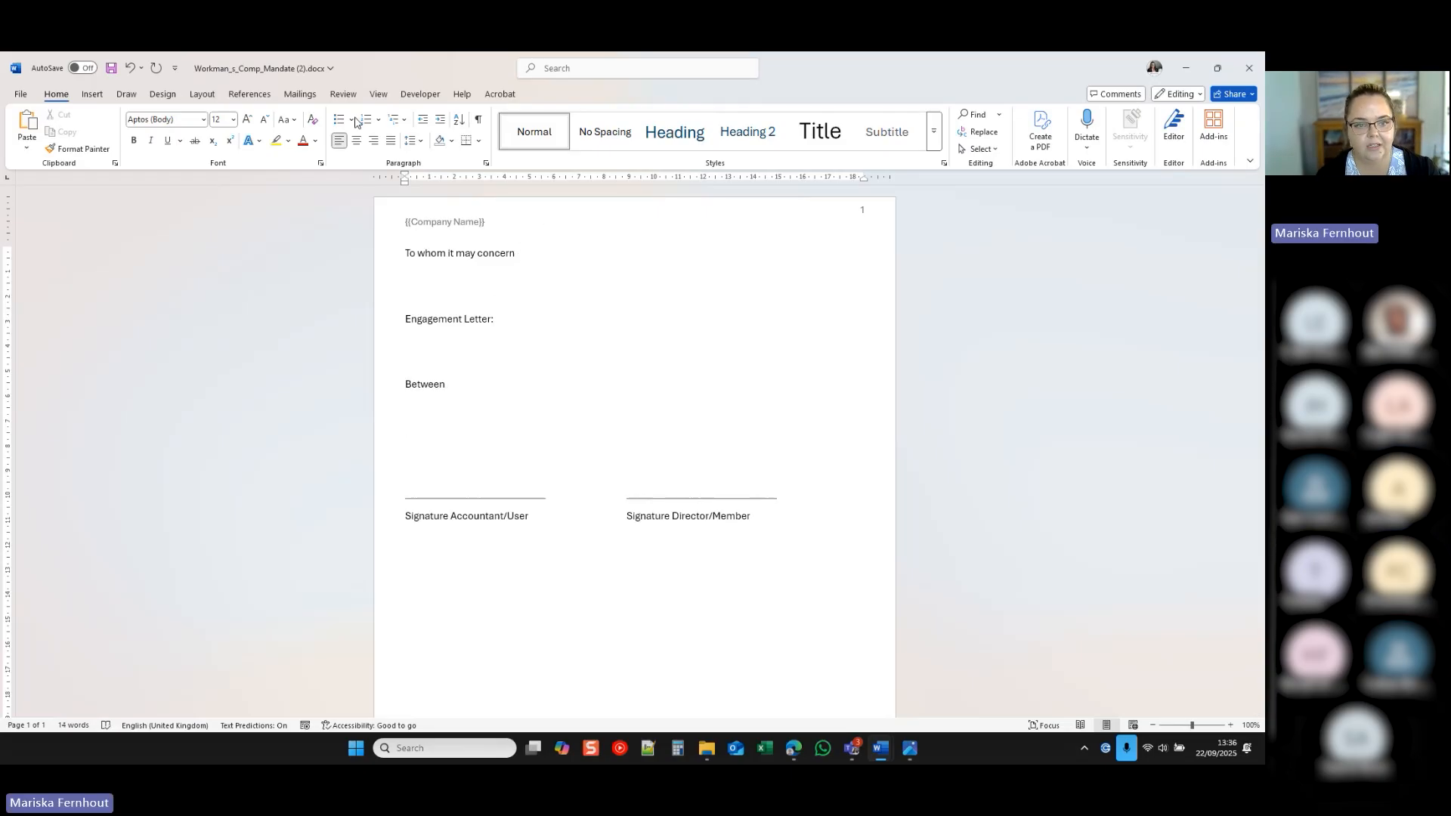
click(420, 94)
click(446, 132)
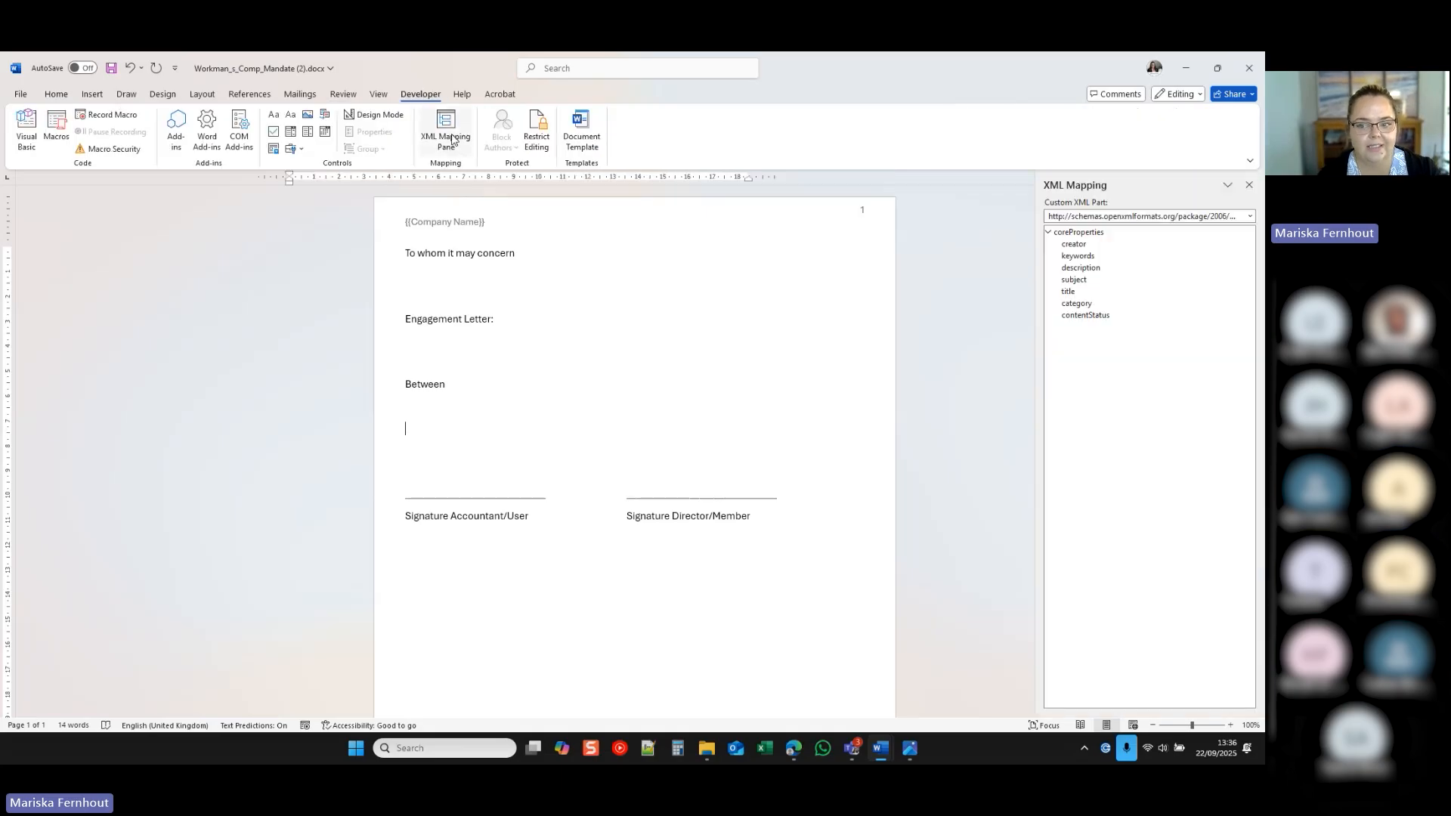
click(1250, 216)
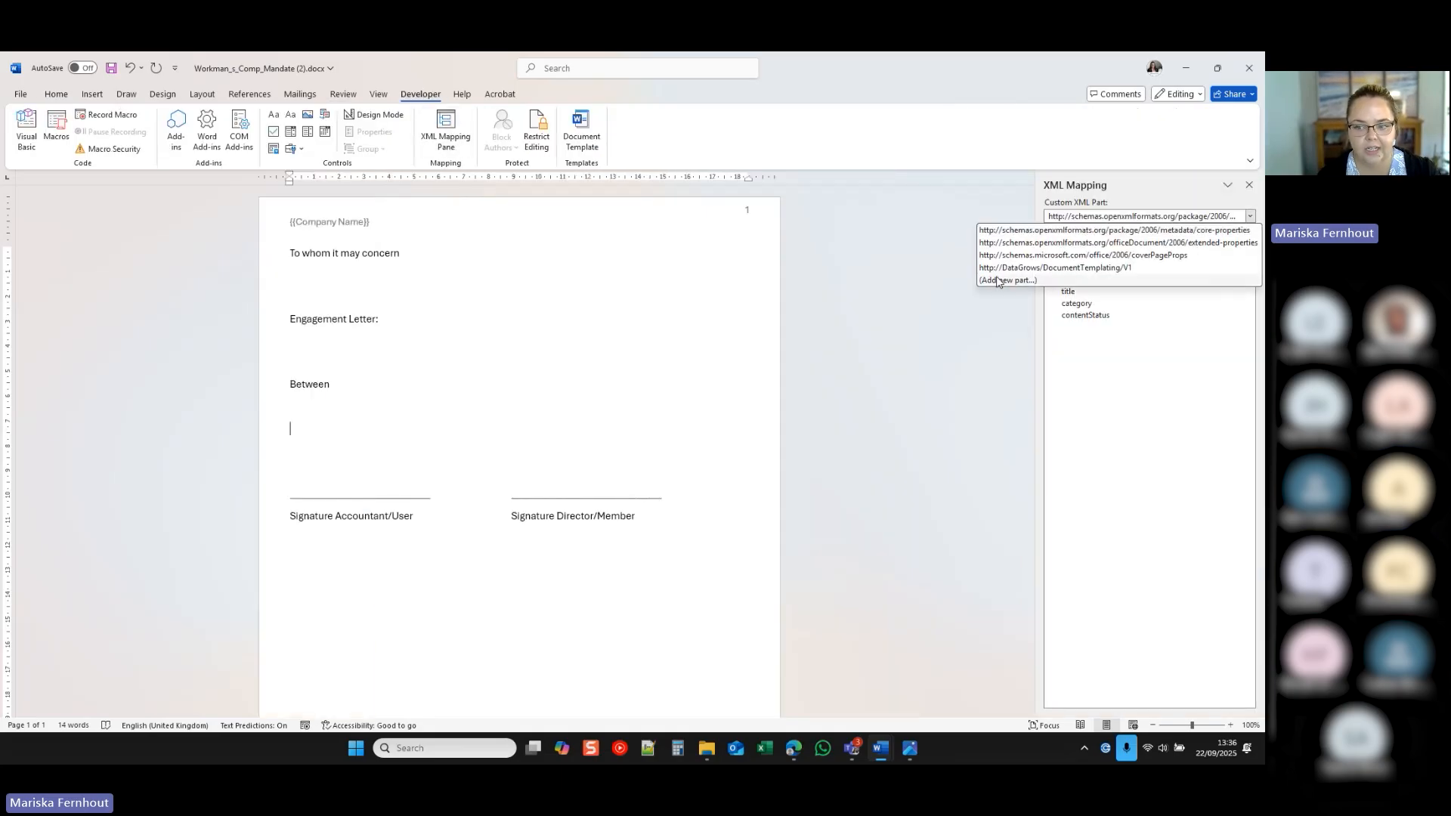
click(1055, 267)
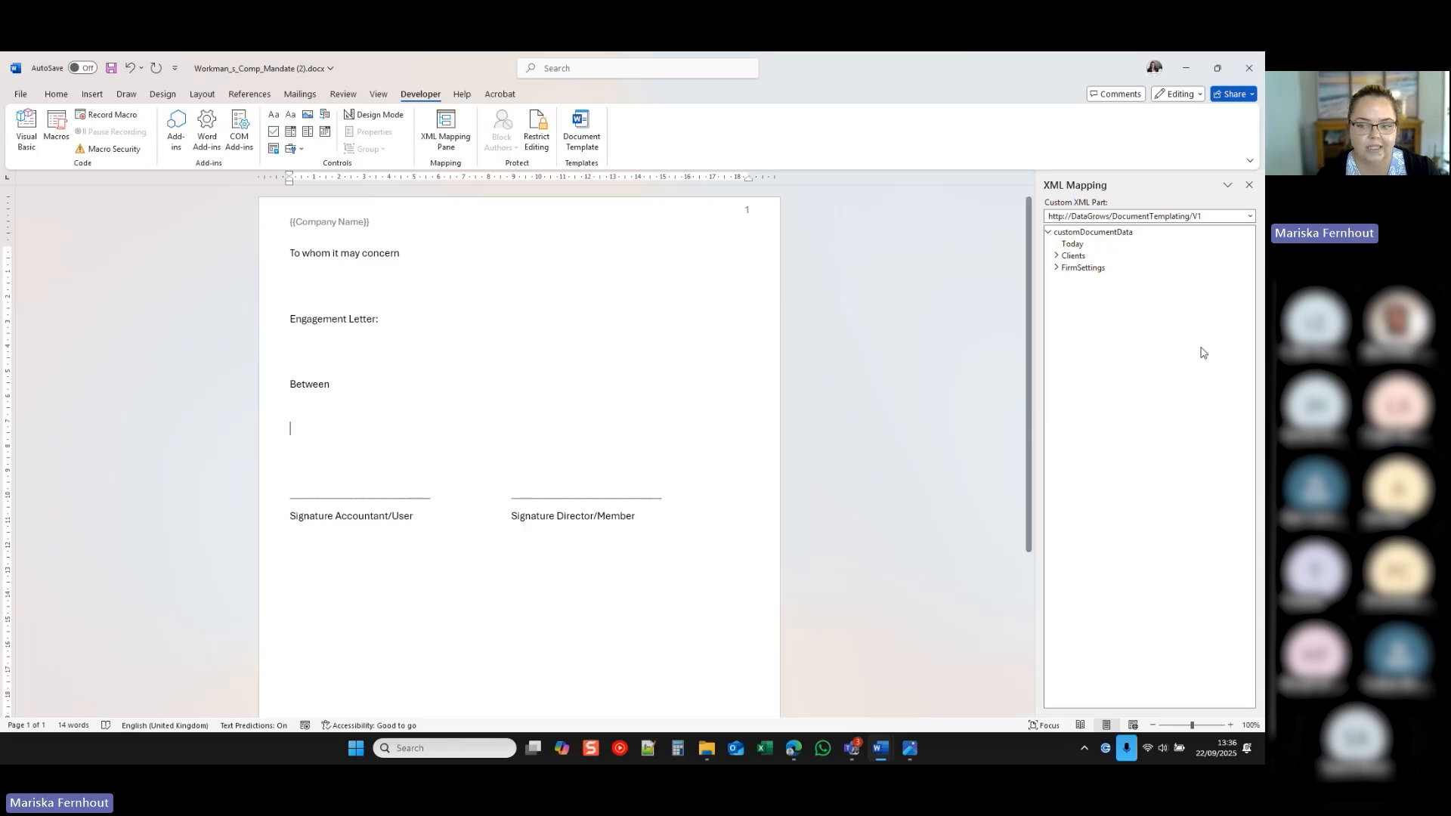
click(1057, 256)
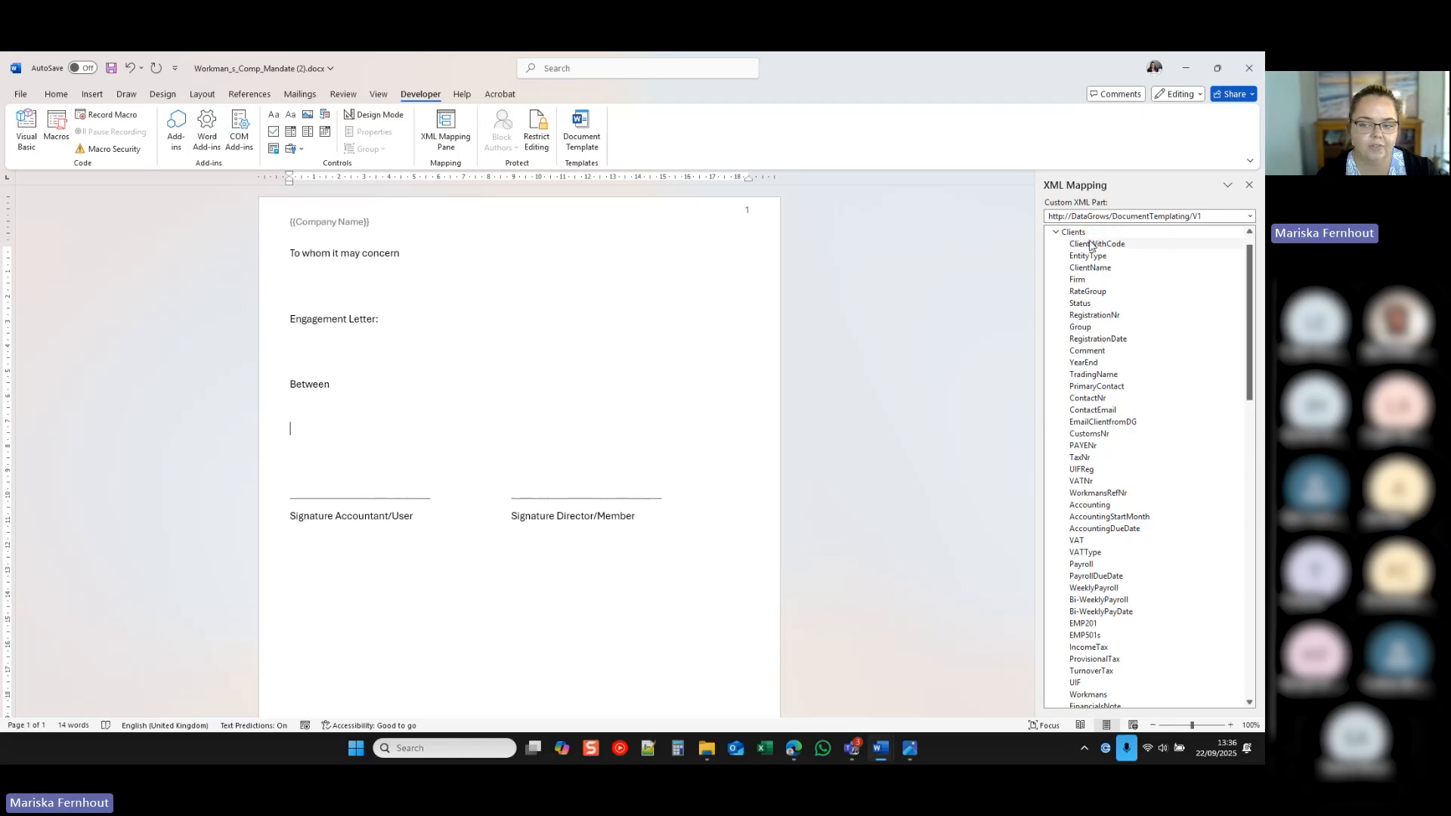
Insert the Firm field as a plain text content control after "Engagement Letter:".
click(307, 352)
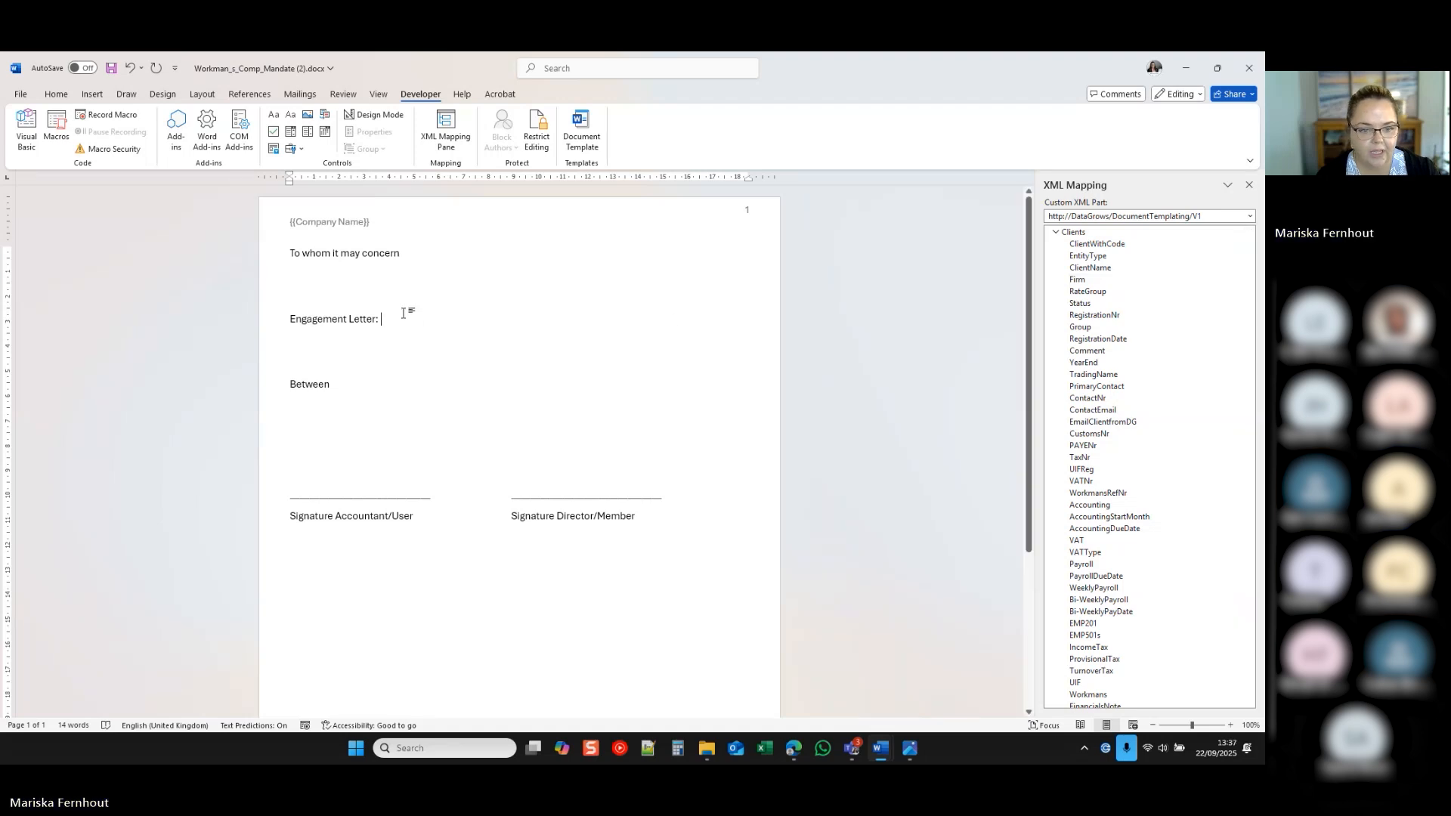
right_click(1089, 280)
mouse_move(1126, 286)
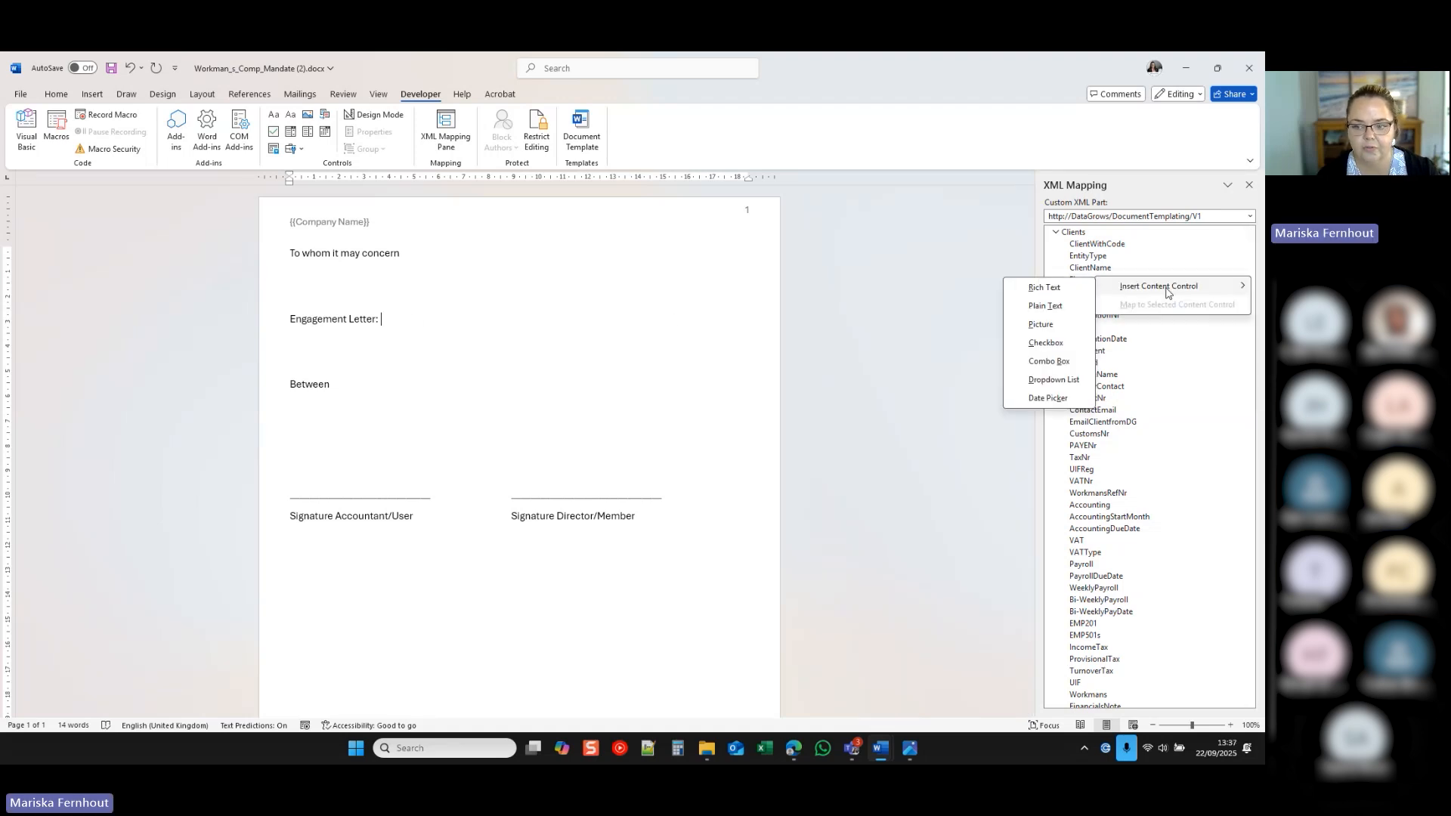
click(1054, 305)
Add a line directly beneath "Between" and insert the ClientName field there as a plain text content control.
click(367, 387)
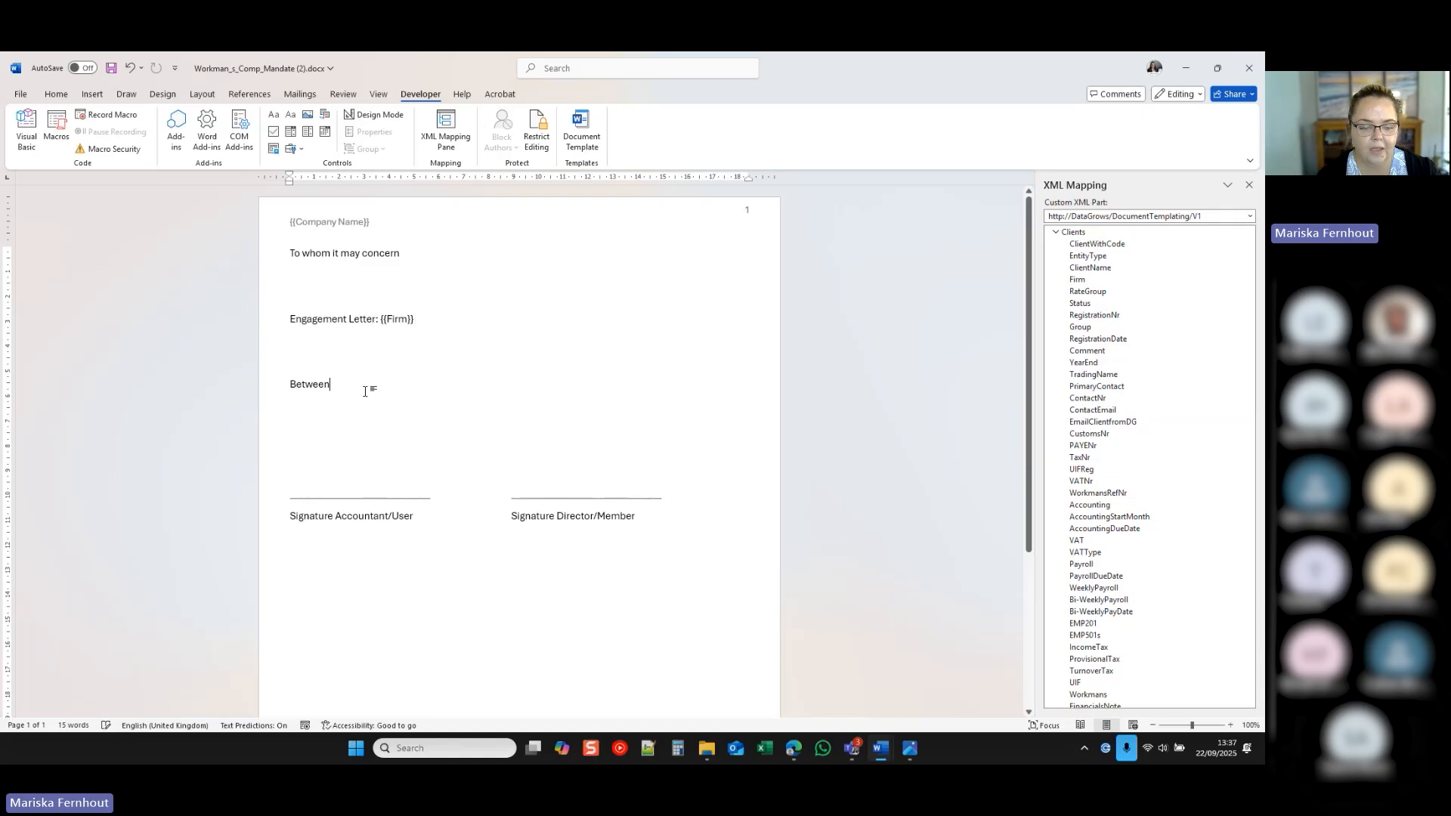
key(Return)
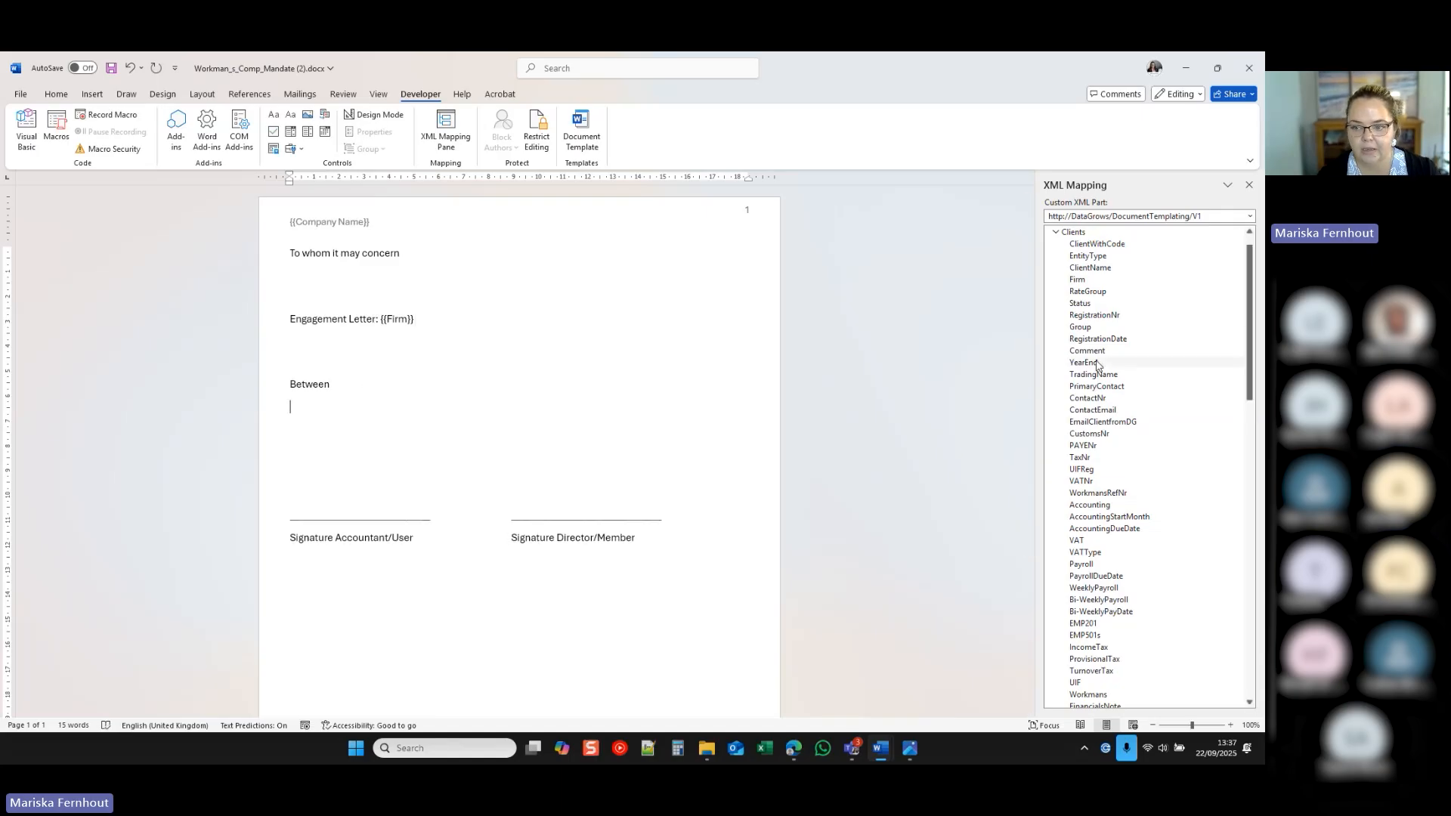
right_click(1092, 270)
mouse_move(1100, 276)
click(1070, 298)
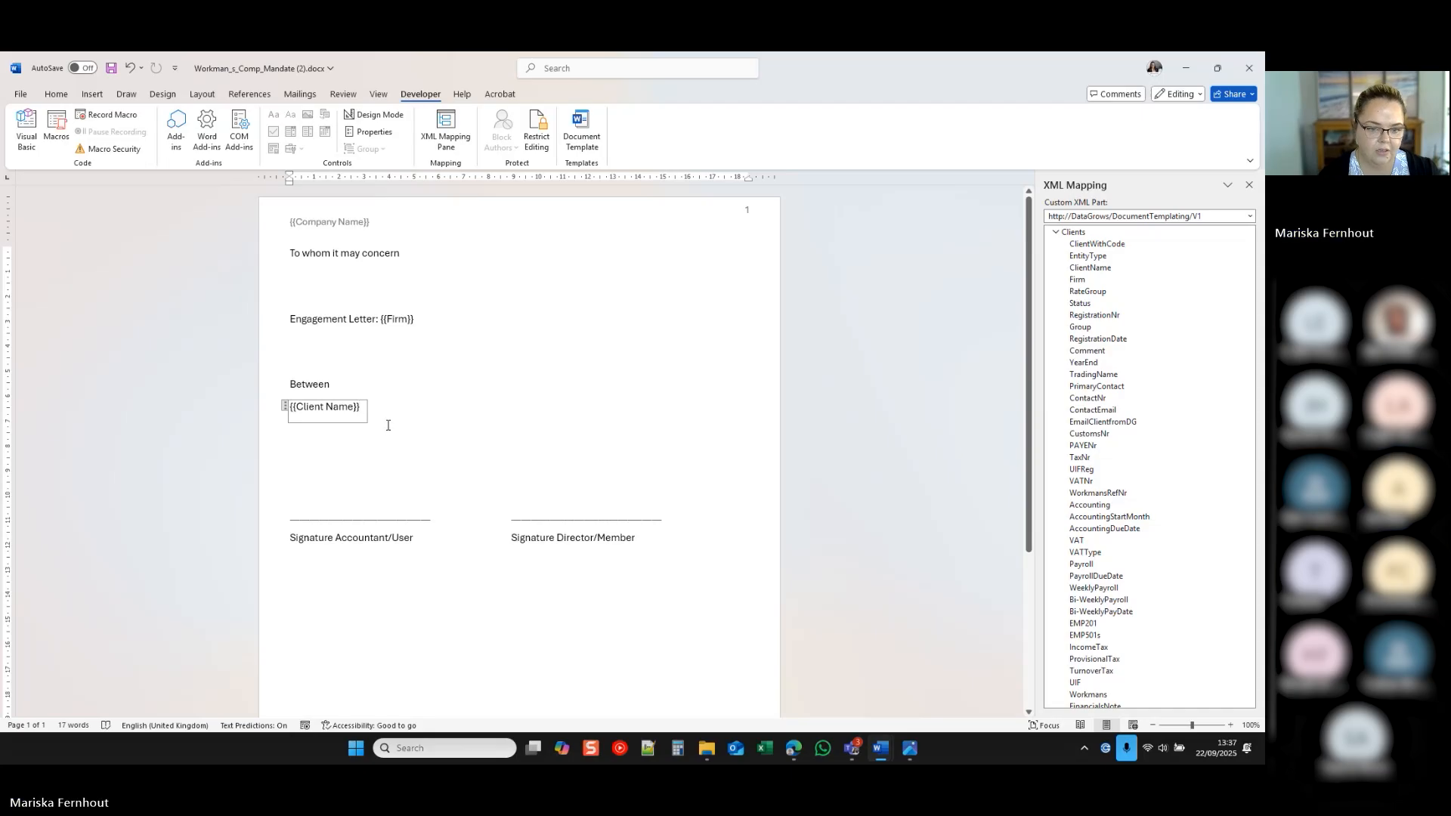
Continue the client name line with "and" followed by the Firm field as a plain text content control.
click(387, 451)
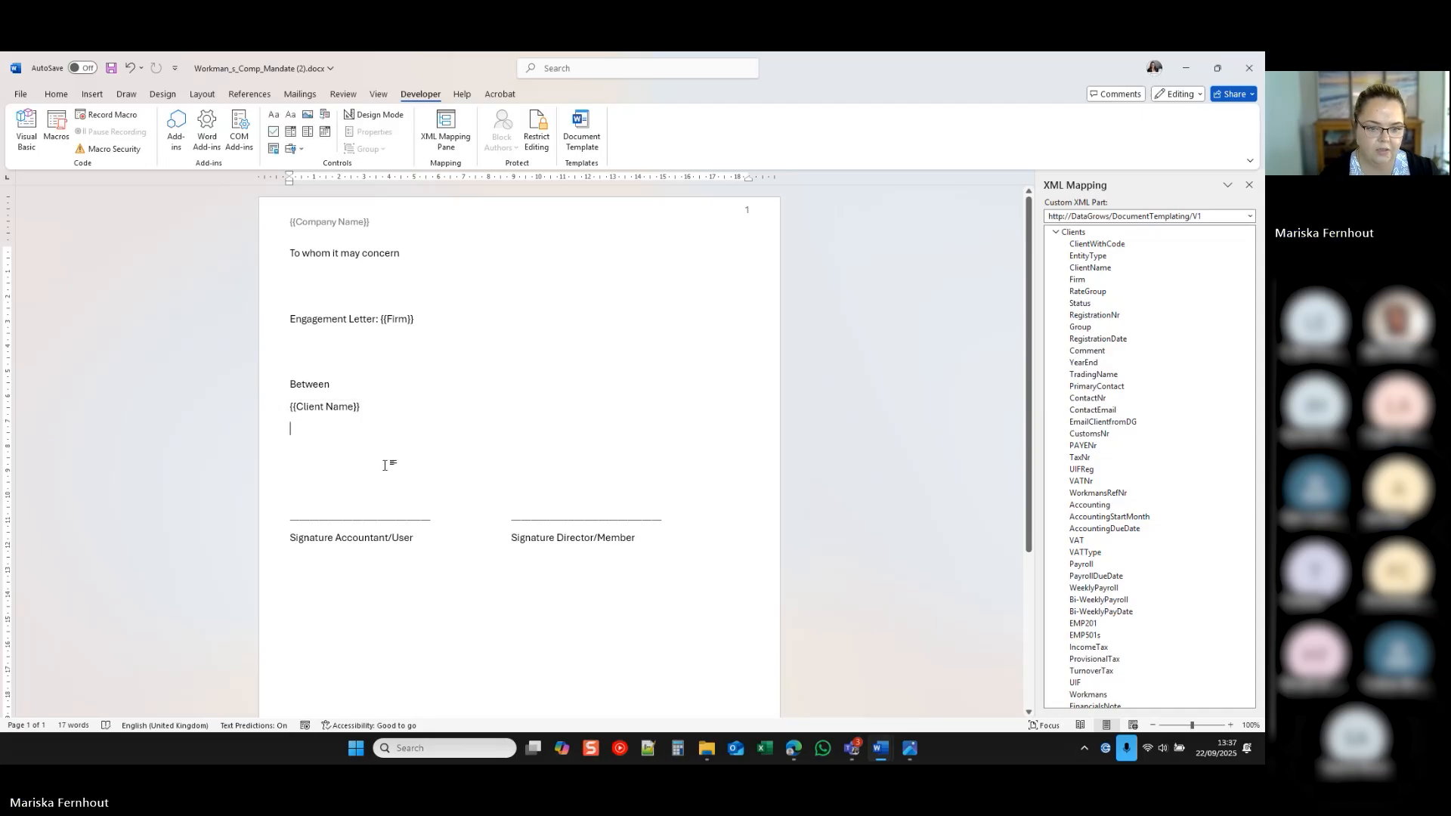
key(ctrl+z)
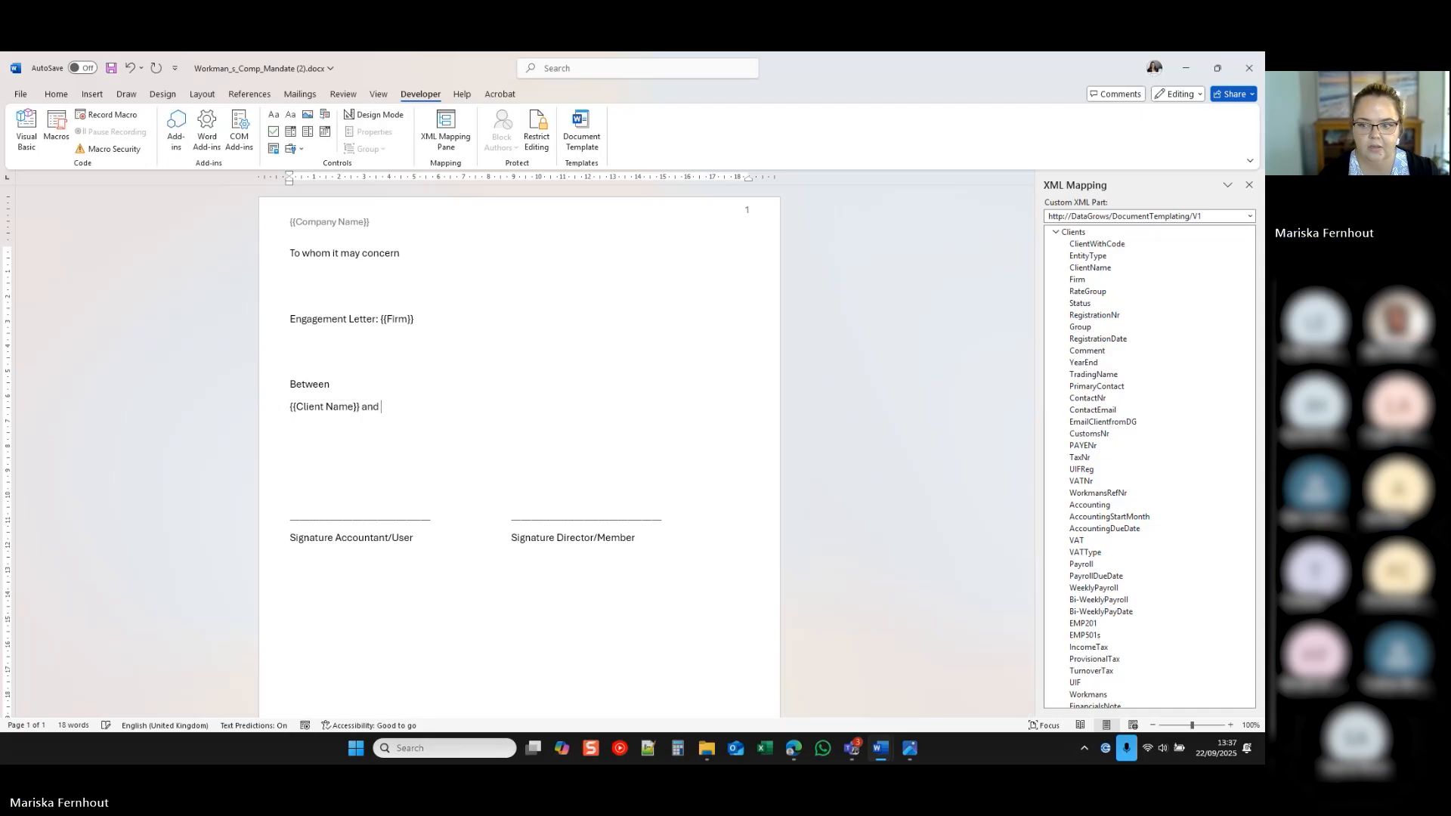
right_click(1124, 284)
mouse_move(1097, 289)
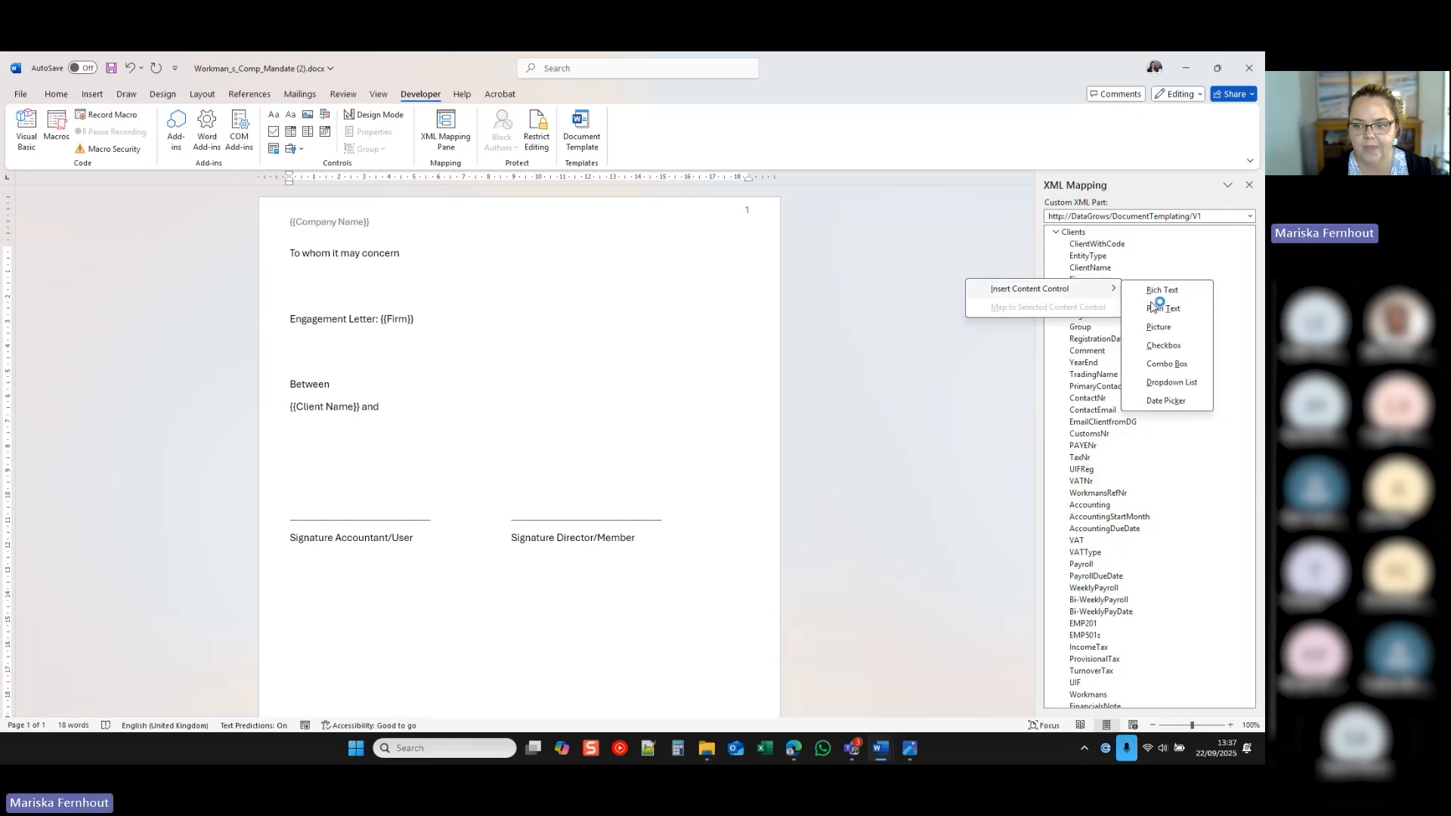
click(1185, 308)
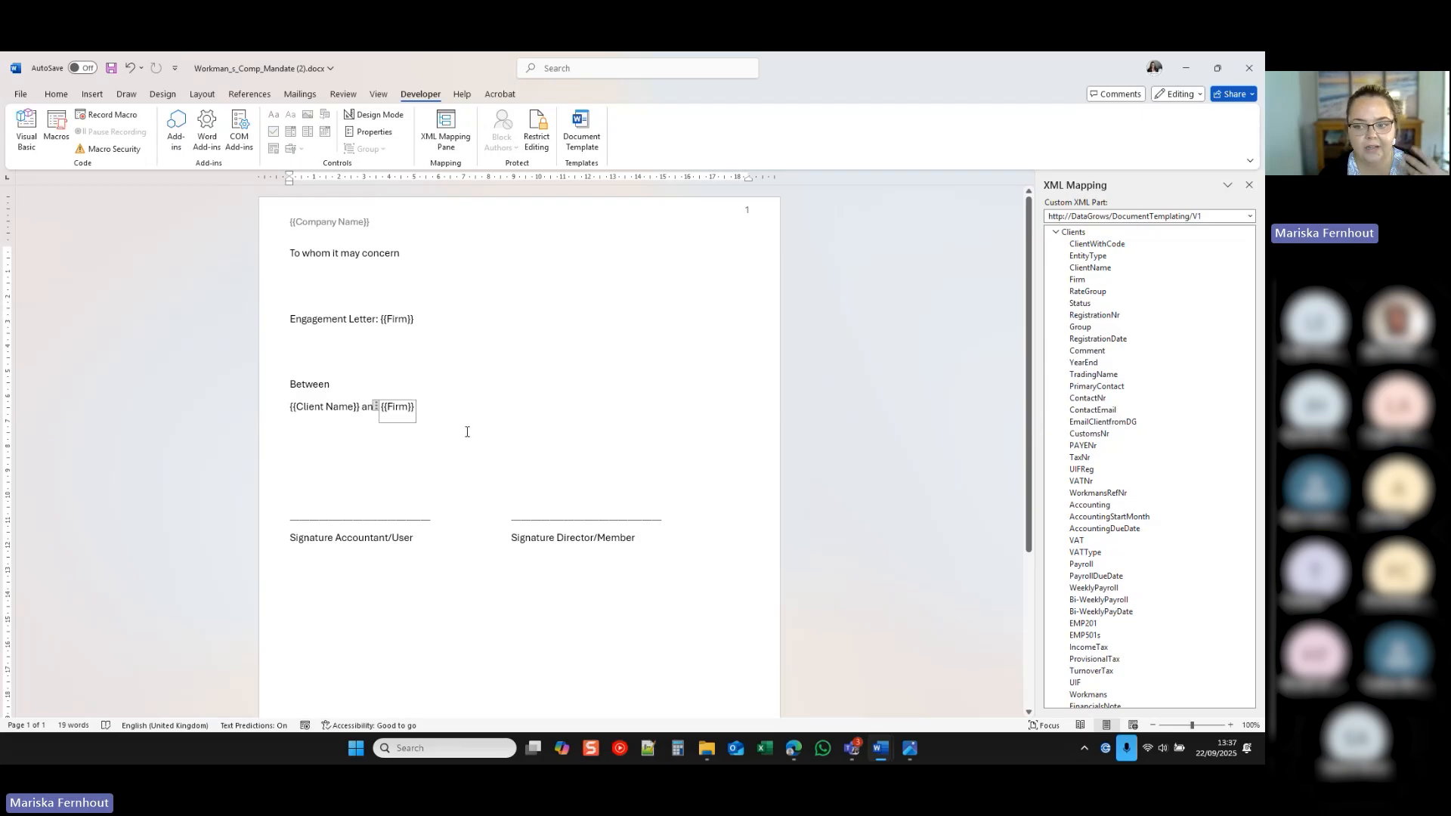
Look through the remaining Clients fields available for mapping into the letter and its signature block.
click(388, 555)
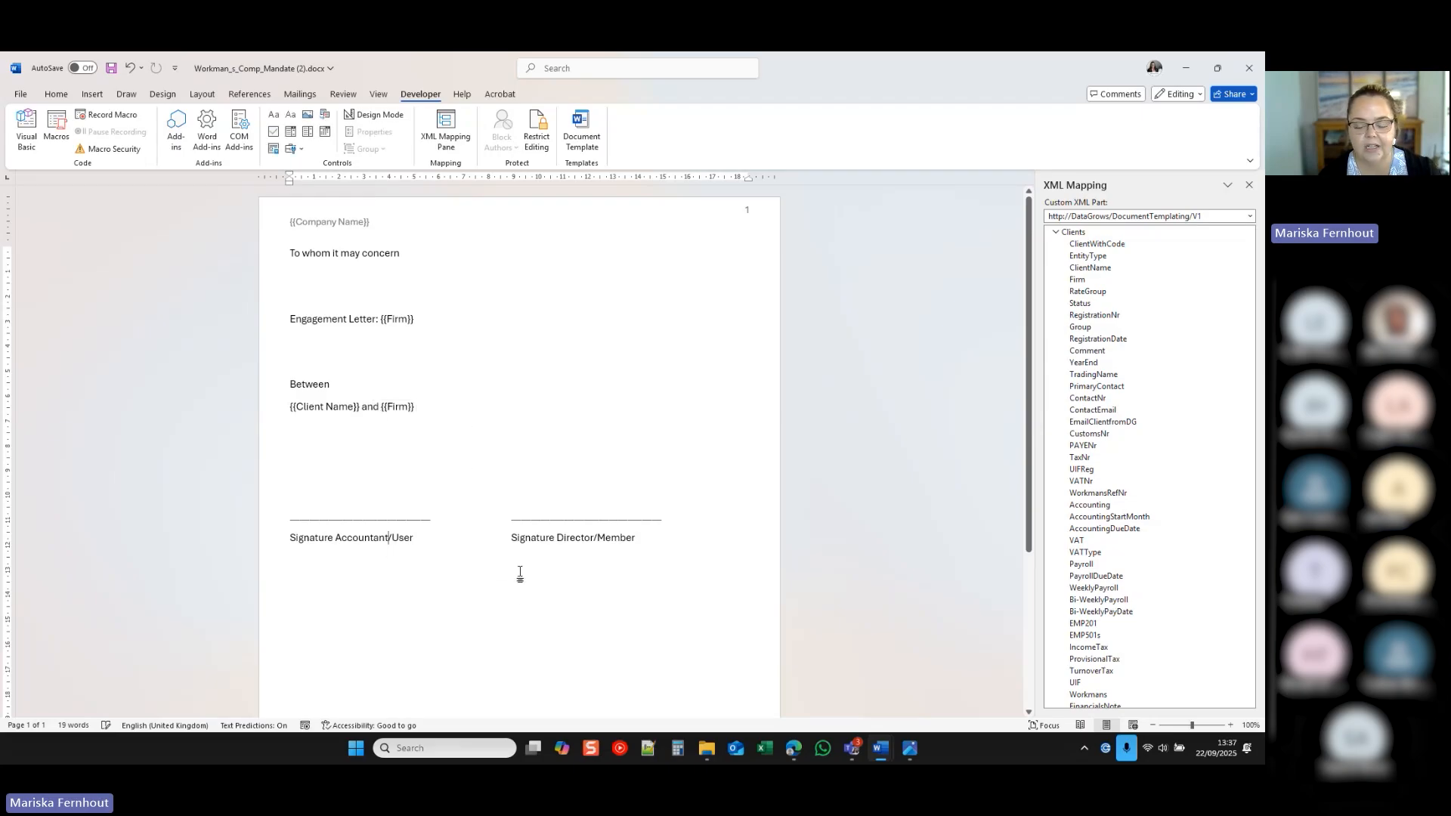
scroll(1126, 543, down, 5)
scroll(1126, 543, down, 10)
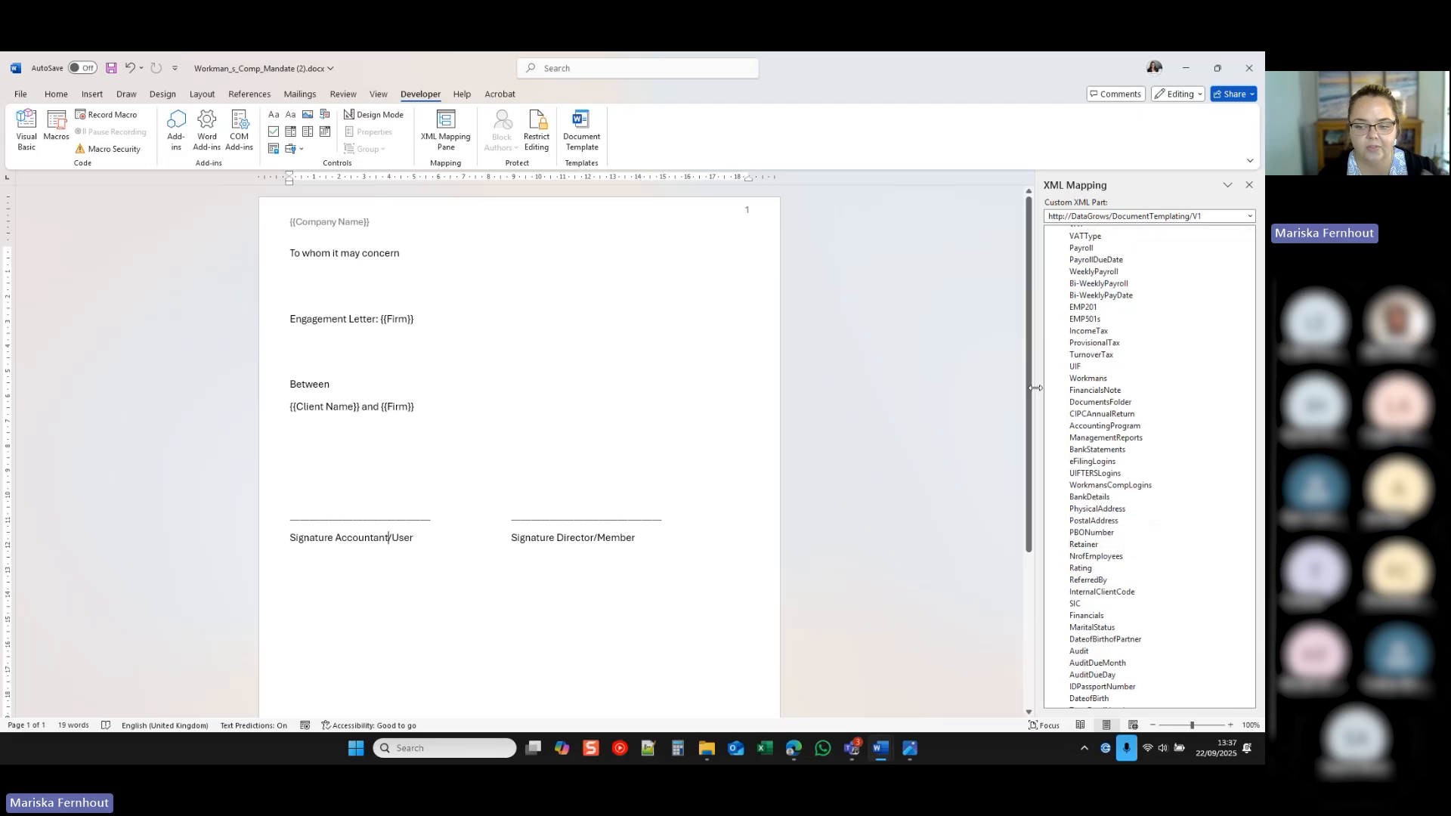
scroll(1207, 510, down, 4)
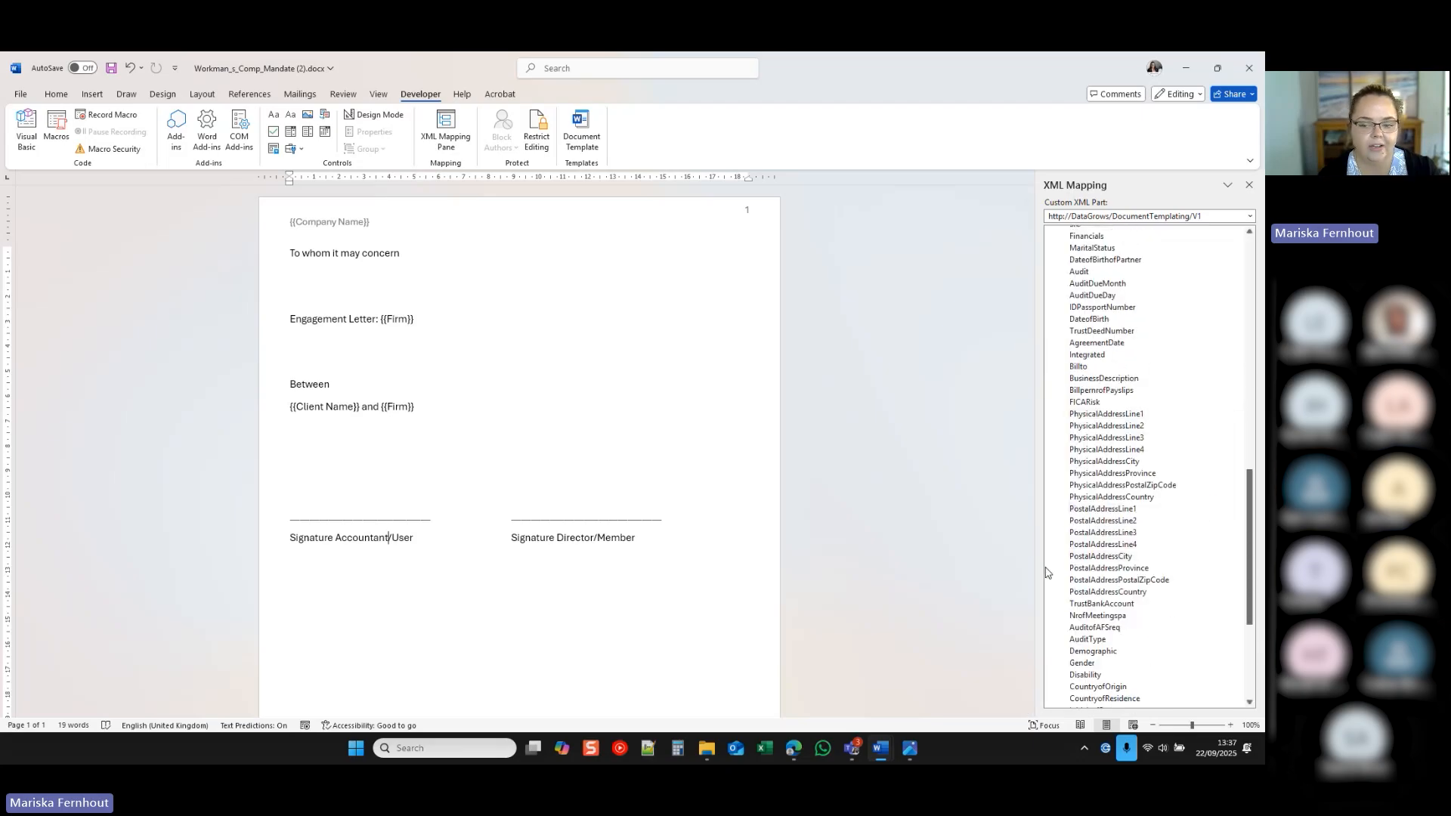
scroll(1179, 601, down, 2)
scroll(1180, 602, down, 4)
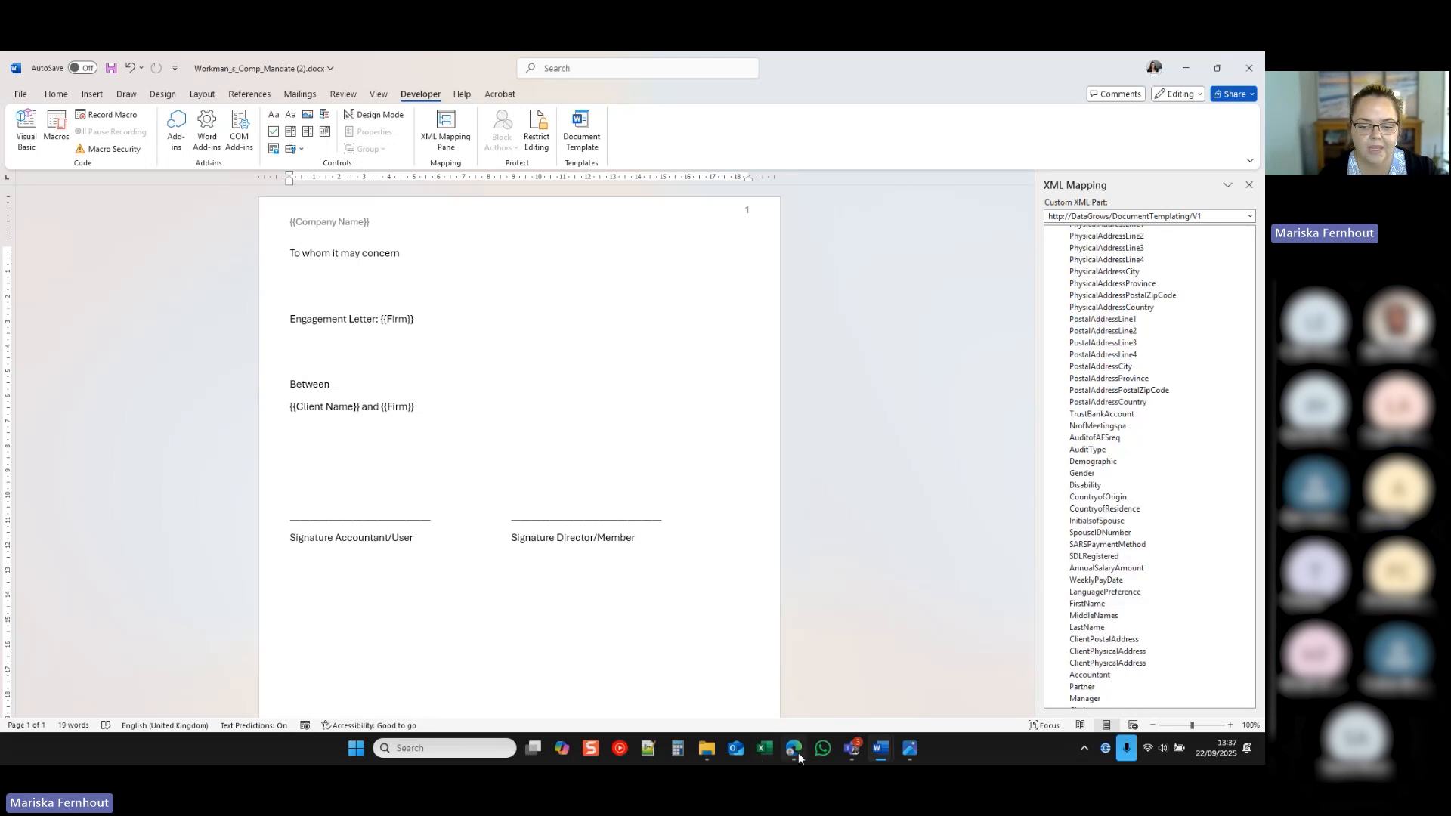
Switch to DataGrows in the browser and start a new Document Template entry named "Individual Client Engagement Letter".
mouse_move(793, 748)
click(767, 658)
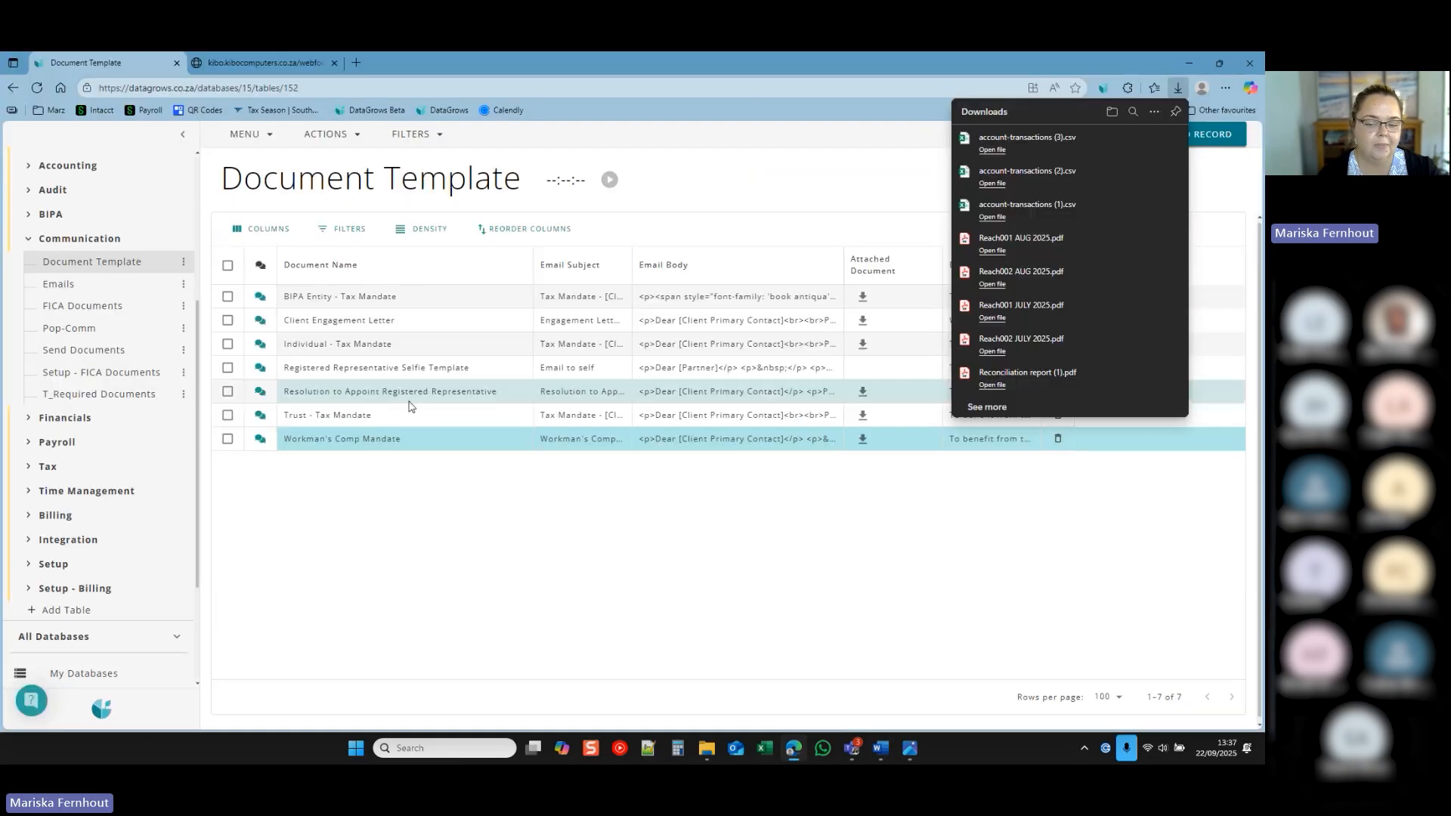
click(1175, 134)
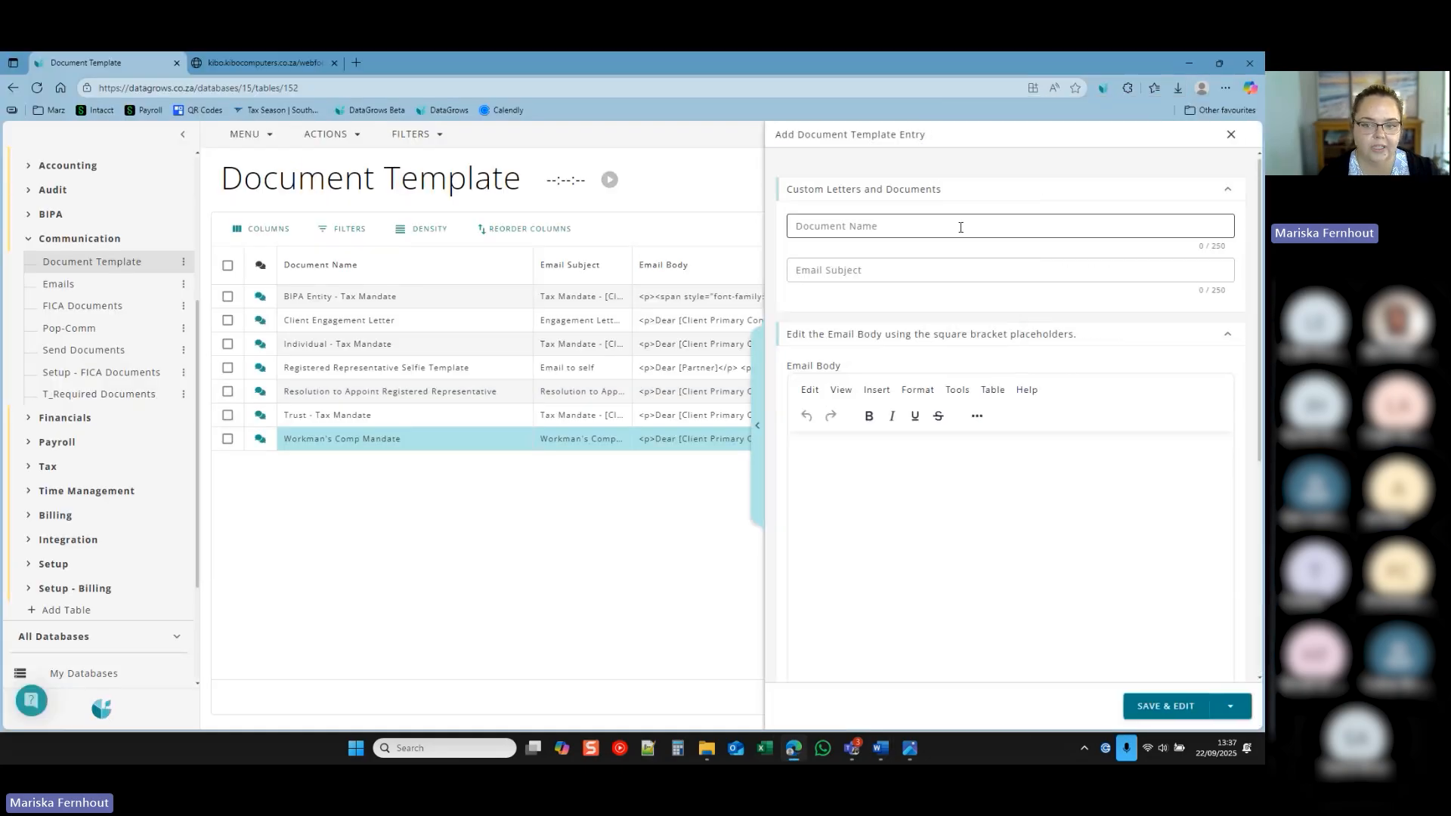
click(959, 226)
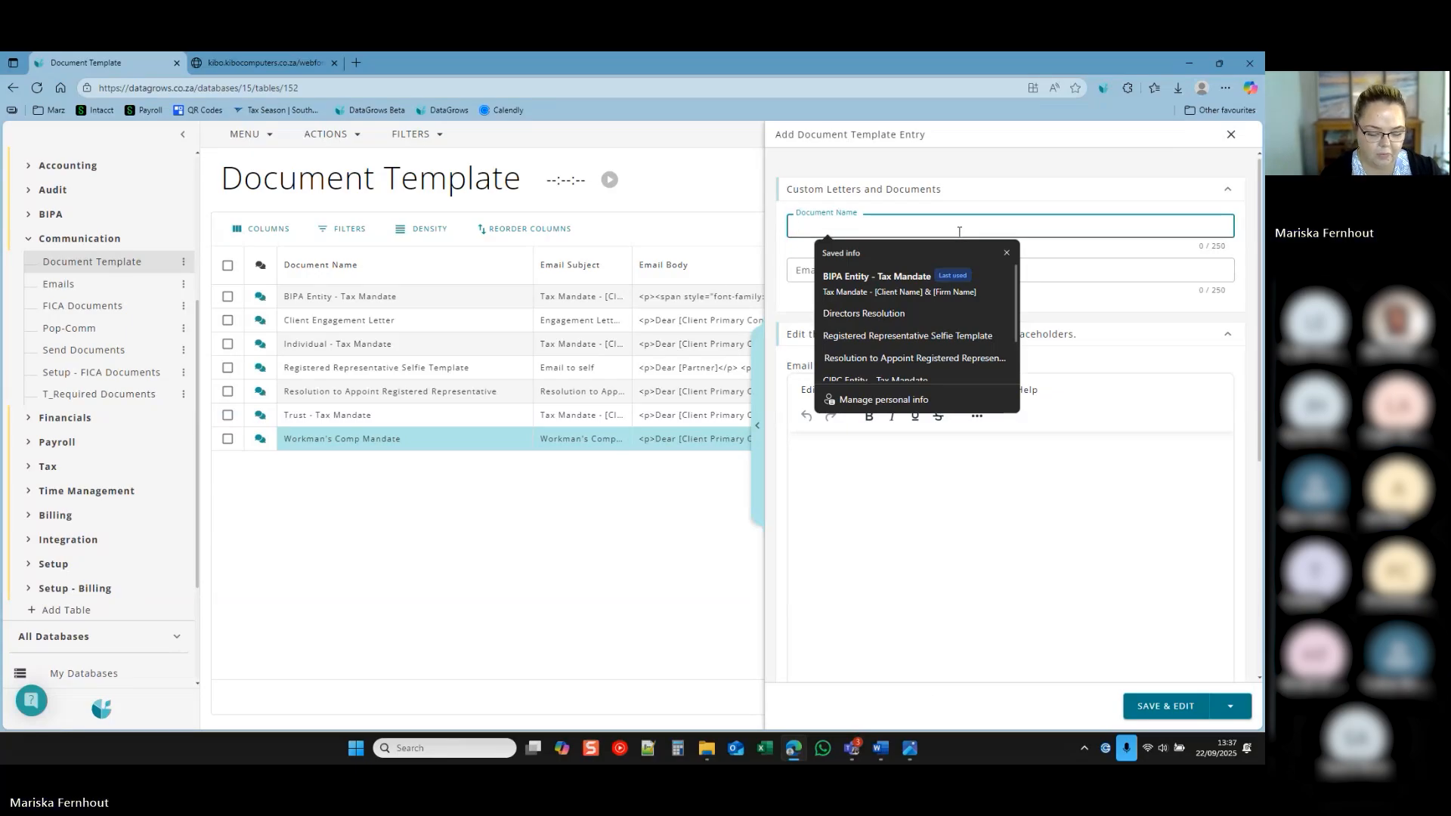
text(Indi)
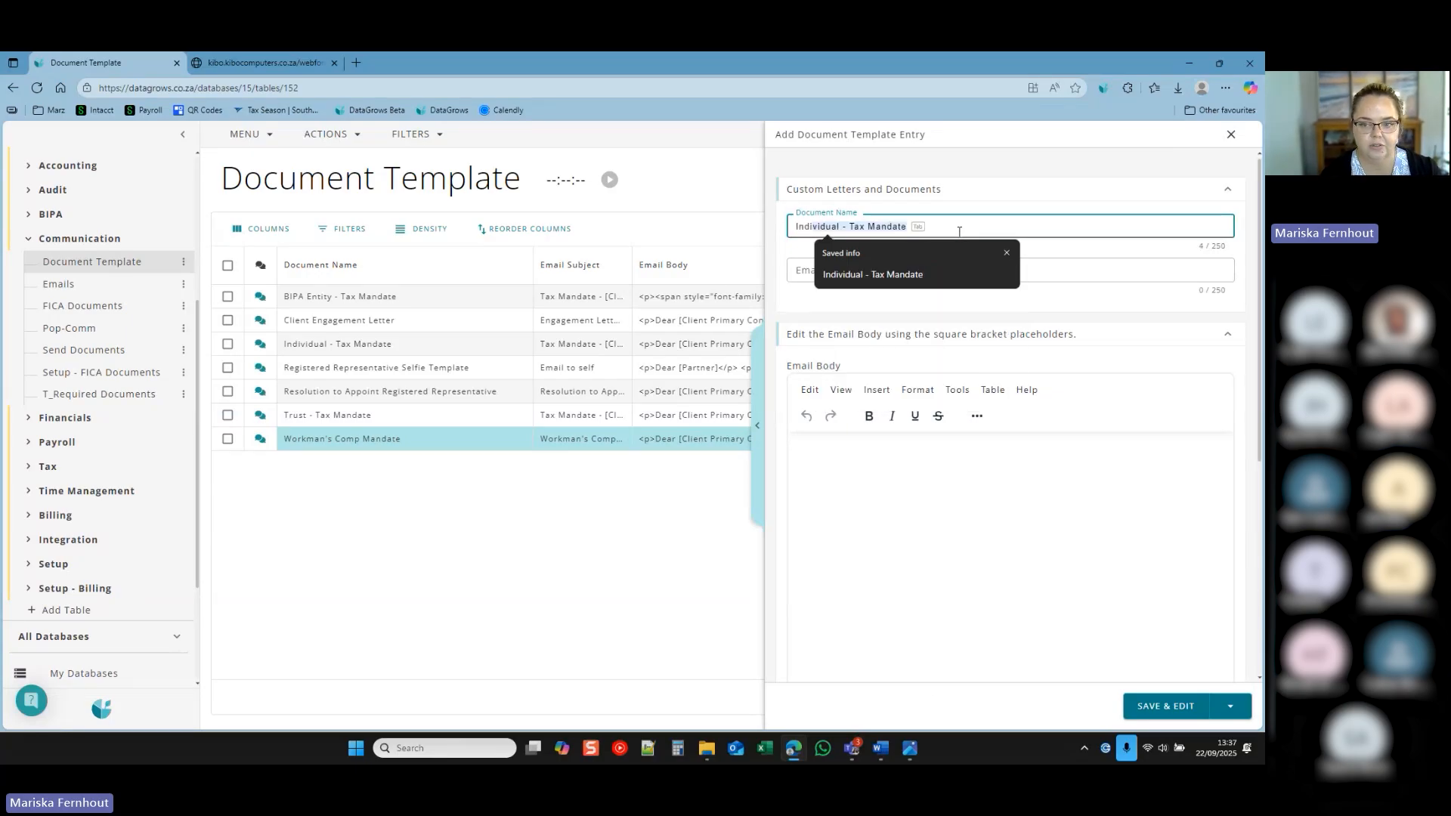
text(viau)
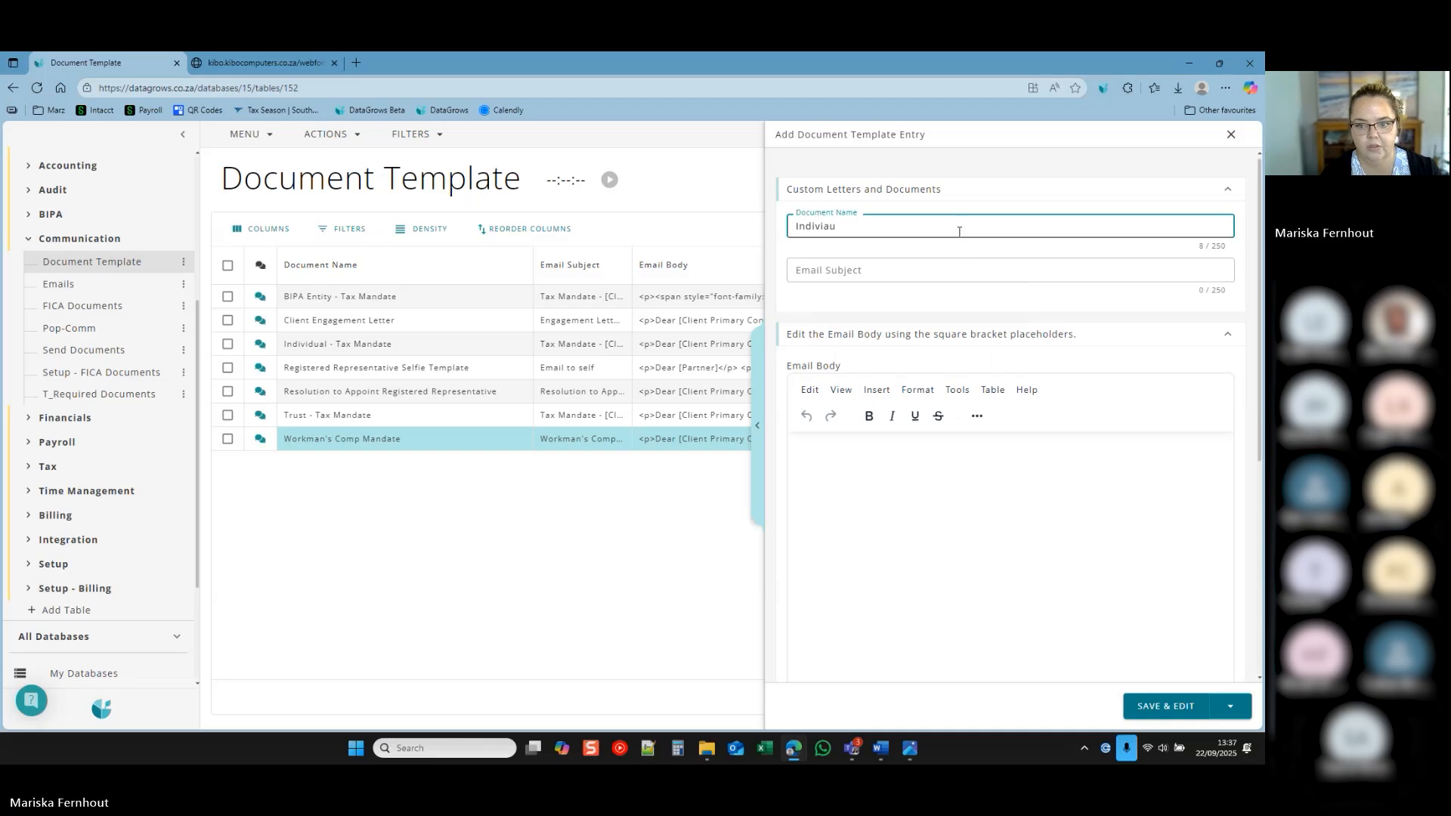
key(BackSpace)
key(BackSpace)
text(diua)
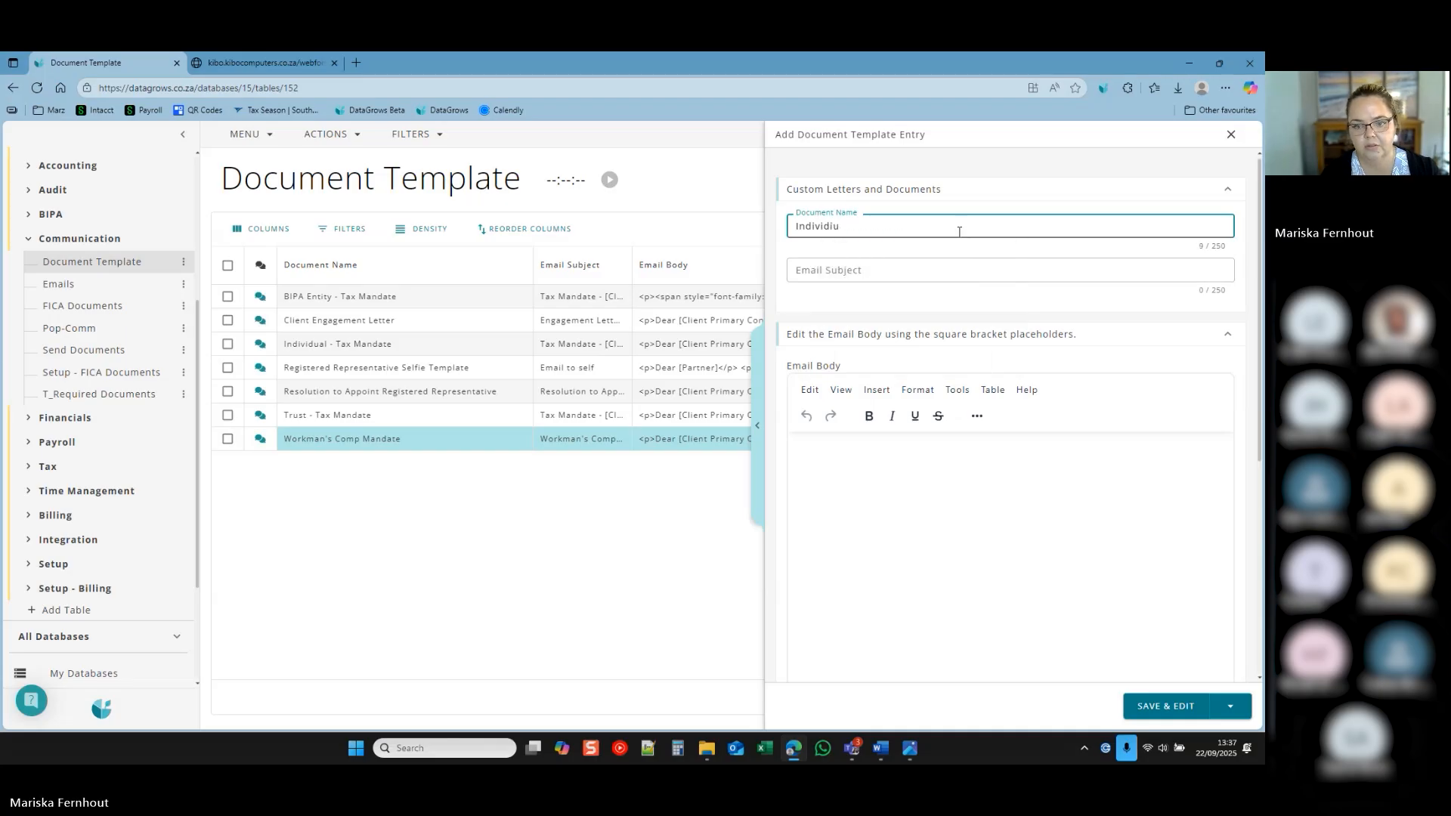
key(BackSpace)
key(BackSpace)
text(ual Client )
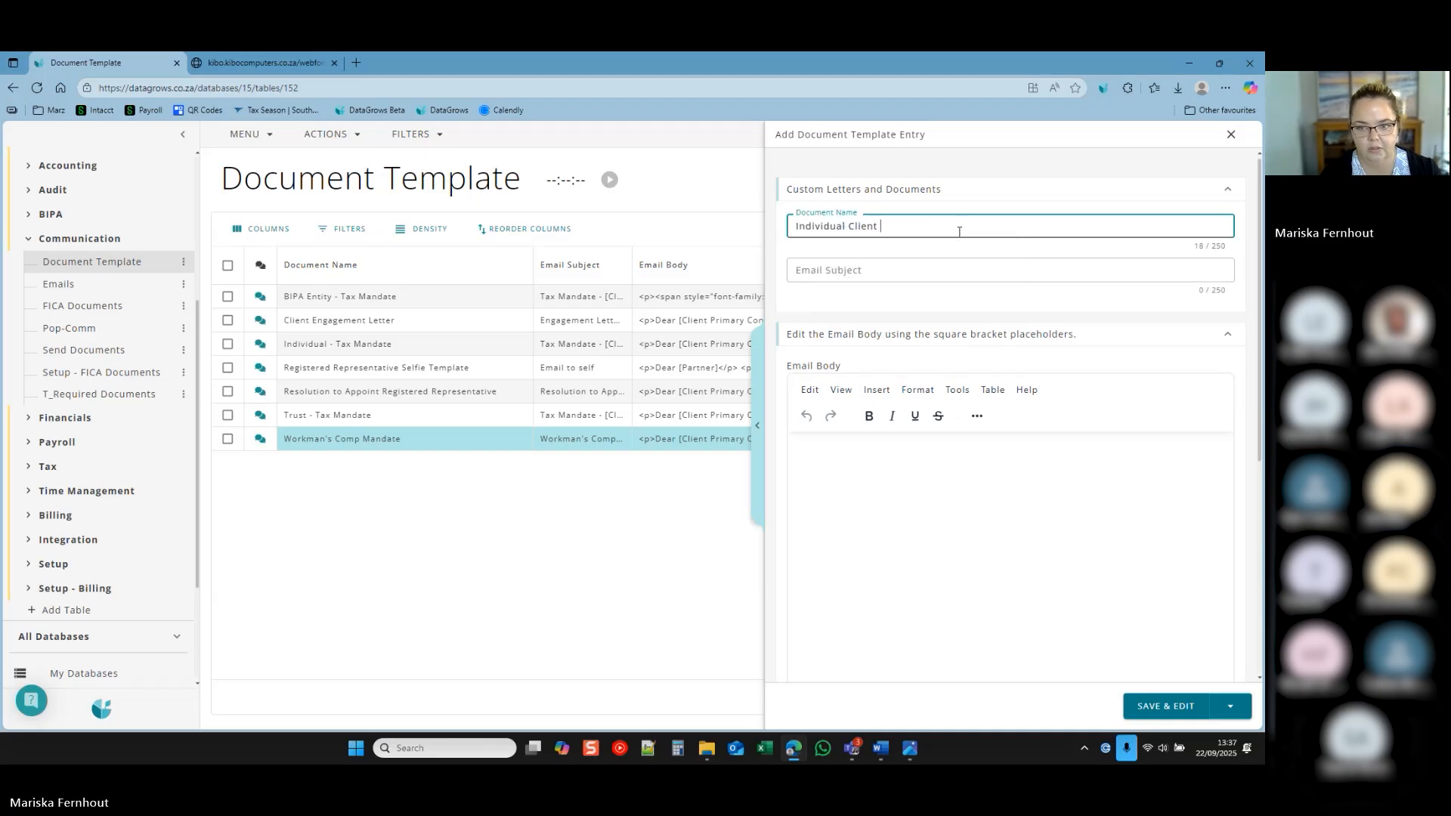
text(Engage)
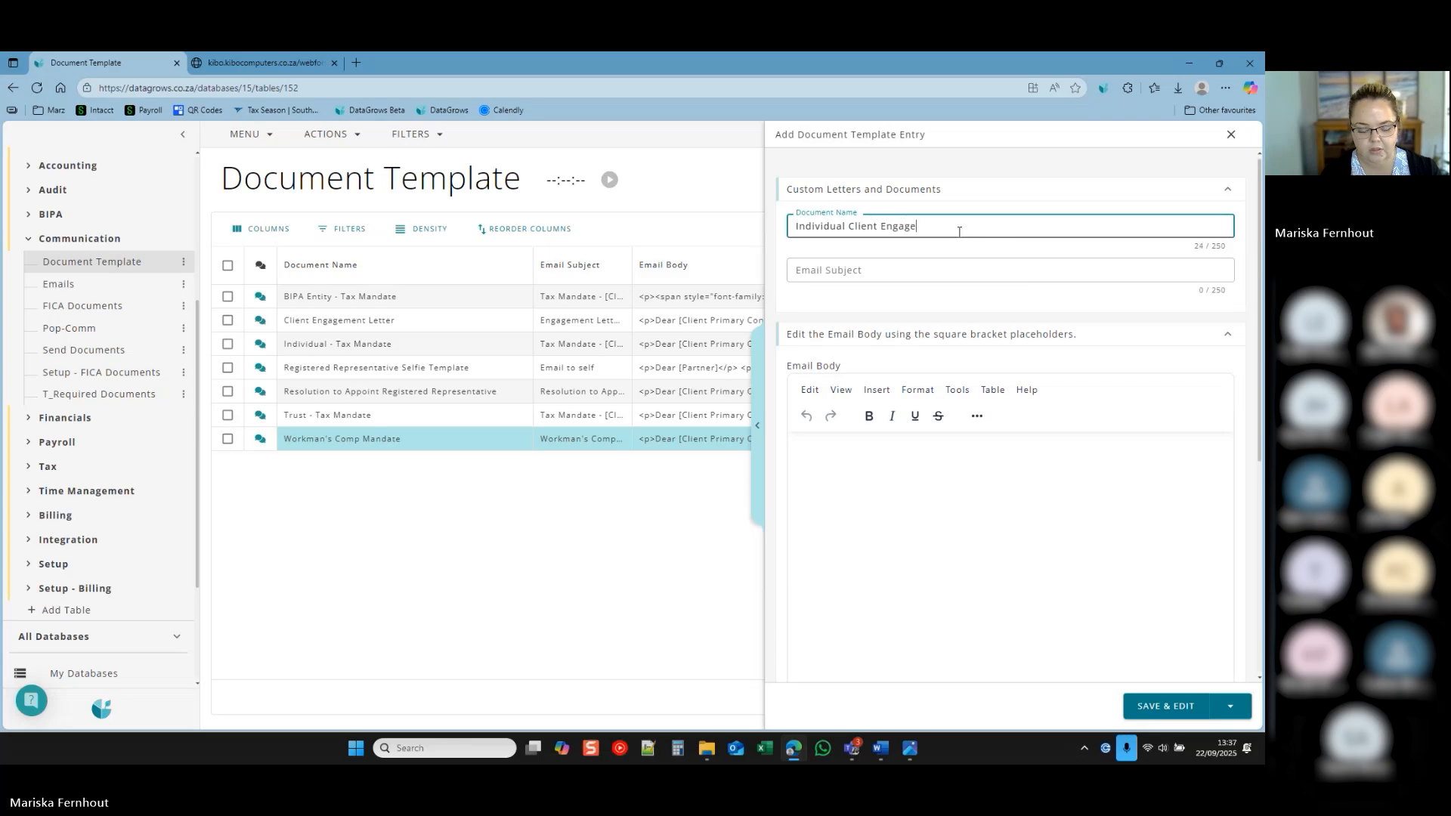
text(ment Letter)
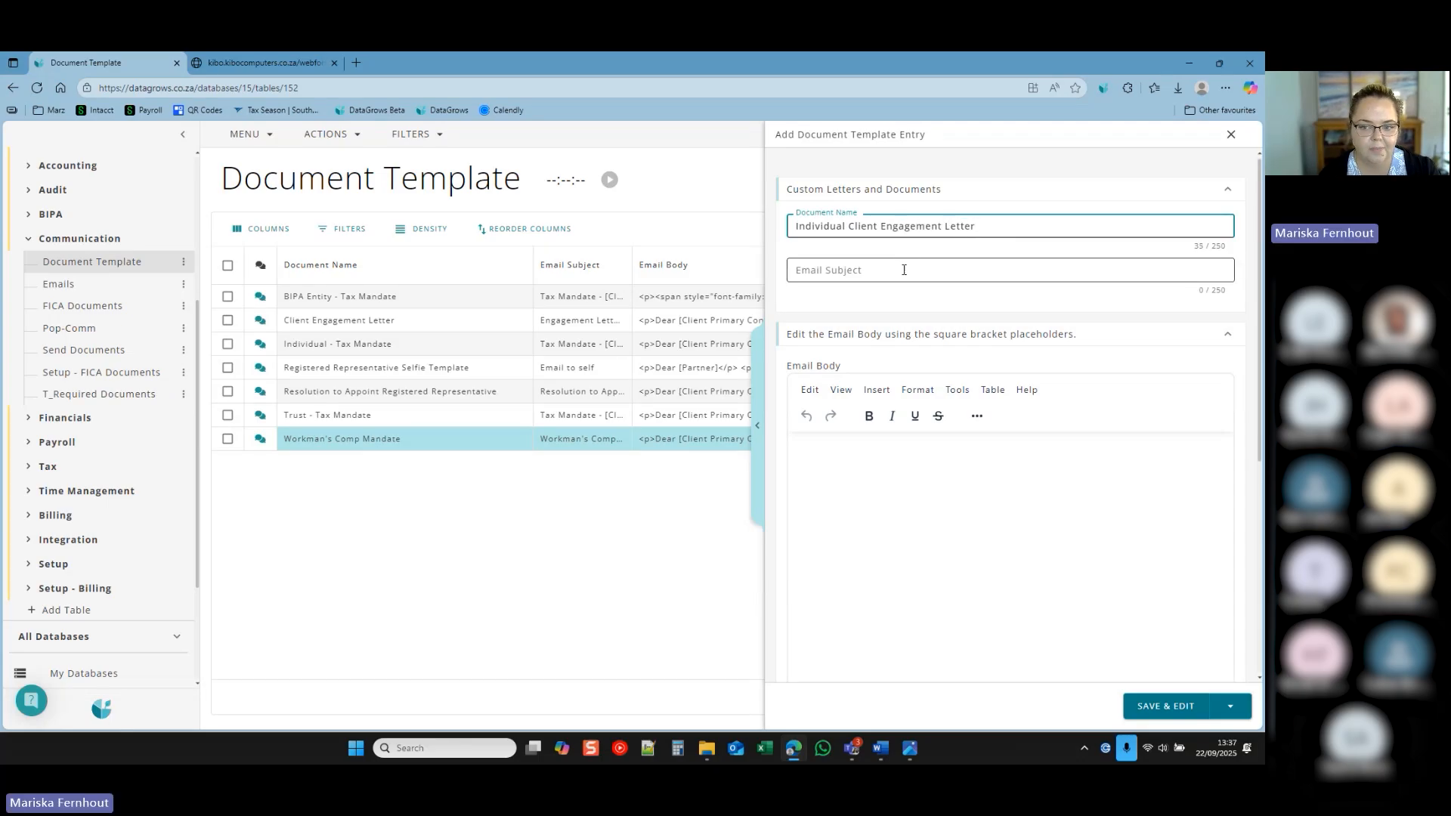
Save the new template entry and reopen it at its Attached Document upload section.
scroll(996, 502, down, 3)
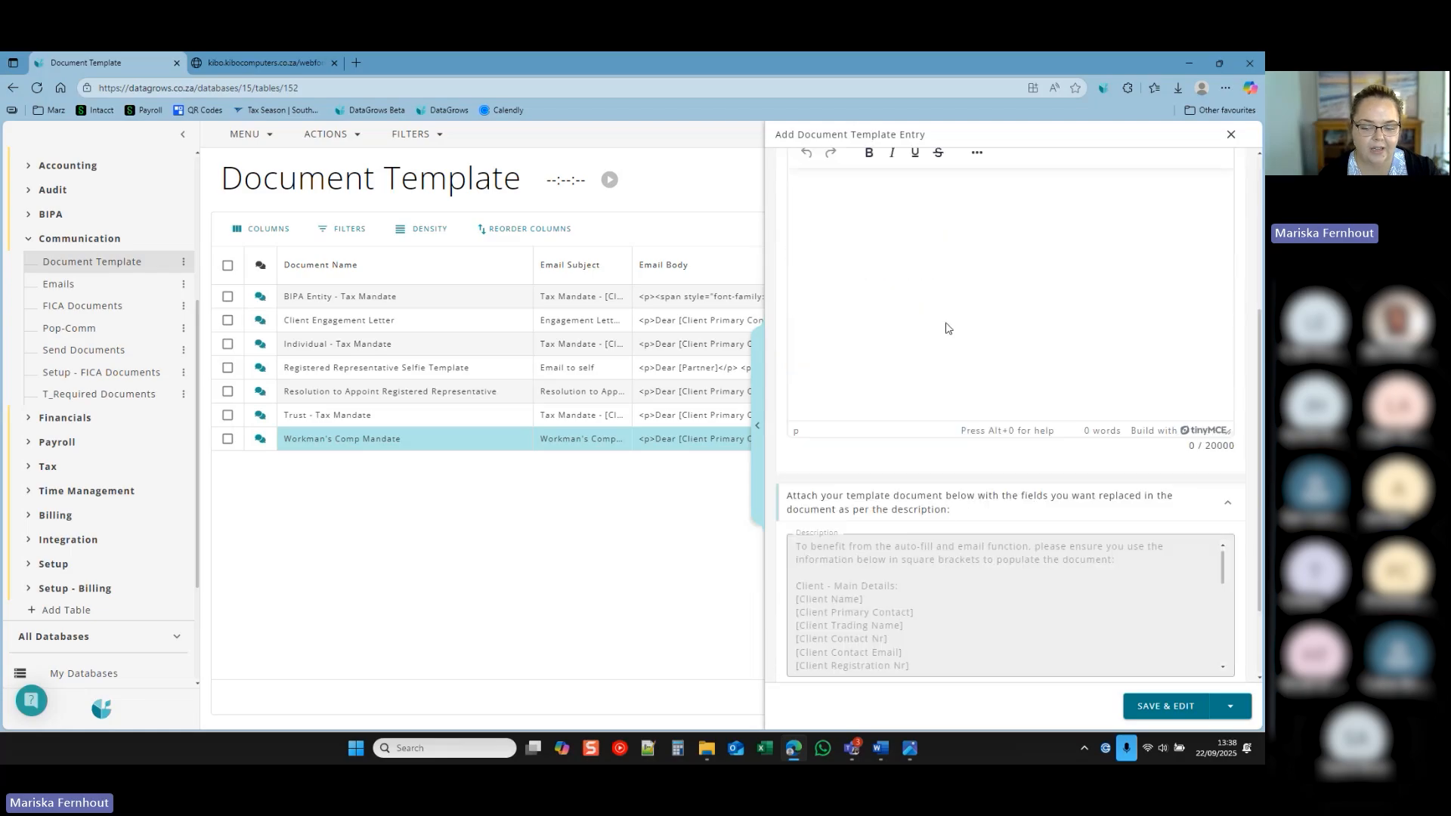
click(1179, 706)
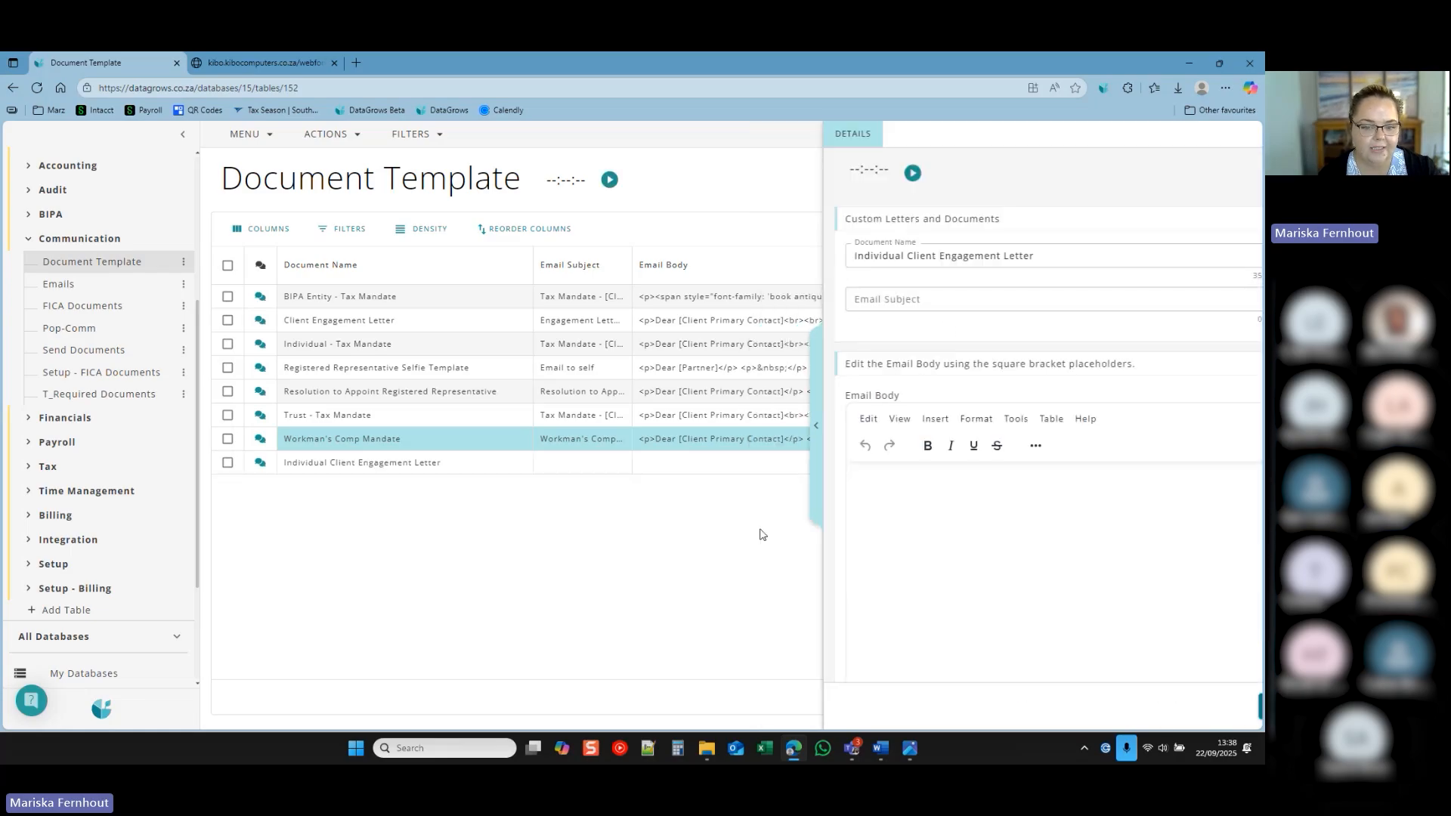
double_click(469, 464)
scroll(958, 604, down, 5)
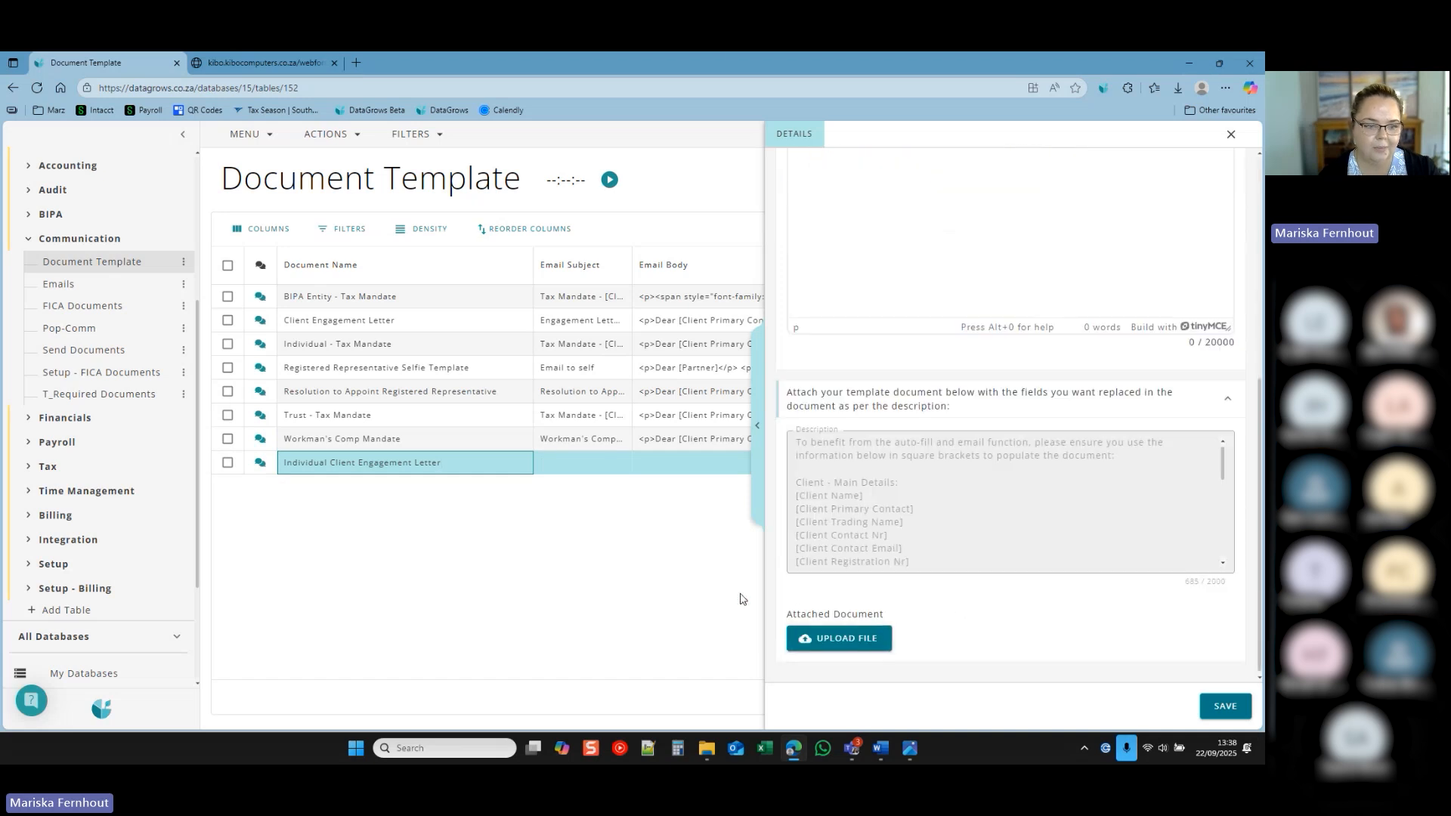
Save a new Send Documents record for the client listed below 35MM LABAA with the Individual Client Engagement Letter template, and select its row.
click(84, 350)
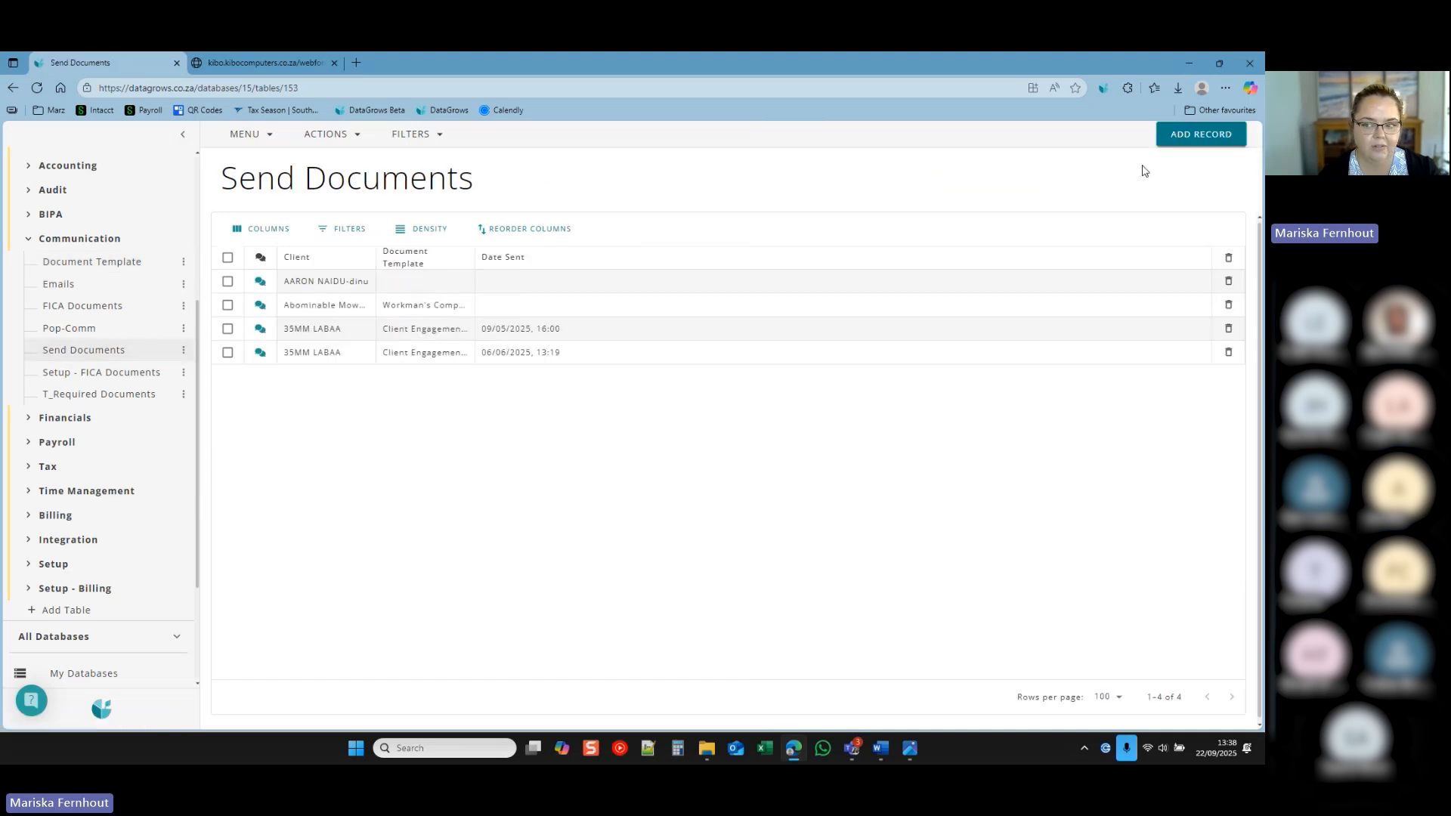
click(1175, 143)
click(965, 238)
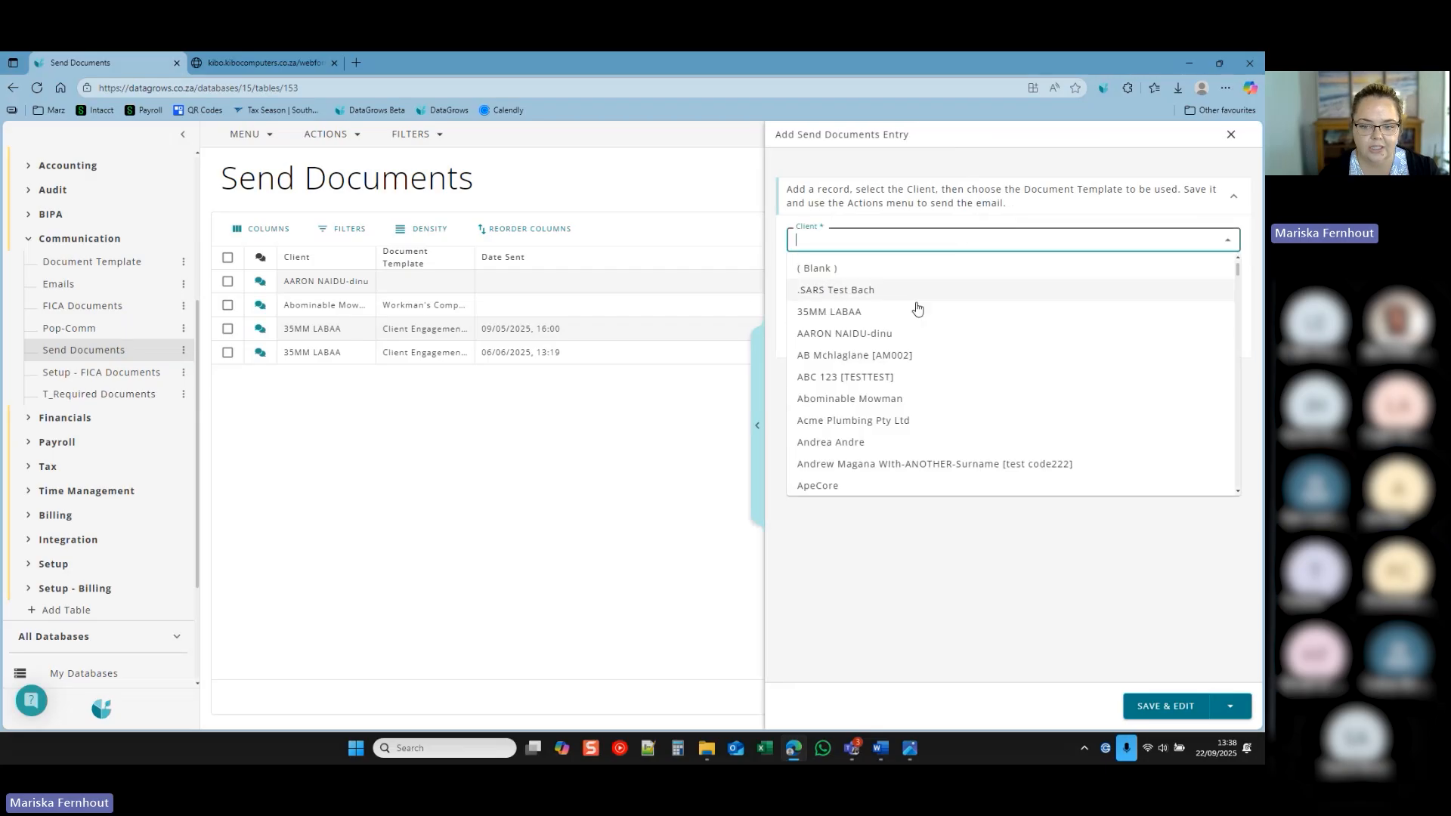
click(894, 334)
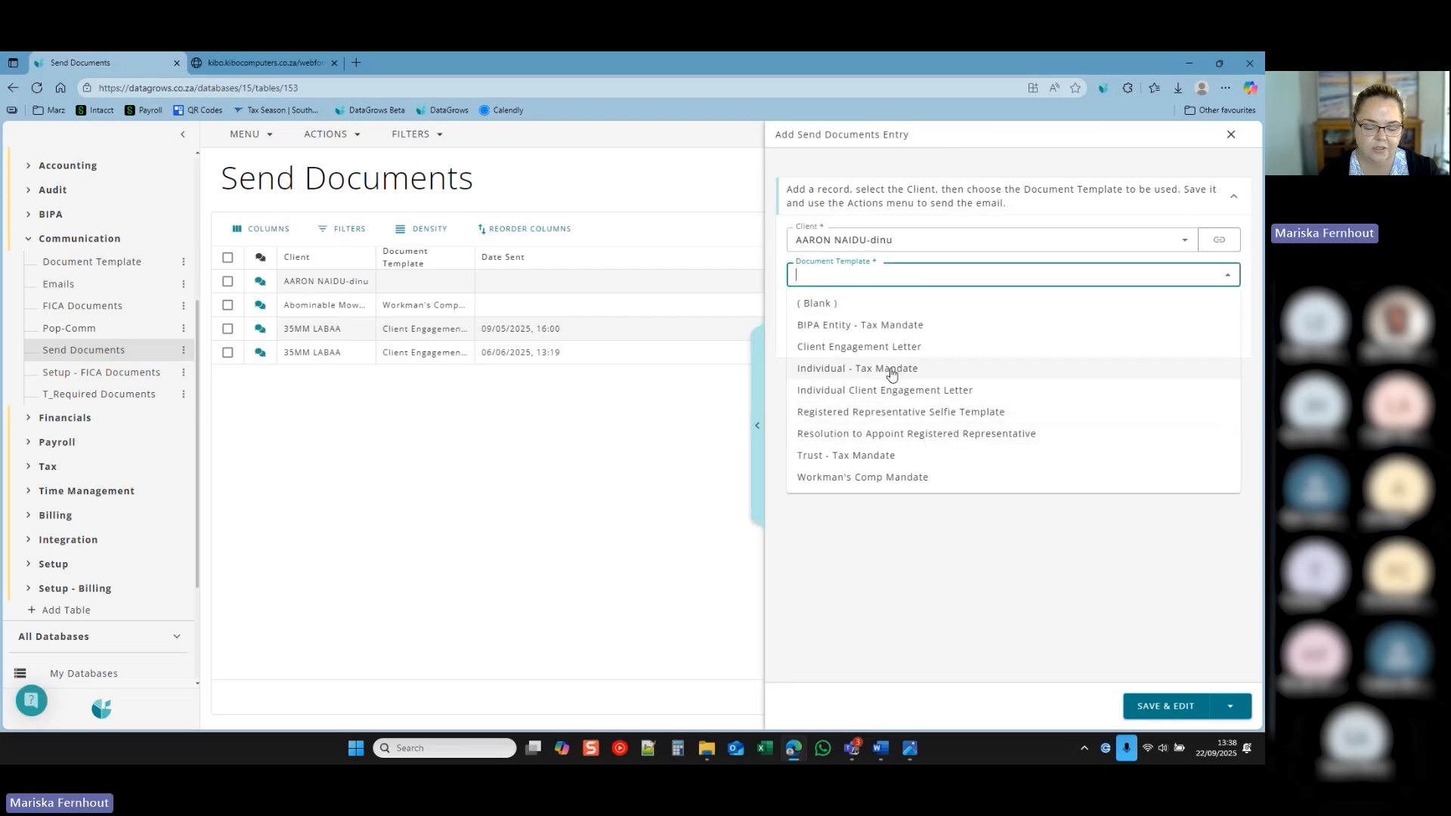
click(885, 390)
click(1172, 691)
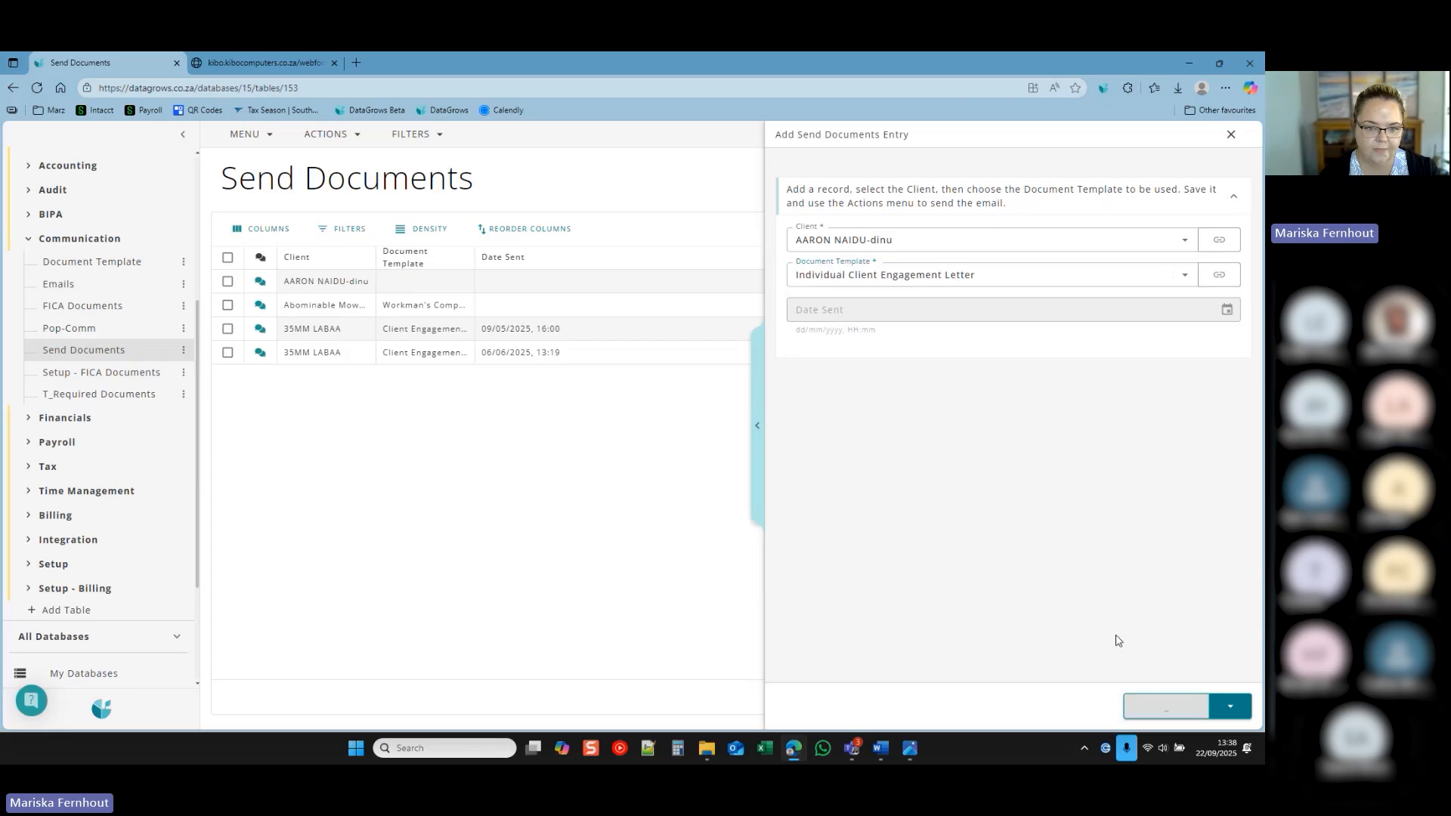
click(228, 376)
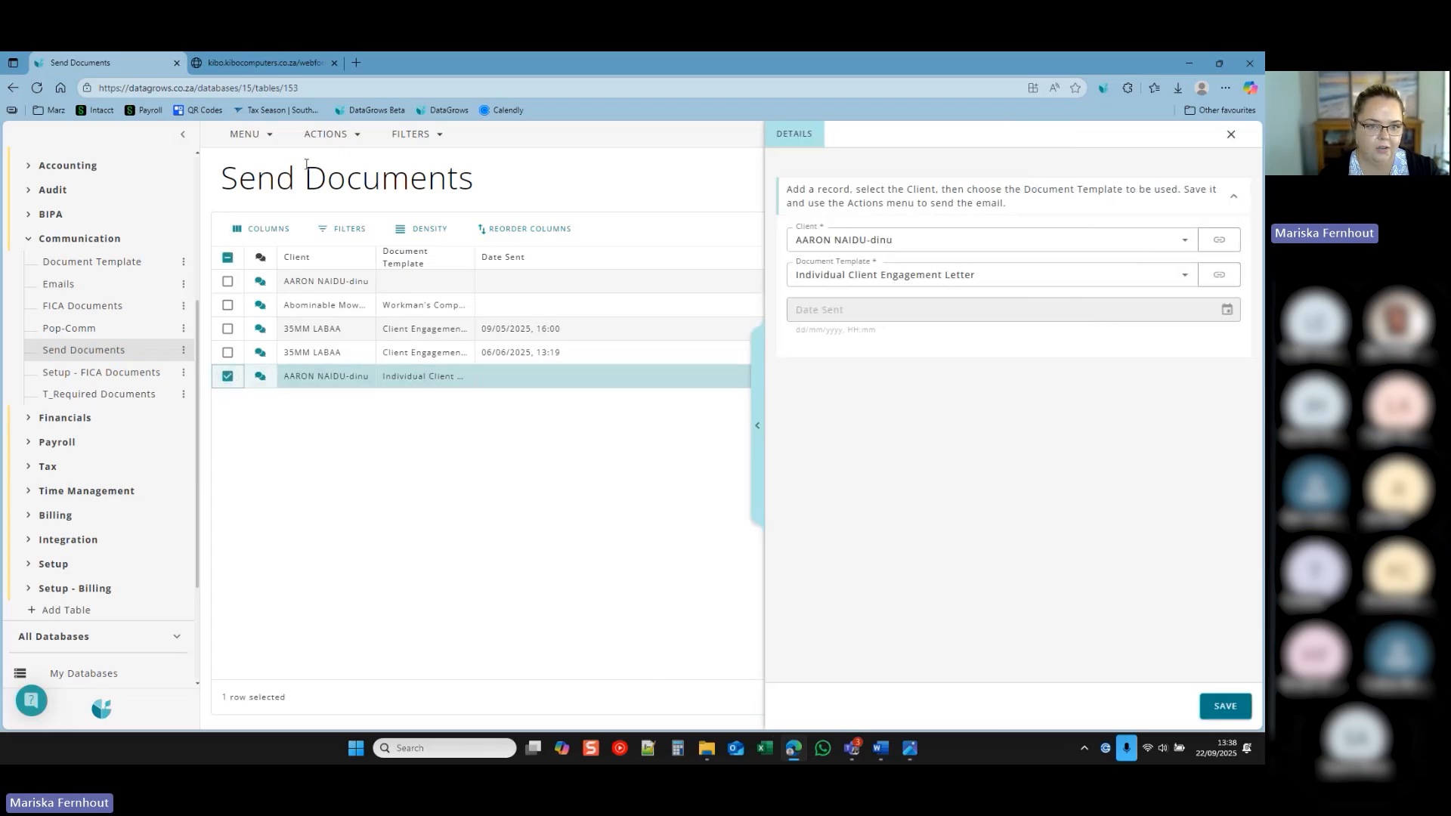
Check the email actions available for the selected Send Documents record, close its details and open the Document Template table.
click(323, 139)
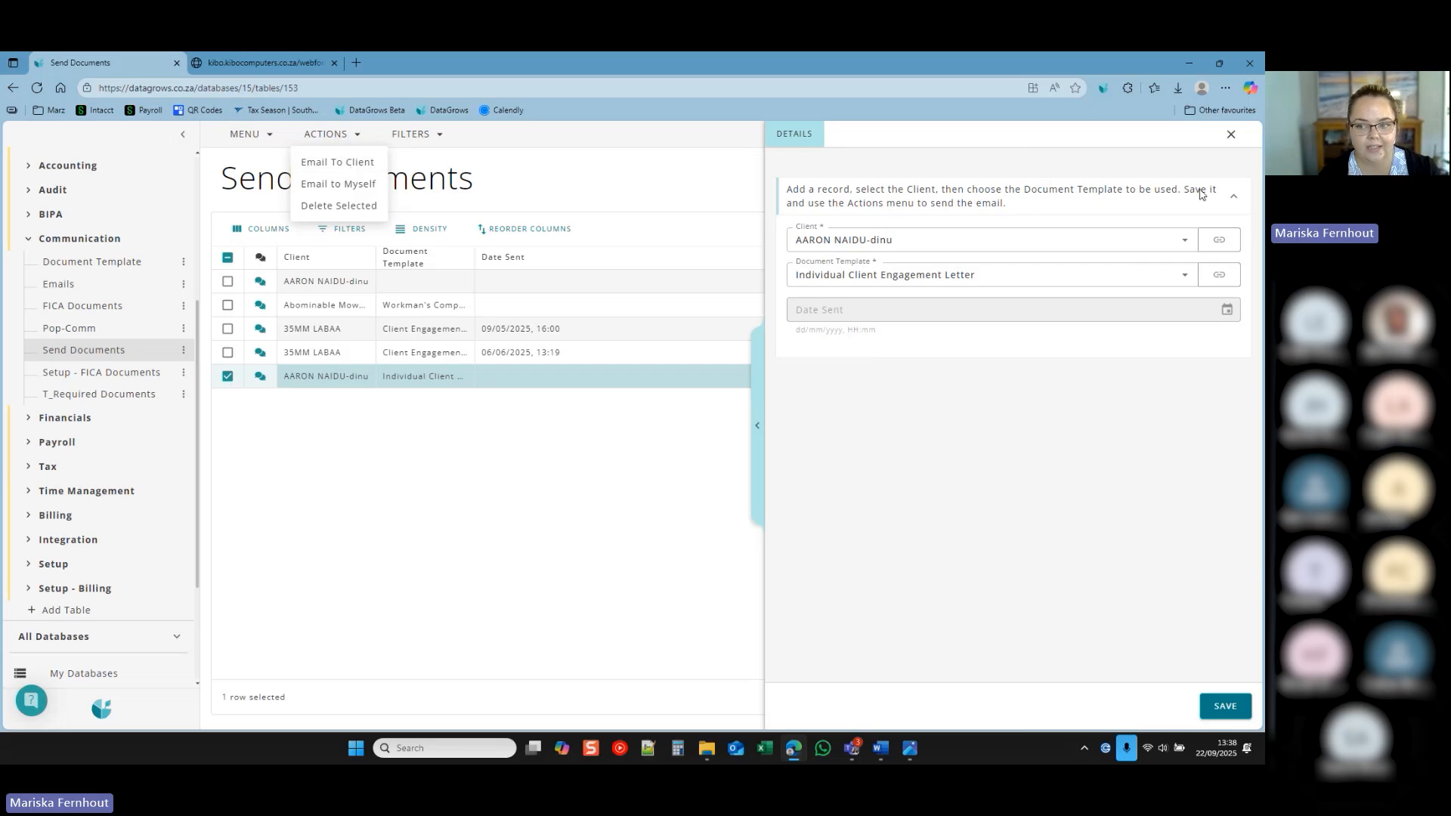
click(1239, 142)
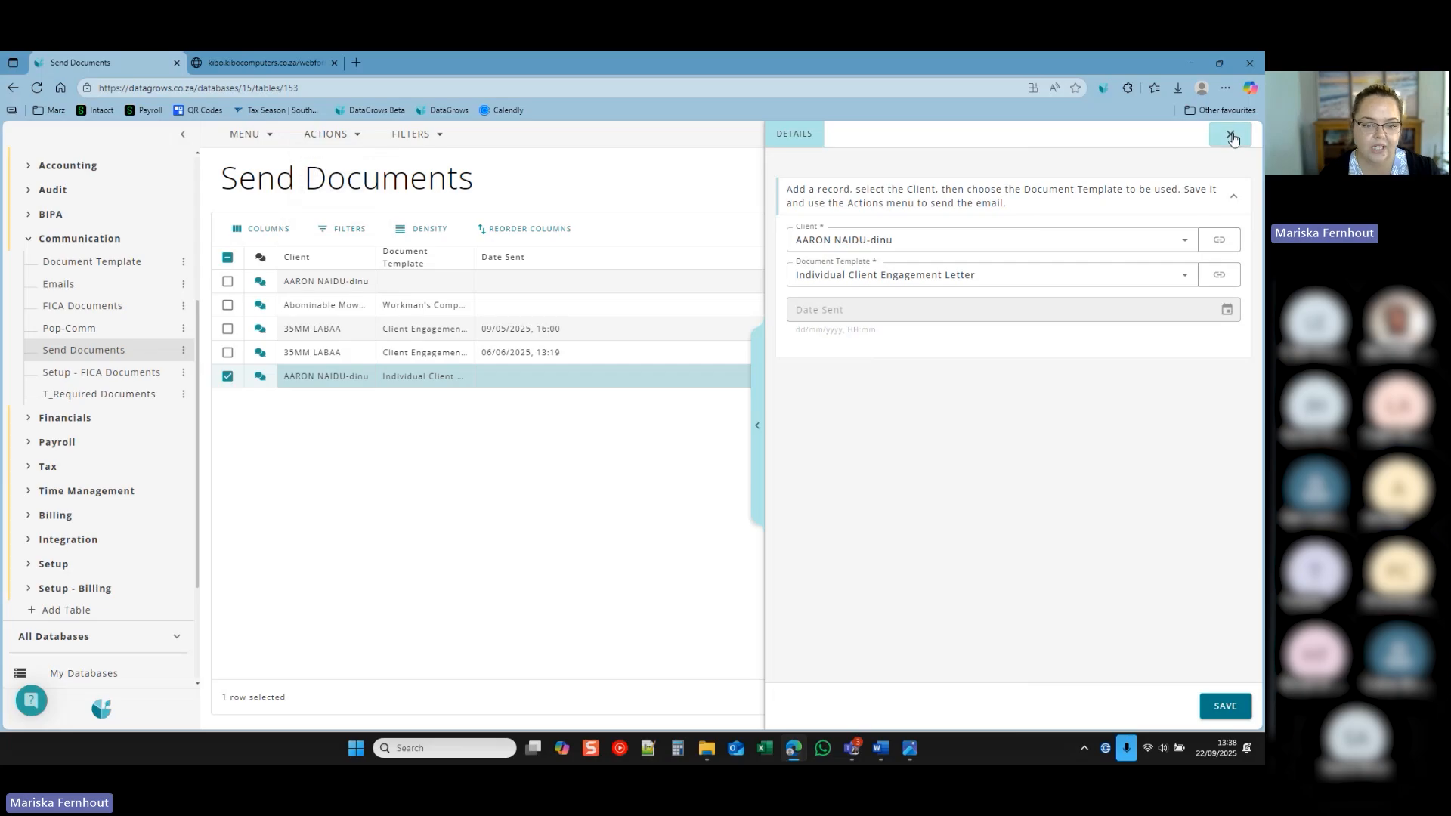
click(1233, 139)
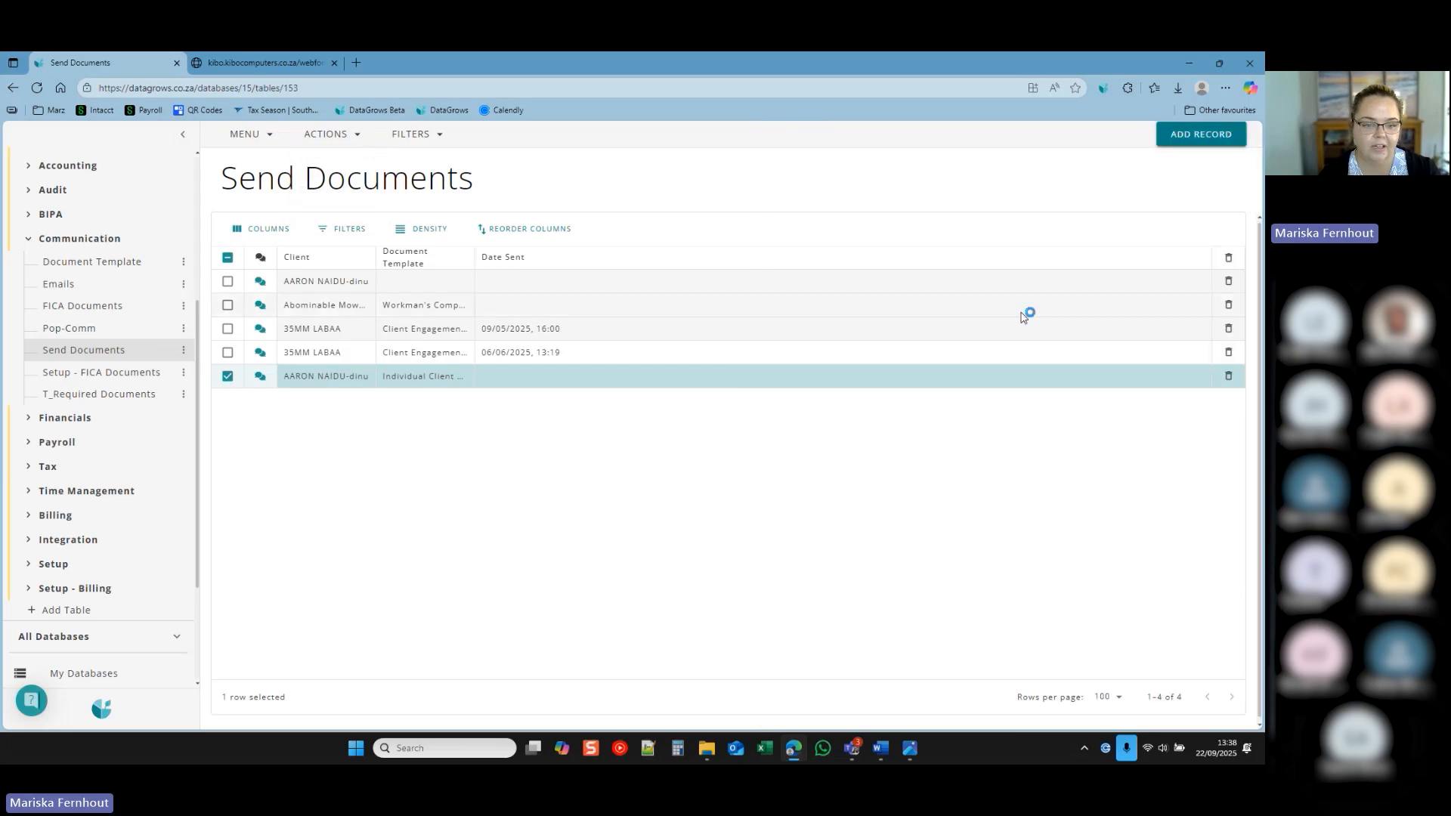
click(124, 273)
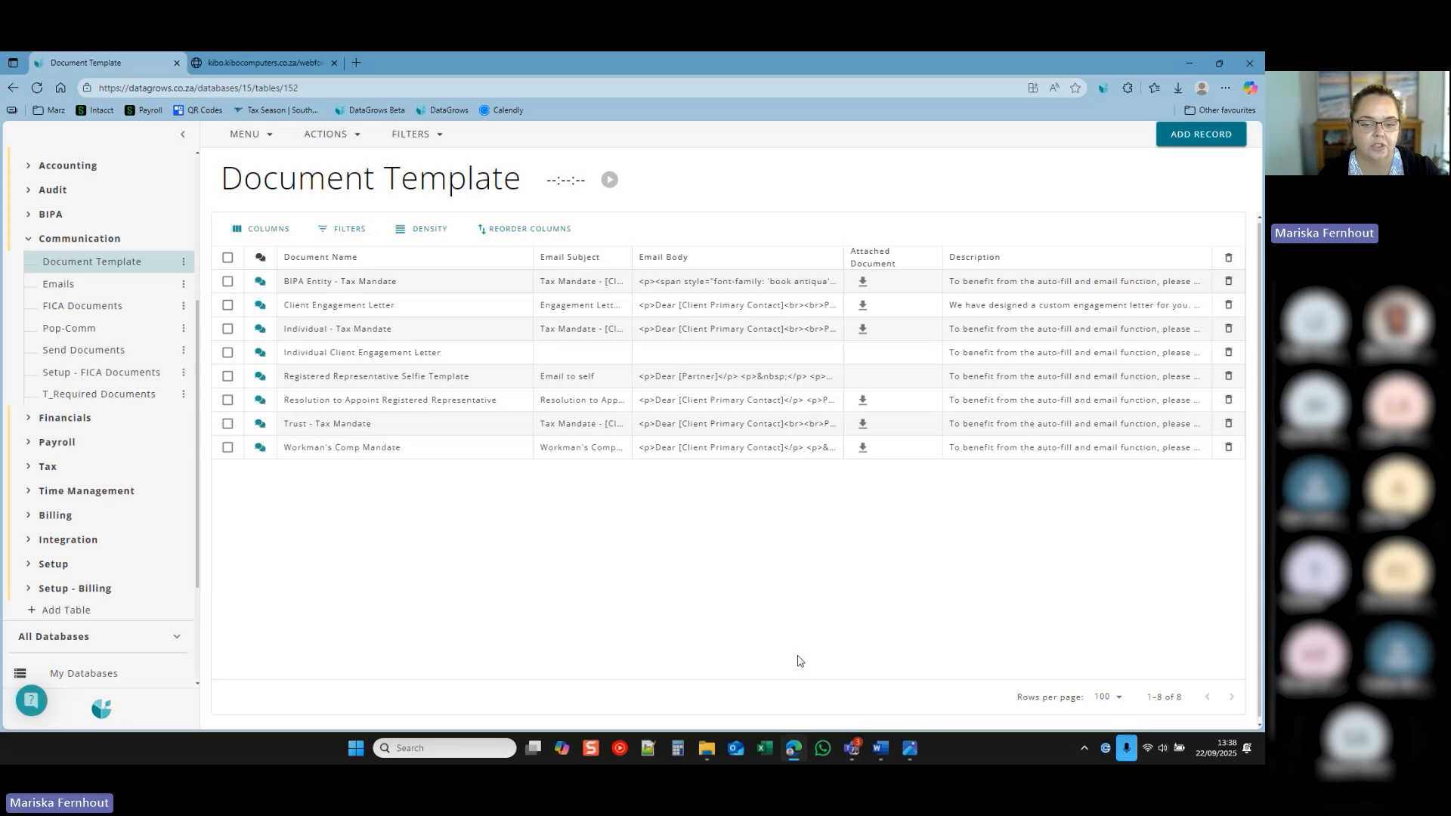
Expand the BIPA group of tables and open the BIPA Tasks table.
mouse_move(890, 755)
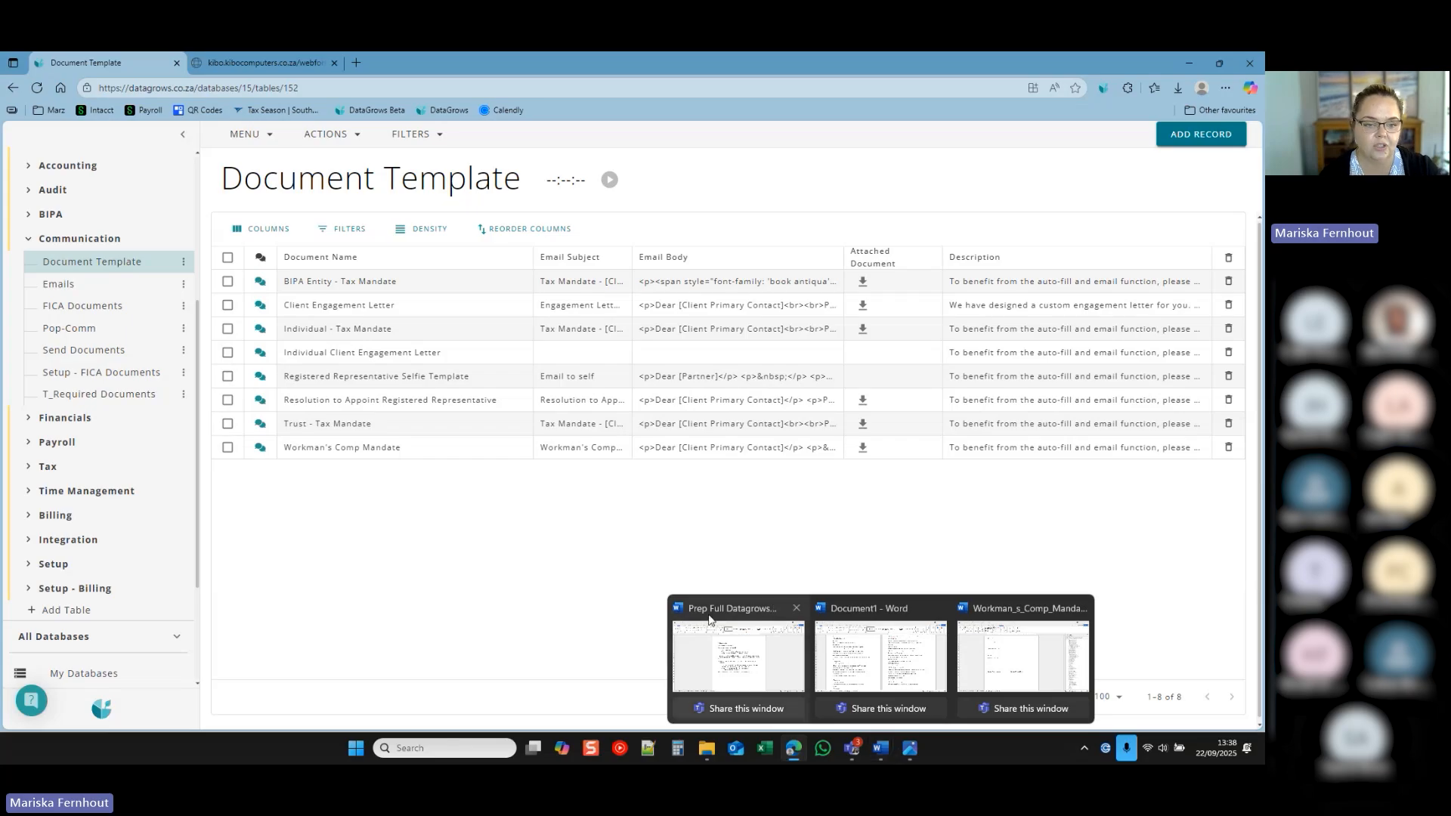
key(alt+Tab)
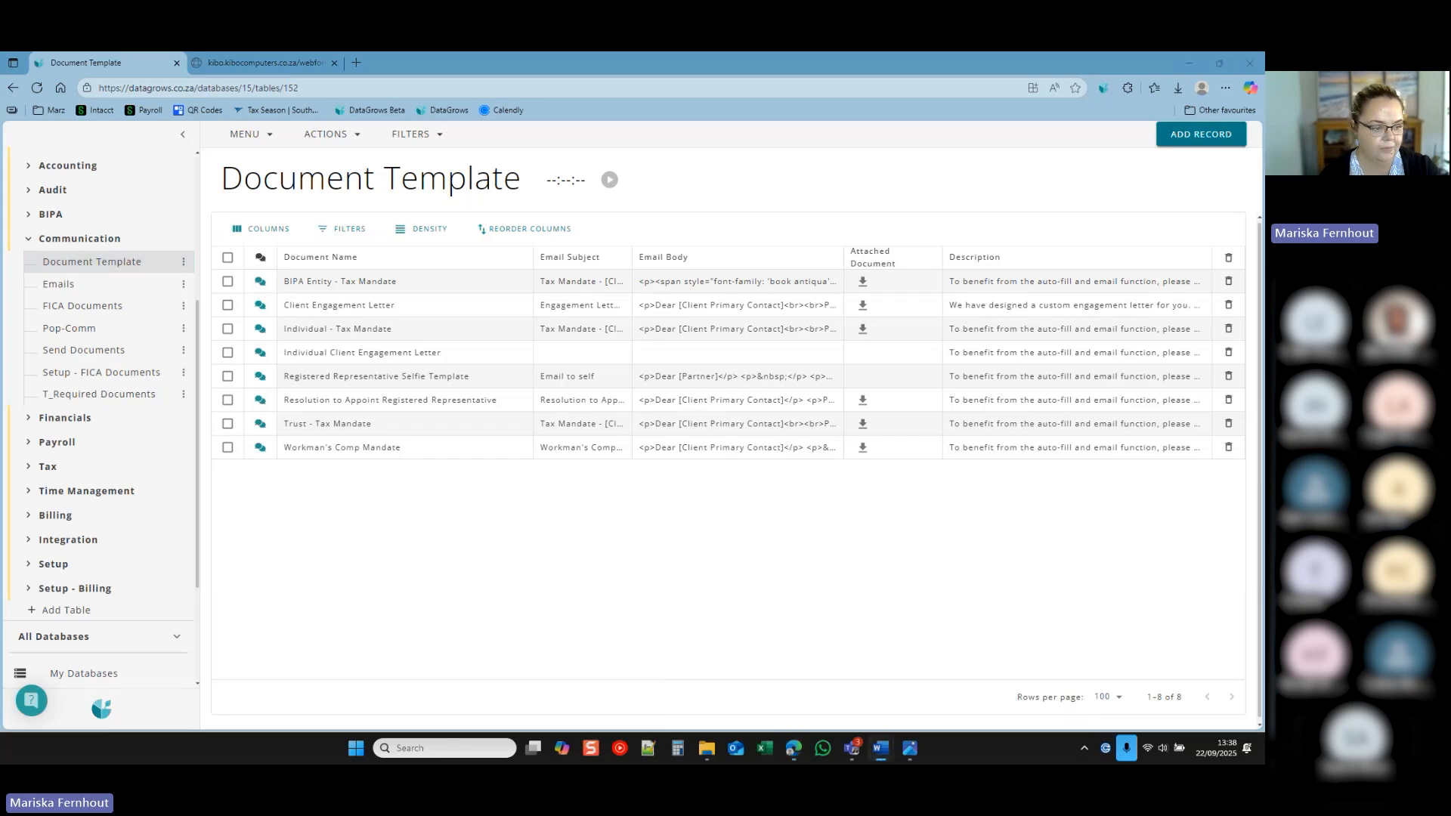
scroll(98, 378, up, 3)
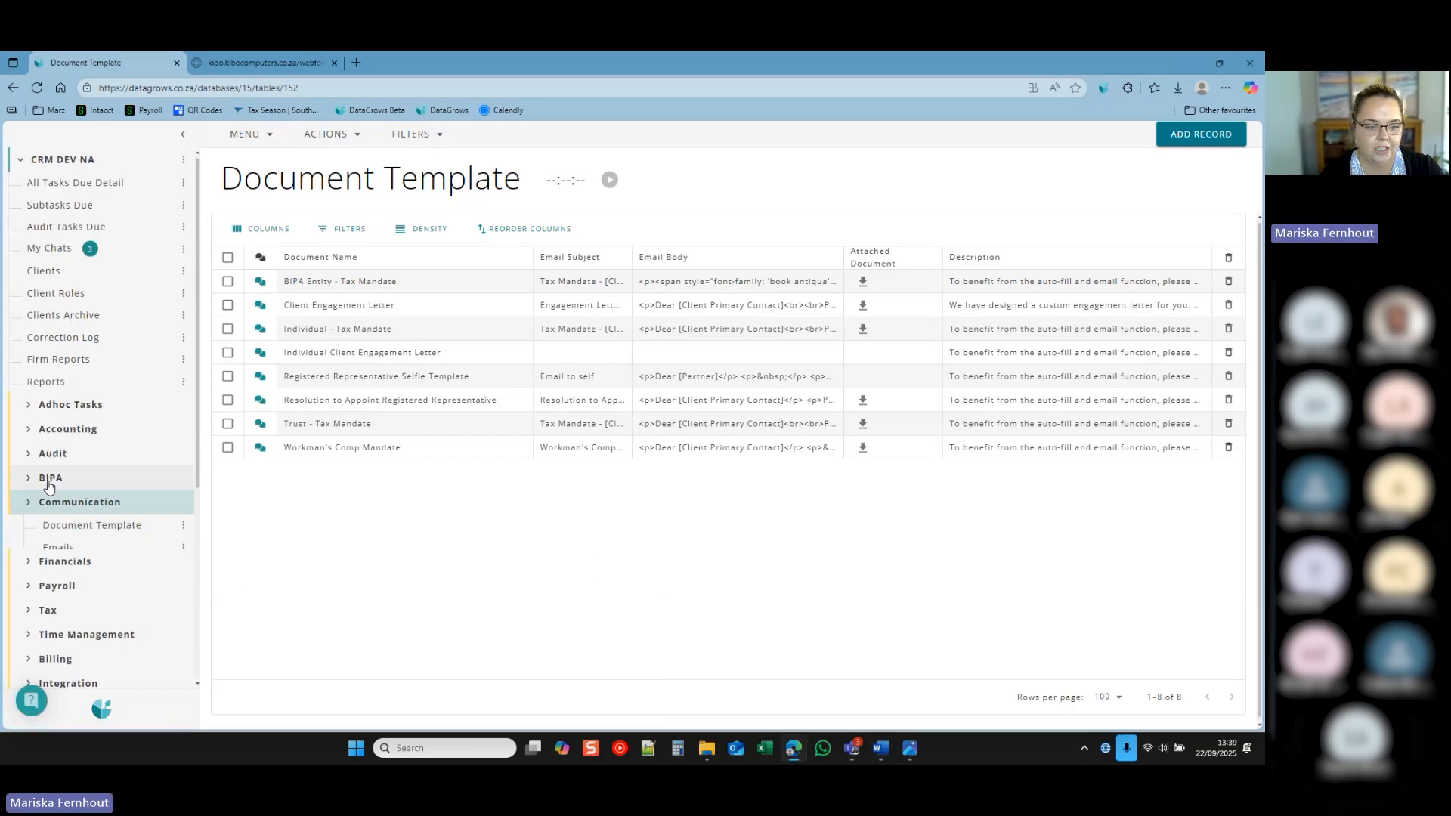
click(48, 480)
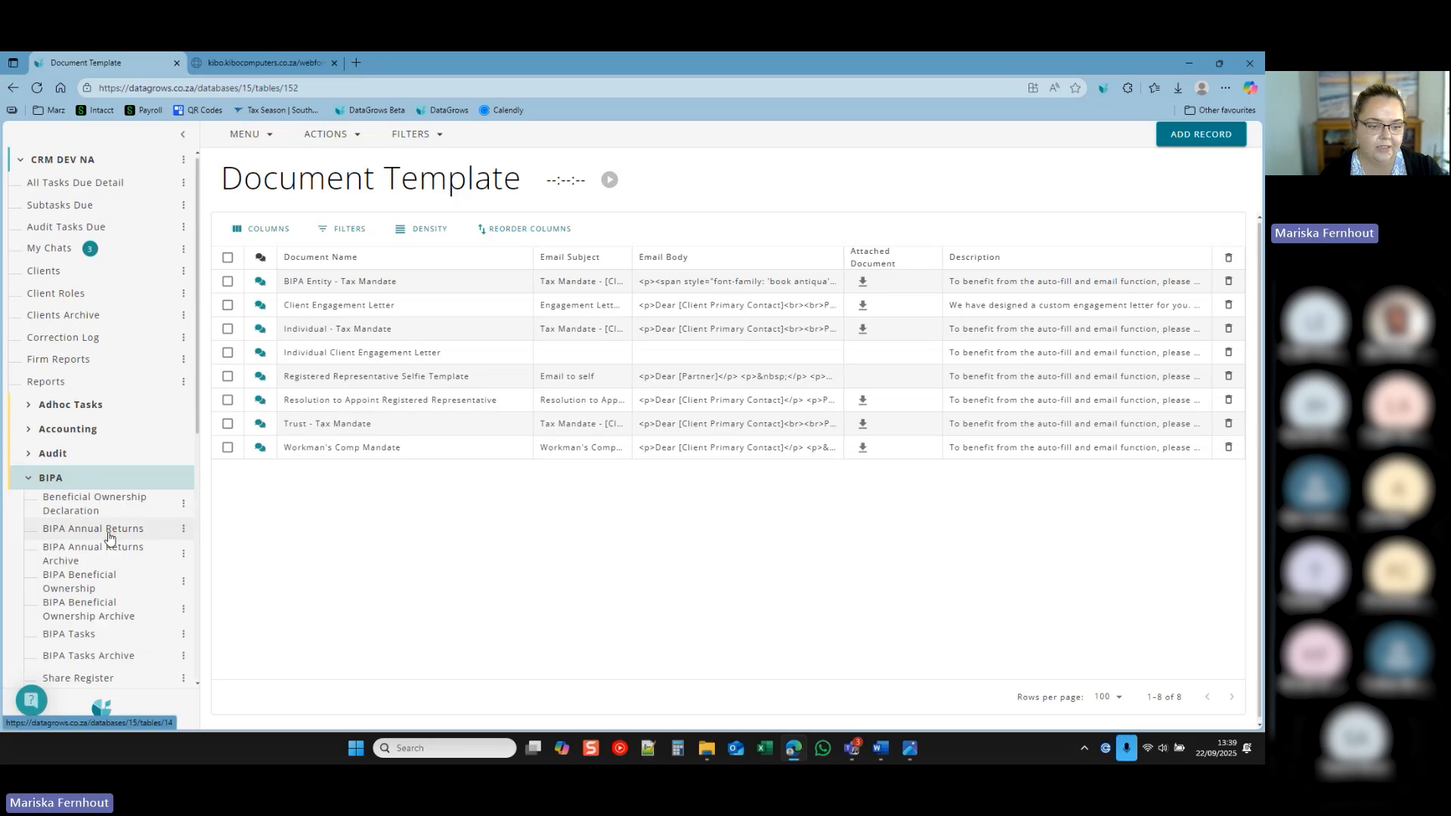
click(91, 634)
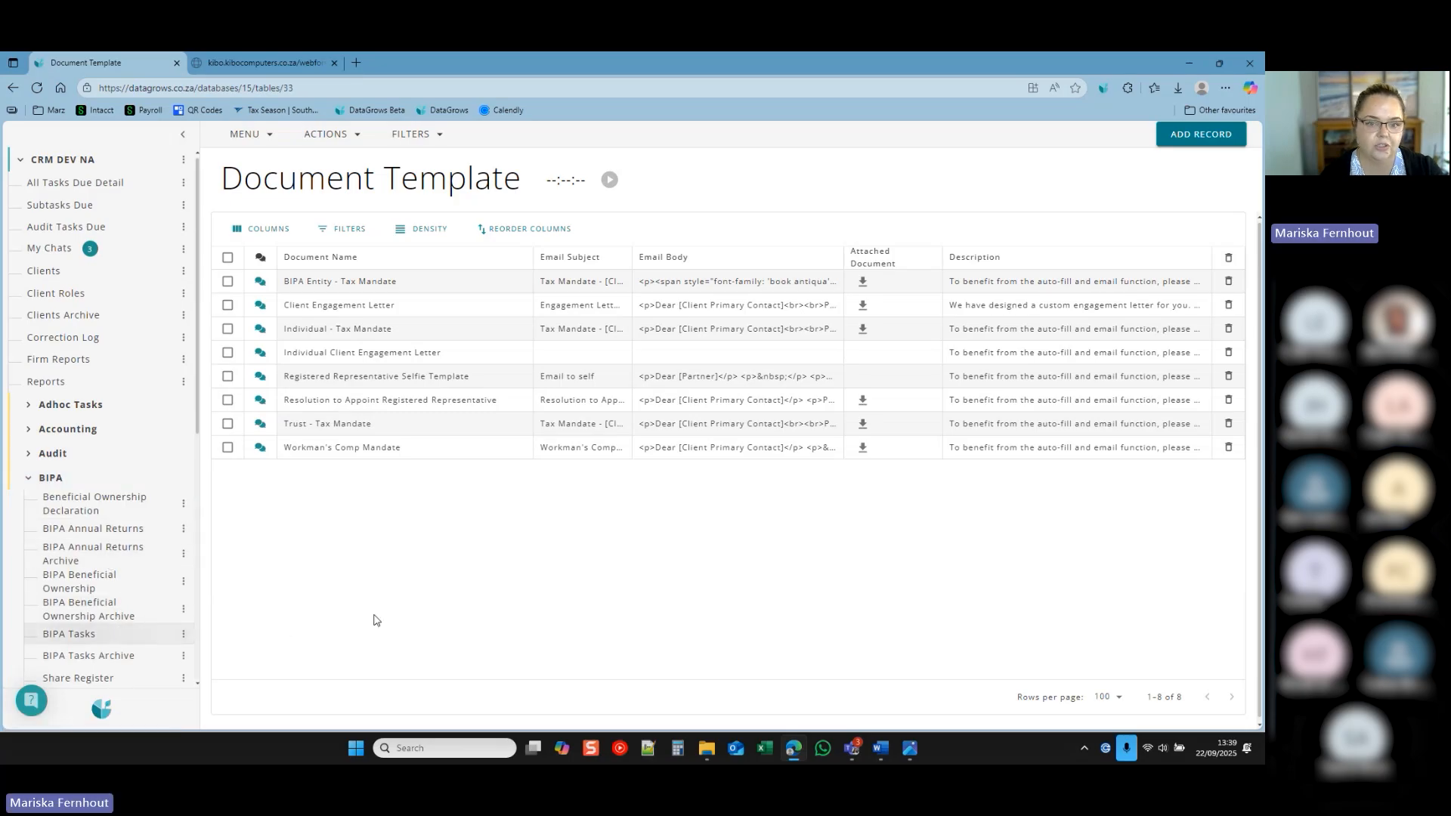
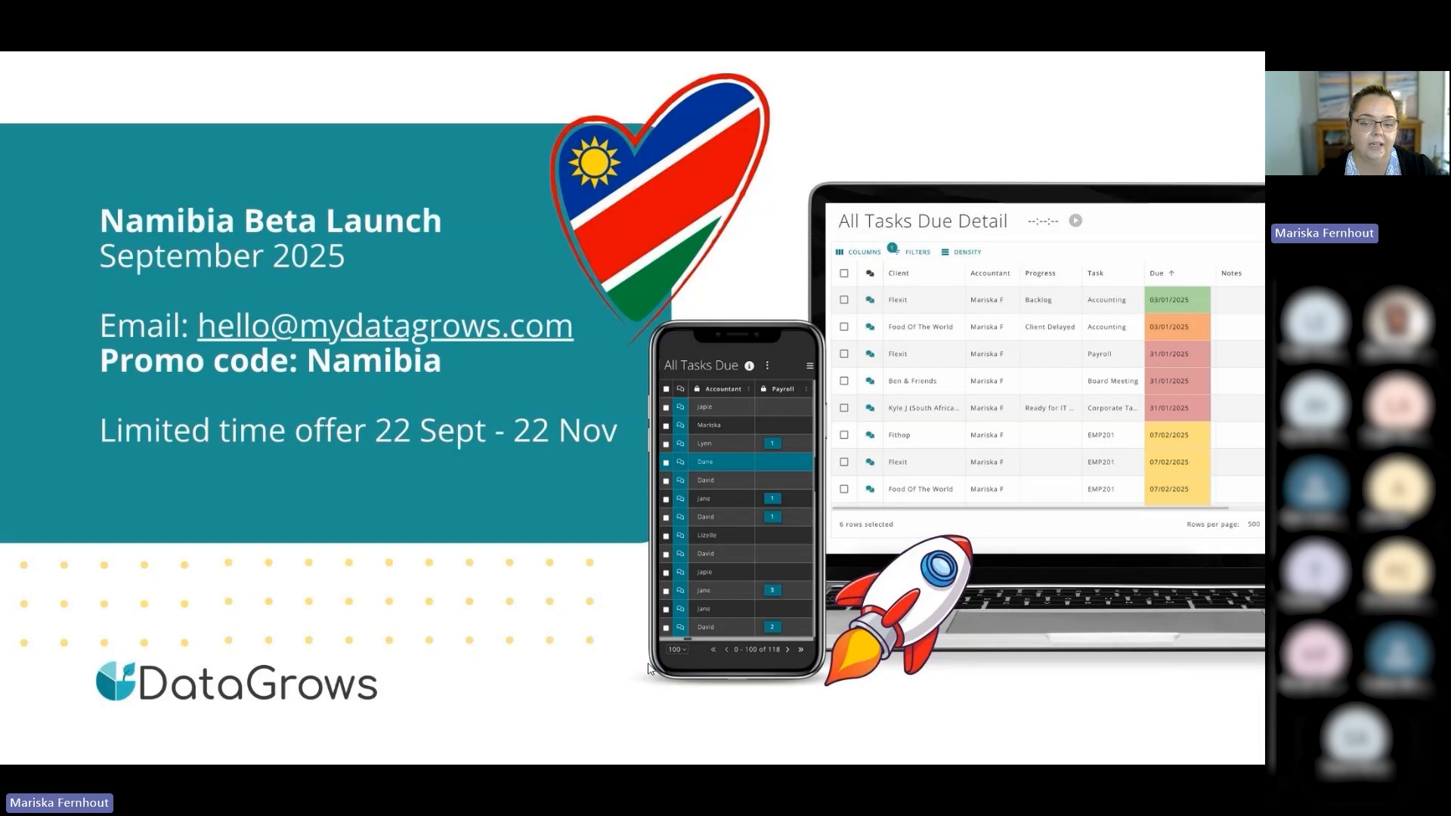
Close the full-screen Namibia Beta Launch slide and open the DataGrows Help page with its contact form.
key(Escape)
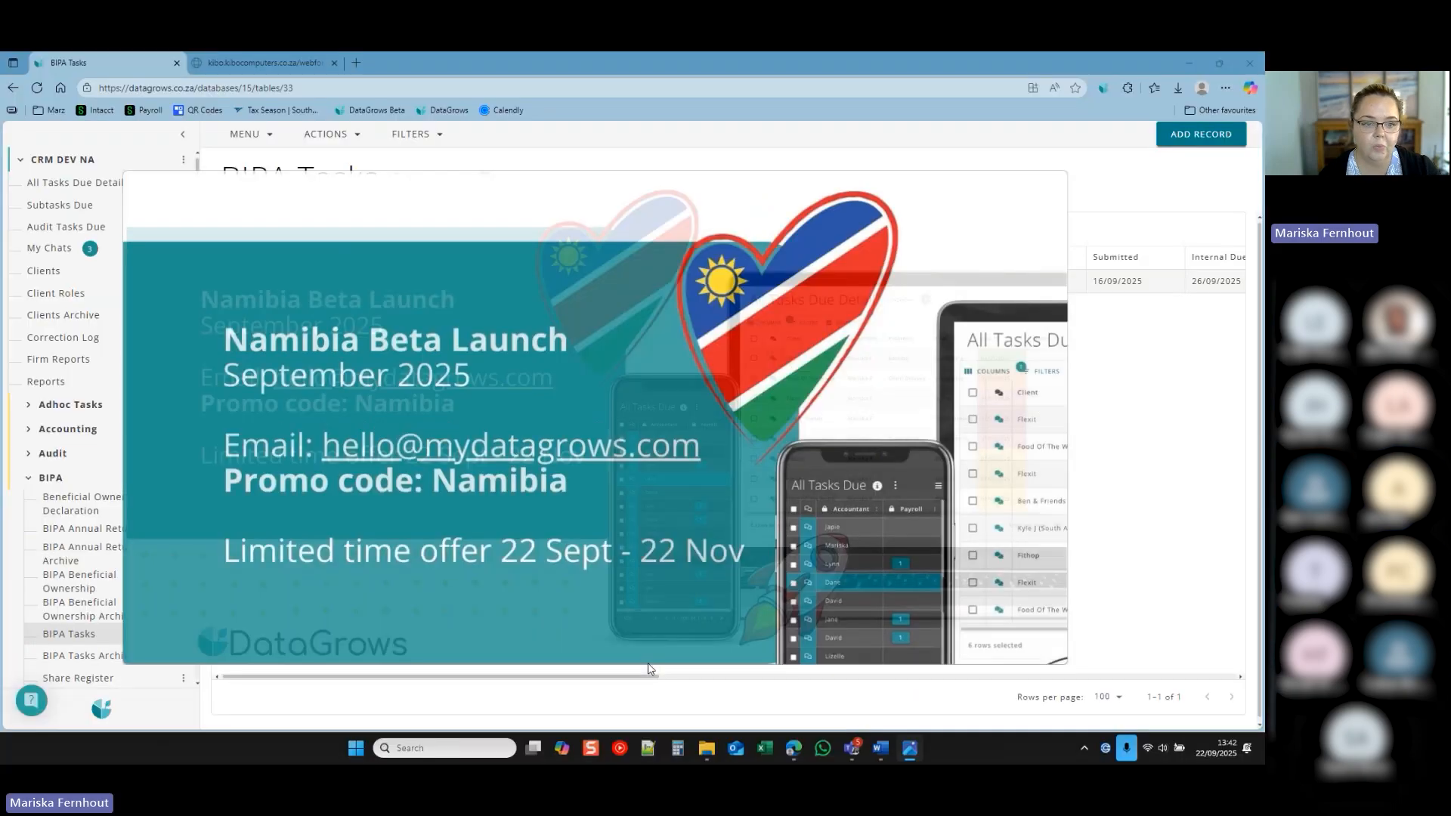
click(1177, 84)
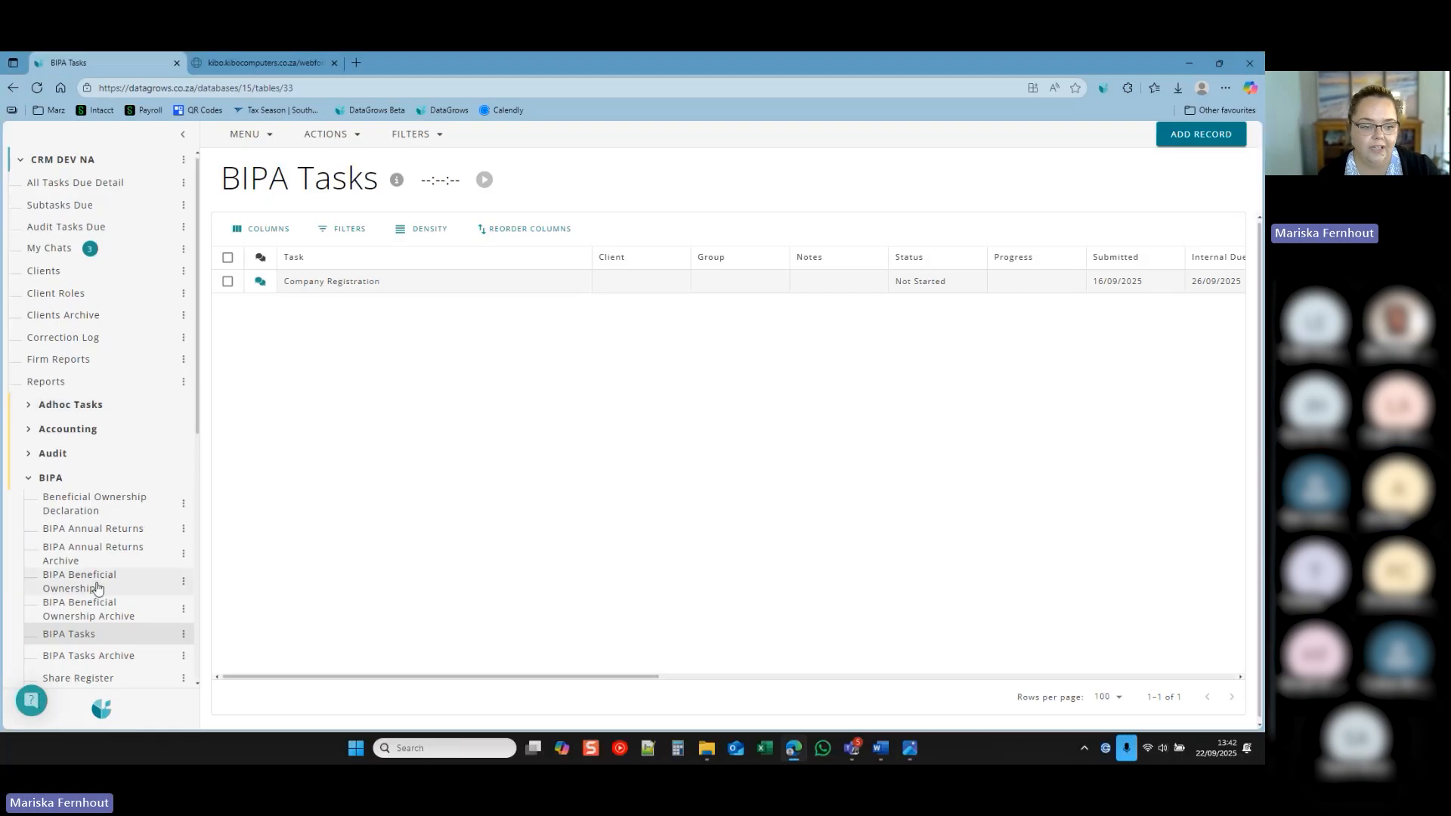
scroll(96, 587, down, 6)
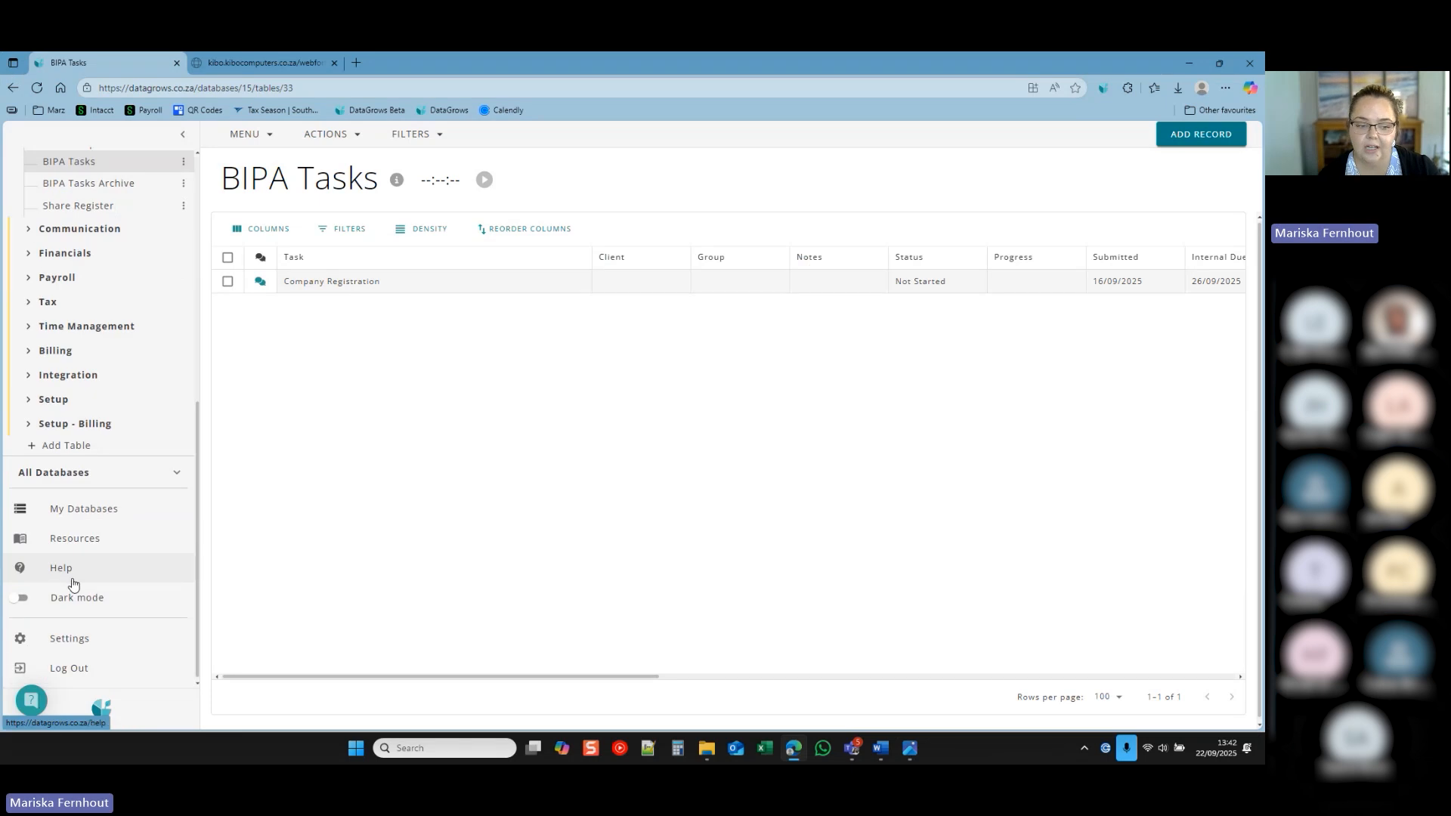
click(106, 582)
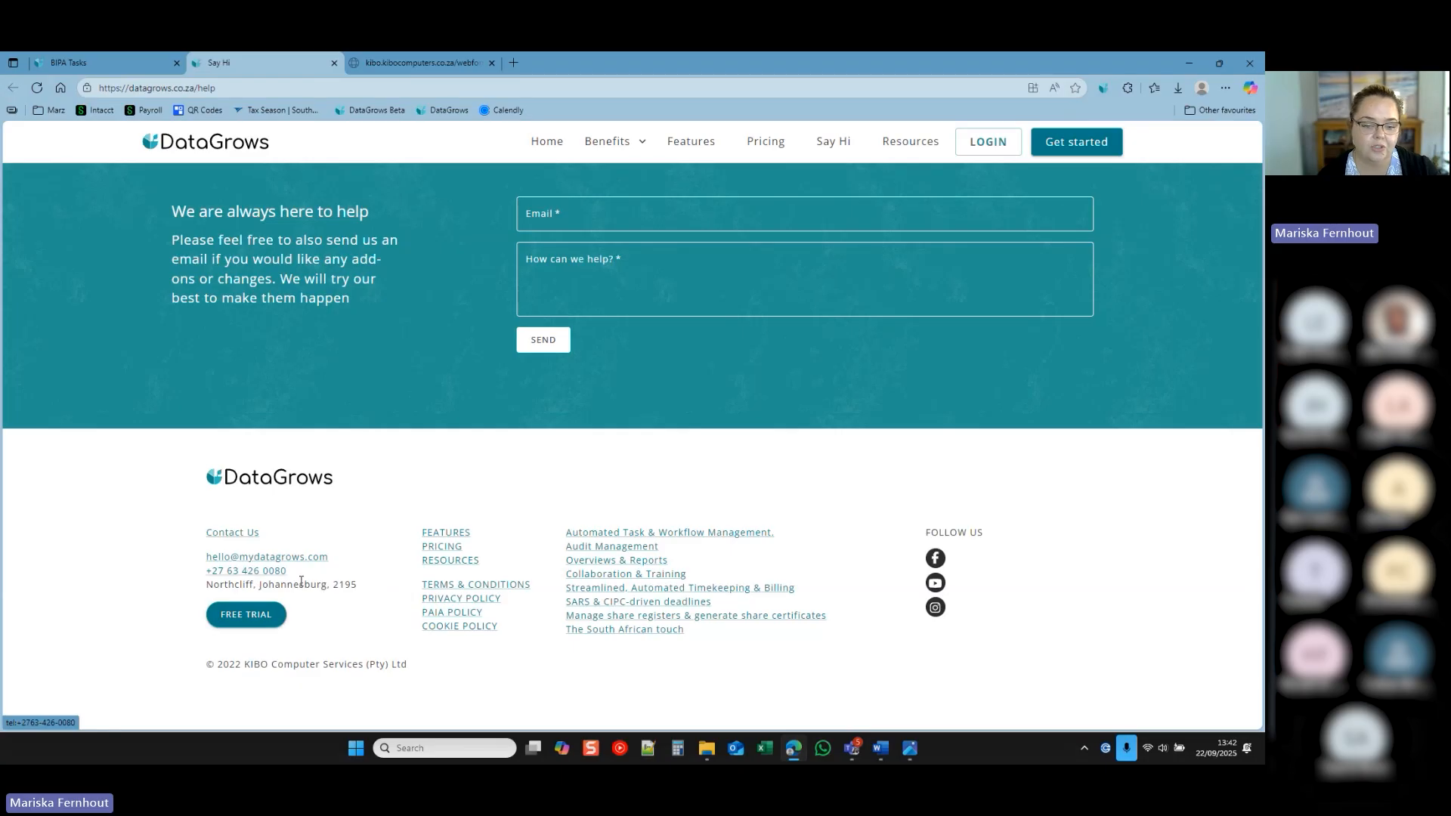
Return to the CRM, collapse the BIPA group and open the Accounting CRM resources page.
click(129, 60)
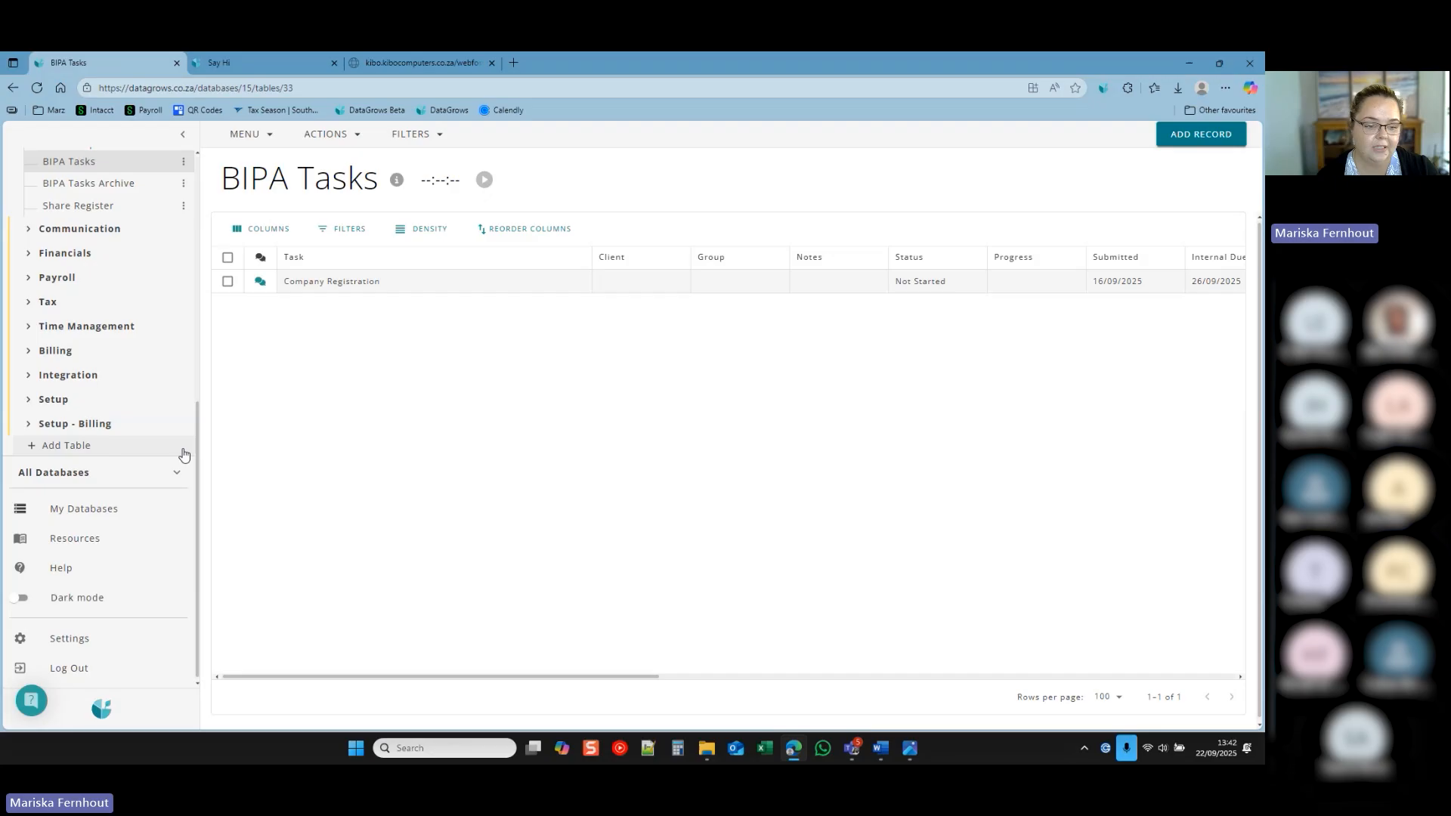
scroll(113, 473, up, 5)
scroll(112, 478, up, 3)
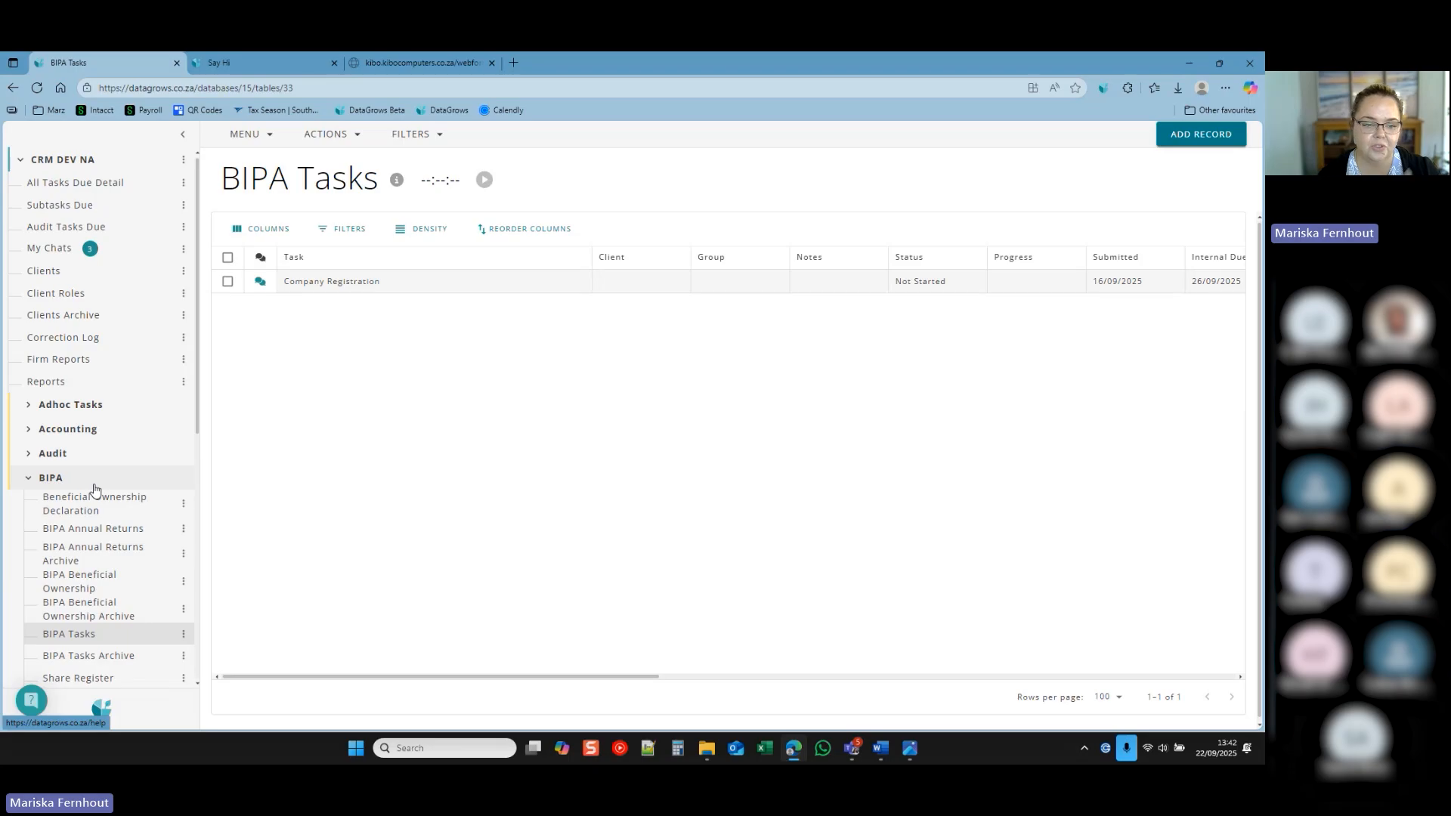
click(93, 485)
scroll(97, 529, down, 4)
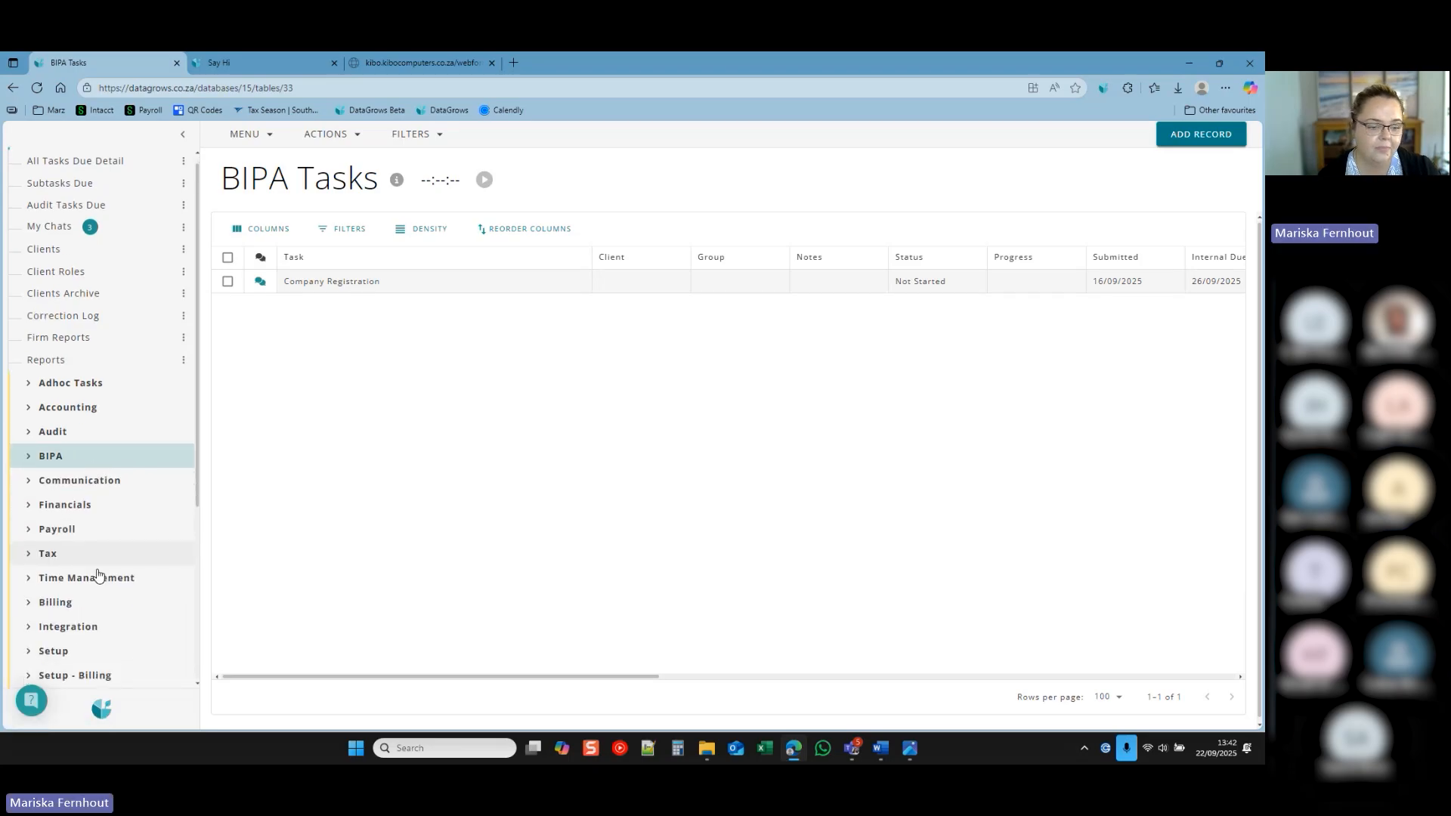
click(96, 546)
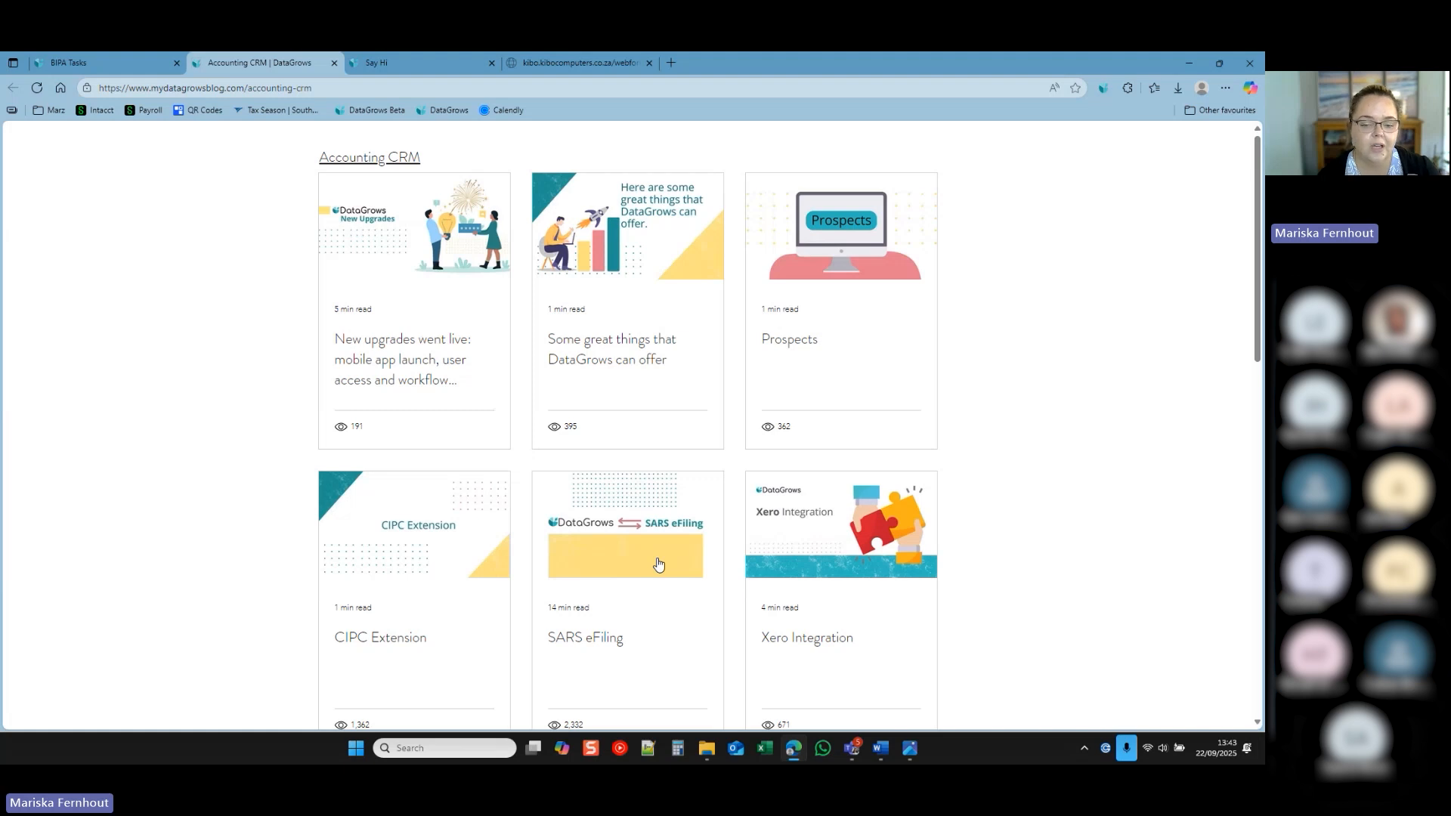
Look through the Accounting CRM resource articles down to the Getting Started guide, and return to the CRM's Clients table.
scroll(658, 563, down, 5)
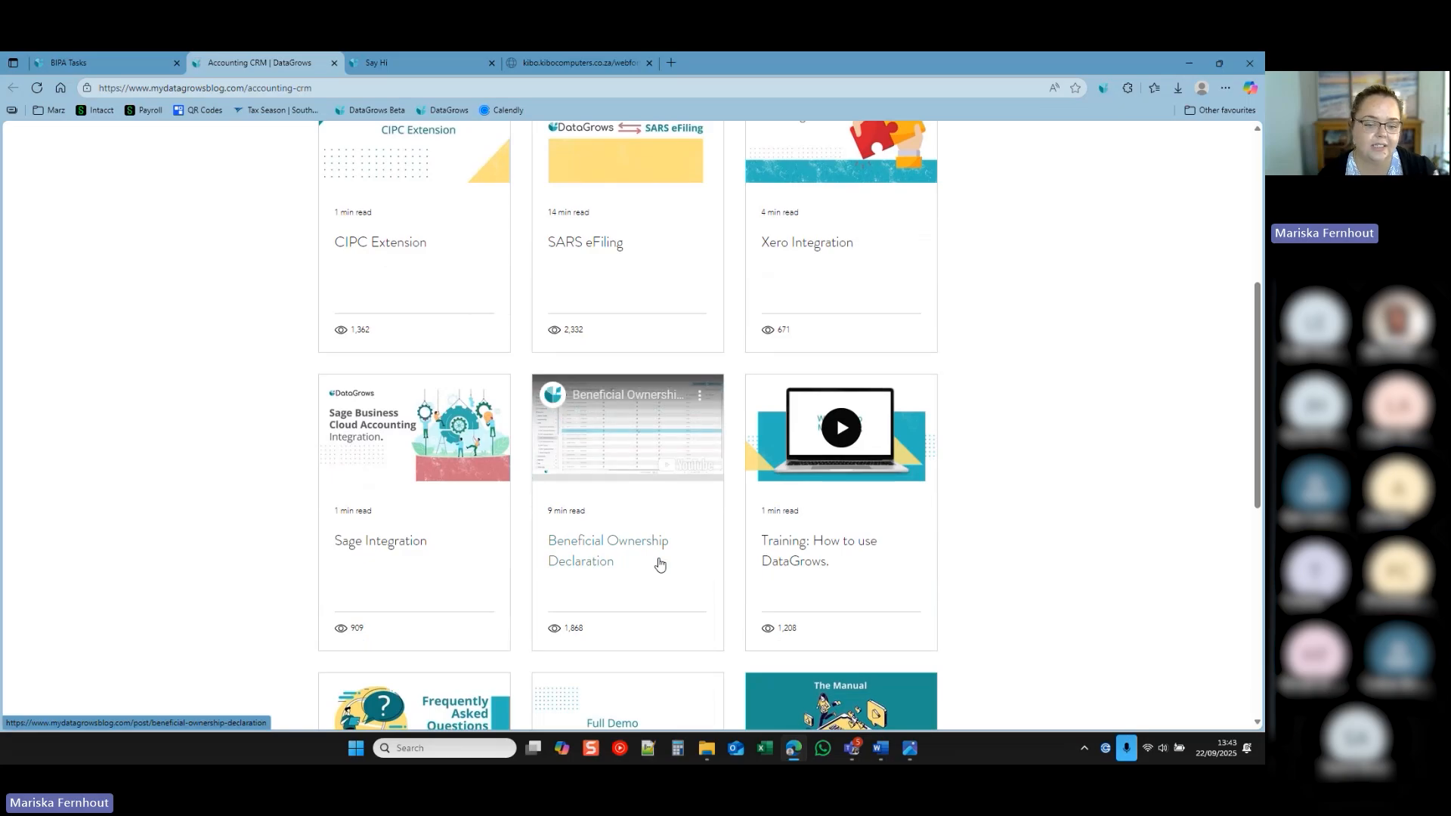
scroll(659, 563, down, 3)
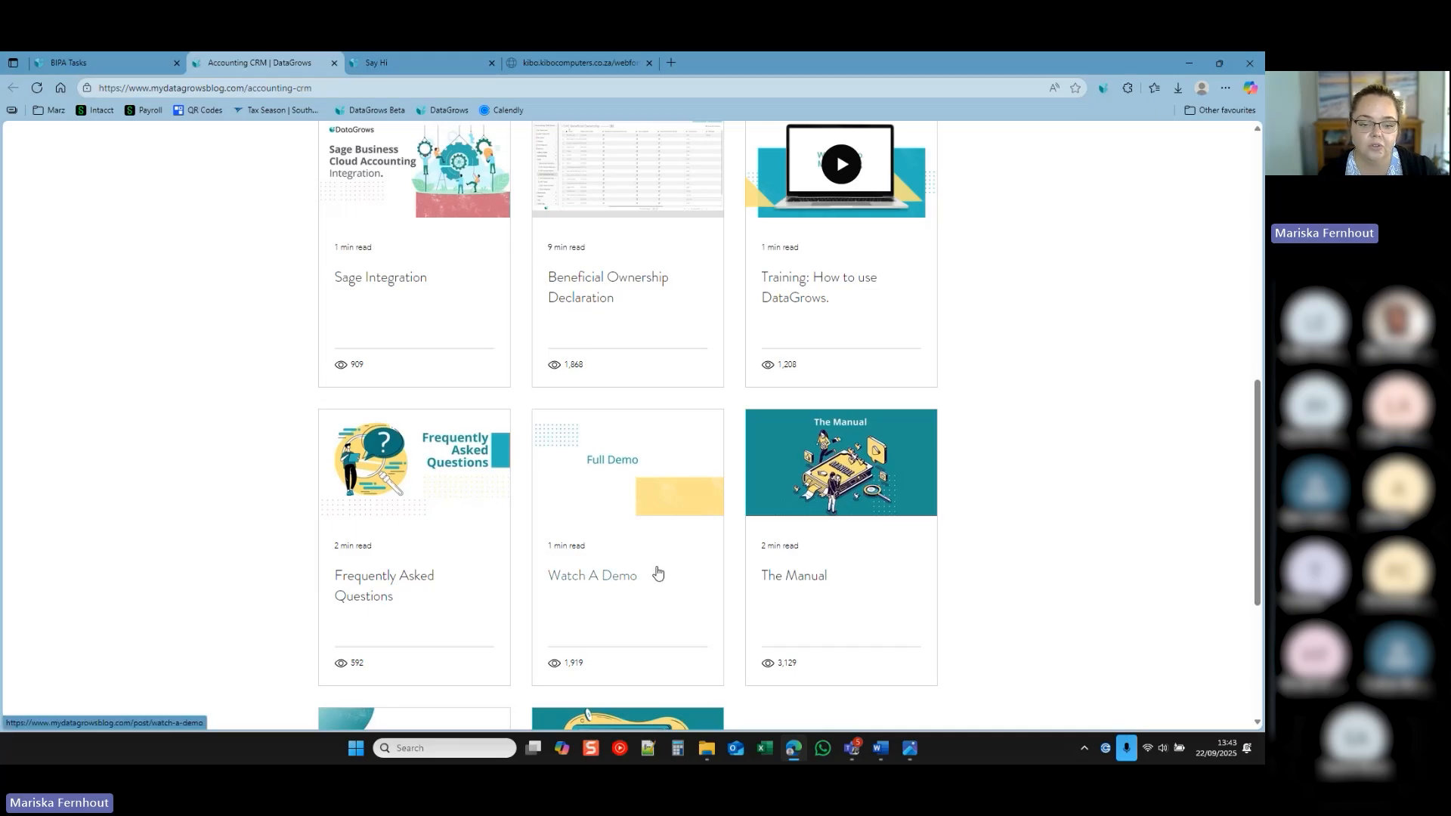
scroll(657, 573, down, 2)
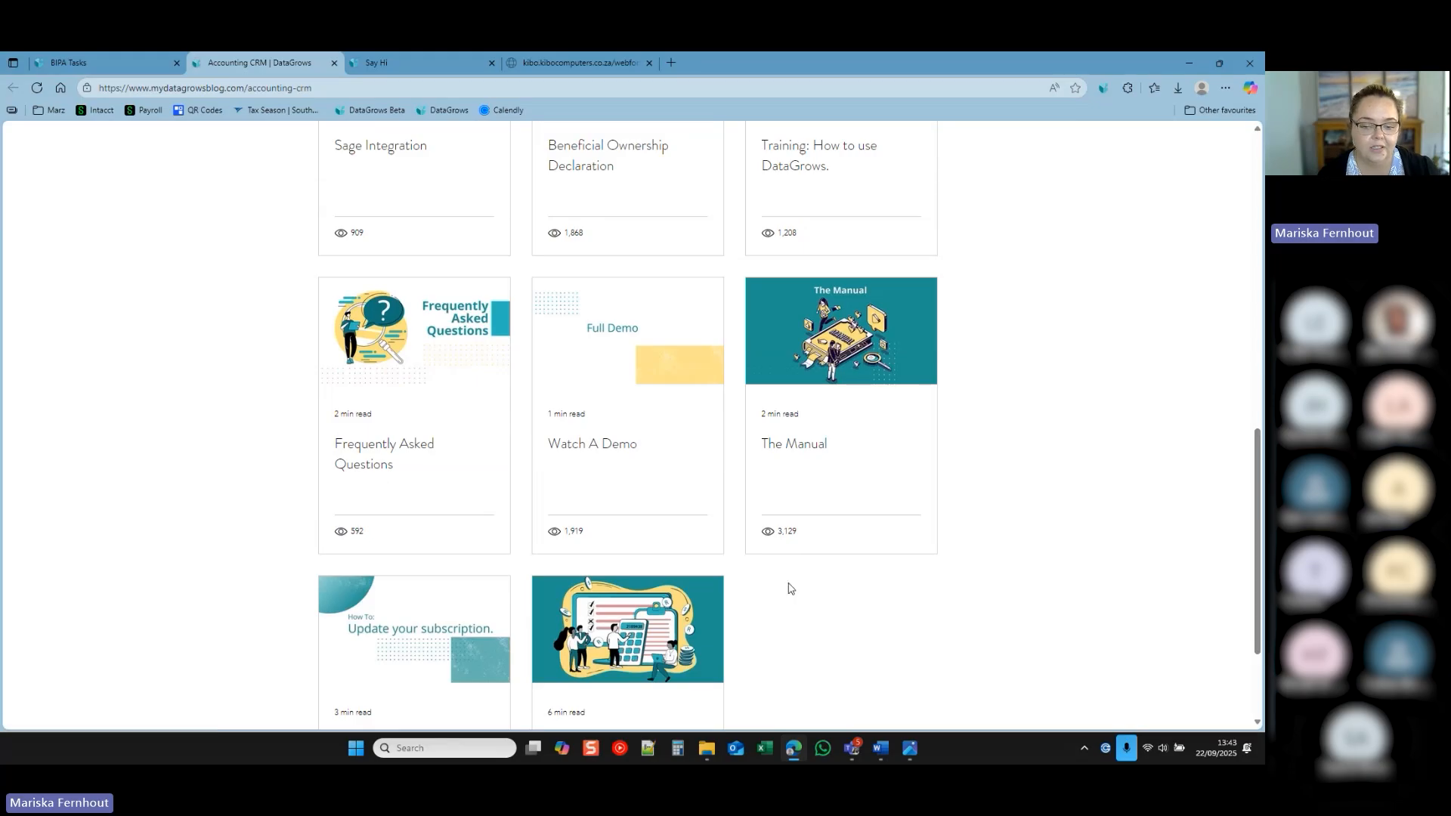
scroll(789, 587, down, 2)
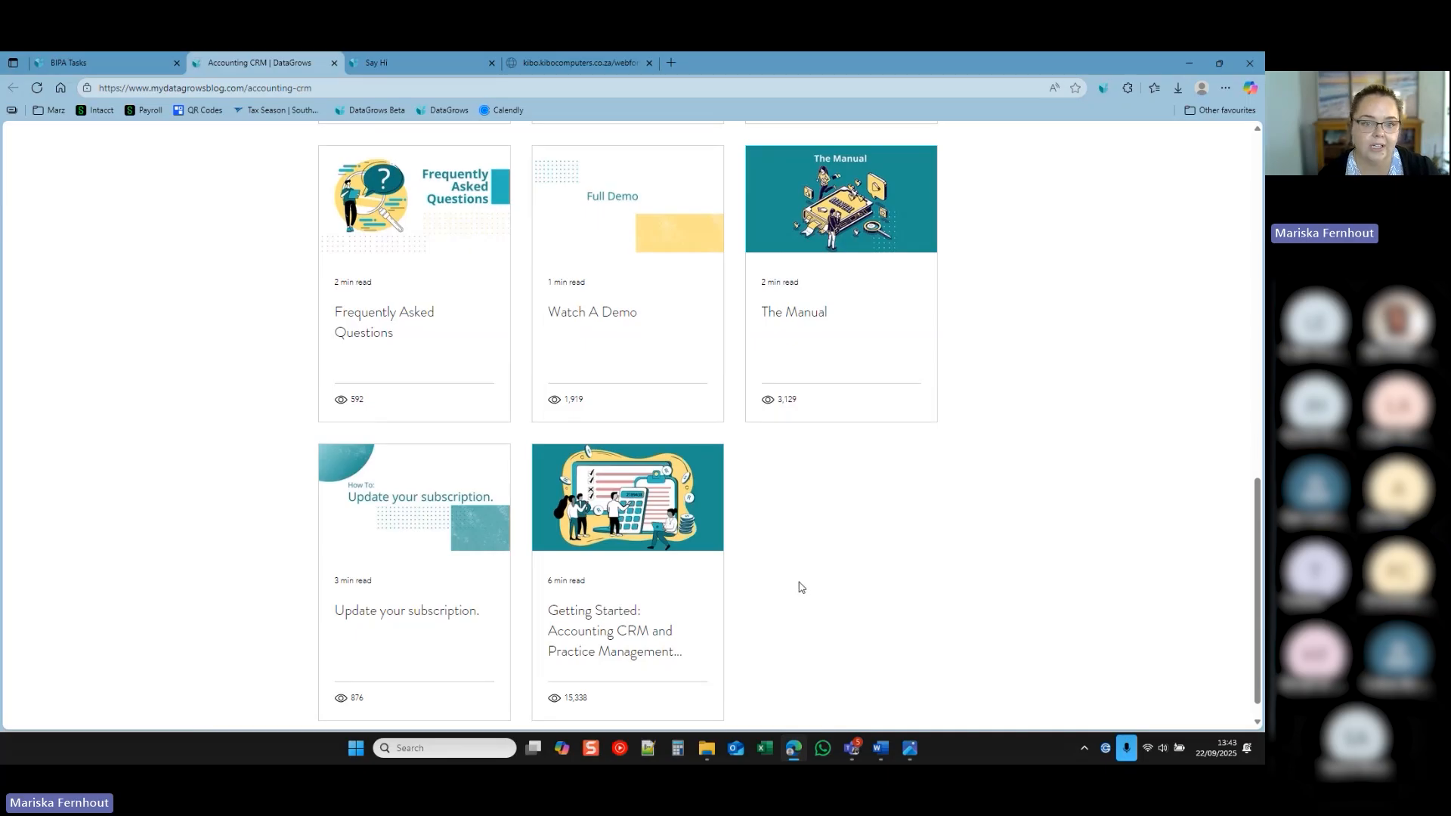
click(611, 356)
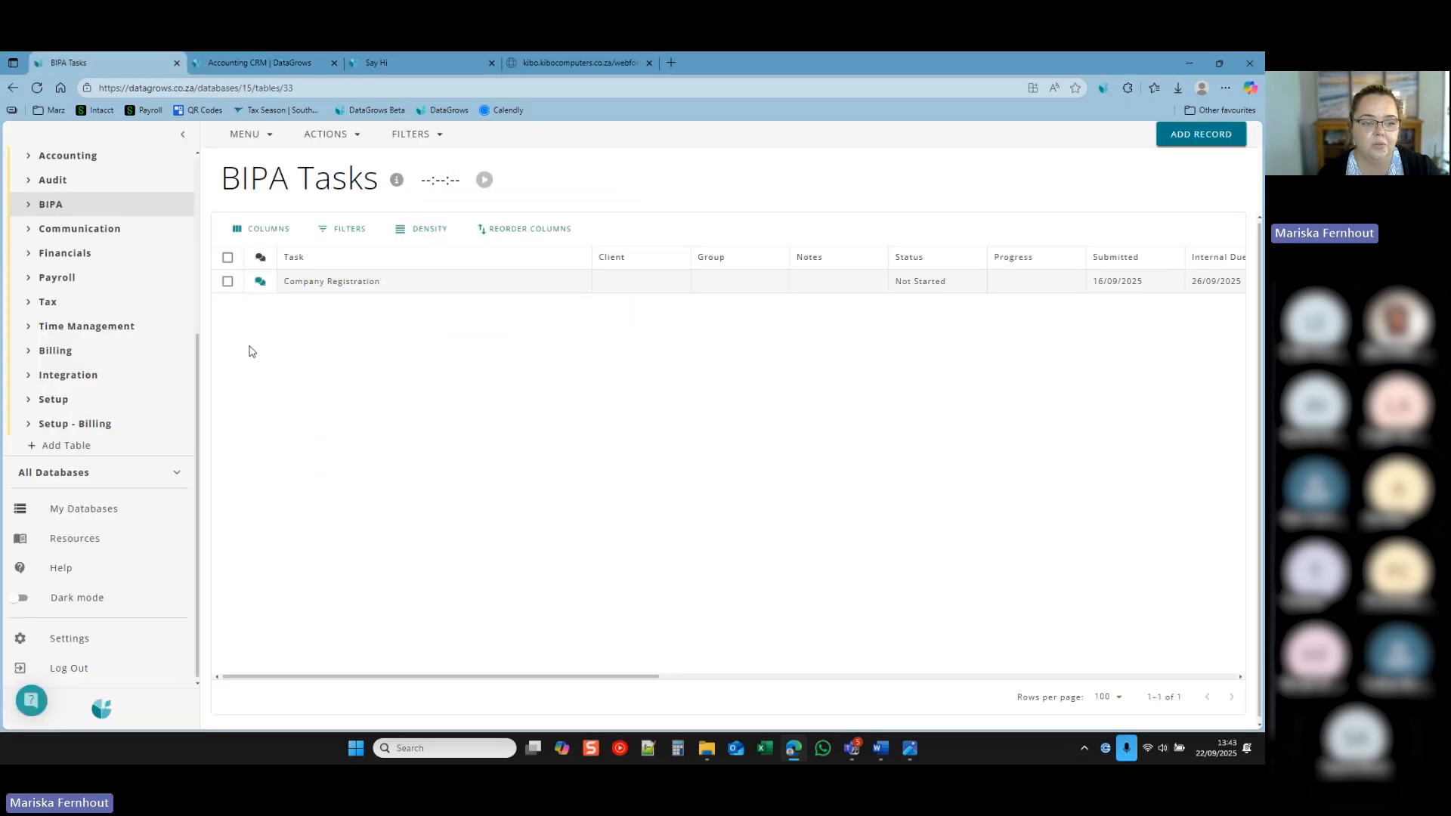
scroll(184, 360, up, 4)
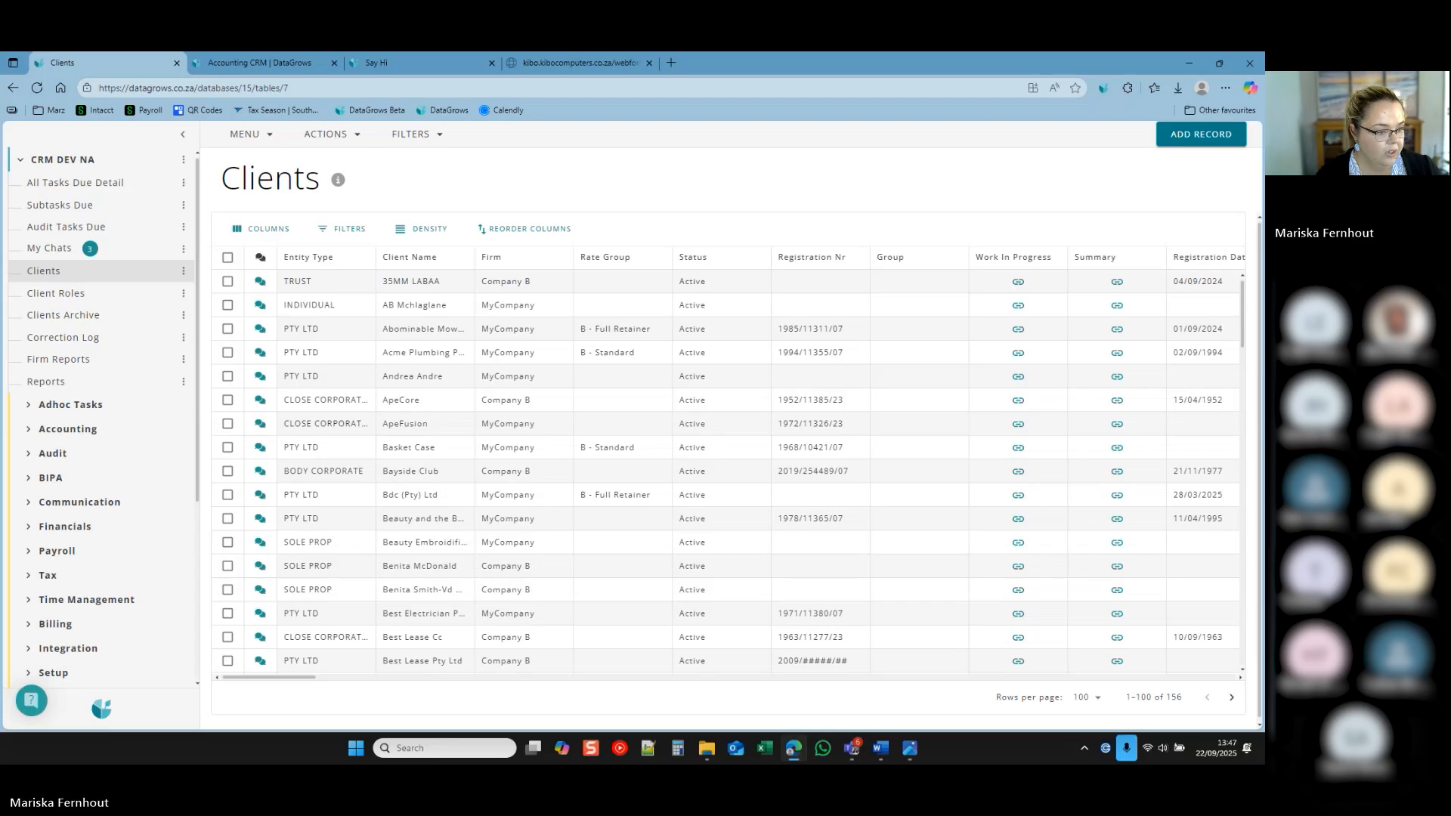
View the Setup - FICA Documents table in the Communication group and open the FICA Documents table.
scroll(220, 592, down, 2)
scroll(97, 454, down, 2)
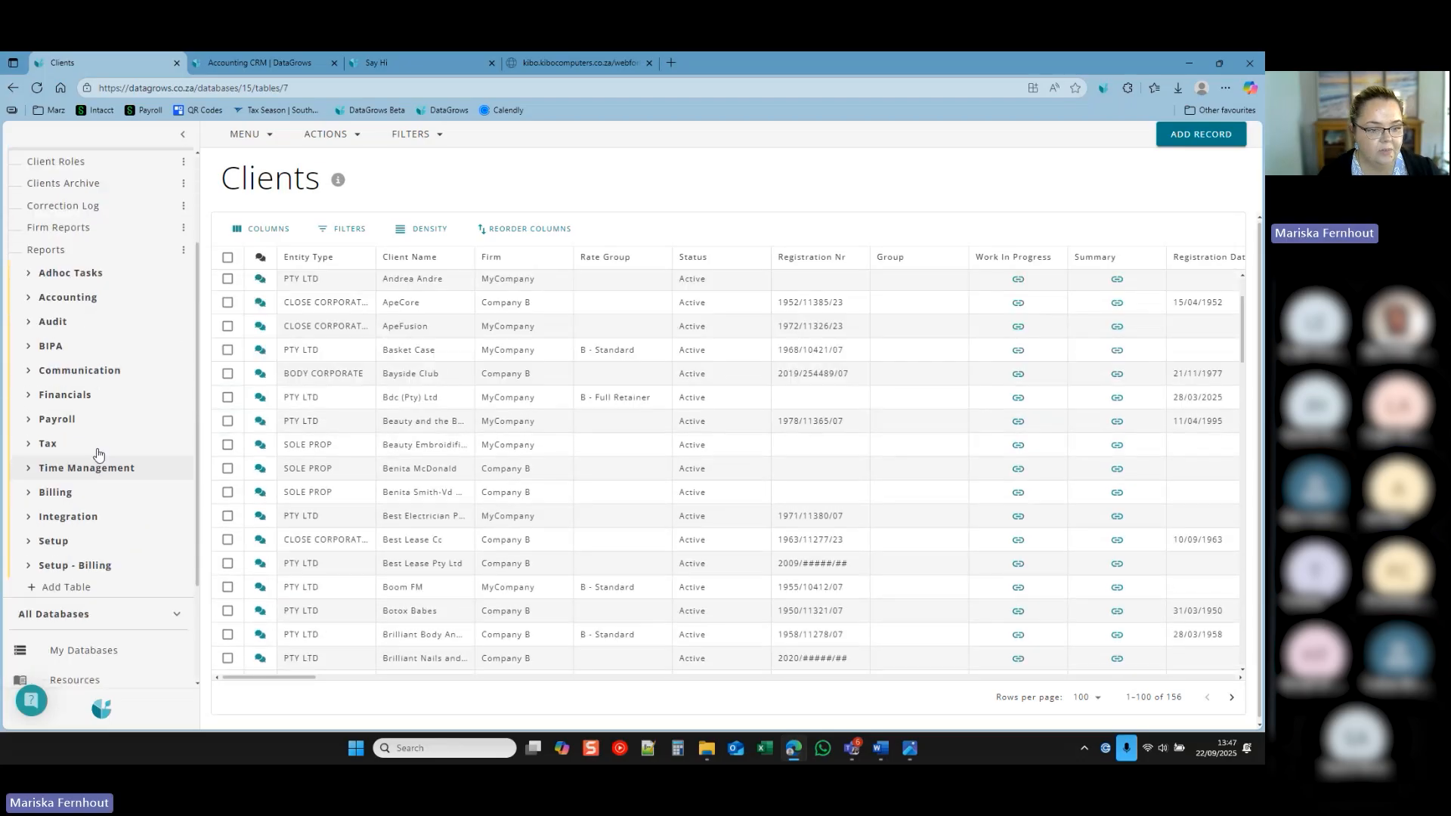
click(62, 374)
click(102, 373)
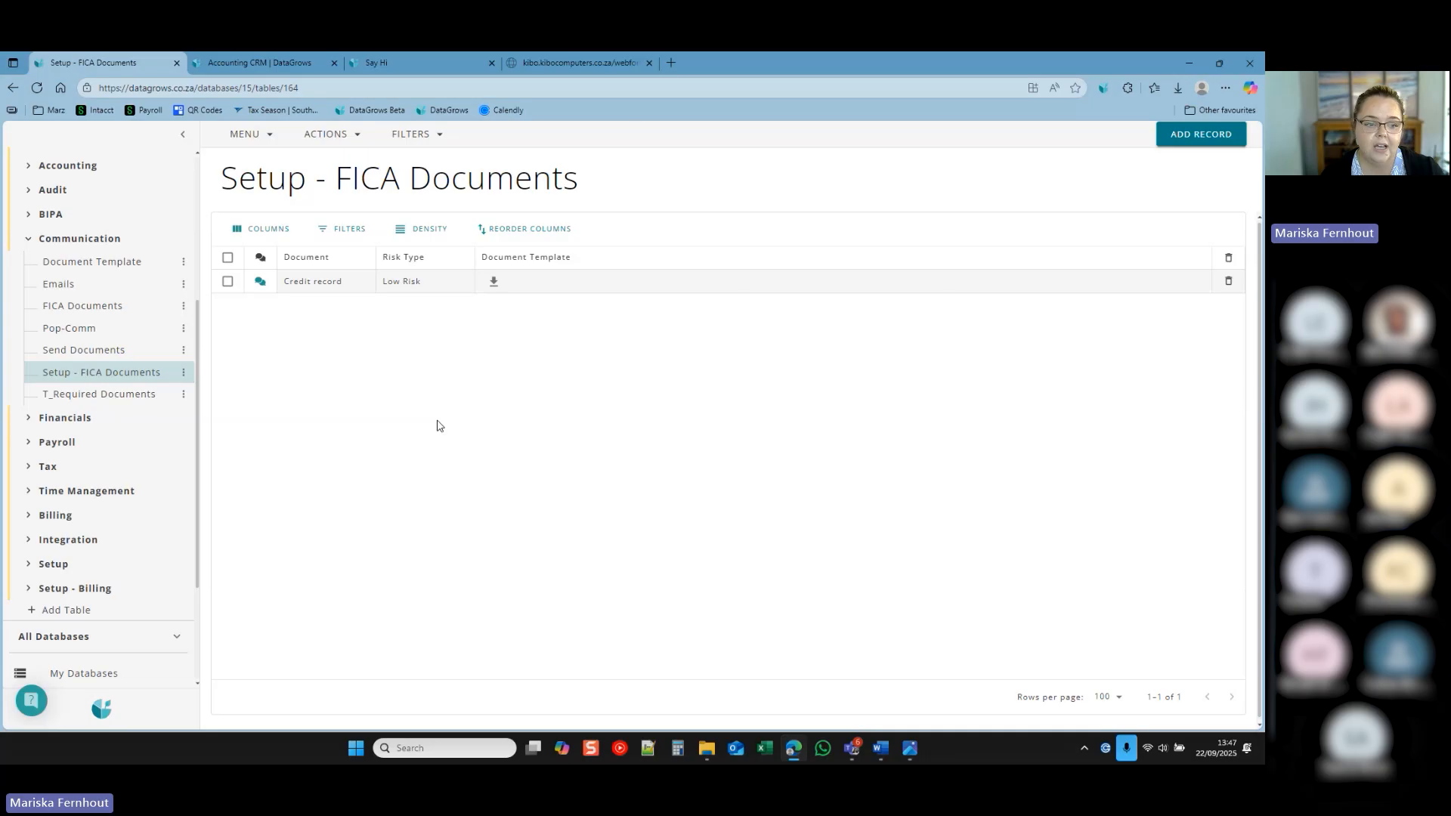
click(155, 307)
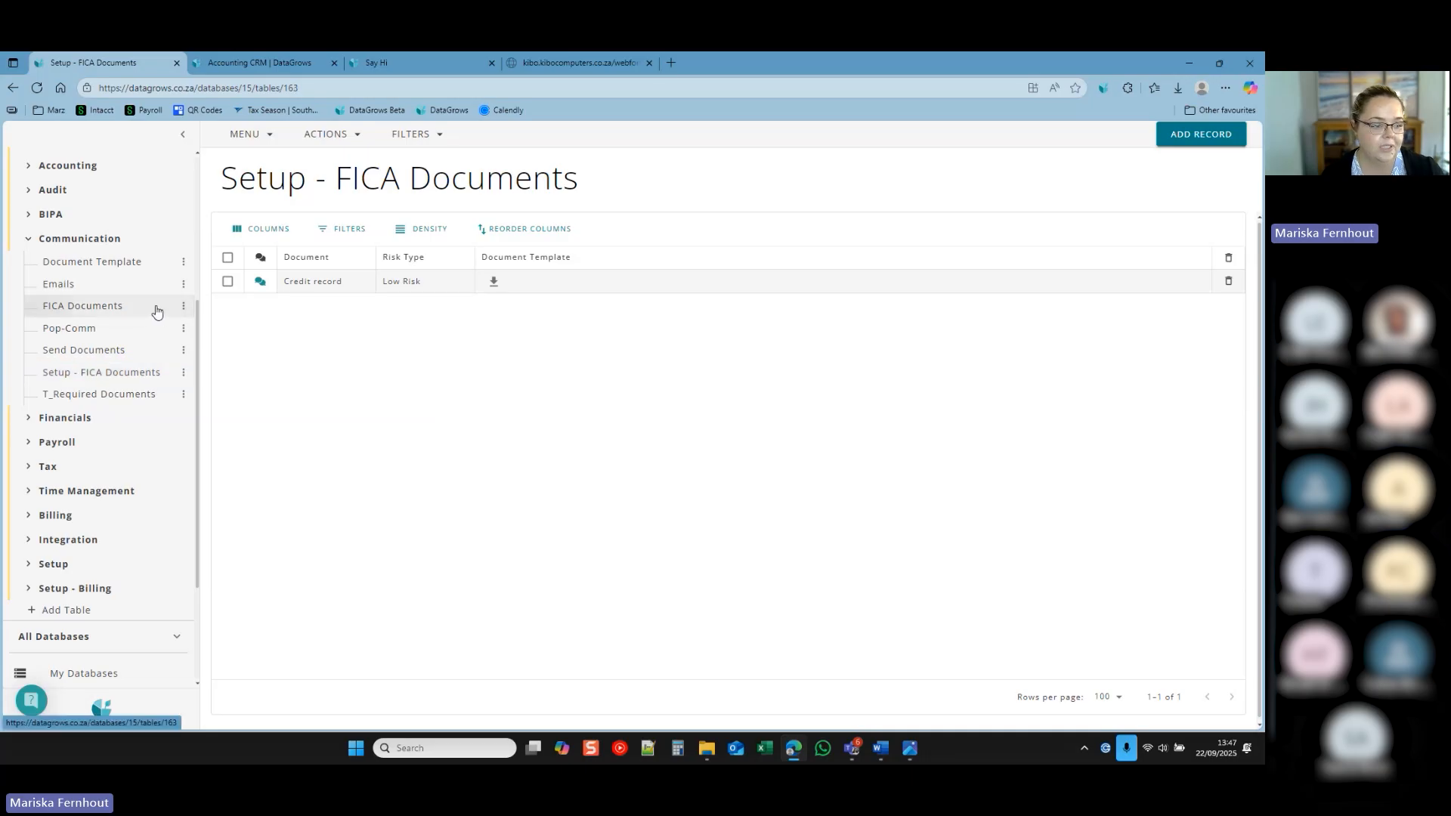